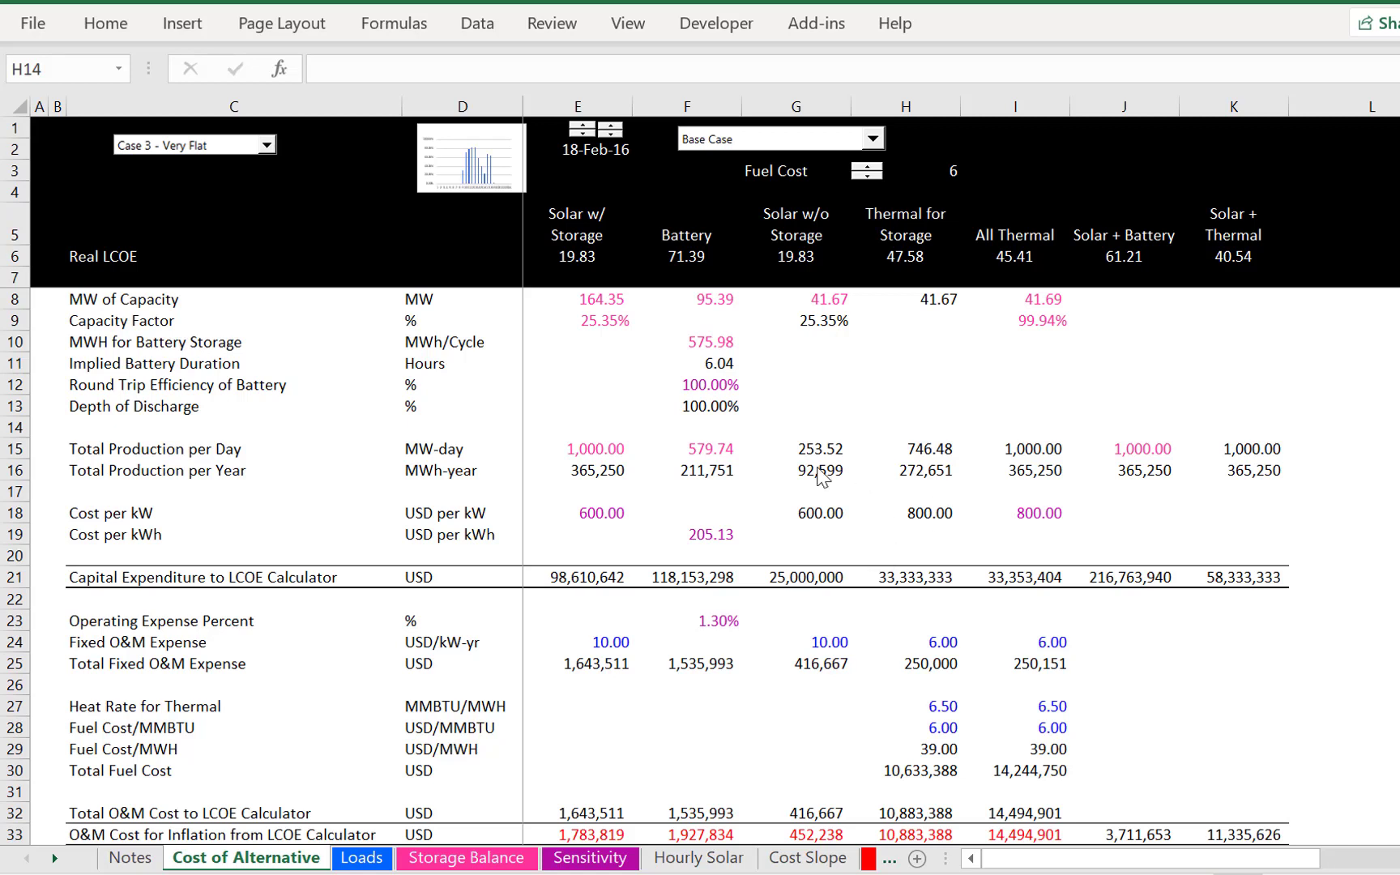
# Inspect the Thermal for Storage and Solar w/ Storage LCOE formulas and the storage capacity source.
pyautogui.press('Up')
pyautogui.press('Up')
pyautogui.press('Up')
pyautogui.press('Up')
pyautogui.press('Up')
pyautogui.press('Up')
pyautogui.press('Up')
pyautogui.press('Up')
pyautogui.press('Up')
pyautogui.press('Up')
pyautogui.press('Up')
pyautogui.press('Up')
pyautogui.press('Up')
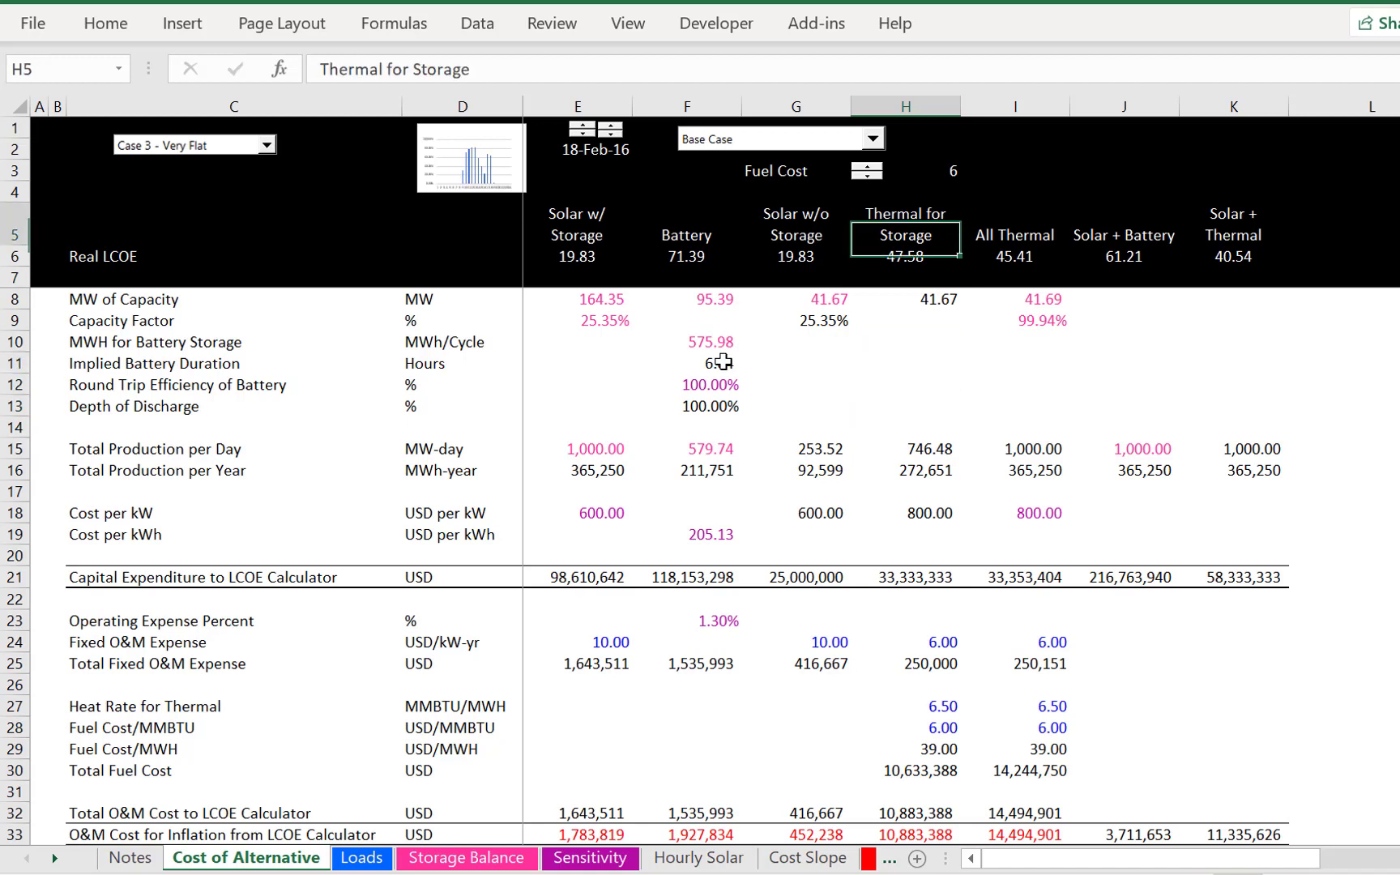
pyautogui.press('Down')
pyautogui.press('Down')
pyautogui.press('Down')
pyautogui.press('Down')
pyautogui.press('Down')
pyautogui.press('Down')
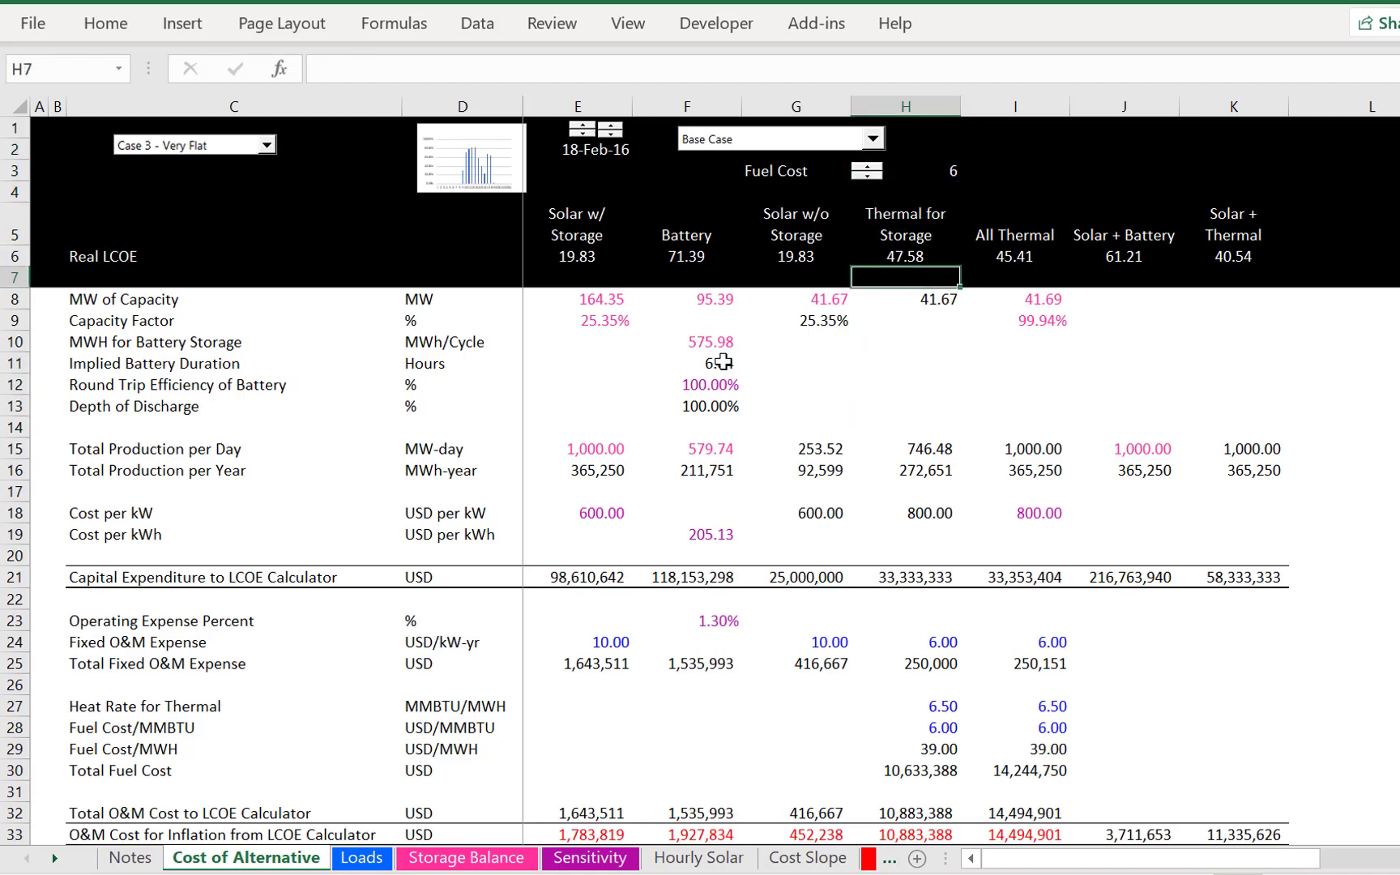
pyautogui.press('Left')
pyautogui.press('Up')
pyautogui.press('Left')
pyautogui.press('Home')
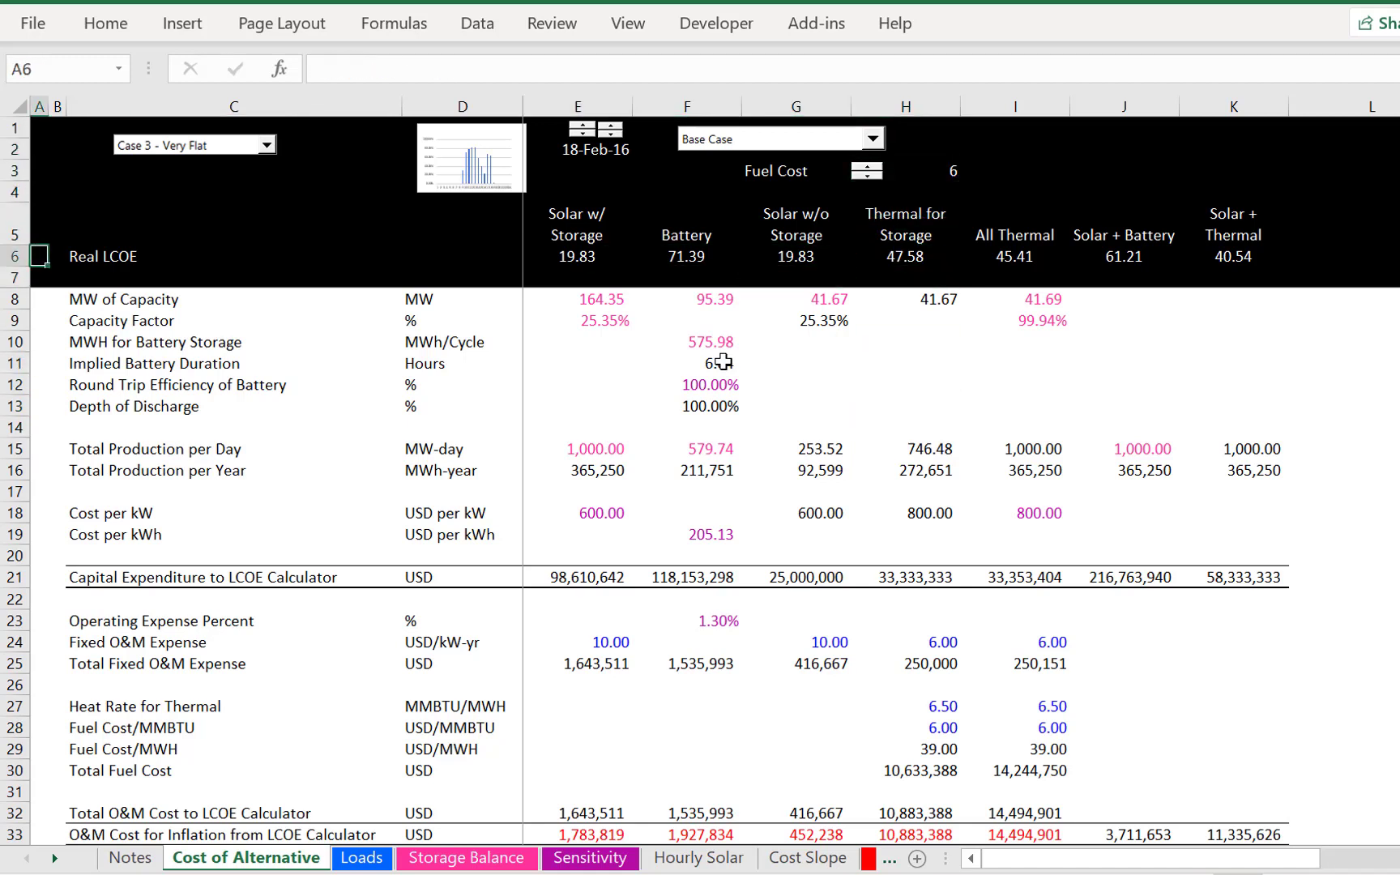
pyautogui.press('Right')
pyautogui.press('Right')
pyautogui.press('Right')
pyautogui.press('Right')
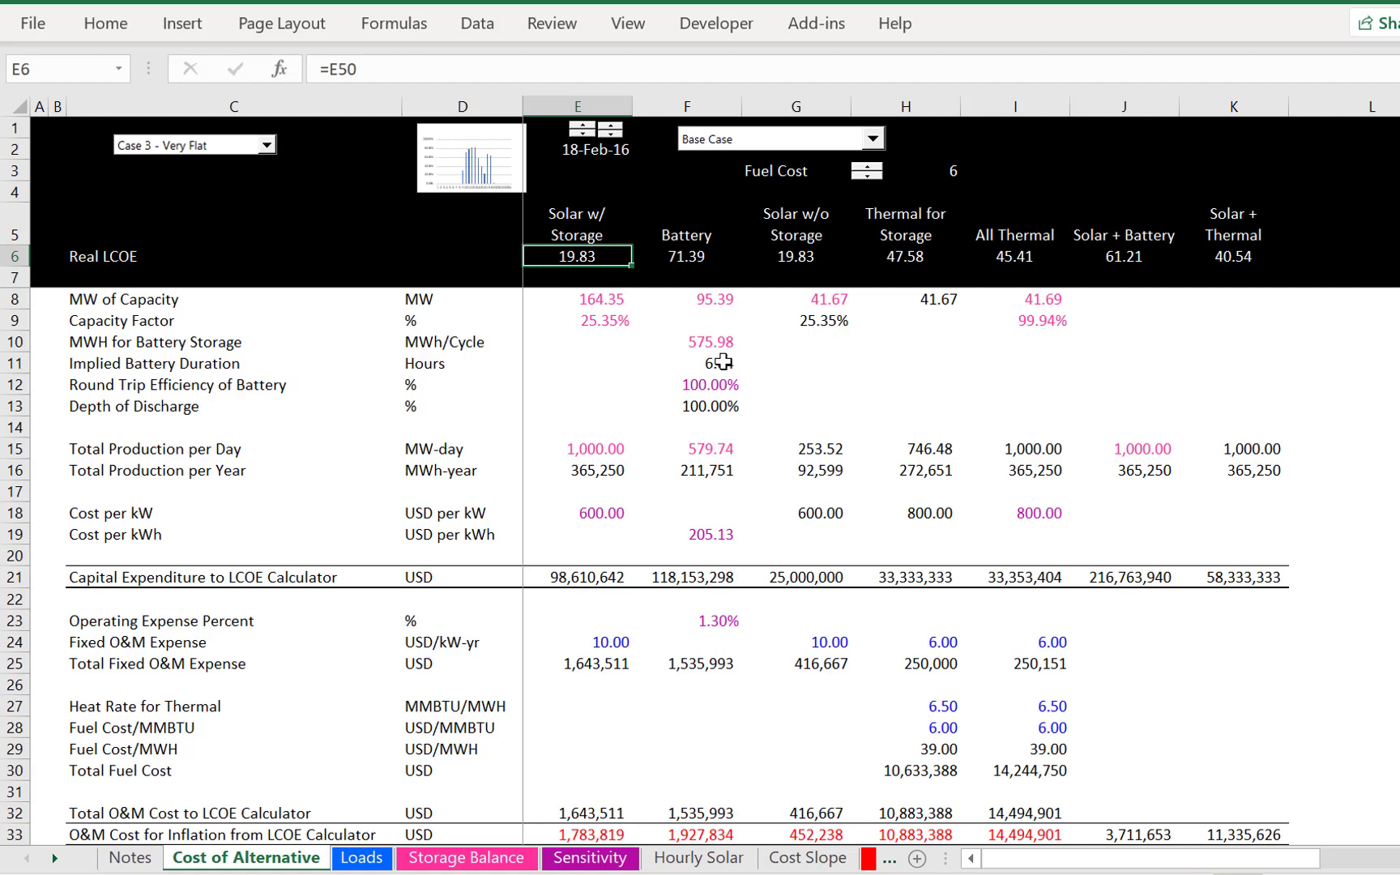
pyautogui.press('Down')
pyautogui.press('Down')
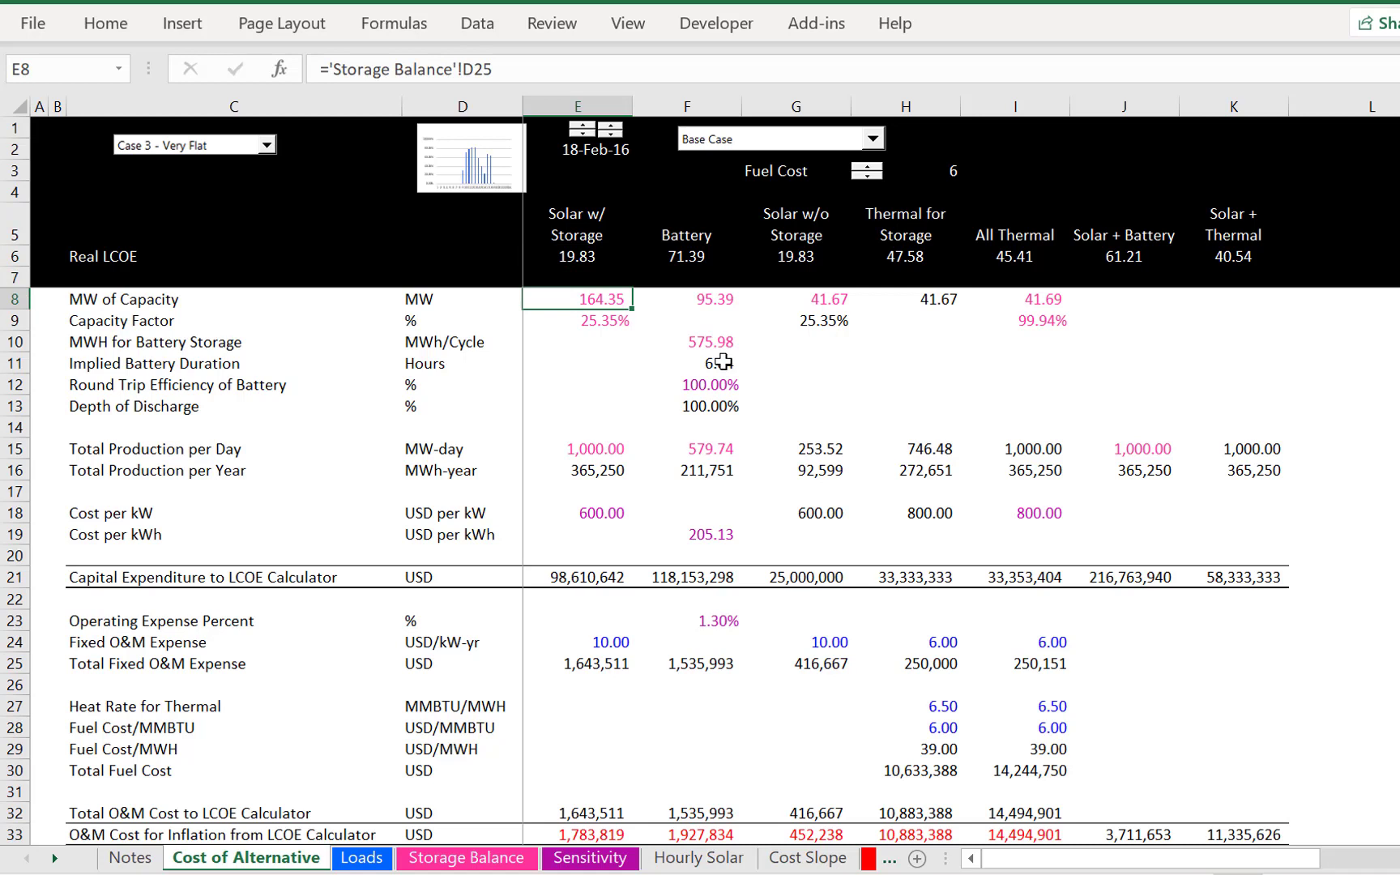
# Review the All Thermal (45.41), Solar + Battery (61.21) and Solar + Thermal (40.54) Real LCOEs.
pyautogui.click(871, 385)
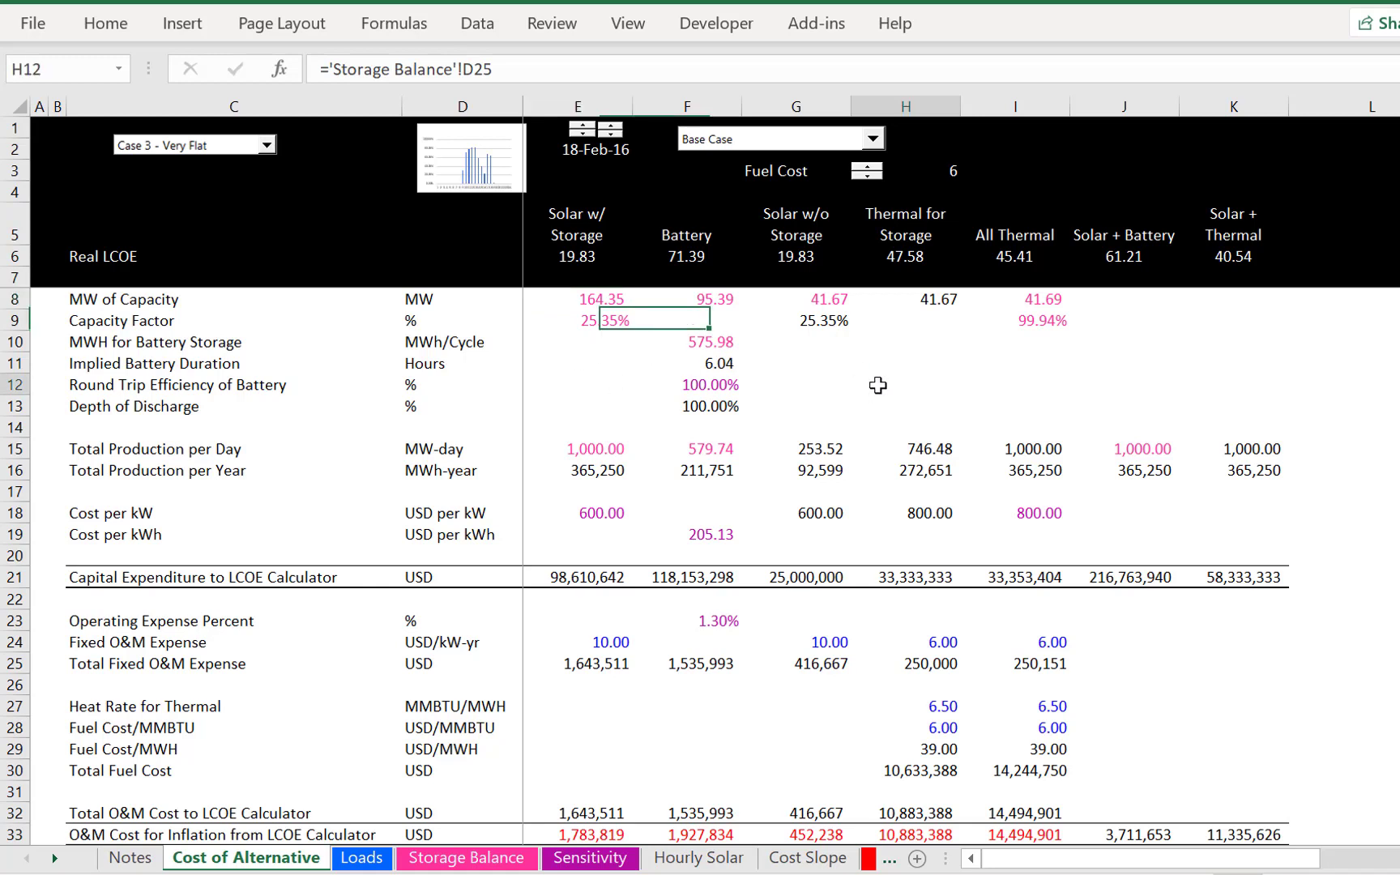
pyautogui.moveTo(990, 257); pyautogui.dragTo(1233, 258)
pyautogui.press('Left')
pyautogui.press('Left')
pyautogui.press('Right')
pyautogui.press('Right')
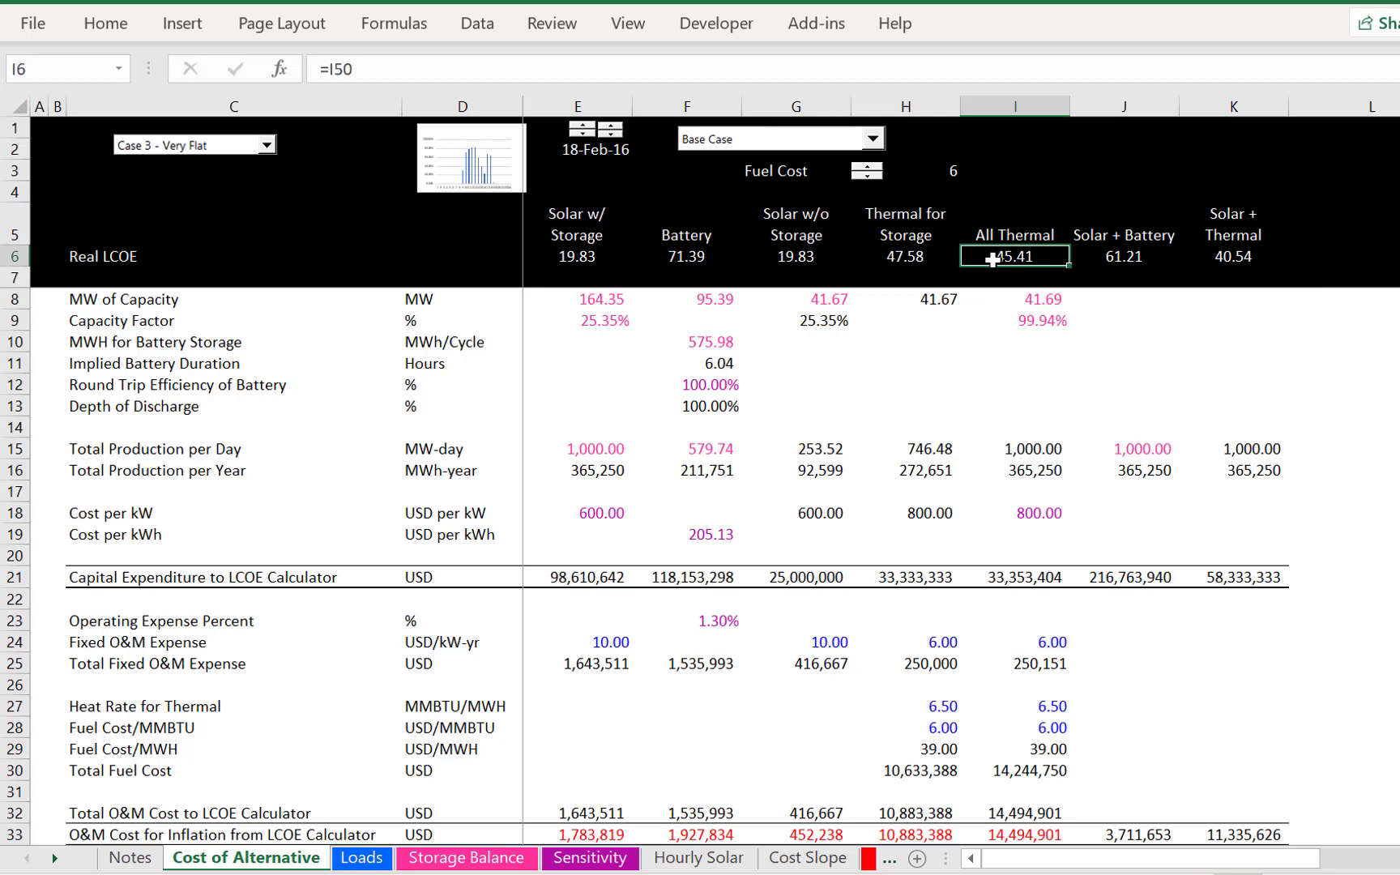
pyautogui.press('Right')
pyautogui.press('Right')
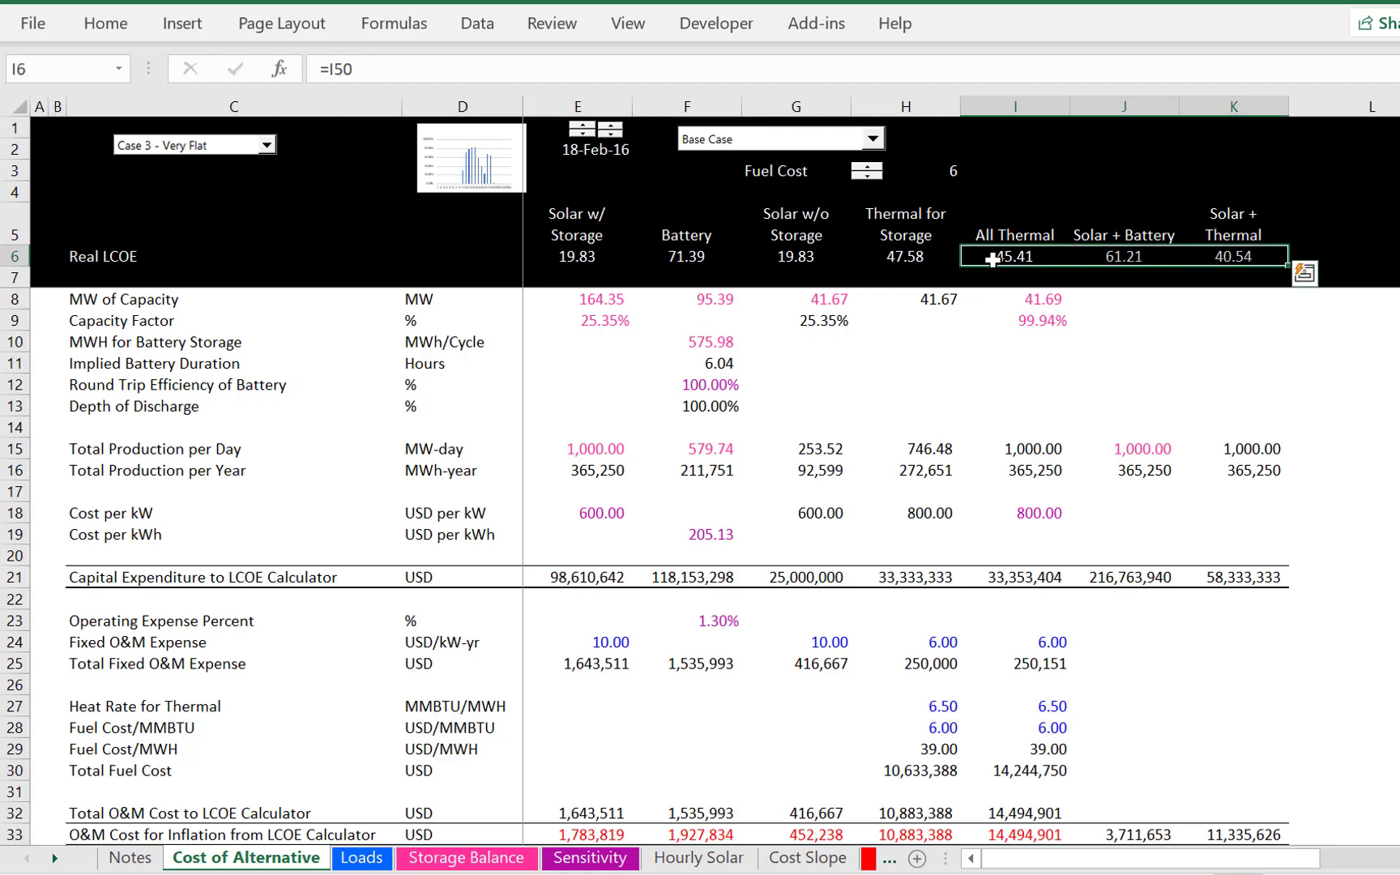
pyautogui.press('Left')
pyautogui.press('Left')
pyautogui.press('Left')
pyautogui.press('Left')
pyautogui.press('Right')
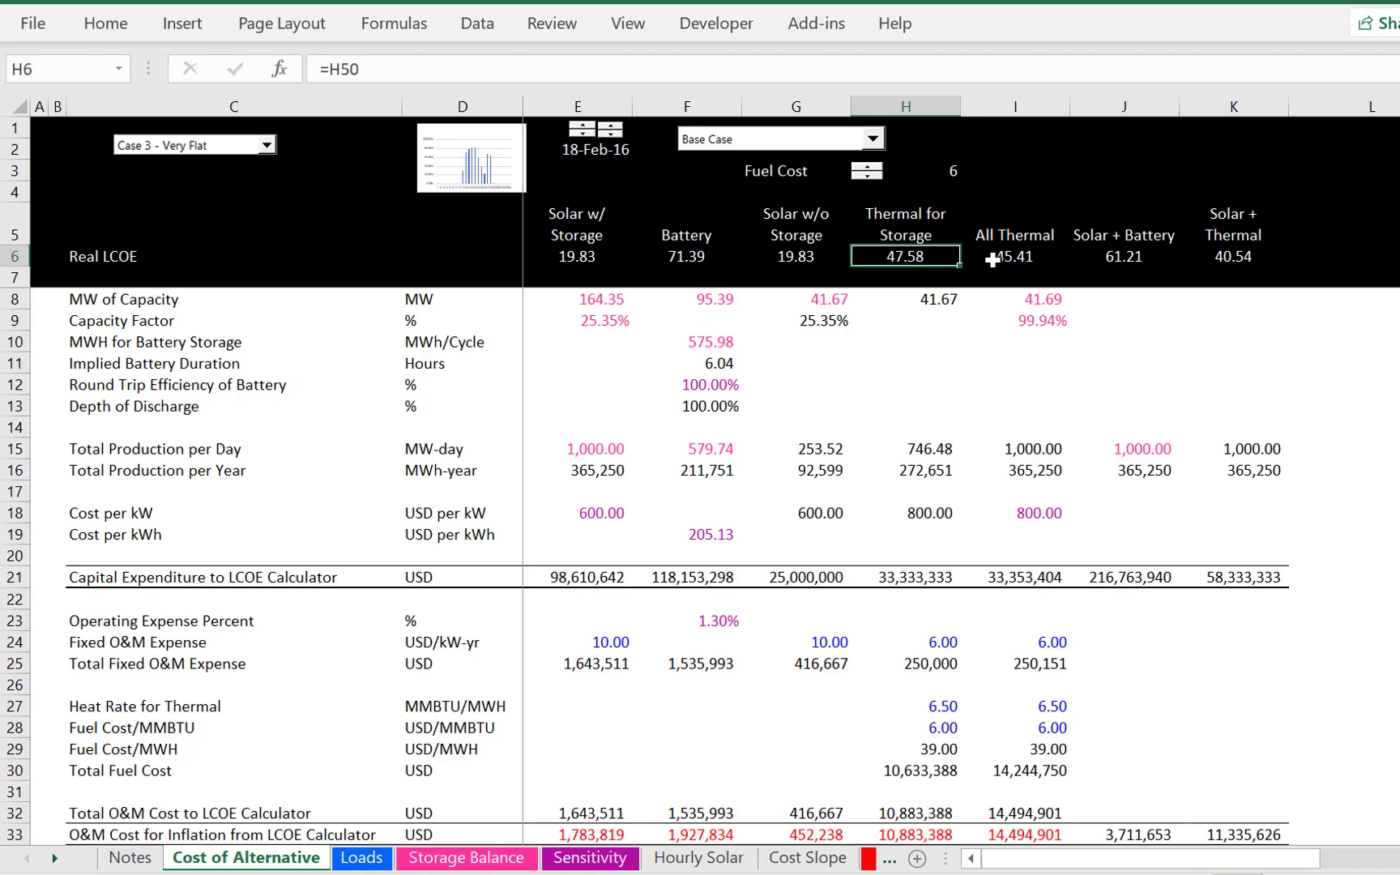
pyautogui.press('Left')
pyautogui.press('Right')
pyautogui.press('Right')
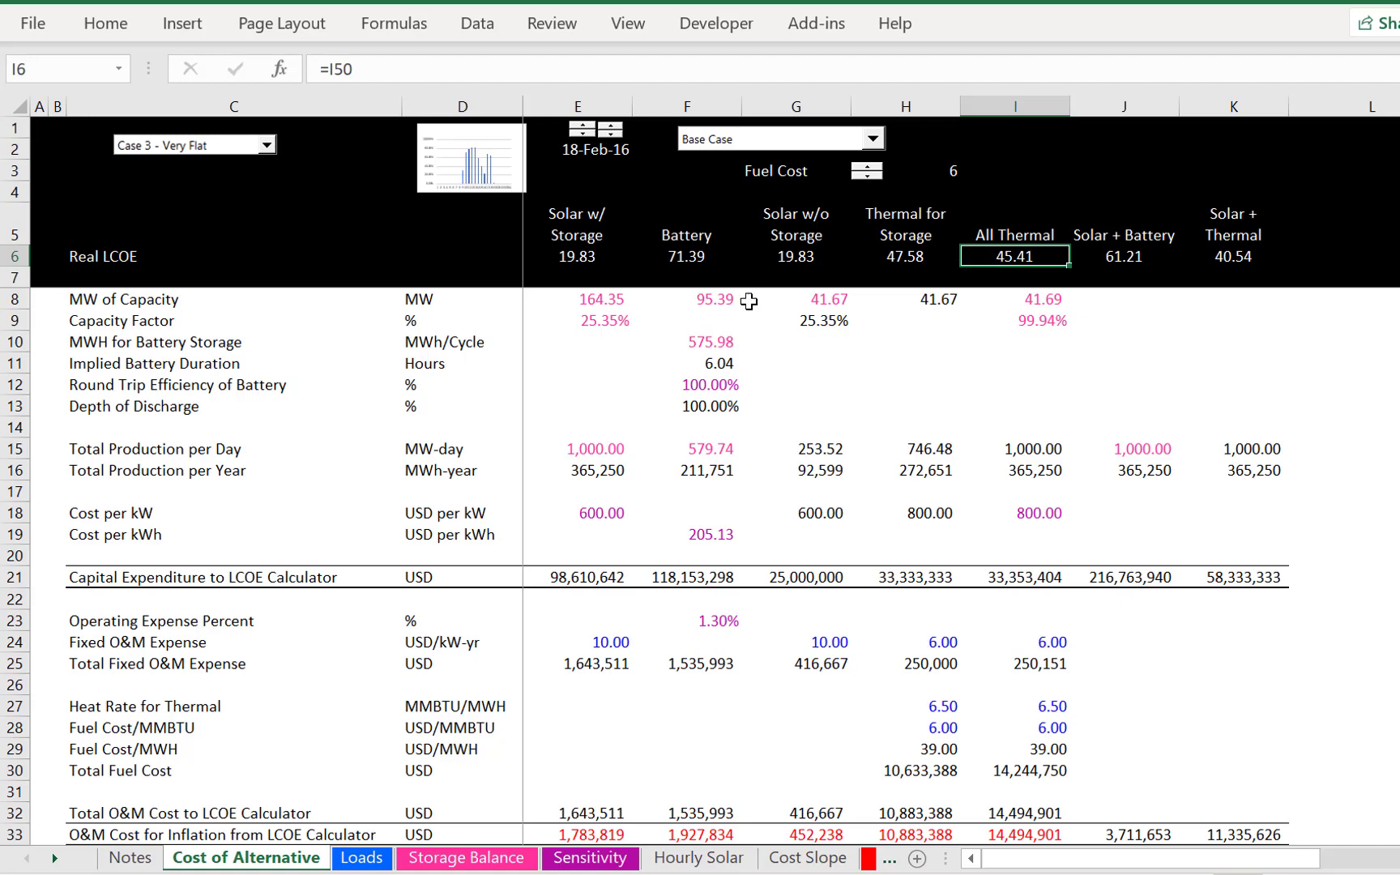
# On the Loads sheet, set the load shape case to Case 1 - Shaped.
pyautogui.click(370, 859)
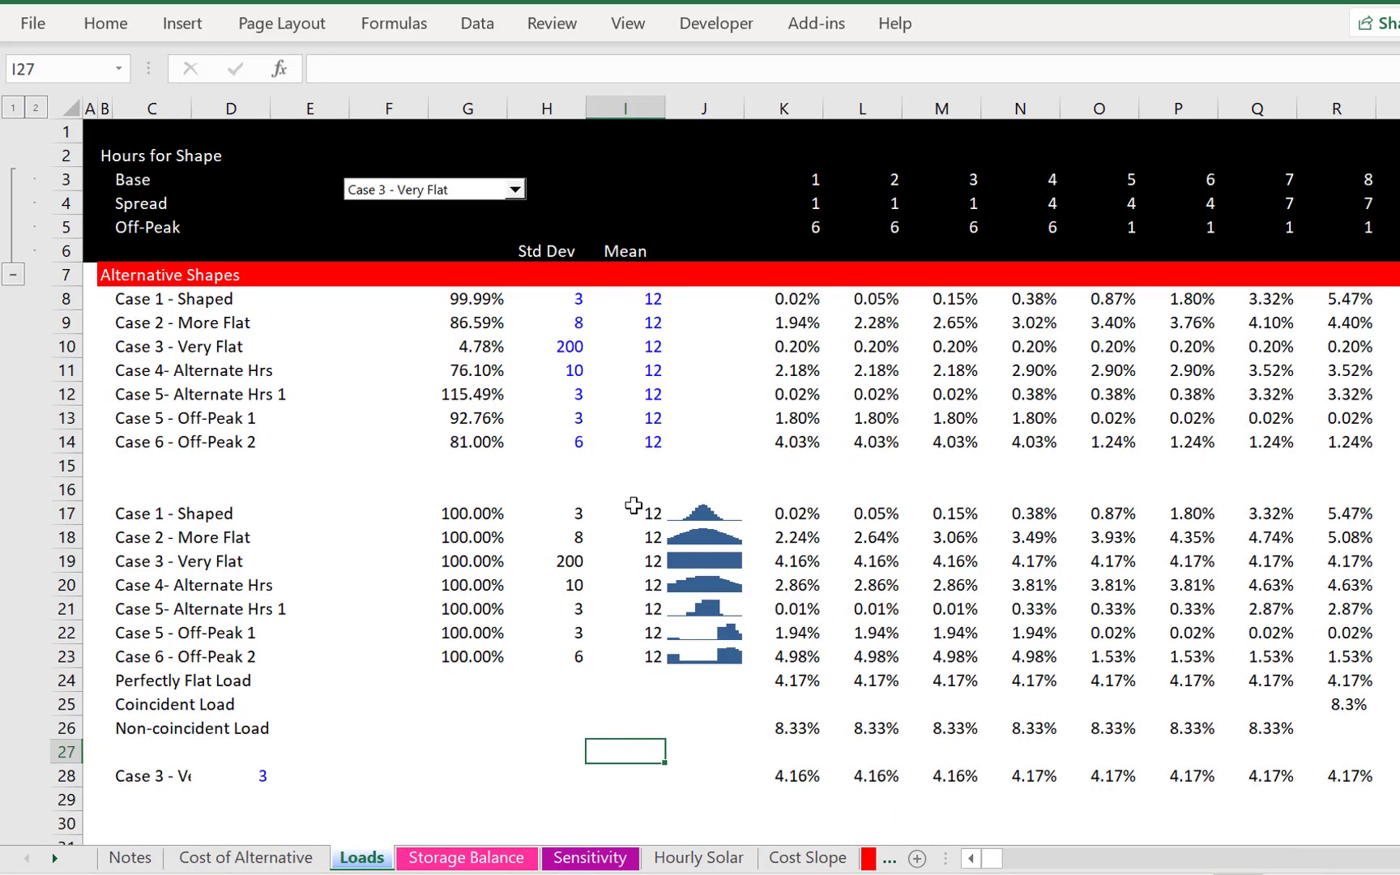
pyautogui.click(705, 363)
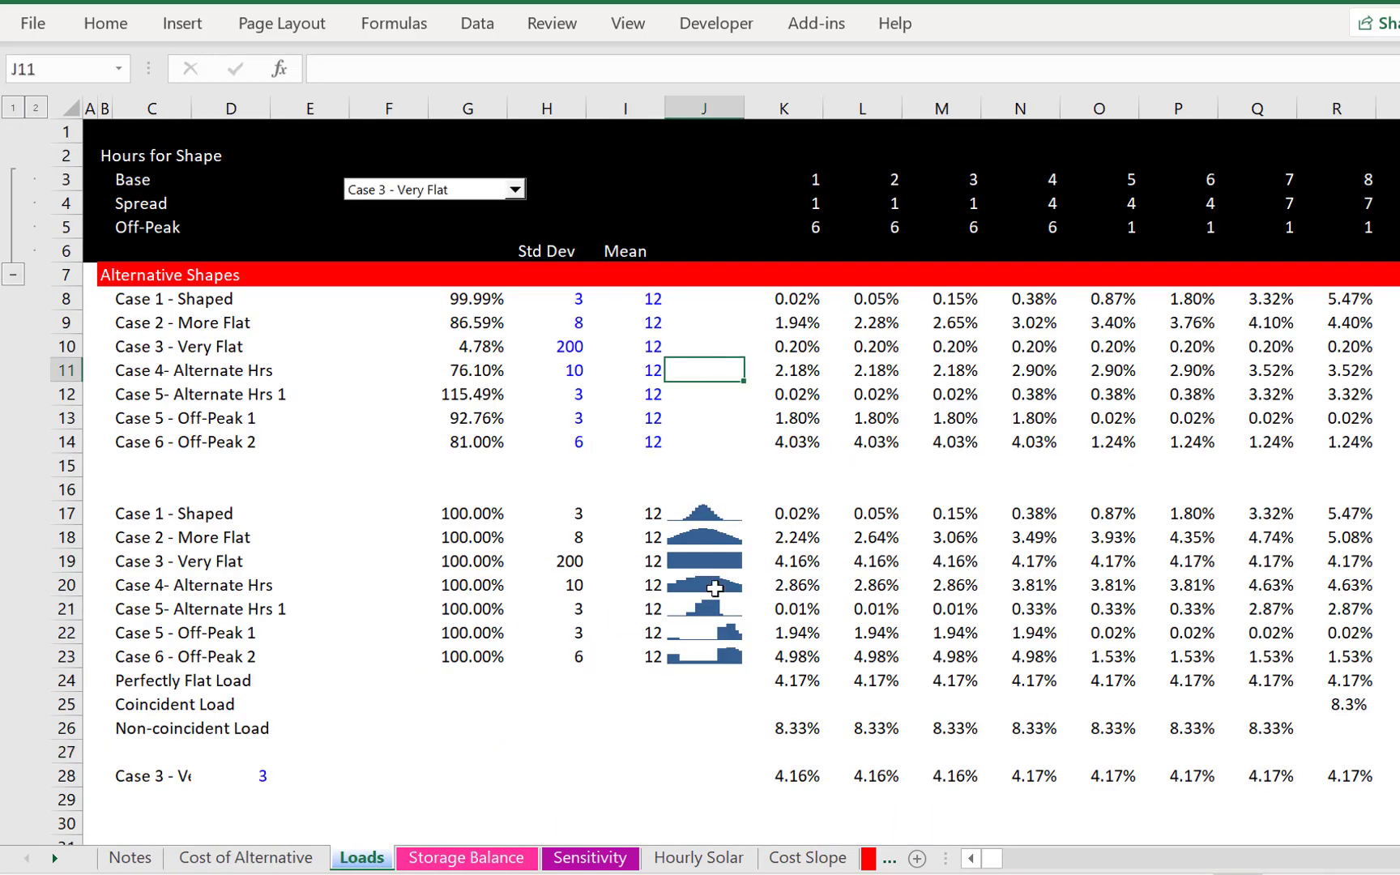
pyautogui.click(704, 727)
pyautogui.click(440, 201)
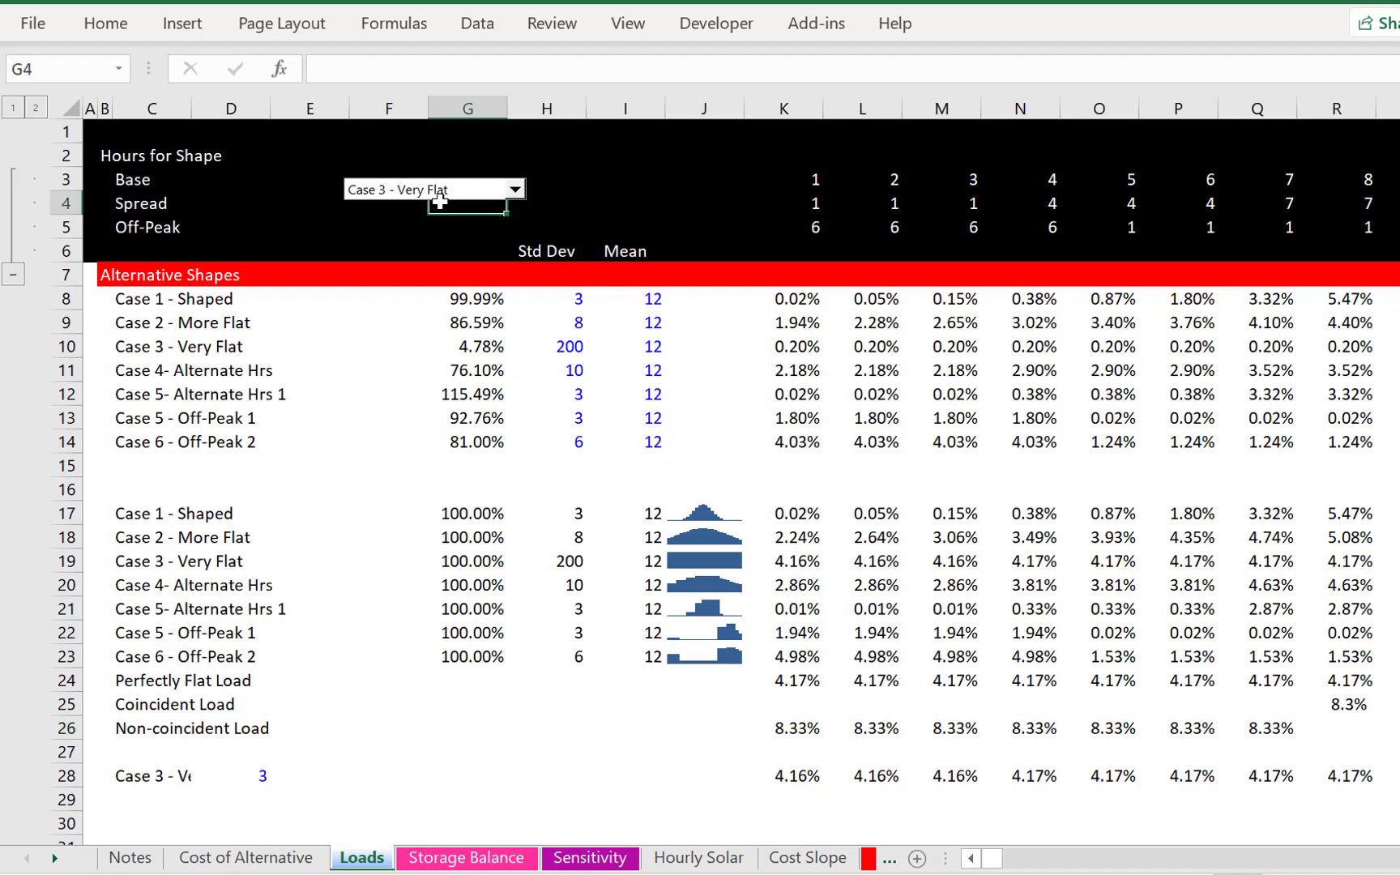
pyautogui.click(446, 196)
pyautogui.press('Up')
pyautogui.press('Up')
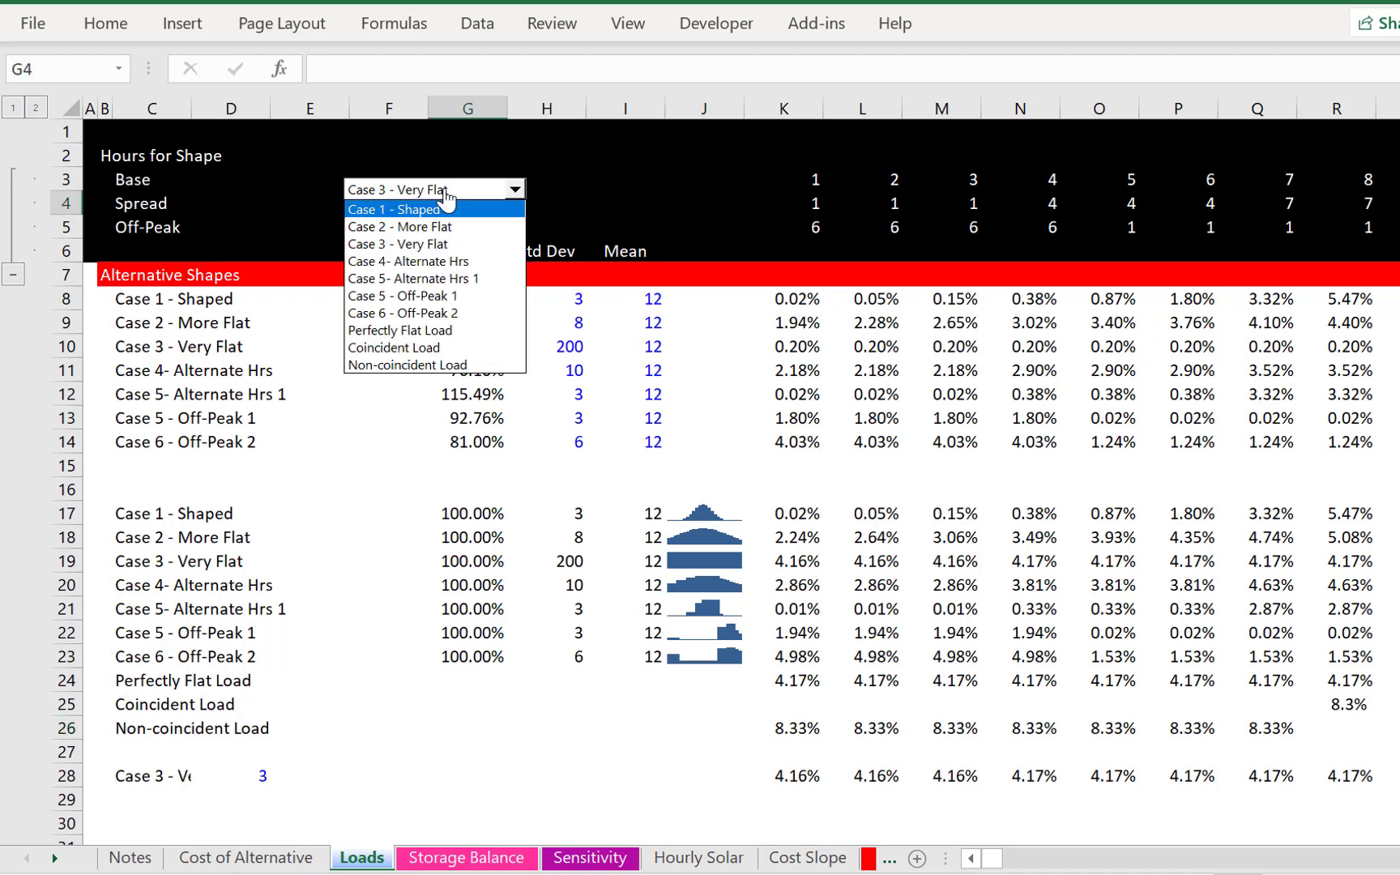
pyautogui.press('Return')
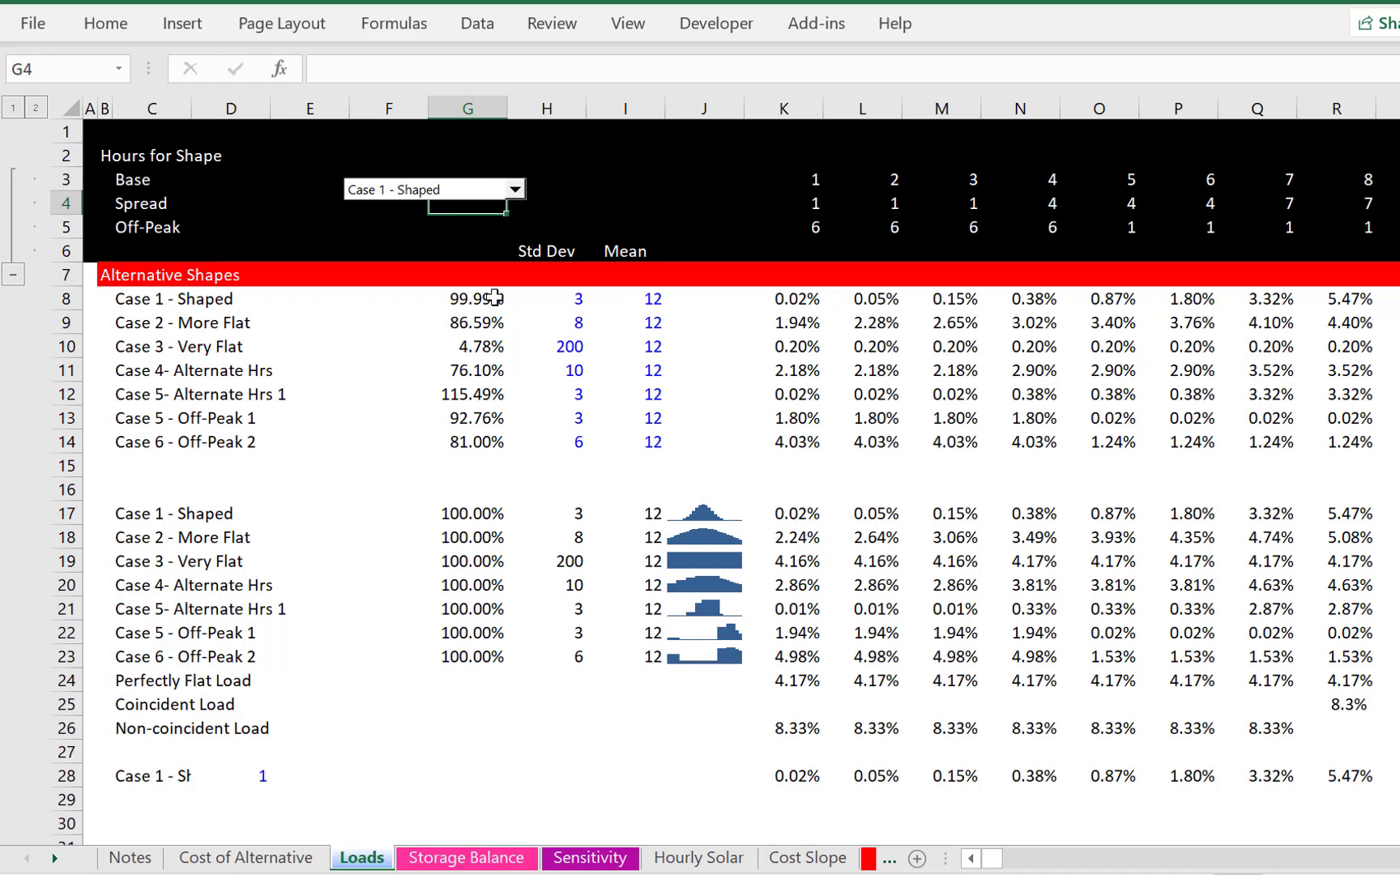
# Switch the load shape to Case 2 - More Flat and inspect the K28 lookup formula.
pyautogui.click(469, 199)
pyautogui.press('Down')
pyautogui.press('Return')
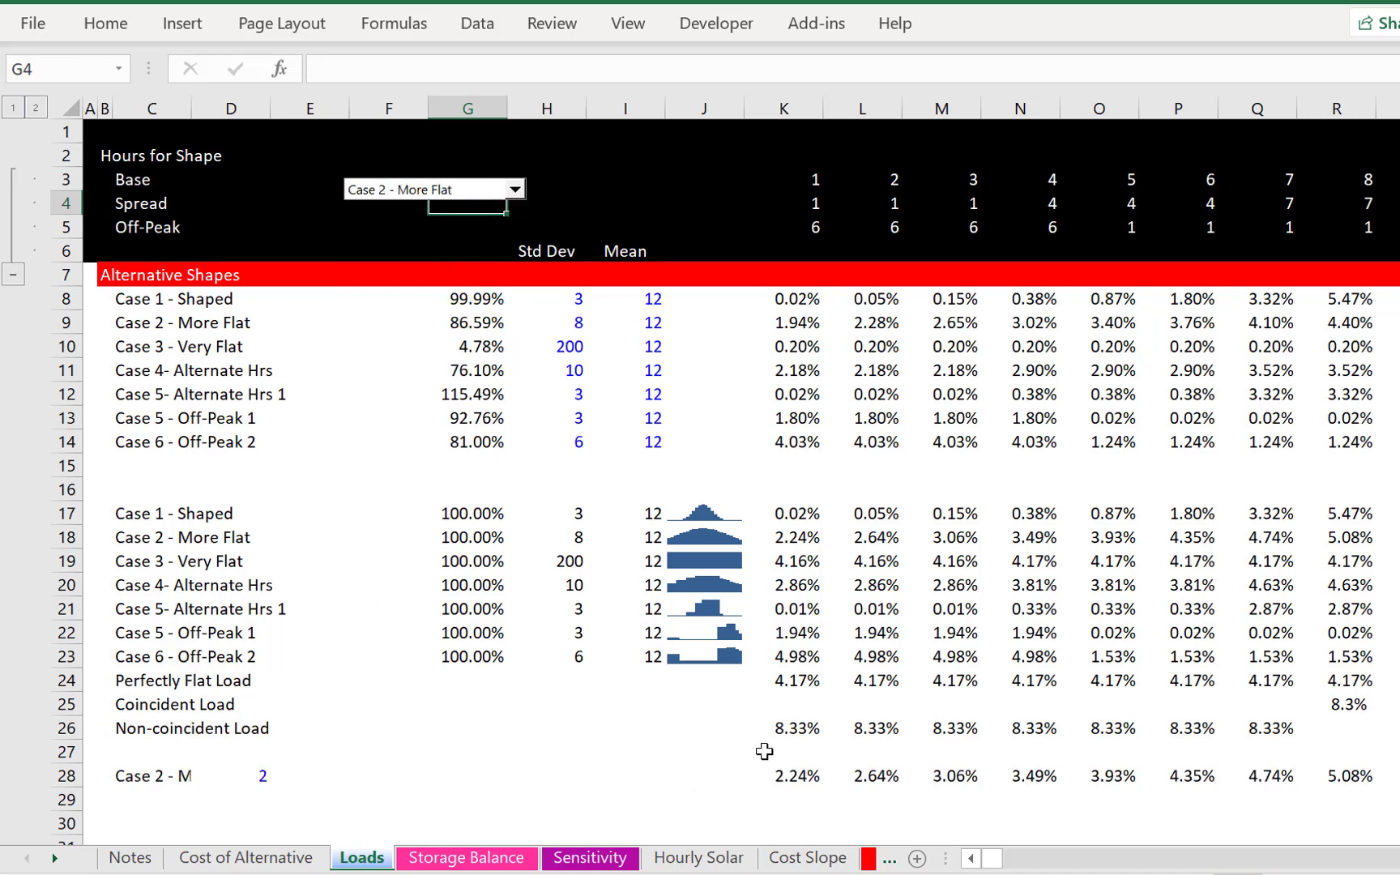
pyautogui.click(798, 779)
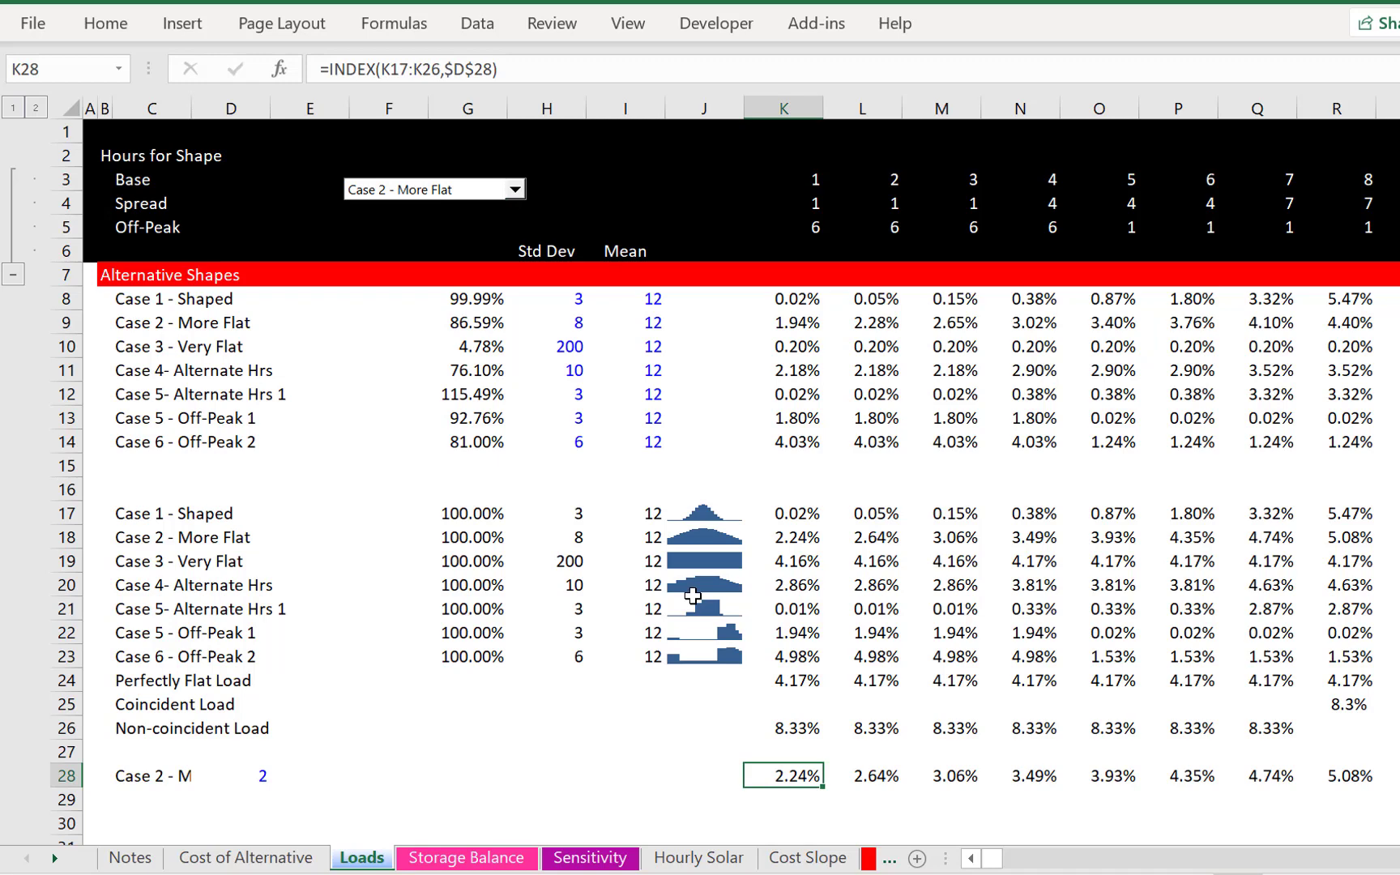
# Choose Case 4- Alternate Hrs and check its hourly percentages in row 28.
pyautogui.click(474, 191)
pyautogui.press('Down')
pyautogui.press('Down')
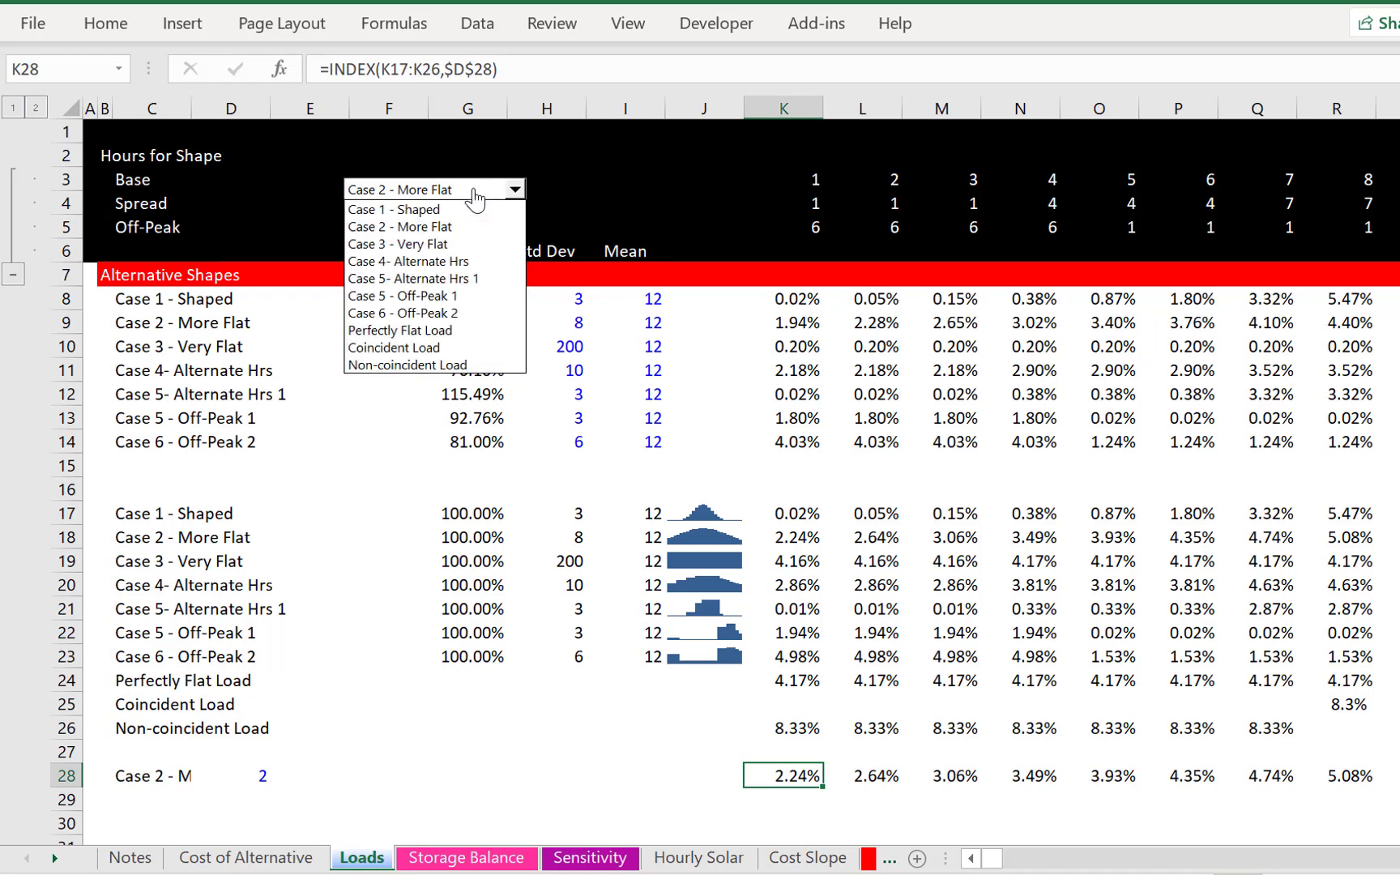
pyautogui.press('Return')
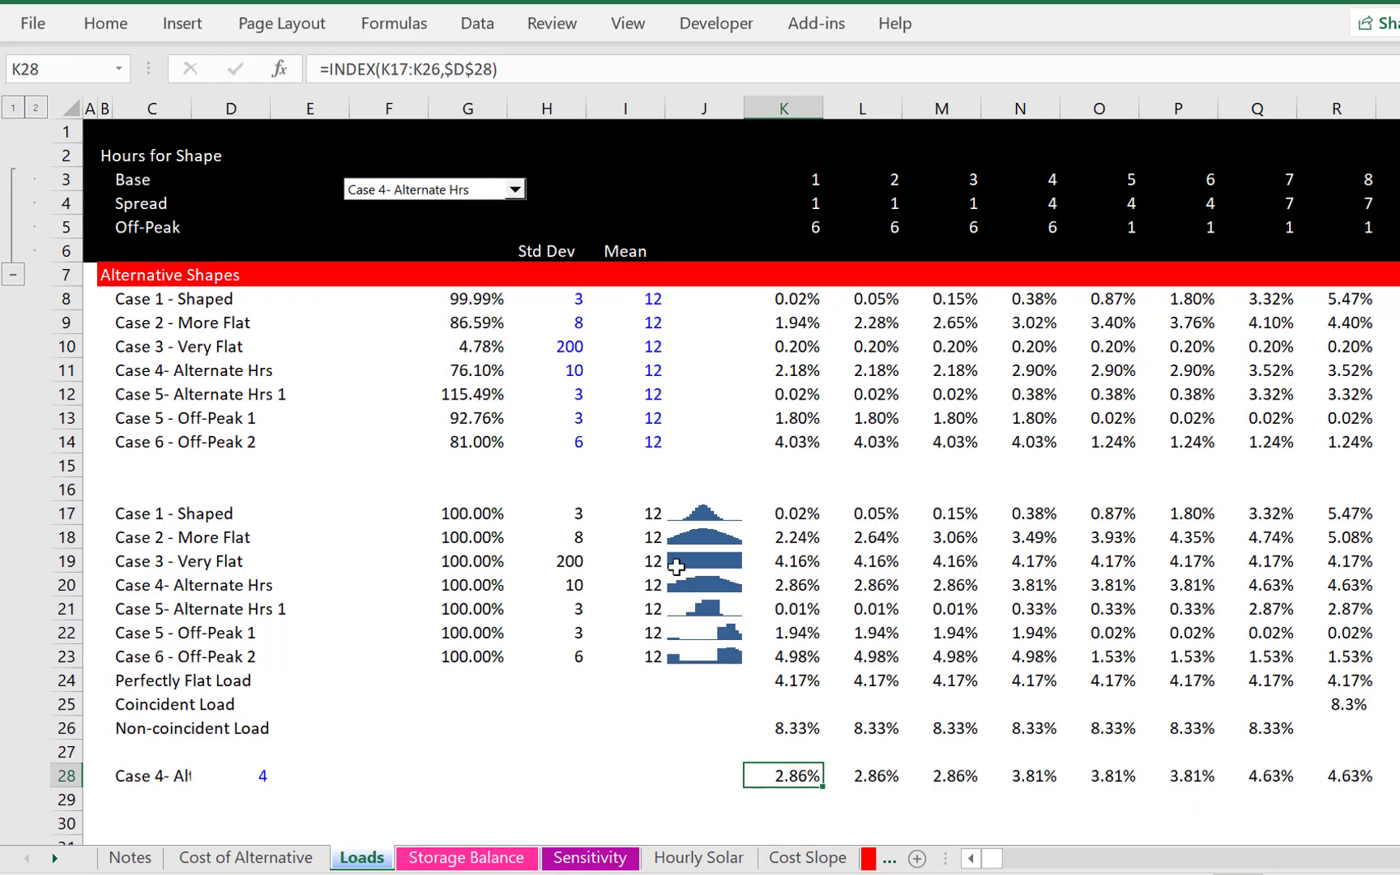
pyautogui.press('Right')
pyautogui.press('Left')
pyautogui.press('Left')
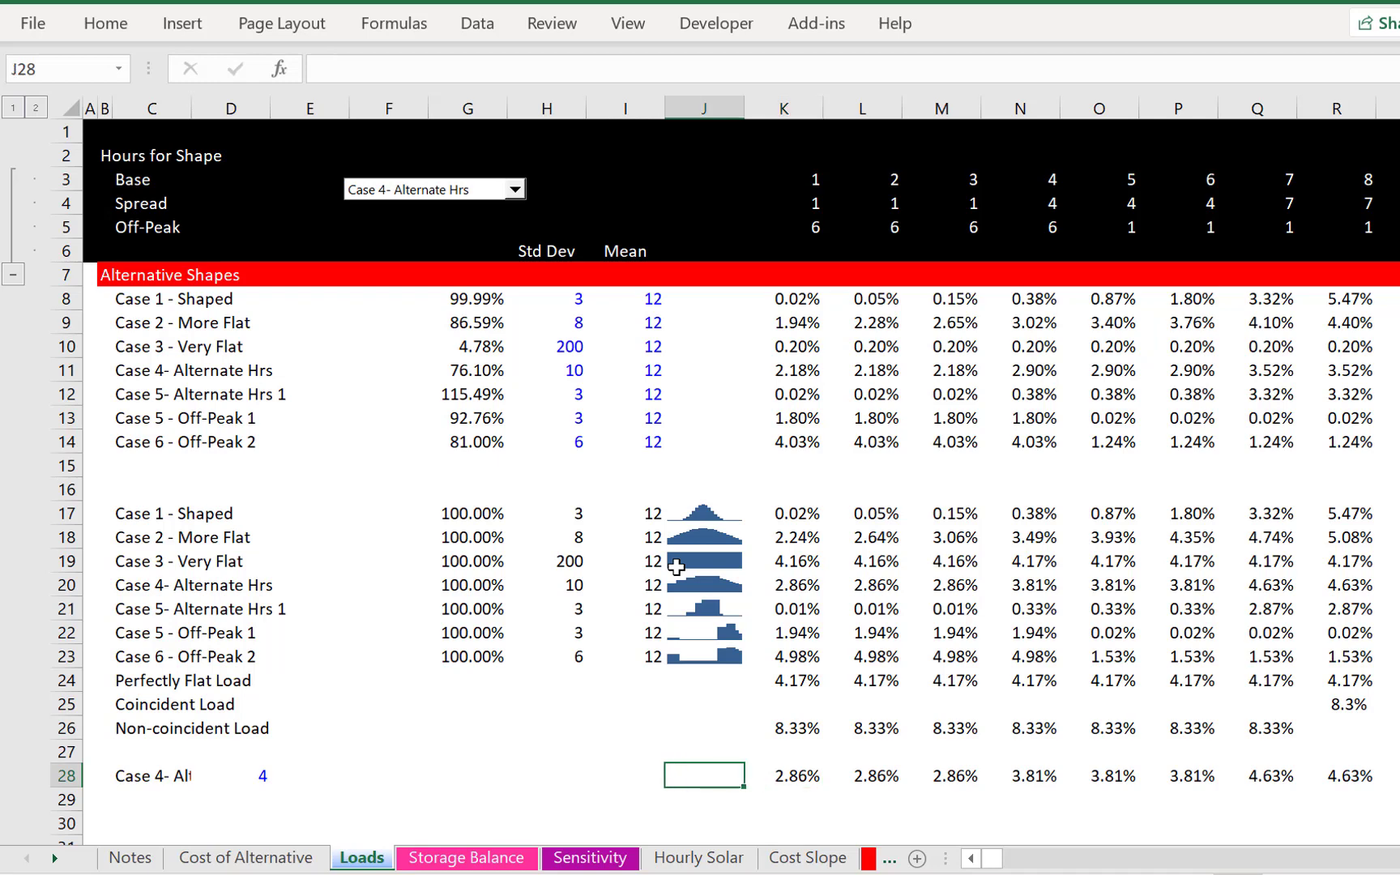
pyautogui.press('Right')
# On Storage Balance, check the date cell and the Max, LF and Average headings.
pyautogui.hotkey('ctrl', 'pagedown')
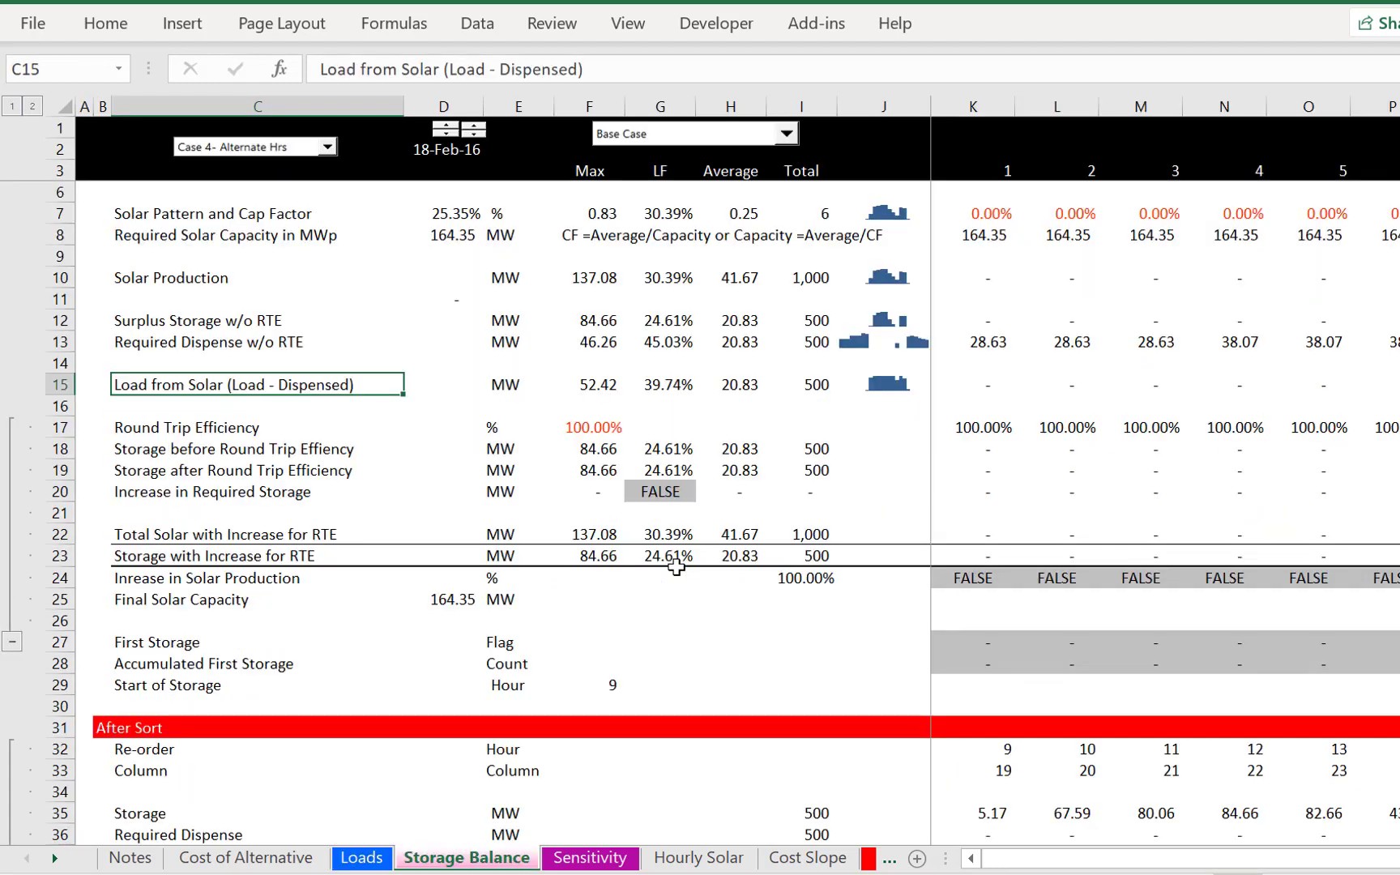
pyautogui.press('Up')
pyautogui.press('Up')
pyautogui.press('Up')
pyautogui.press('Up')
pyautogui.press('Up')
pyautogui.press('Right')
pyautogui.press('Up')
pyautogui.press('Up')
pyautogui.press('Up')
pyautogui.press('Up')
pyautogui.press('Up')
pyautogui.press('Up')
pyautogui.press('Up')
pyautogui.press('Up')
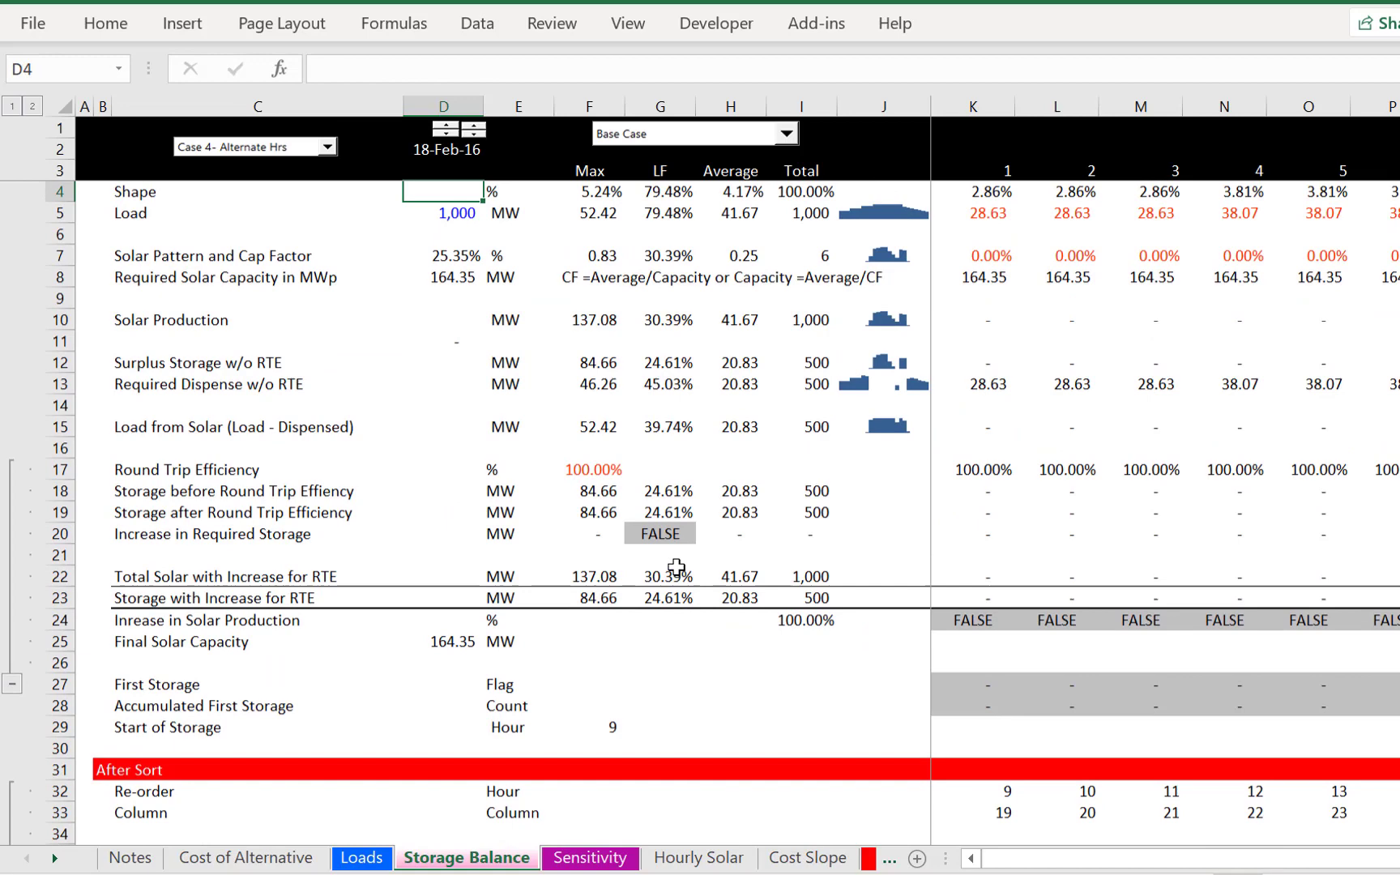
pyautogui.press('Down')
pyautogui.press('Right')
pyautogui.press('Right')
pyautogui.press('Right')
pyautogui.press('Right')
pyautogui.press('Right')
pyautogui.press('Right')
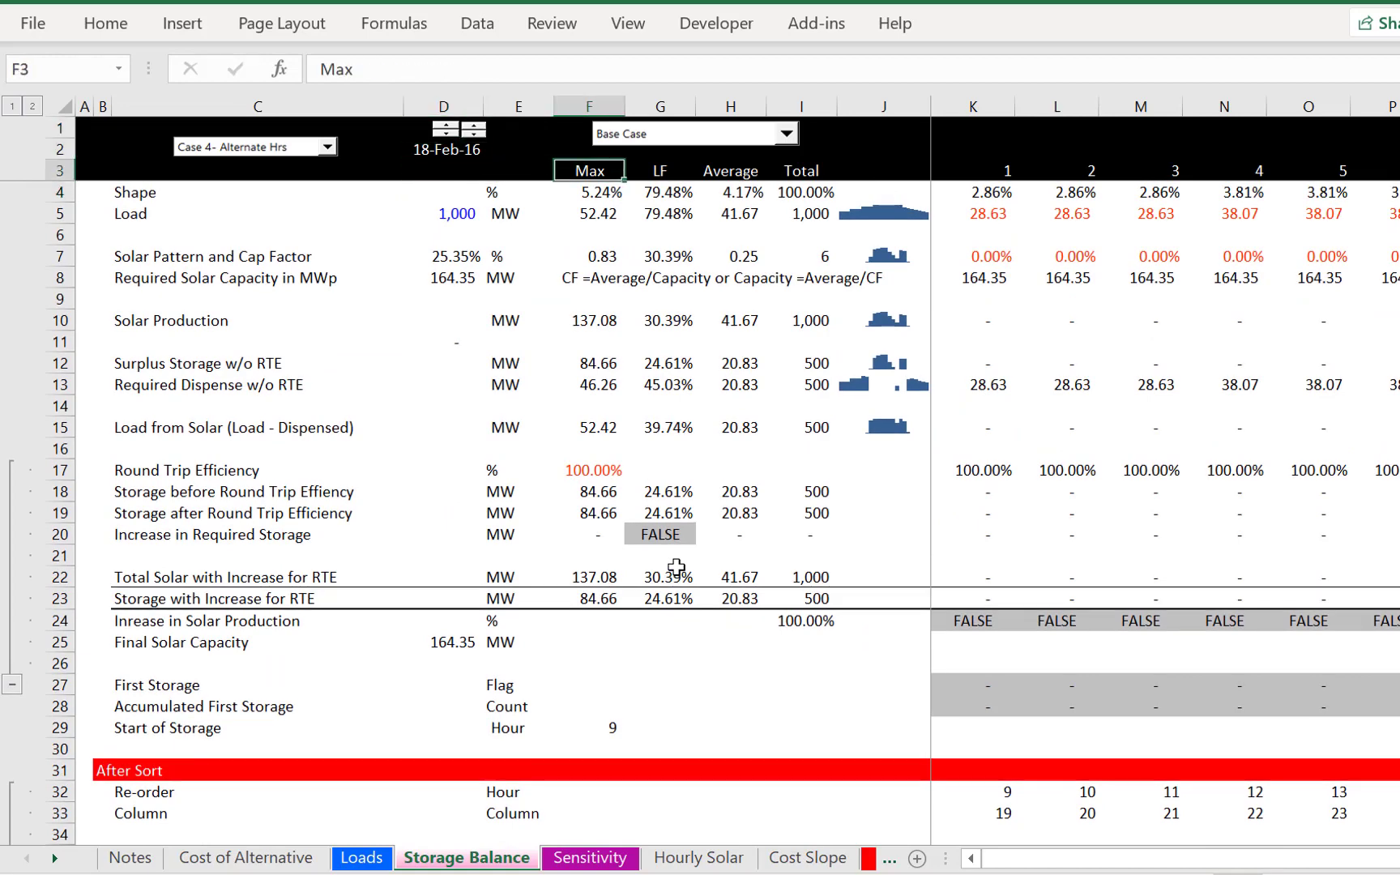
# Step across the hourly Shape values and return to the hour-1 value.
pyautogui.press('Down')
pyautogui.press('Right')
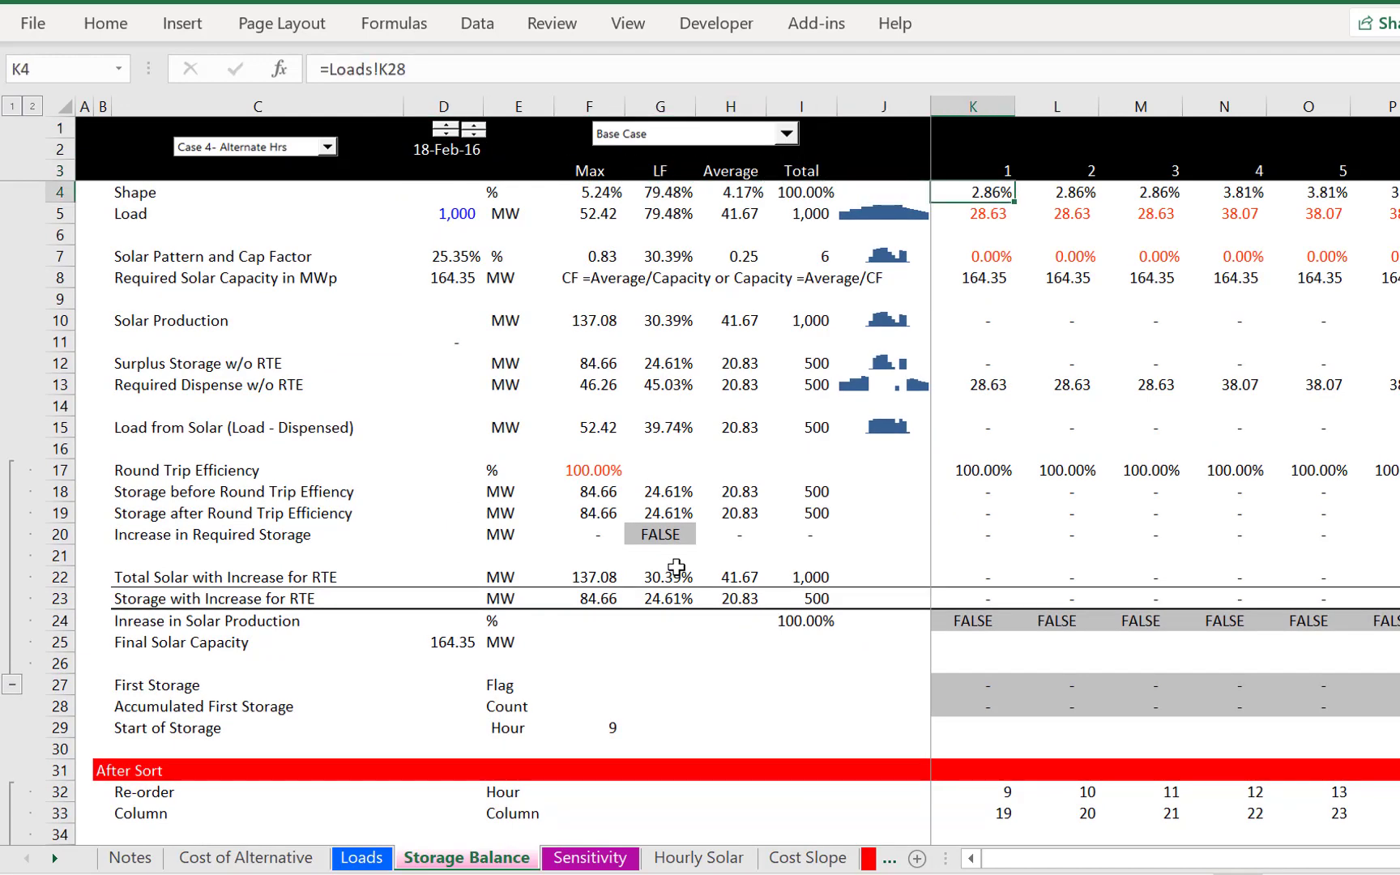
pyautogui.press('Right')
pyautogui.press('Right')
pyautogui.press('Right')
pyautogui.press('Right')
pyautogui.press('Right')
pyautogui.press('Right')
pyautogui.press('Right')
pyautogui.press('Right')
pyautogui.press('Right')
pyautogui.press('Right')
pyautogui.press('Right')
pyautogui.press('Right')
pyautogui.press('Right')
pyautogui.press('Right')
pyautogui.press('Right')
pyautogui.press('Right')
pyautogui.press('Right')
pyautogui.press('Right')
pyautogui.press('Right')
pyautogui.press('Right')
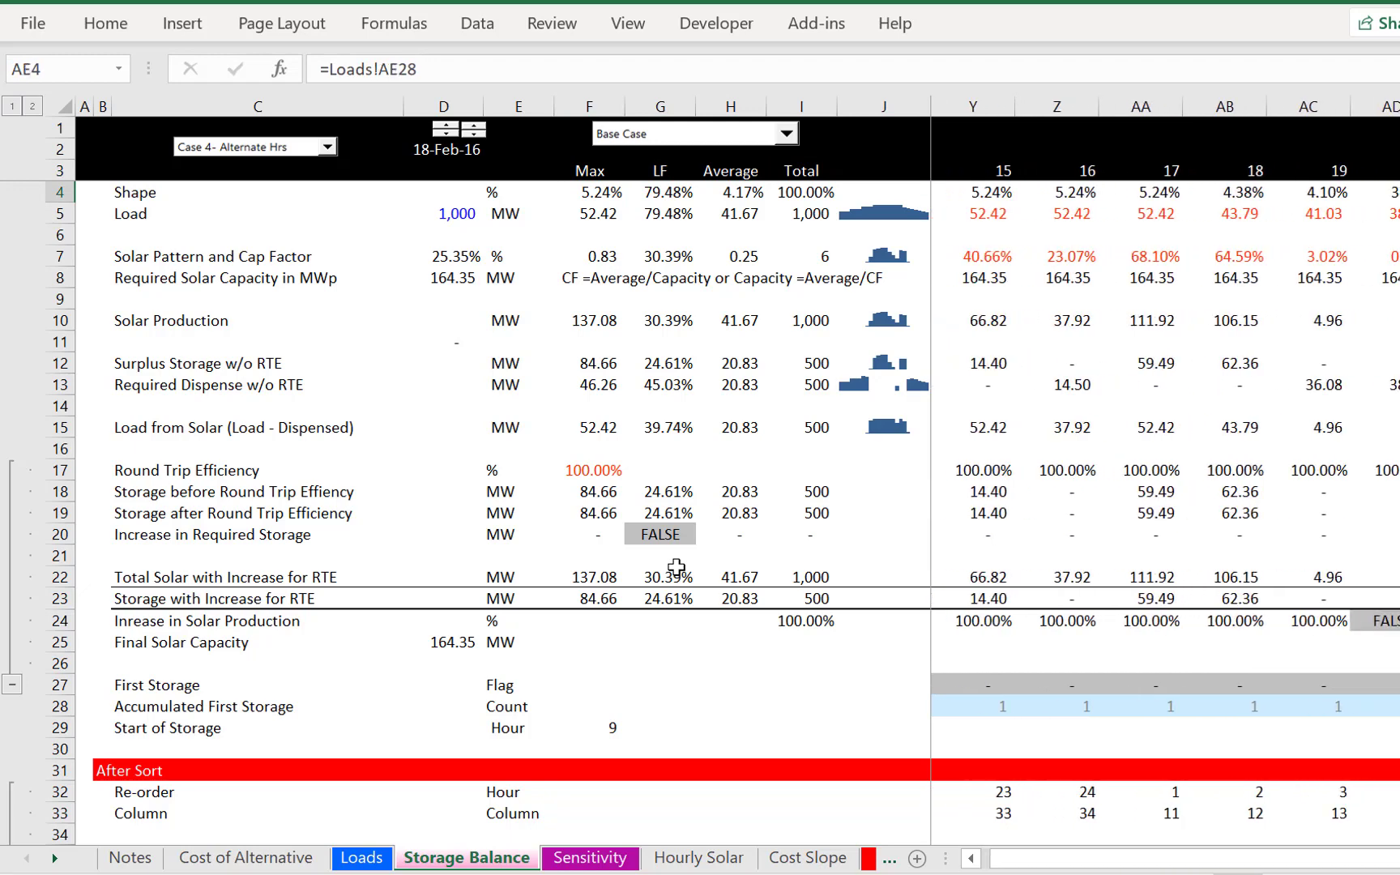
pyautogui.press('Right')
pyautogui.press('Right')
pyautogui.press('Left')
pyautogui.press('Left')
pyautogui.press('Left')
pyautogui.press('Left')
pyautogui.press('Left')
pyautogui.press('Left')
pyautogui.press('Left')
pyautogui.press('Left')
pyautogui.press('Left')
pyautogui.press('Left')
pyautogui.press('Left')
pyautogui.press('Left')
pyautogui.press('Left')
pyautogui.press('Left')
pyautogui.press('Left')
pyautogui.press('Left')
pyautogui.press('Left')
pyautogui.press('Left')
pyautogui.press('Left')
pyautogui.press('Left')
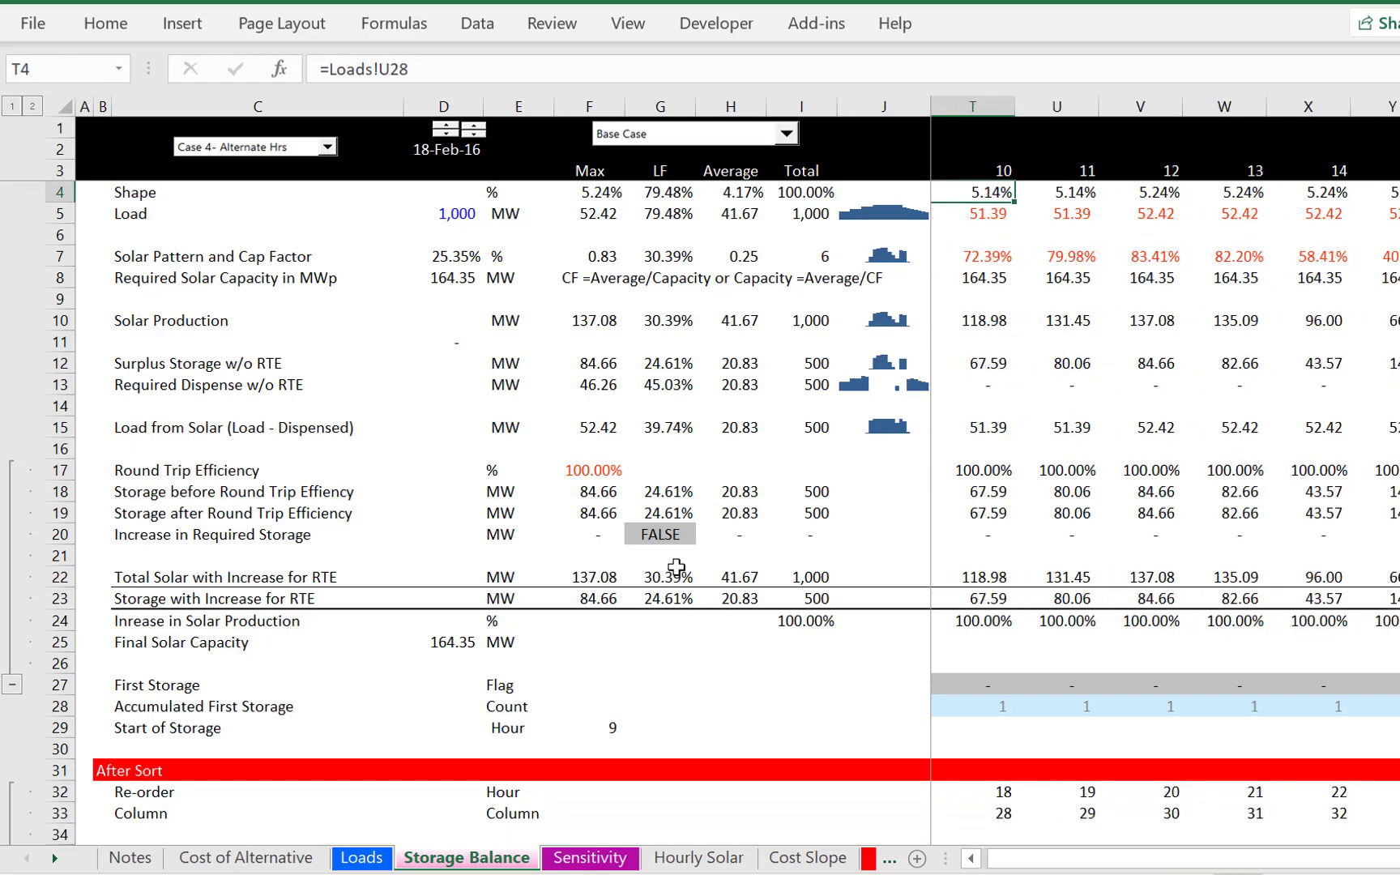
pyautogui.press('Left')
pyautogui.press('Left')
pyautogui.press('Left')
pyautogui.press('Left')
pyautogui.press('Left')
pyautogui.press('Left')
pyautogui.press('Left')
pyautogui.press('Left')
pyautogui.press('Left')
pyautogui.press('Left')
pyautogui.press('Right')
pyautogui.press('Right')
pyautogui.press('Right')
pyautogui.press('Right')
pyautogui.press('Right')
pyautogui.press('Right')
pyautogui.press('Right')
pyautogui.press('Right')
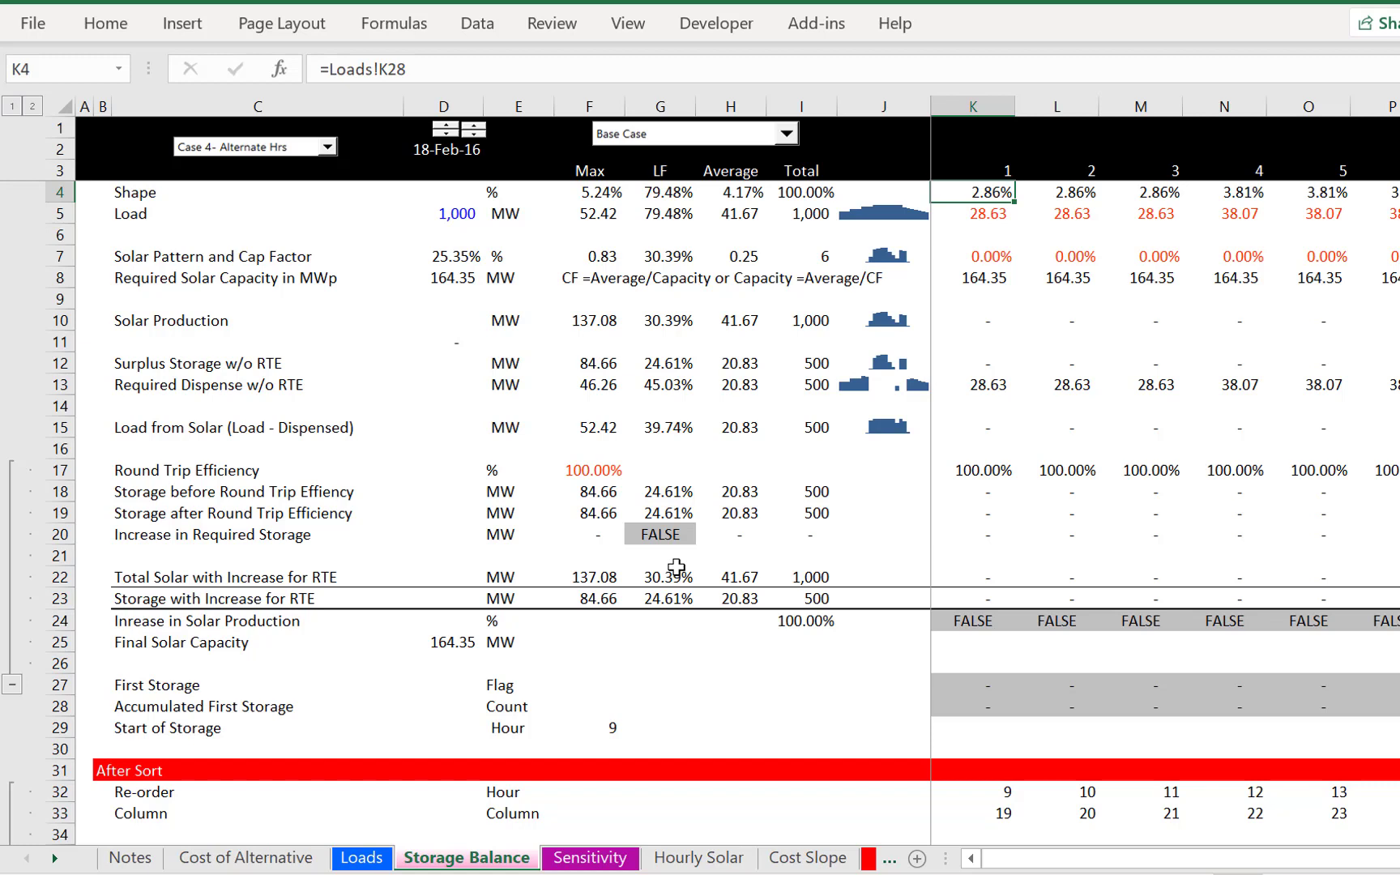
# Trace the hour-1 formulas down column K from Solar Production to the storage balance rows.
pyautogui.press('Down')
pyautogui.press('Down')
pyautogui.press('Down')
pyautogui.press('Down')
pyautogui.press('Down')
pyautogui.press('Down')
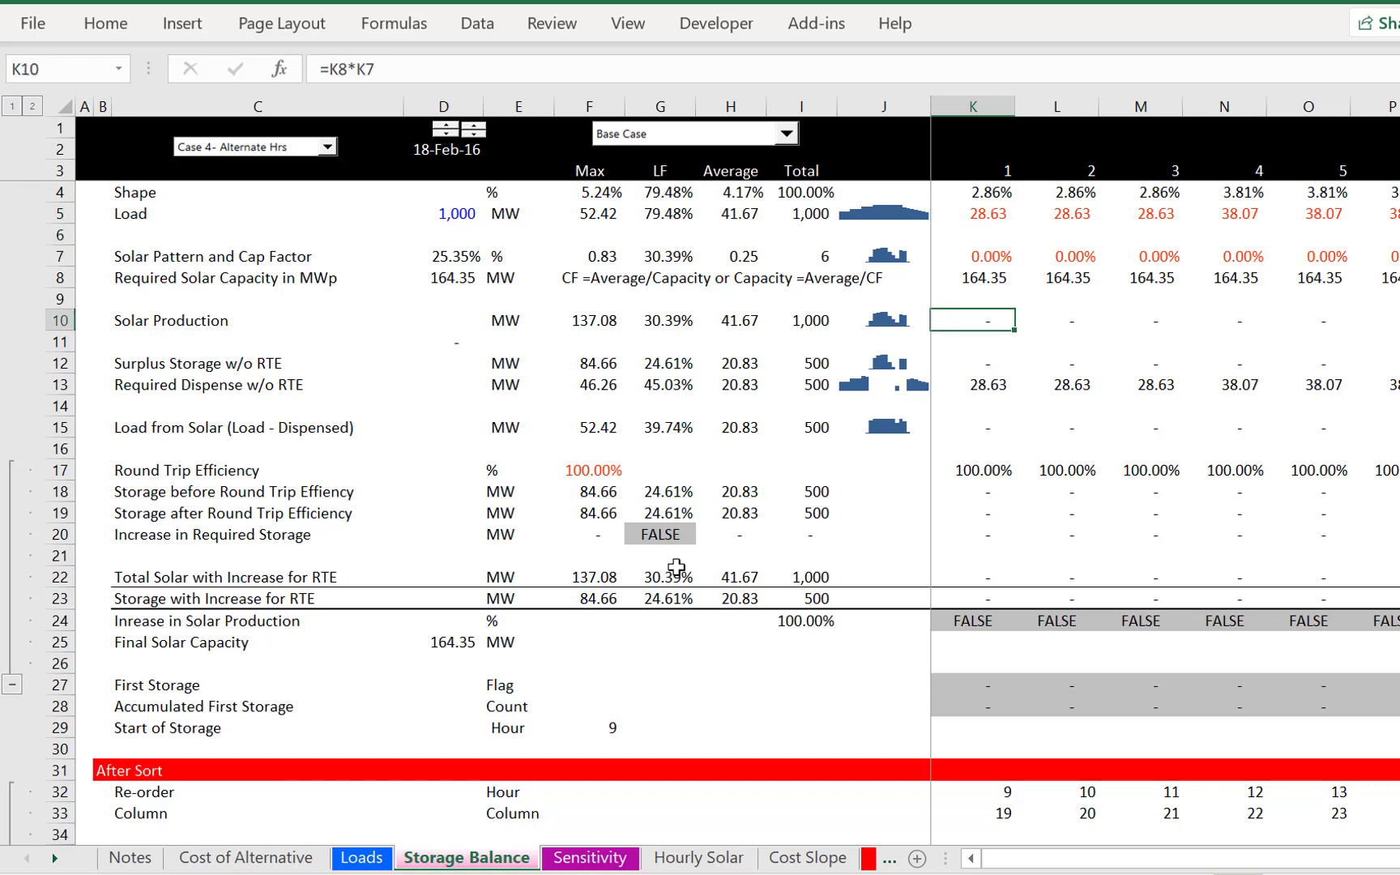
pyautogui.press('Up')
pyautogui.press('Up')
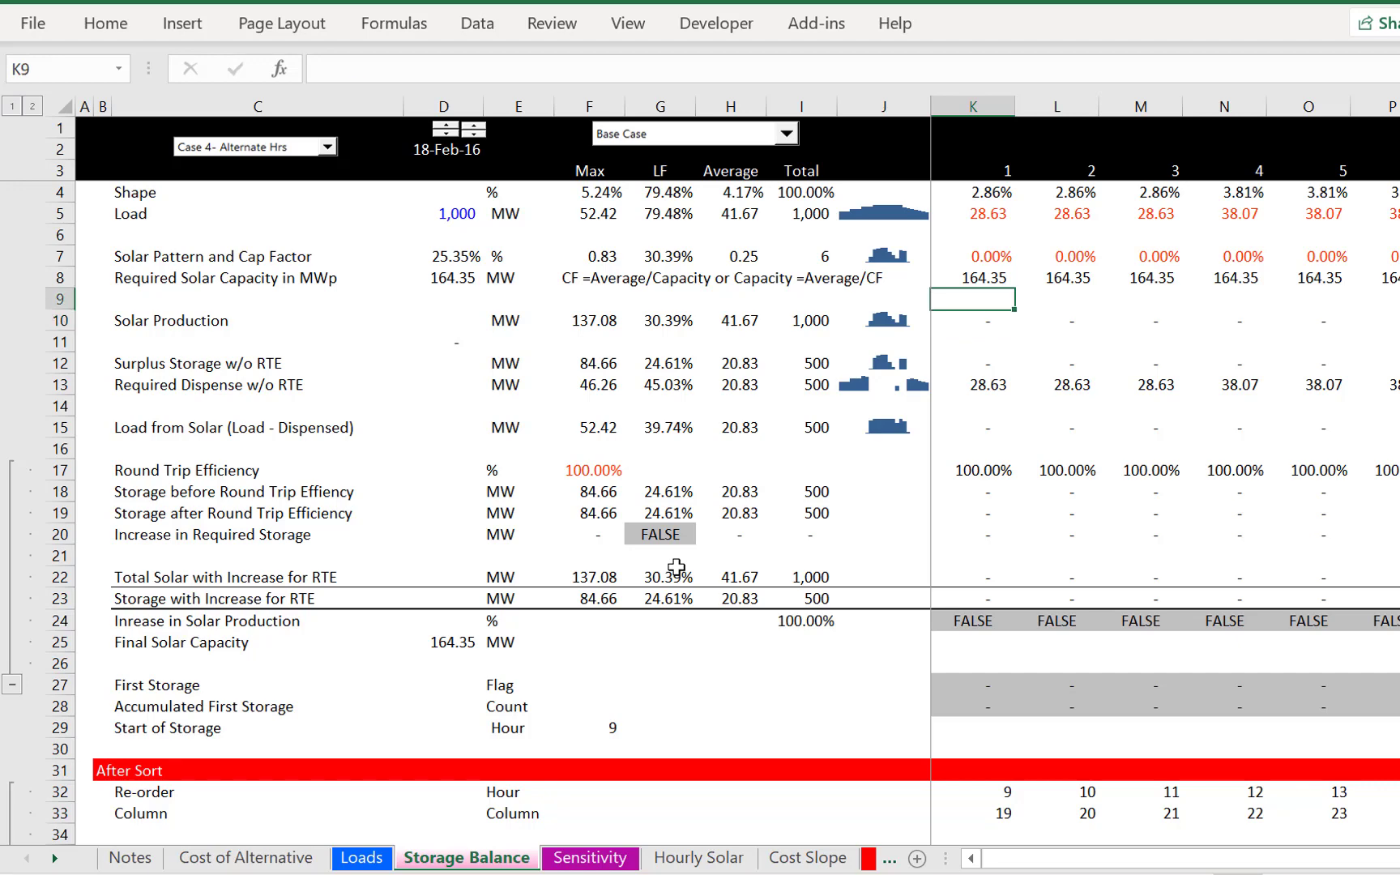
pyautogui.press('Down')
pyautogui.press('Down')
pyautogui.press('Down')
pyautogui.press('Down')
pyautogui.press('Down')
pyautogui.press('Down')
pyautogui.press('Down')
pyautogui.press('Down')
pyautogui.press('Down')
pyautogui.press('Down')
pyautogui.press('Down')
pyautogui.press('Down')
pyautogui.press('Down')
pyautogui.press('Down')
pyautogui.press('Down')
pyautogui.press('Down')
pyautogui.press('Down')
pyautogui.press('Down')
pyautogui.press('Down')
pyautogui.press('Down')
pyautogui.press('Down')
pyautogui.press('Down')
pyautogui.press('Down')
pyautogui.press('Down')
pyautogui.press('Down')
pyautogui.press('Down')
pyautogui.press('Down')
pyautogui.press('Down')
pyautogui.press('Down')
pyautogui.press('Down')
pyautogui.press('Down')
pyautogui.press('Down')
pyautogui.press('Down')
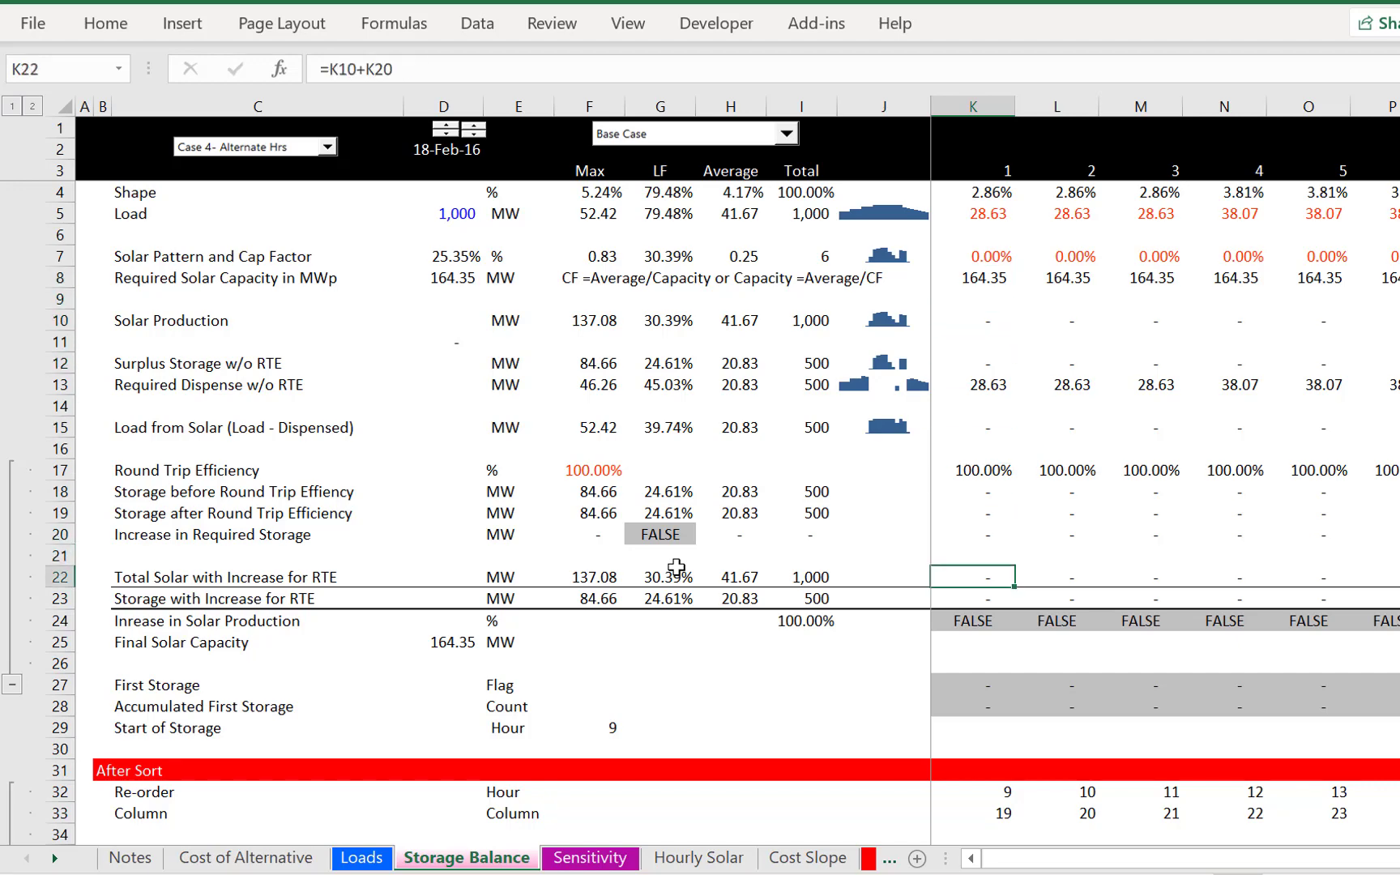
pyautogui.press('Down')
pyautogui.press('Down')
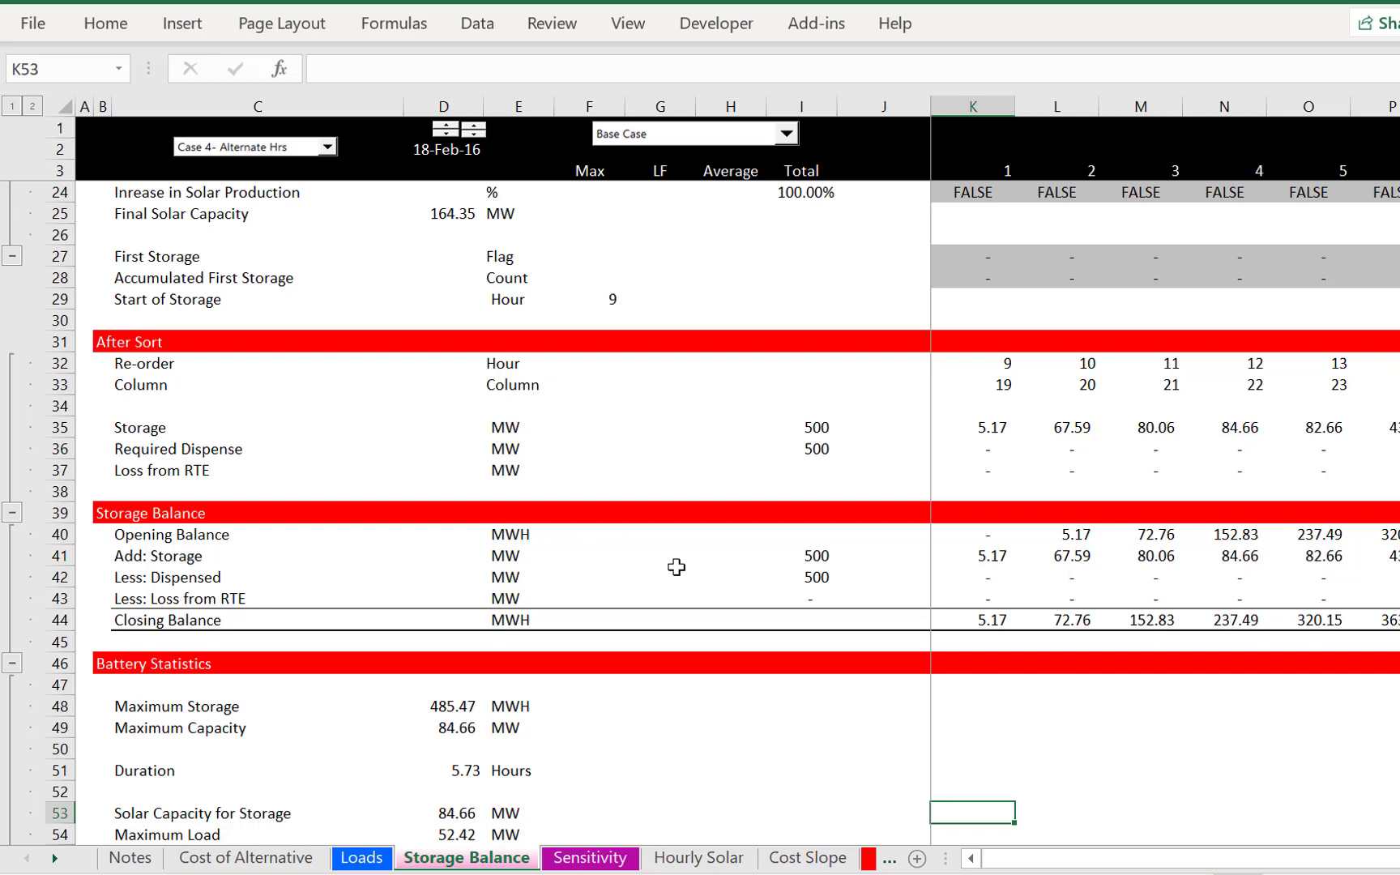
# Inspect the row 44 Closing Balance formulas across later hours to the totals.
pyautogui.press('Up')
pyautogui.press('Up')
pyautogui.press('Up')
pyautogui.press('Up')
pyautogui.press('Up')
pyautogui.press('Up')
pyautogui.press('Up')
pyautogui.press('Up')
pyautogui.press('Up')
pyautogui.press('Right')
pyautogui.press('Right')
pyautogui.press('Right')
pyautogui.press('Right')
pyautogui.press('Right')
pyautogui.press('Right')
pyautogui.press('Right')
pyautogui.press('Right')
pyautogui.press('Right')
pyautogui.press('Right')
pyautogui.press('Right')
pyautogui.press('Right')
pyautogui.press('Right')
pyautogui.press('Right')
pyautogui.press('Right')
pyautogui.press('Right')
pyautogui.press('Right')
pyautogui.press('Right')
pyautogui.press('Right')
pyautogui.press('Right')
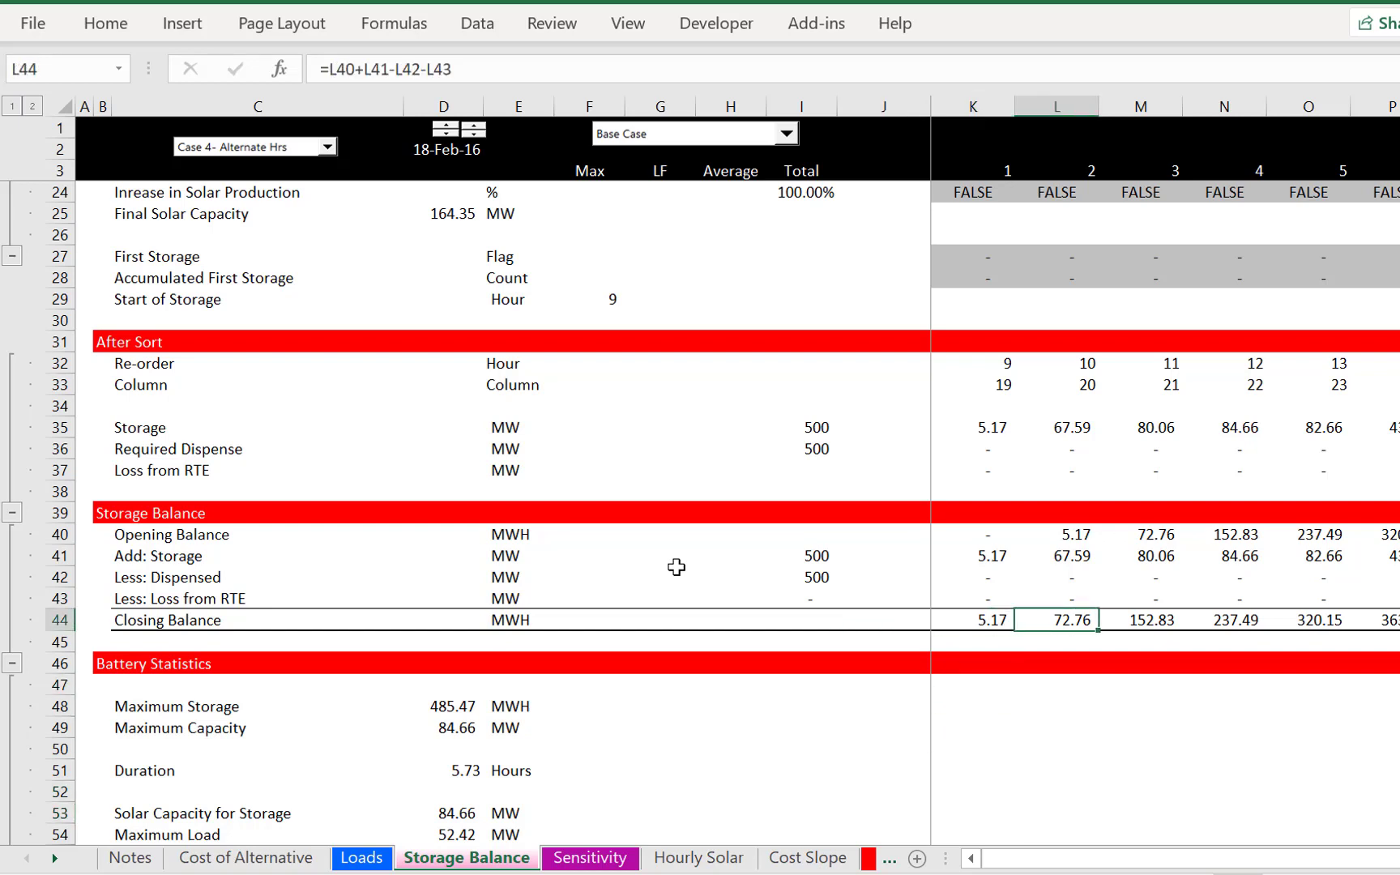
pyautogui.press('Right')
pyautogui.press('Right')
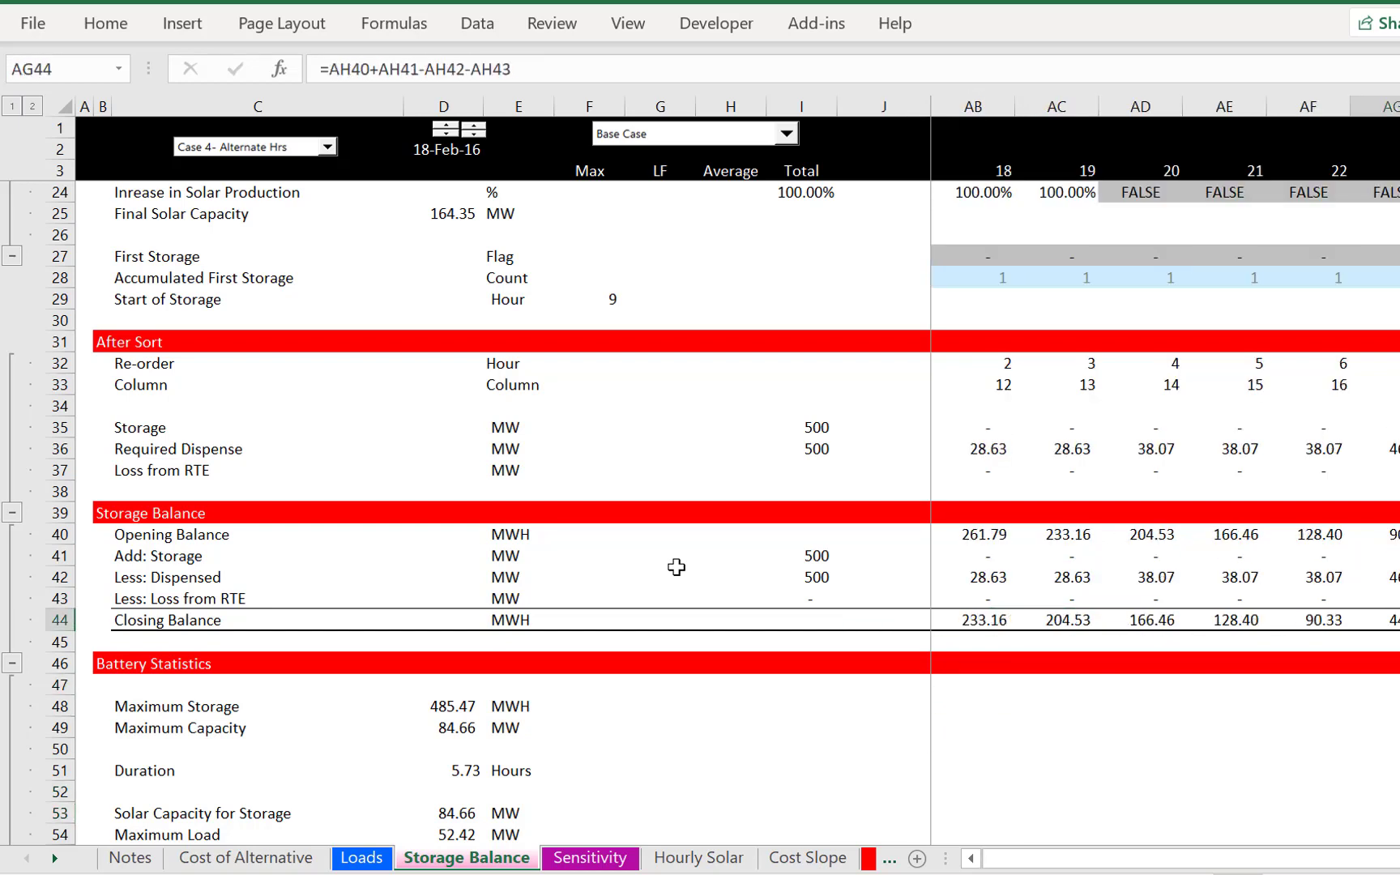
pyautogui.press('Left')
pyautogui.press('Left')
pyautogui.press('Left')
pyautogui.press('Left')
pyautogui.press('Left')
pyautogui.press('Left')
pyautogui.press('Left')
pyautogui.press('Left')
pyautogui.press('Left')
pyautogui.press('Left')
pyautogui.press('Left')
pyautogui.press('Left')
pyautogui.press('Left')
pyautogui.press('Left')
pyautogui.press('Left')
pyautogui.press('Left')
pyautogui.press('Left')
pyautogui.press('Left')
pyautogui.press('Left')
pyautogui.press('Left')
pyautogui.press('Left')
pyautogui.press('Left')
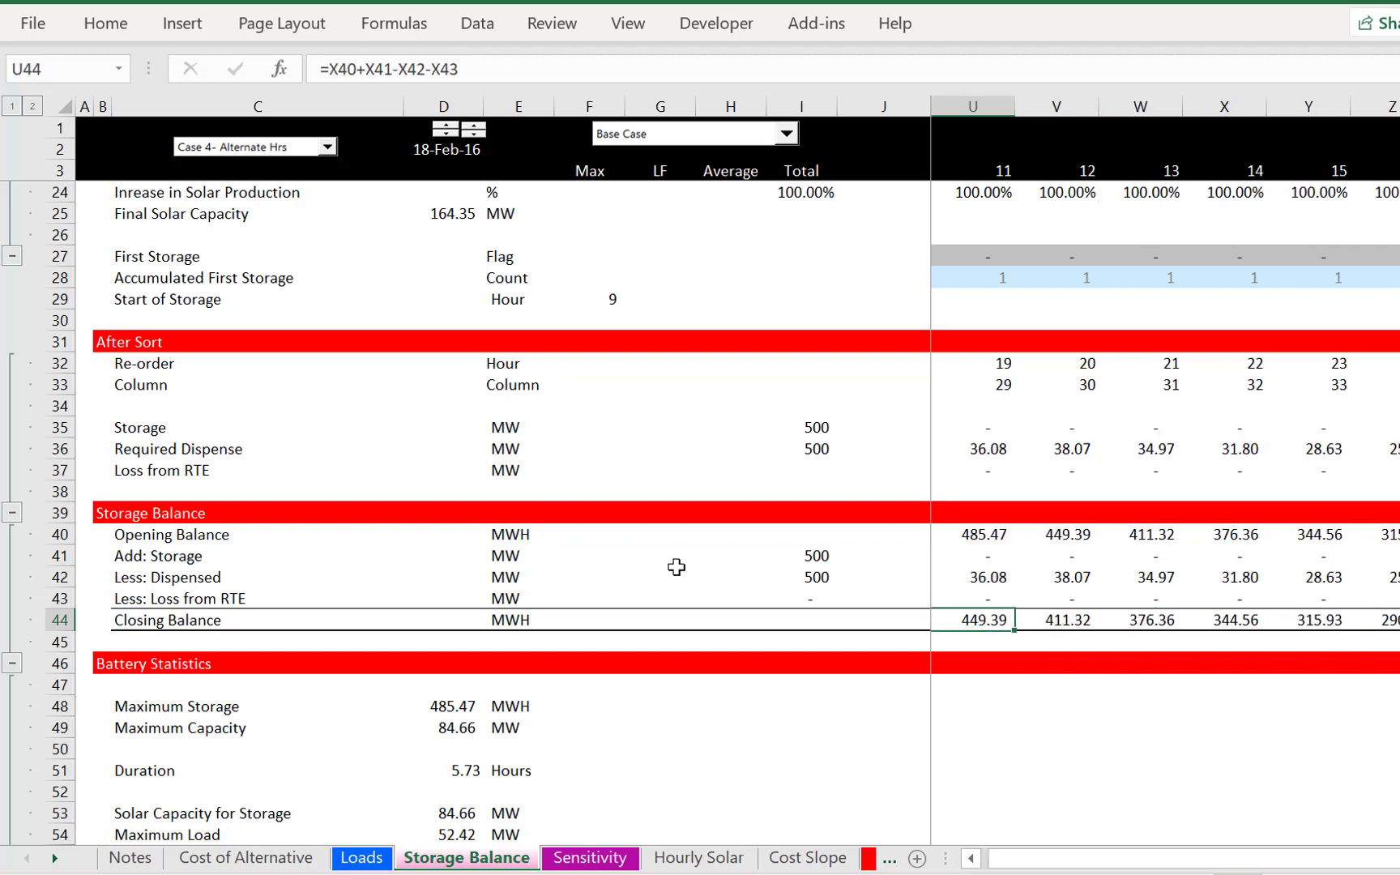
pyautogui.press('Right')
pyautogui.press('Right')
pyautogui.press('Right')
pyautogui.press('Right')
pyautogui.press('Right')
pyautogui.press('Right')
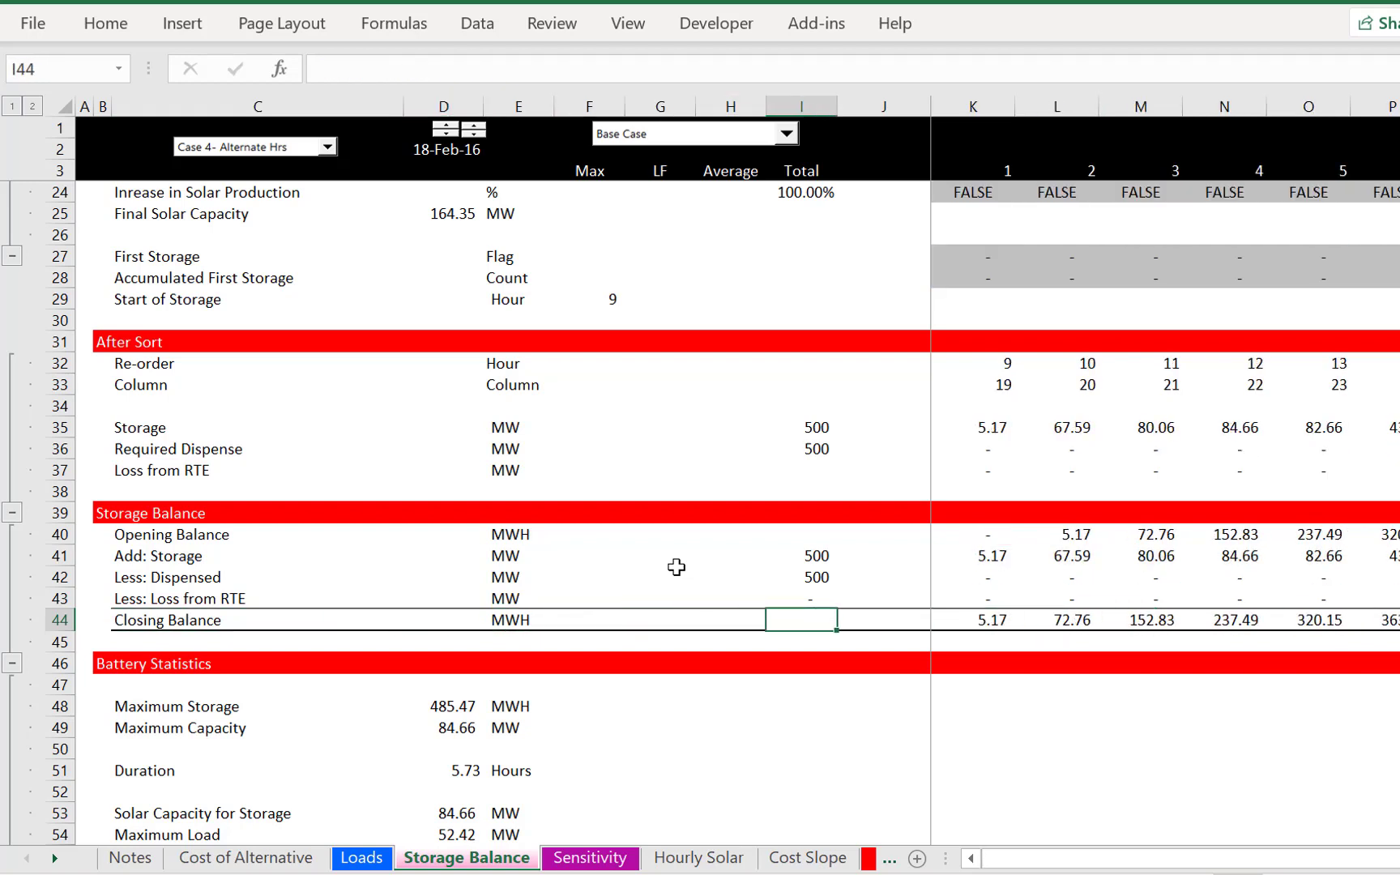
# Change the C2 load case via Case 1 - Shaped to Case 3 - Very Flat.
pyautogui.click(241, 152)
pyautogui.scroll(2, 241, 152)
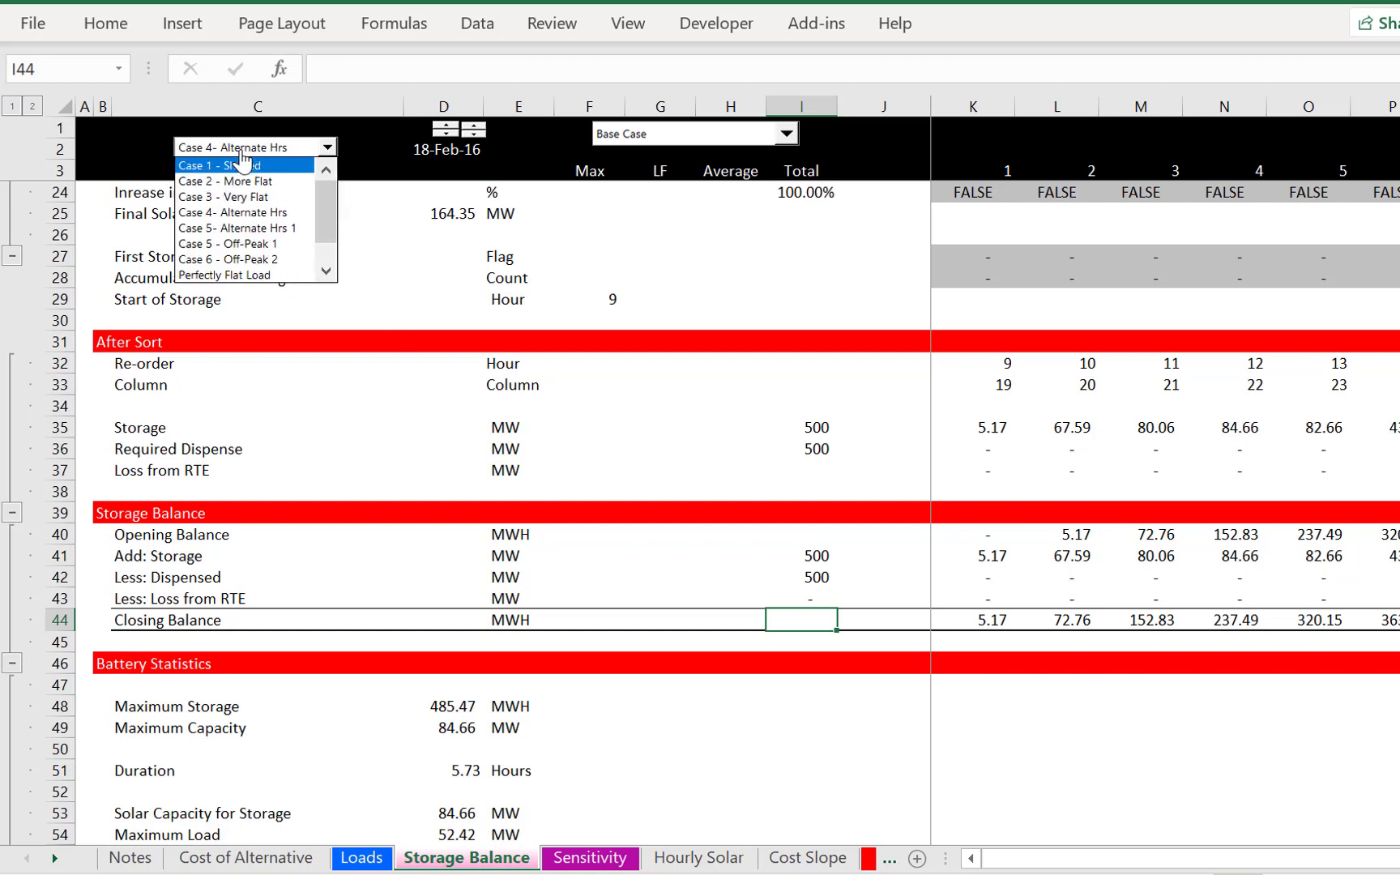
pyautogui.click(241, 154)
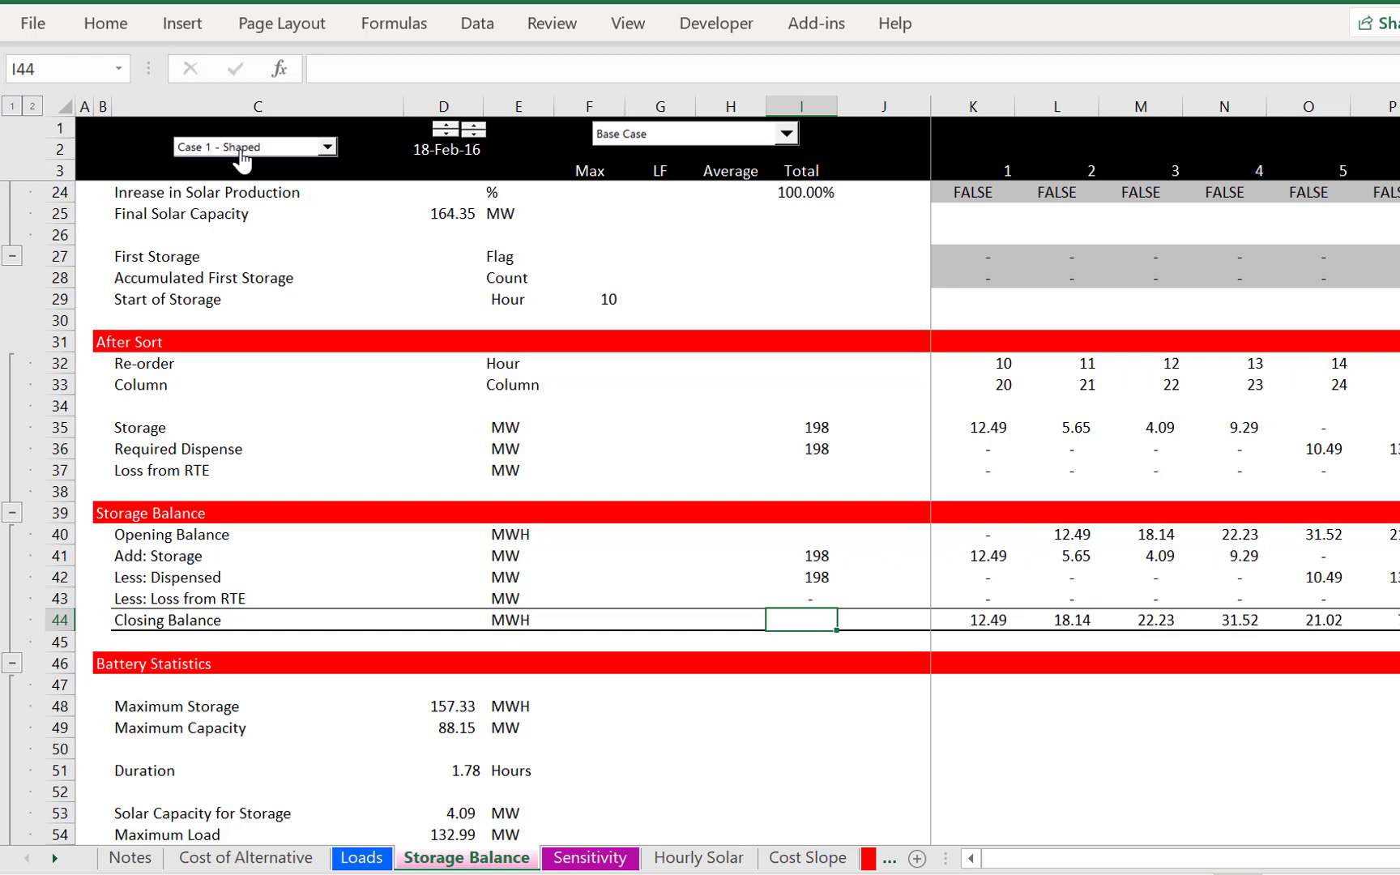
pyautogui.click(300, 153)
pyautogui.press('Down')
pyautogui.press('Down')
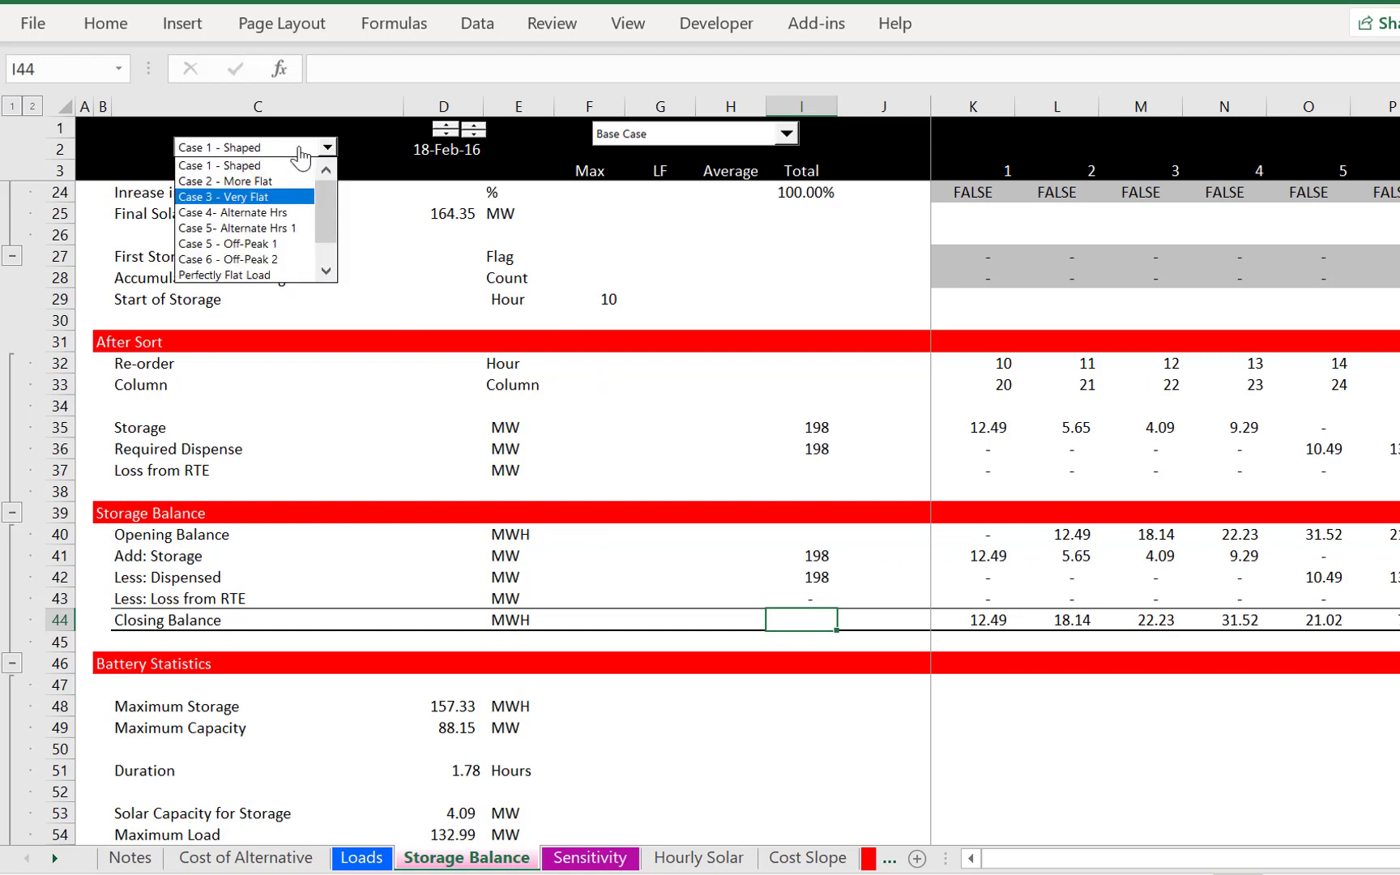
pyautogui.press('Return')
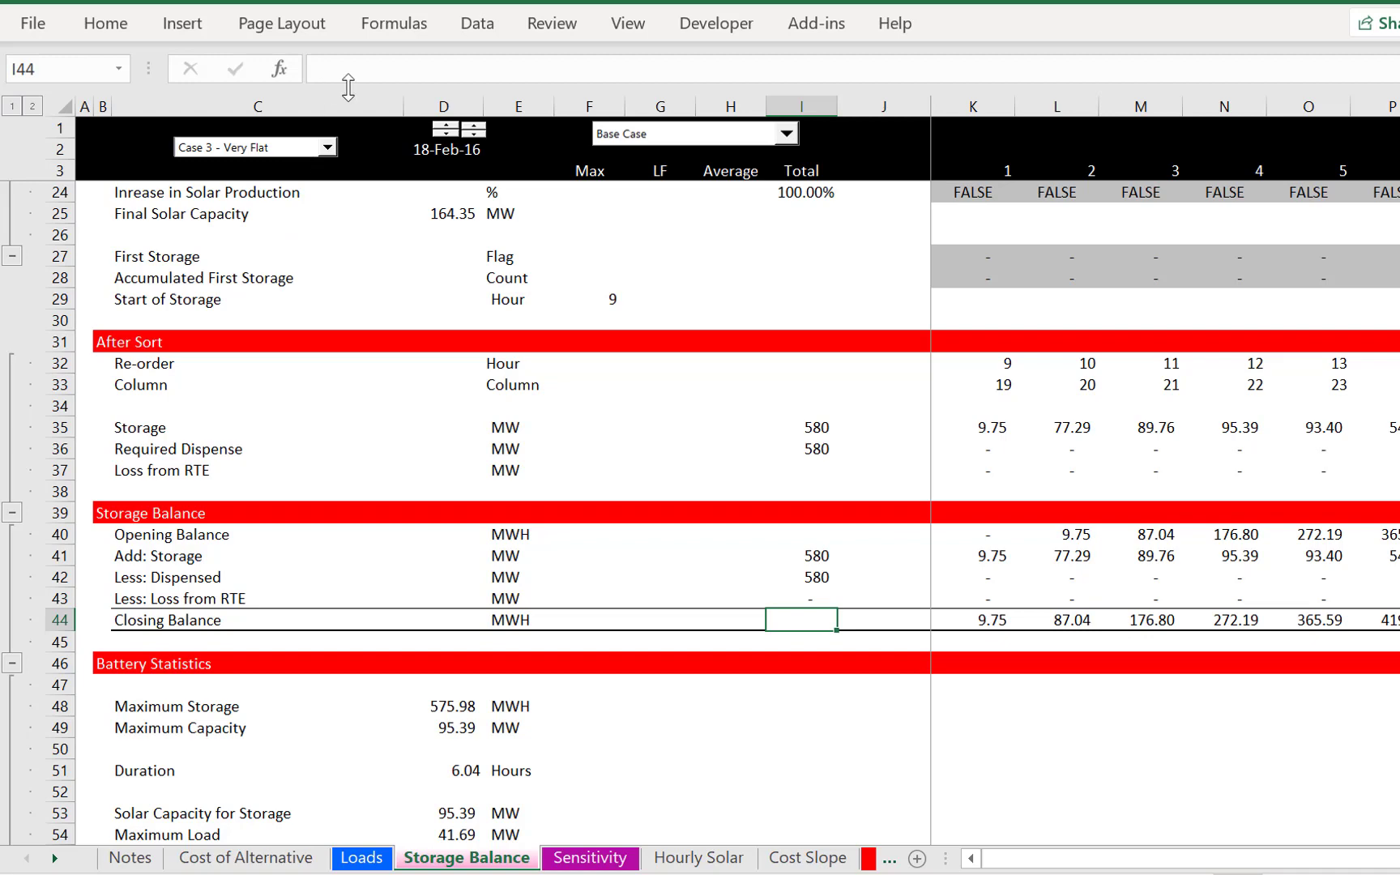
pyautogui.hotkey('ctrl', 'pagedown')
pyautogui.hotkey('ctrl', 'pagedown')
pyautogui.hotkey('ctrl', 'pagedown')
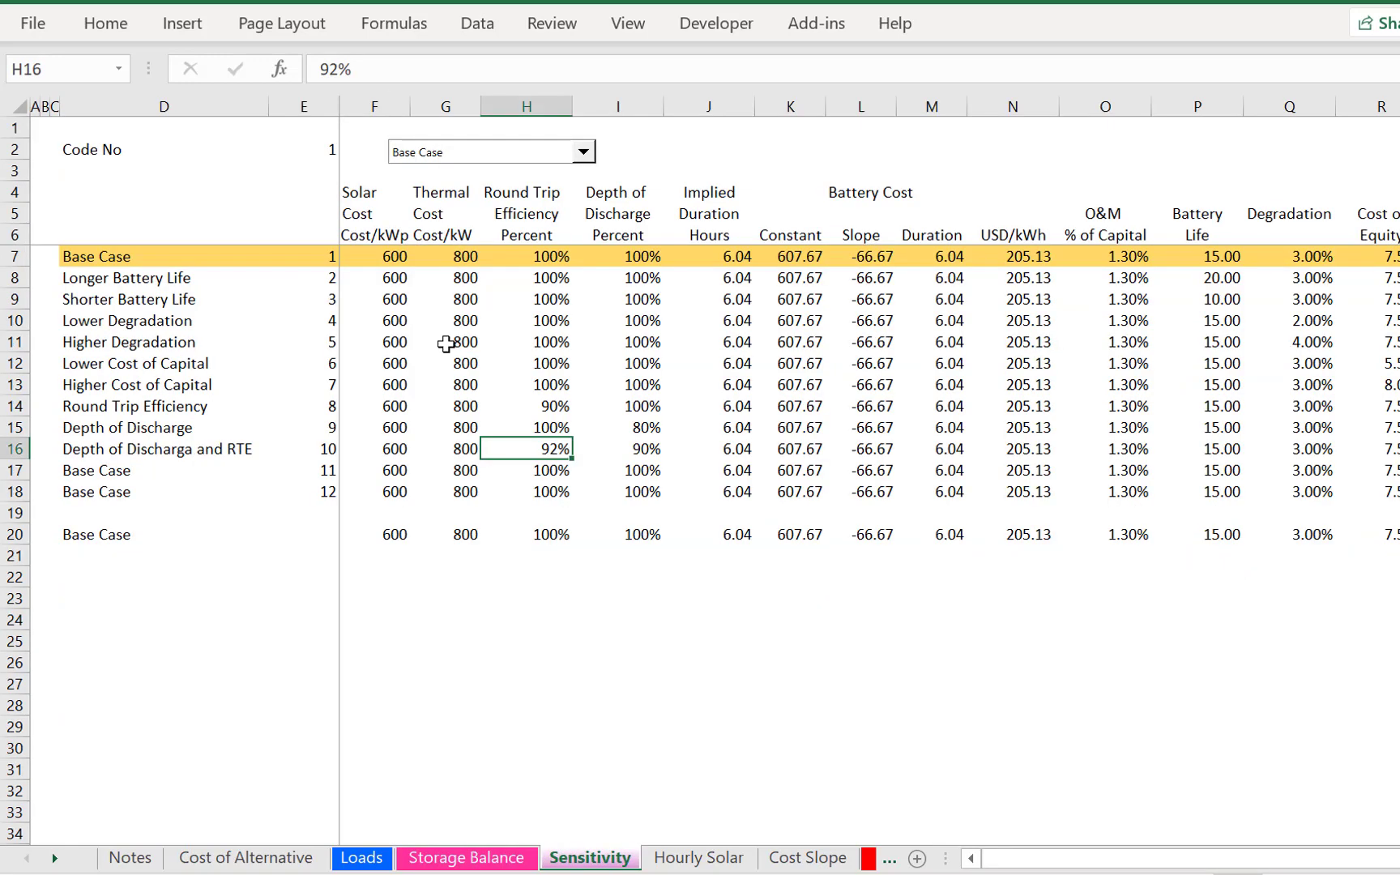
pyautogui.hotkey('ctrl', 'pageup')
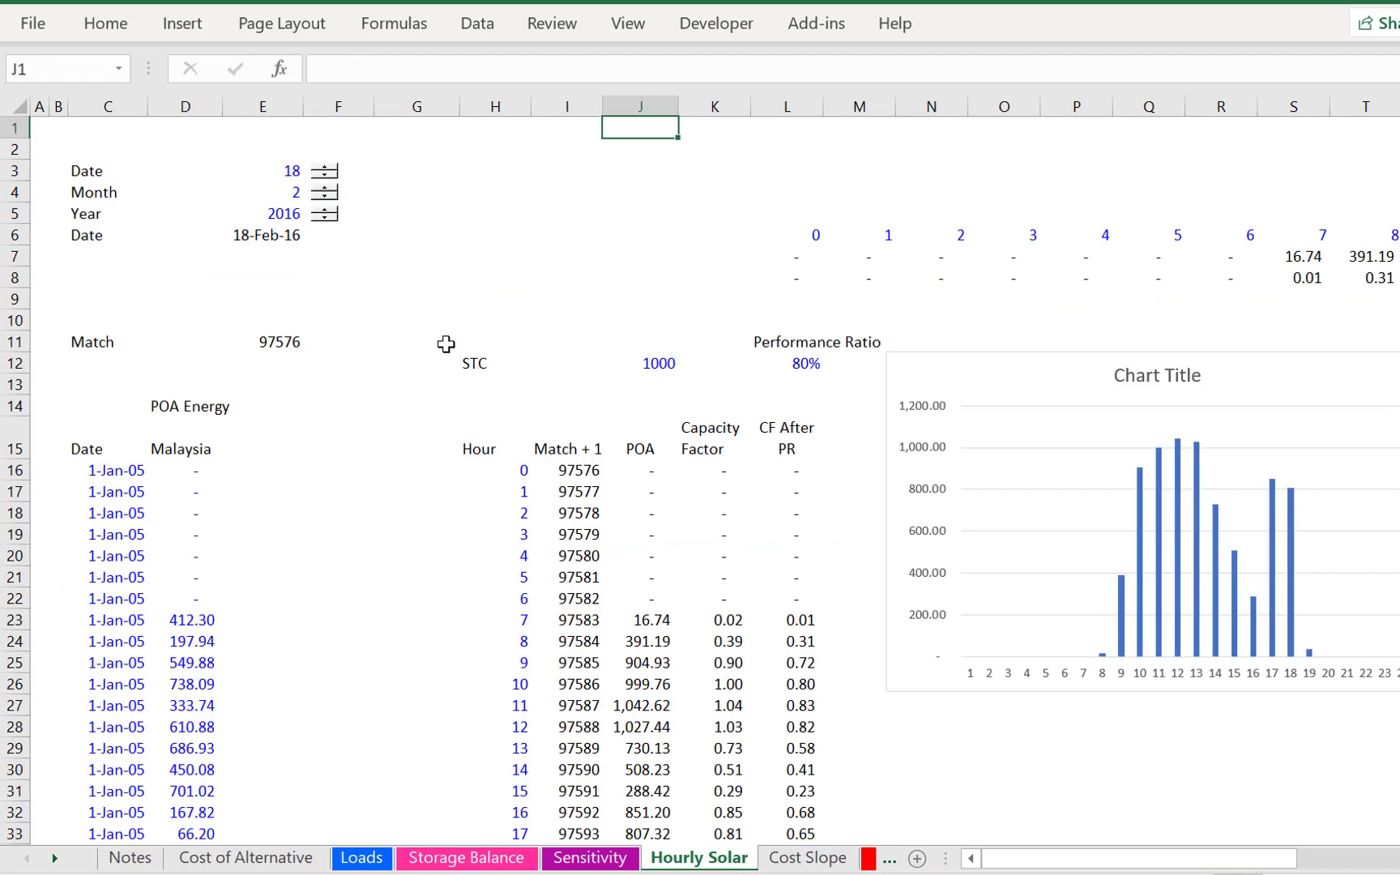
pyautogui.press('Down')
pyautogui.press('Down')
pyautogui.press('Down')
pyautogui.press('Down')
pyautogui.press('Down')
pyautogui.press('Down')
pyautogui.press('Down')
pyautogui.press('Down')
pyautogui.press('Down')
pyautogui.press('Down')
pyautogui.press('Down')
pyautogui.press('Down')
pyautogui.press('Down')
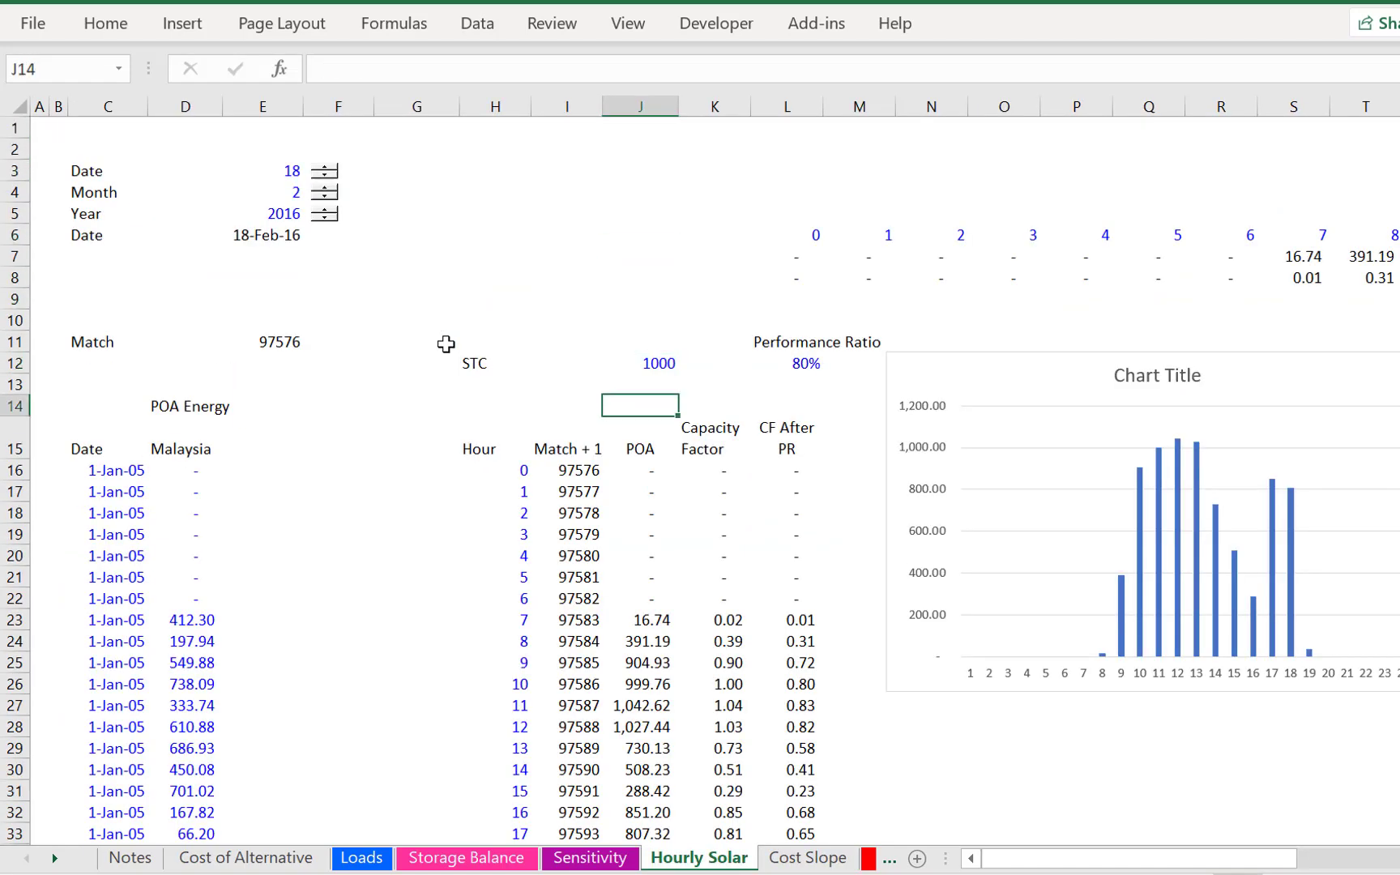
pyautogui.press('Left')
pyautogui.hotkey('ctrl', 'pageup')
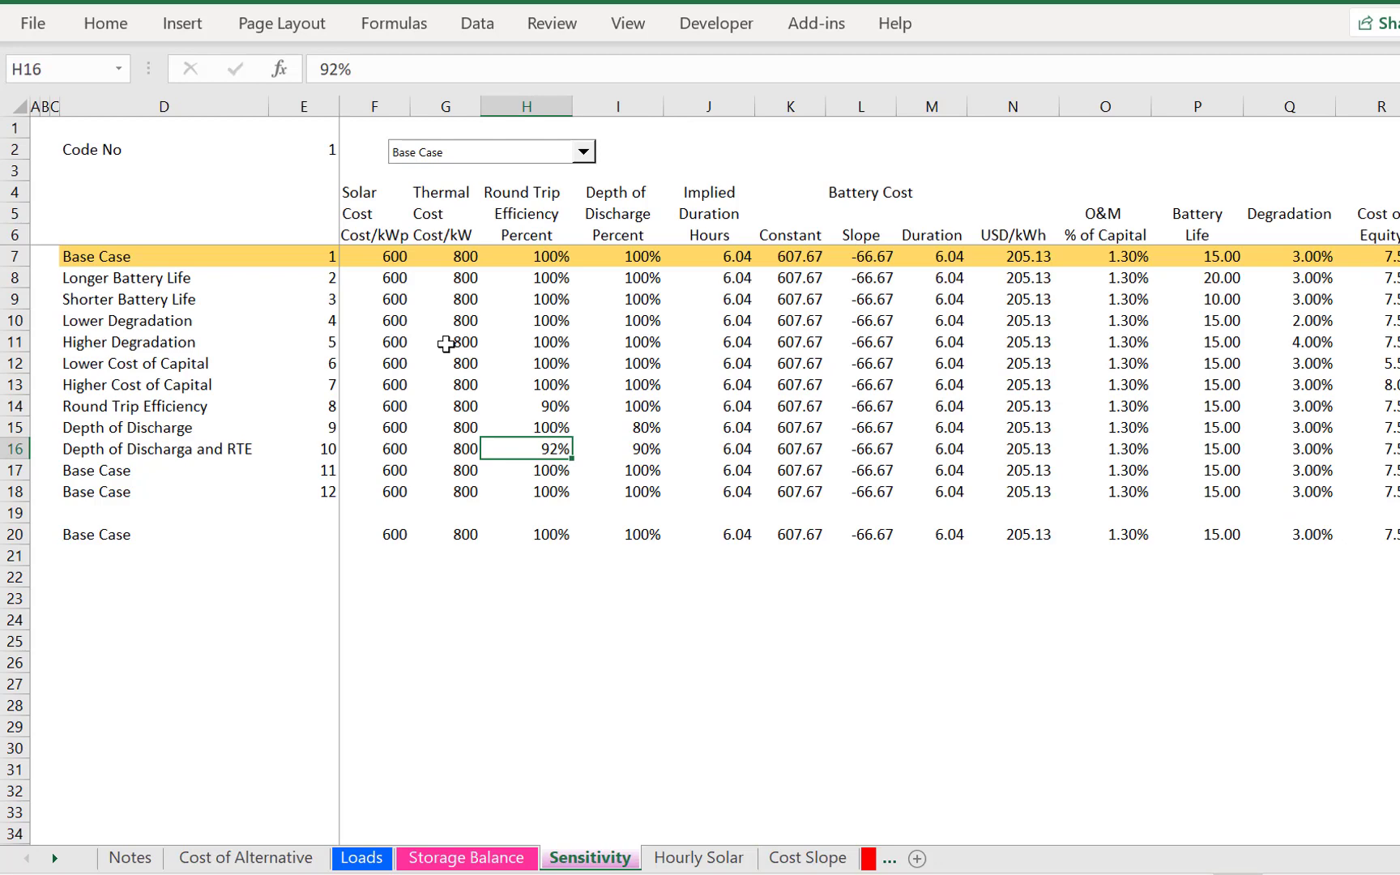
pyautogui.hotkey('ctrl', 'pageup')
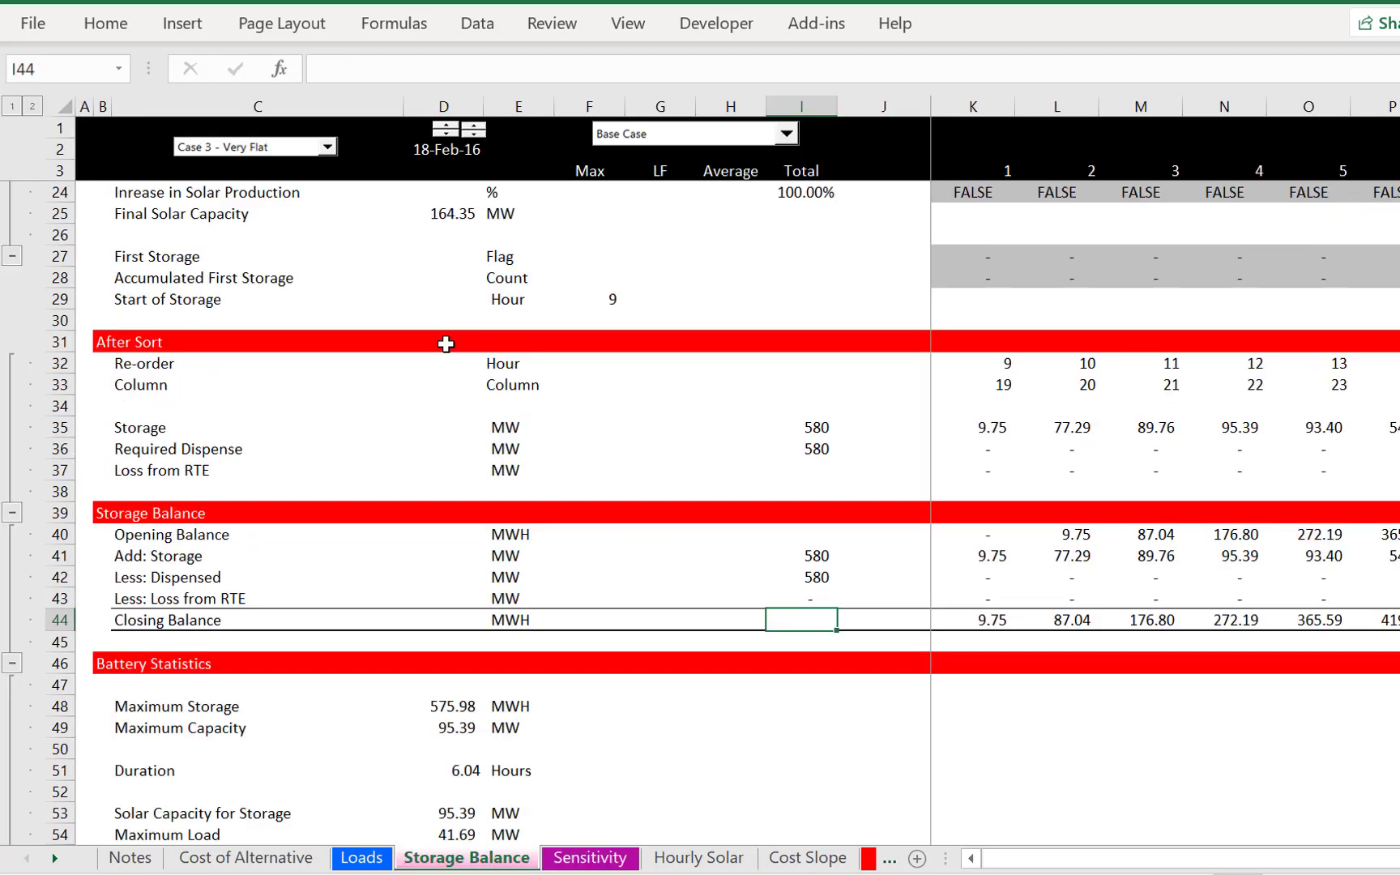
pyautogui.press('pageup')
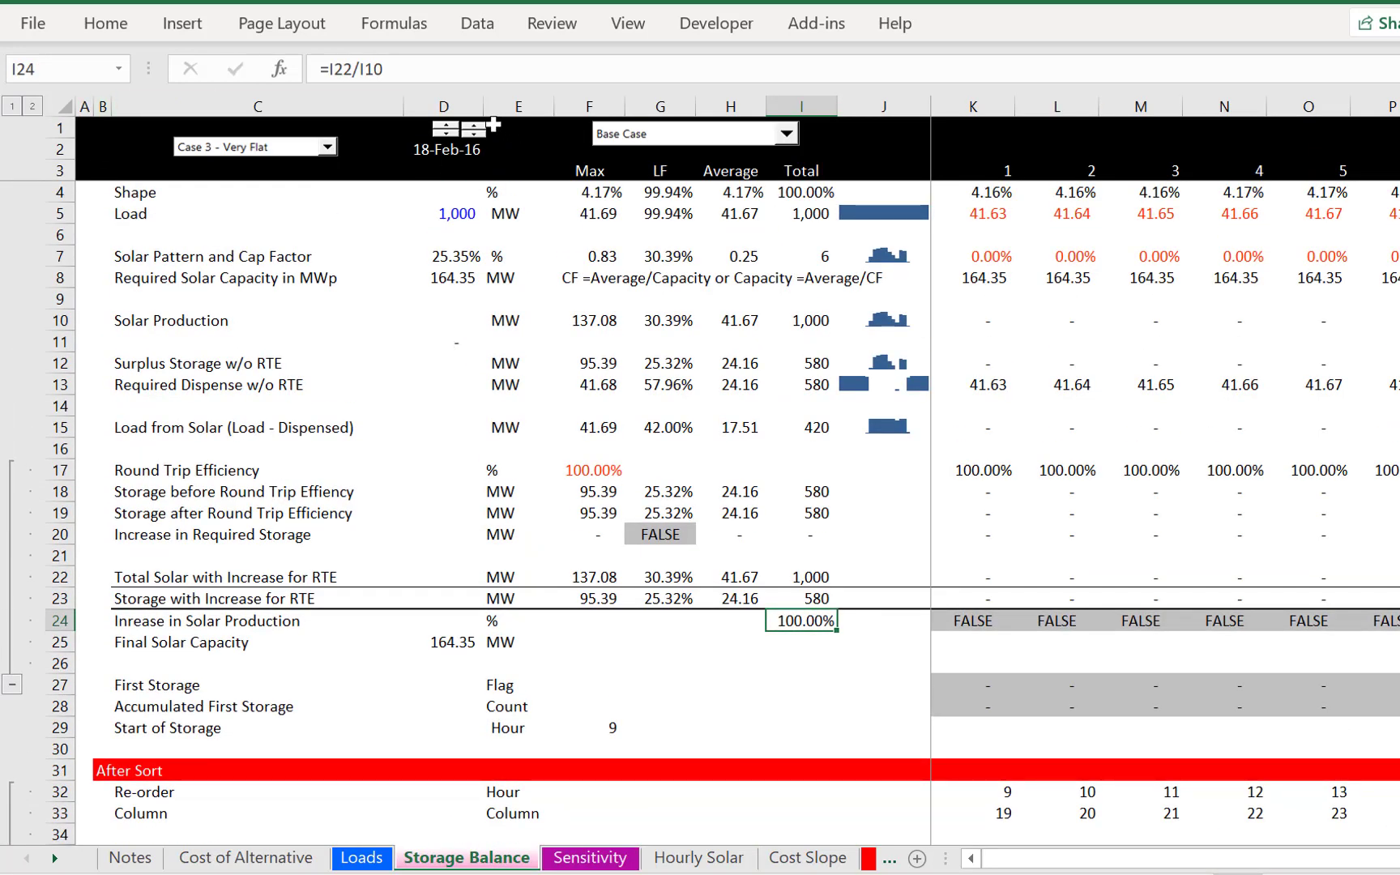
# Advance the solar date to 18-Mar-16 and check the J7 sparkline and D7 capacity factor.
pyautogui.click(448, 127)
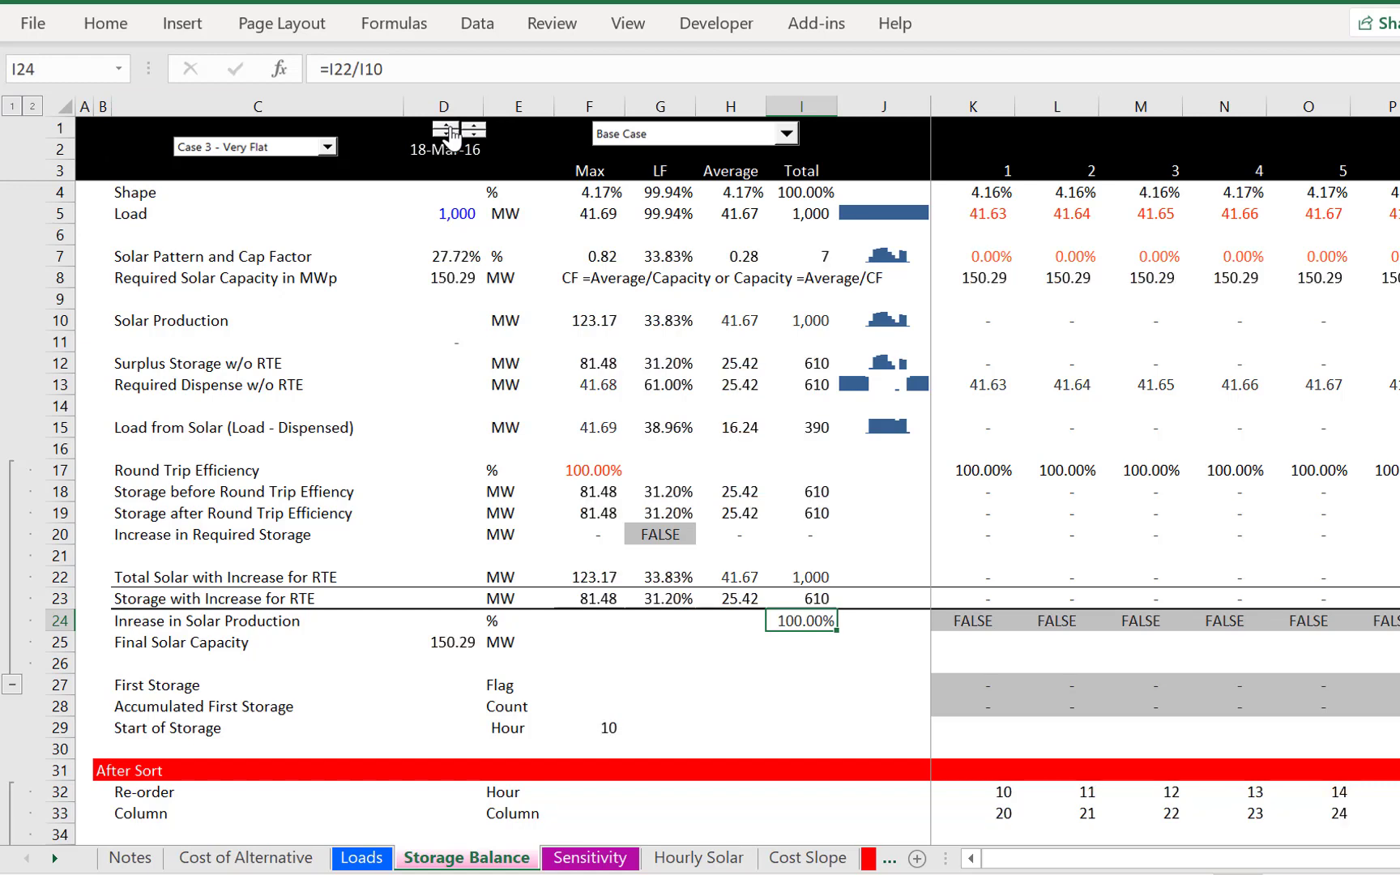
pyautogui.click(524, 158)
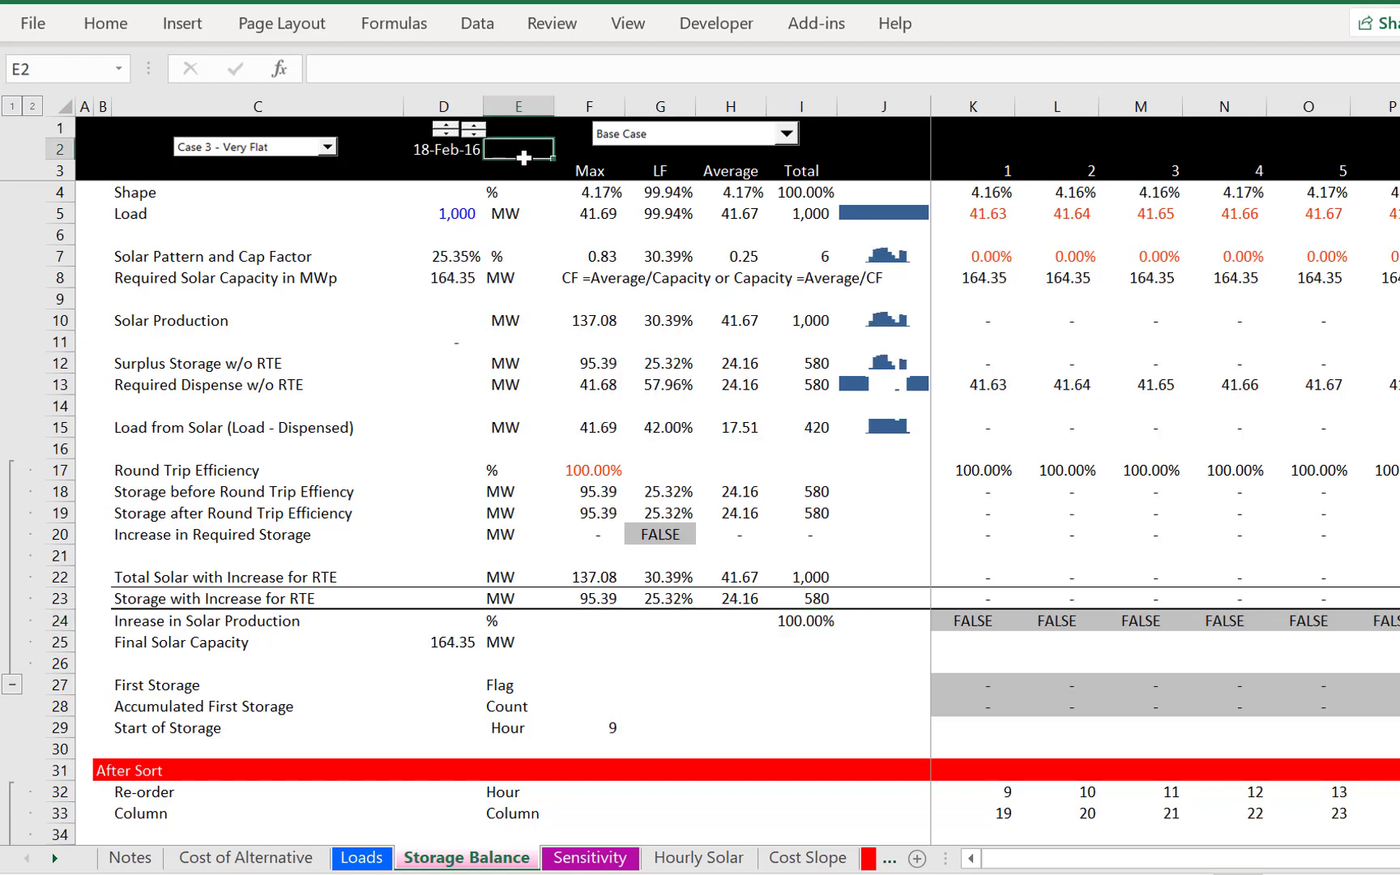
pyautogui.click(891, 258)
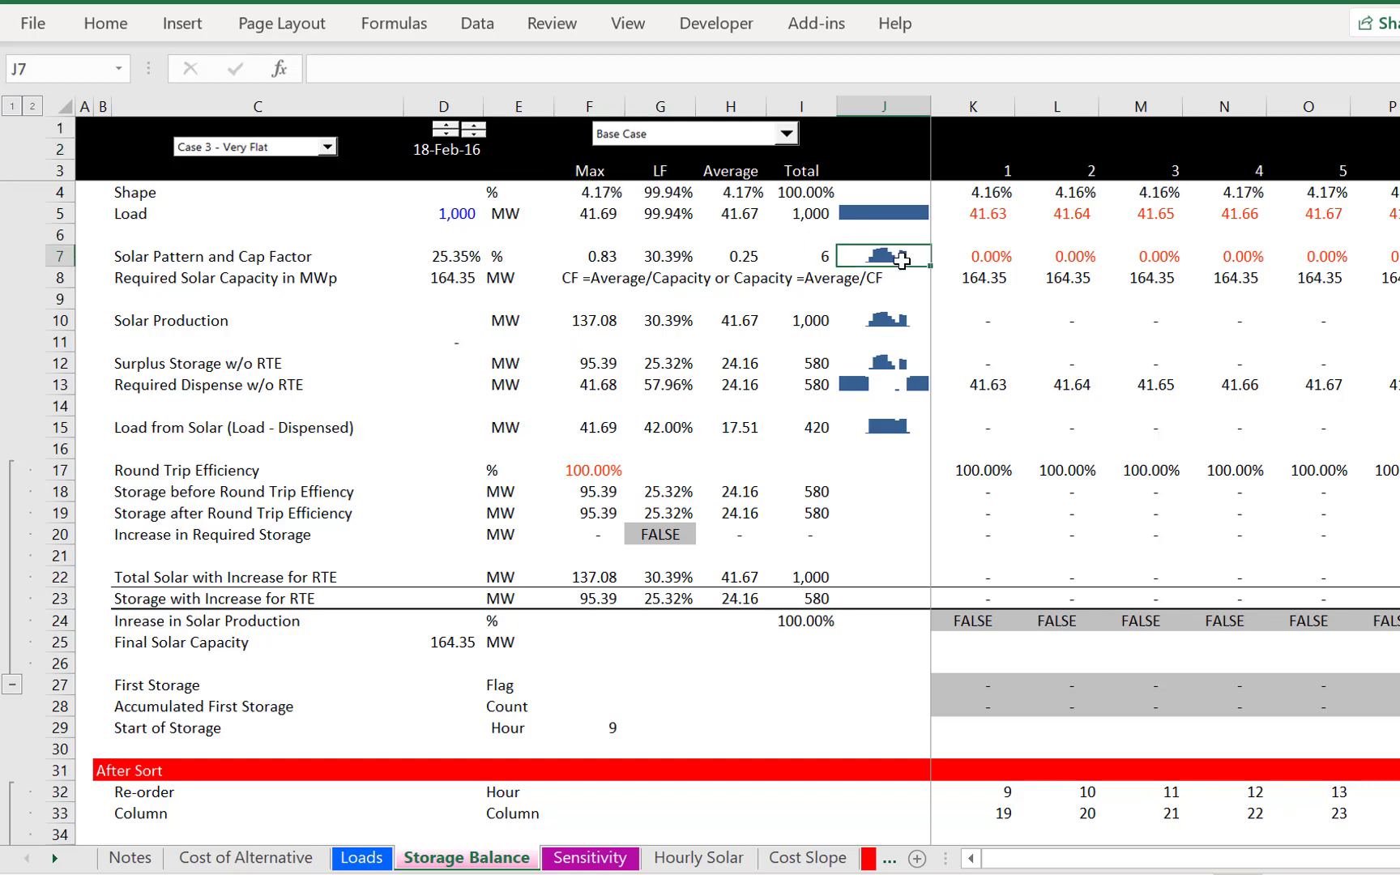
pyautogui.click(445, 126)
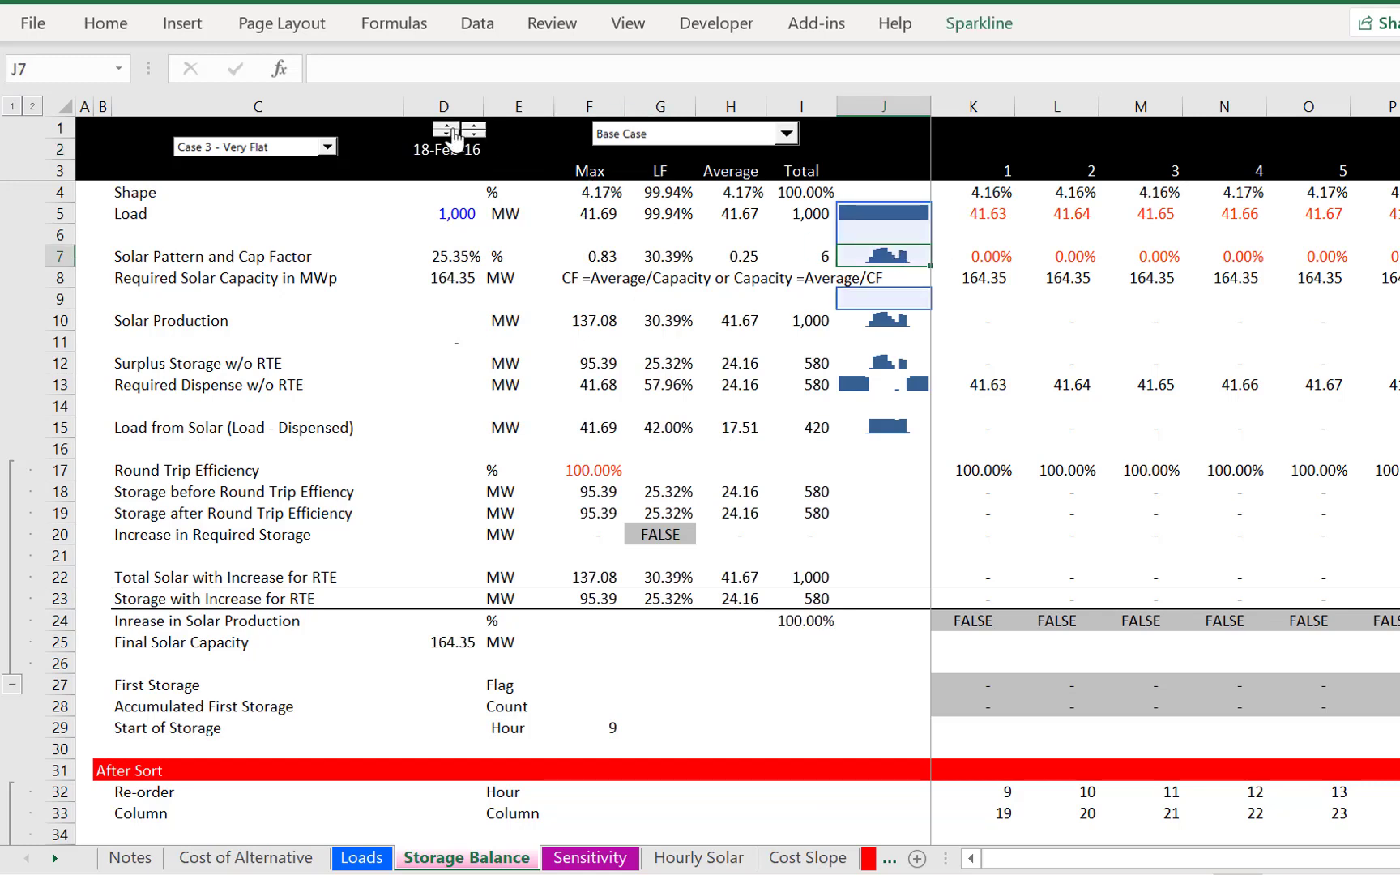
pyautogui.click(455, 257)
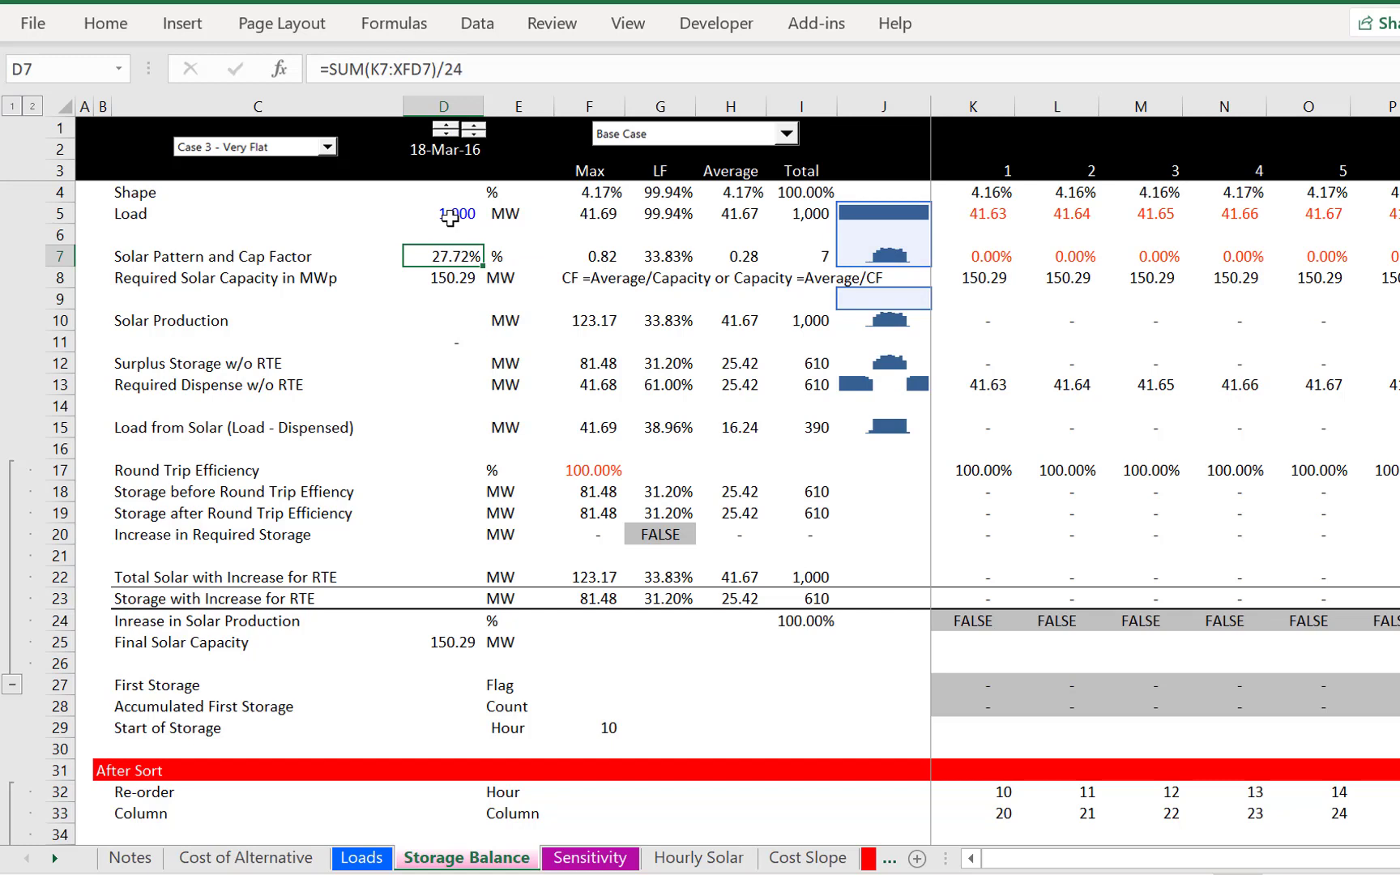
# Try 18-Feb-16 and 18-Feb-15 as solar dates, finally settling on 18-Jan-16.
pyautogui.click(446, 135)
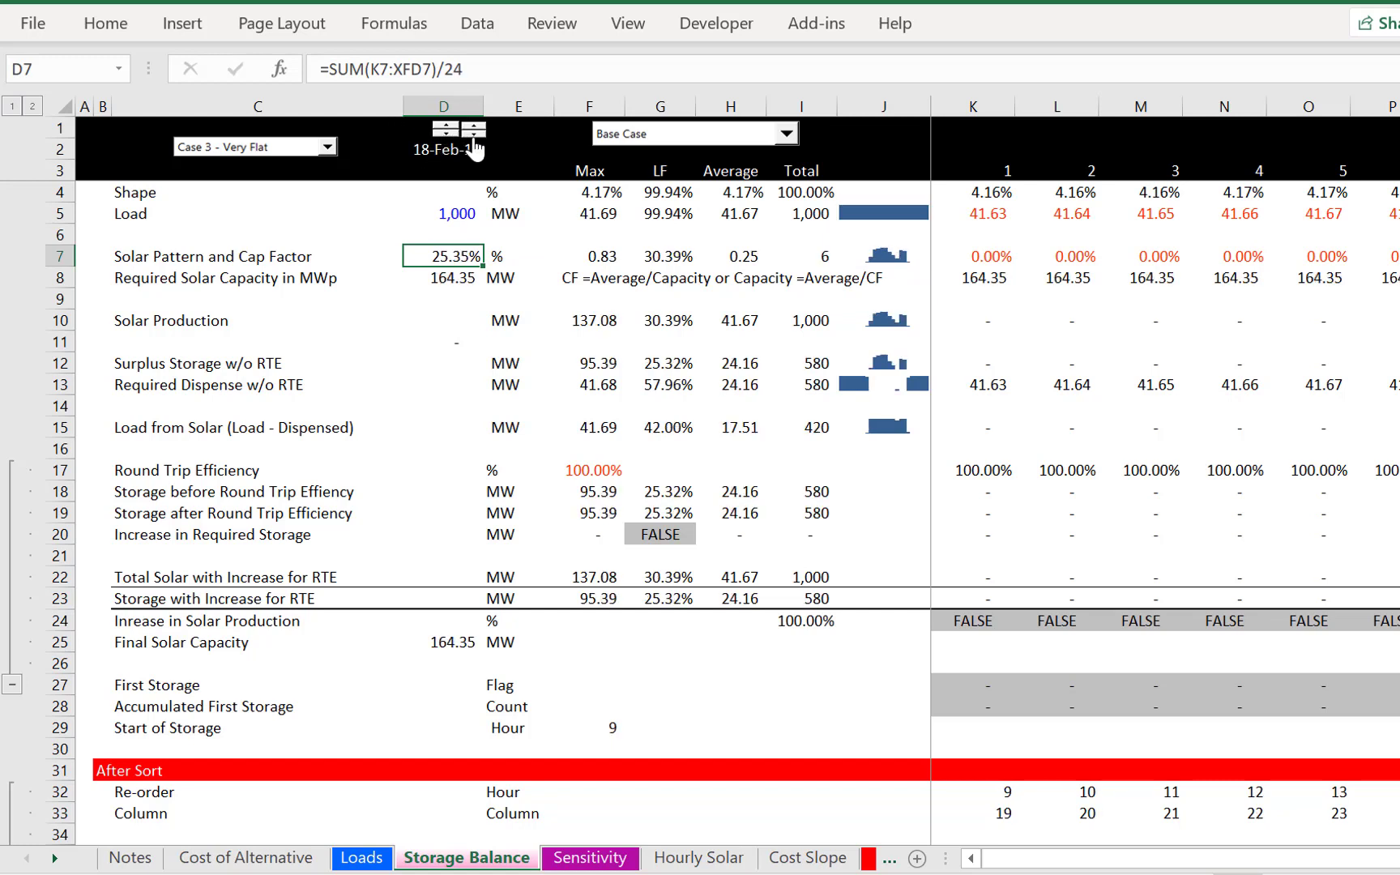
pyautogui.click(474, 134)
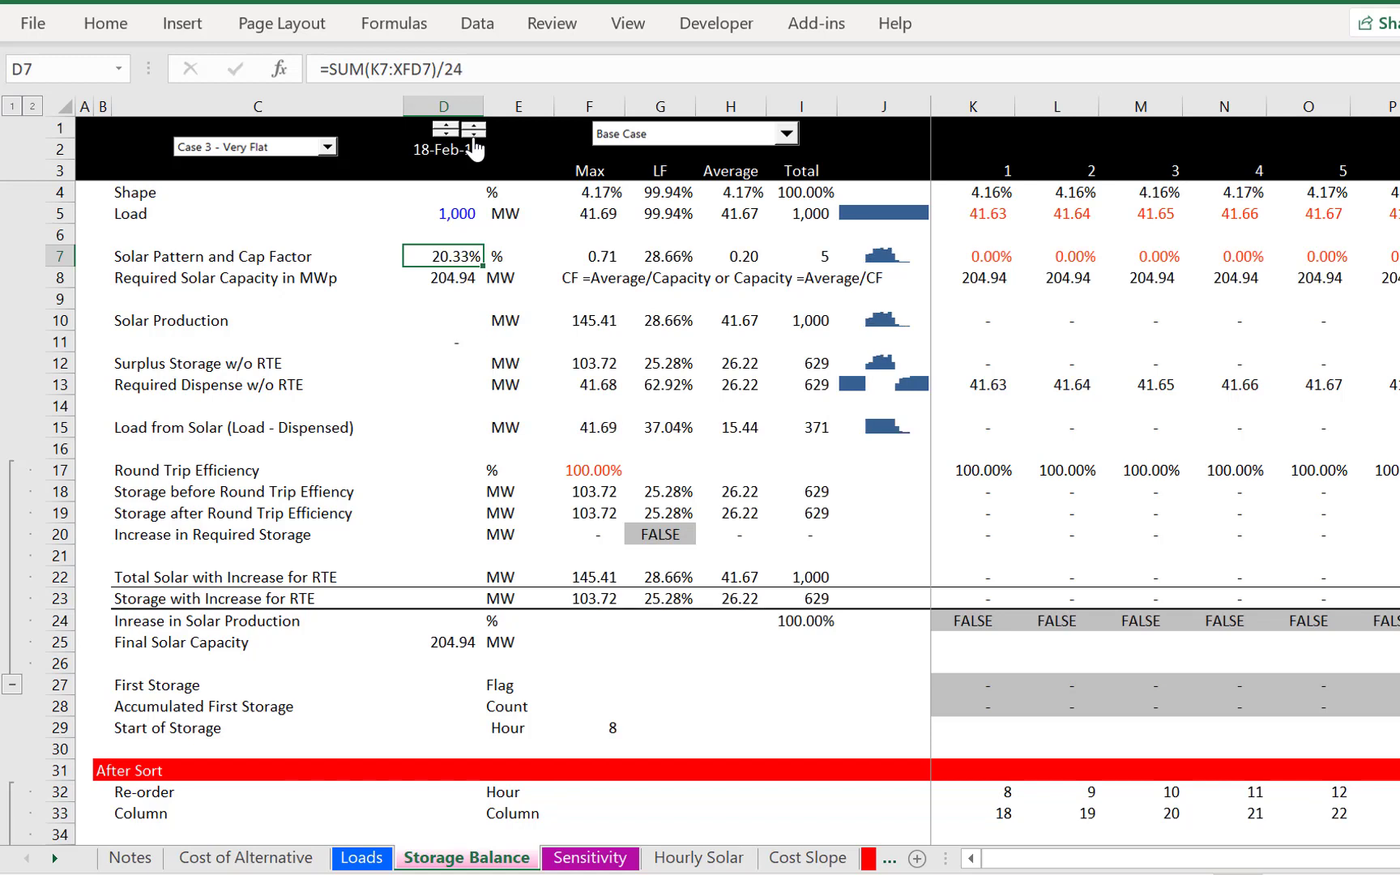
pyautogui.click(473, 125)
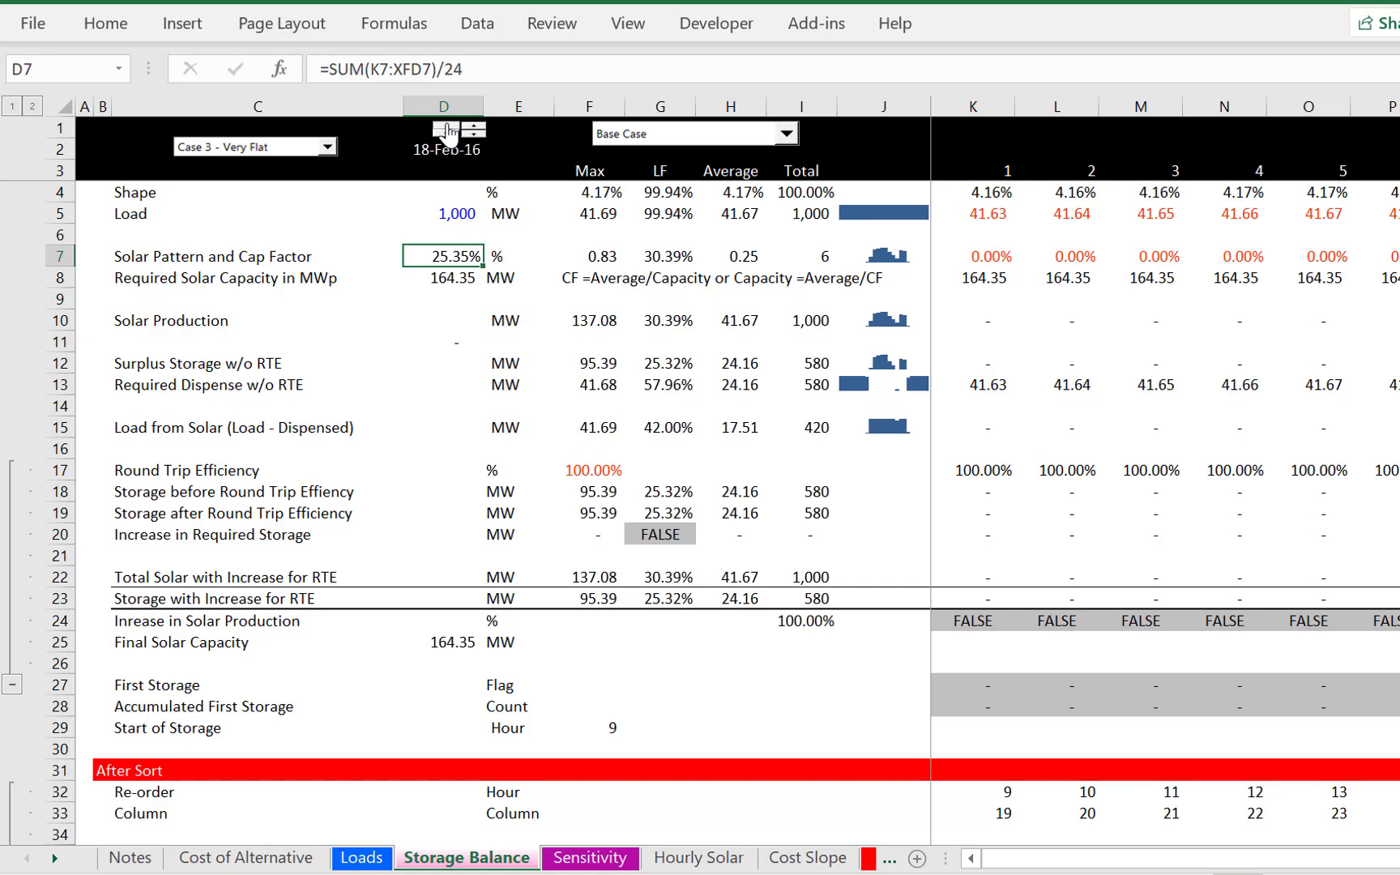
pyautogui.click(447, 128)
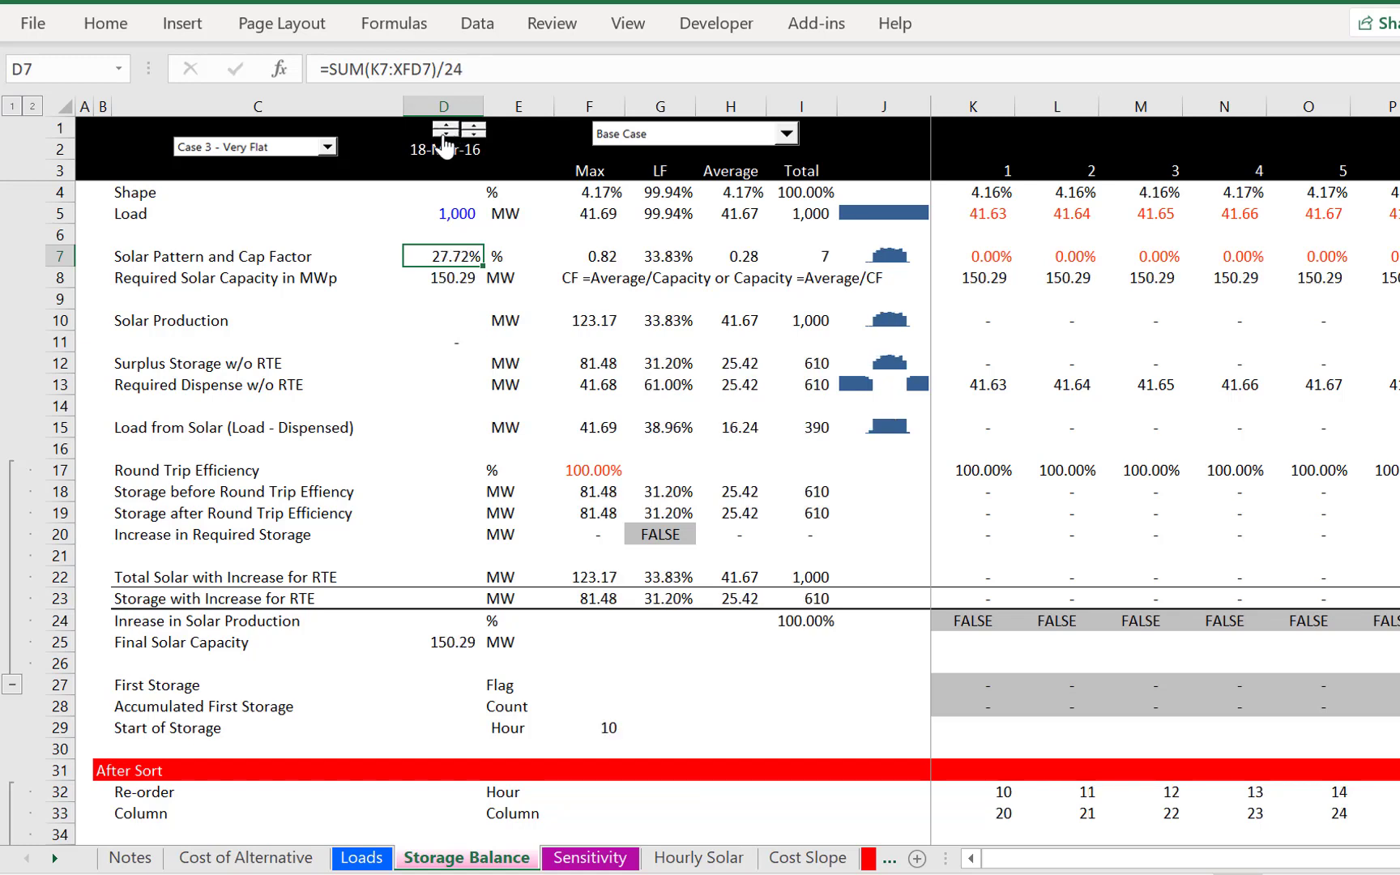
pyautogui.click(444, 136)
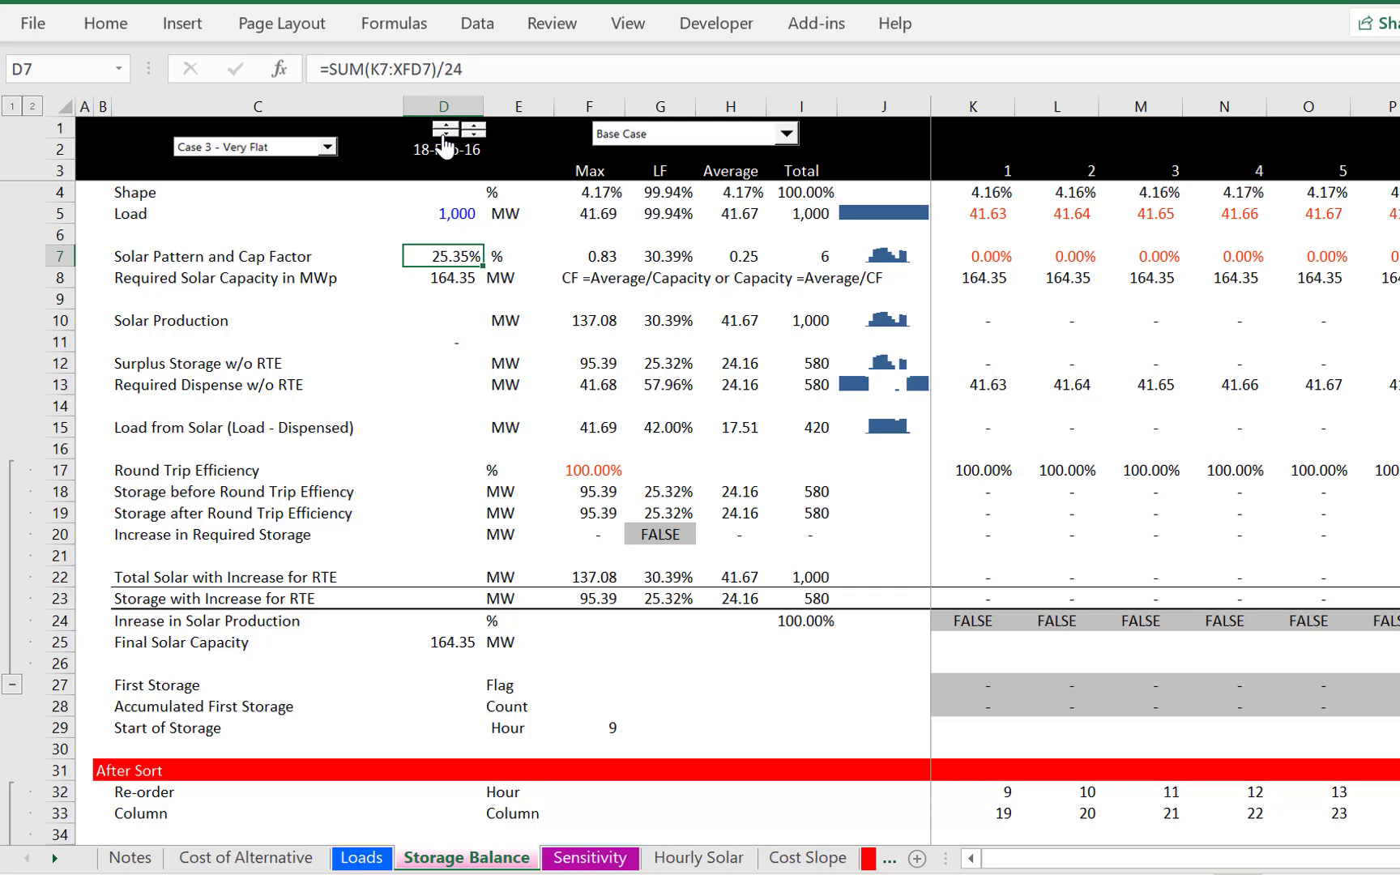
pyautogui.click(444, 140)
pyautogui.click(500, 253)
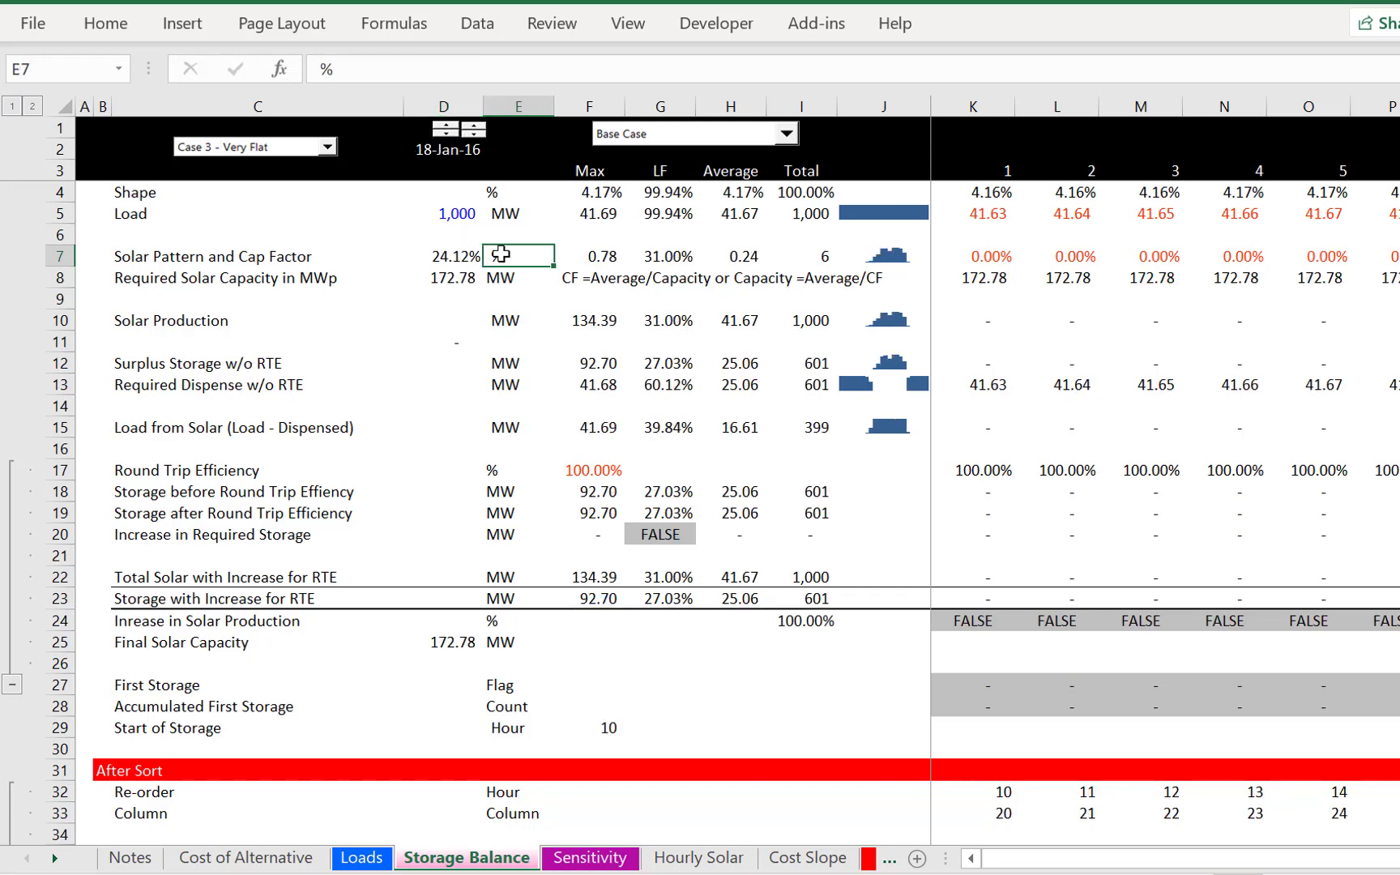
pyautogui.hotkey('ctrl', 'pageup')
pyautogui.hotkey('ctrl', 'pageup')
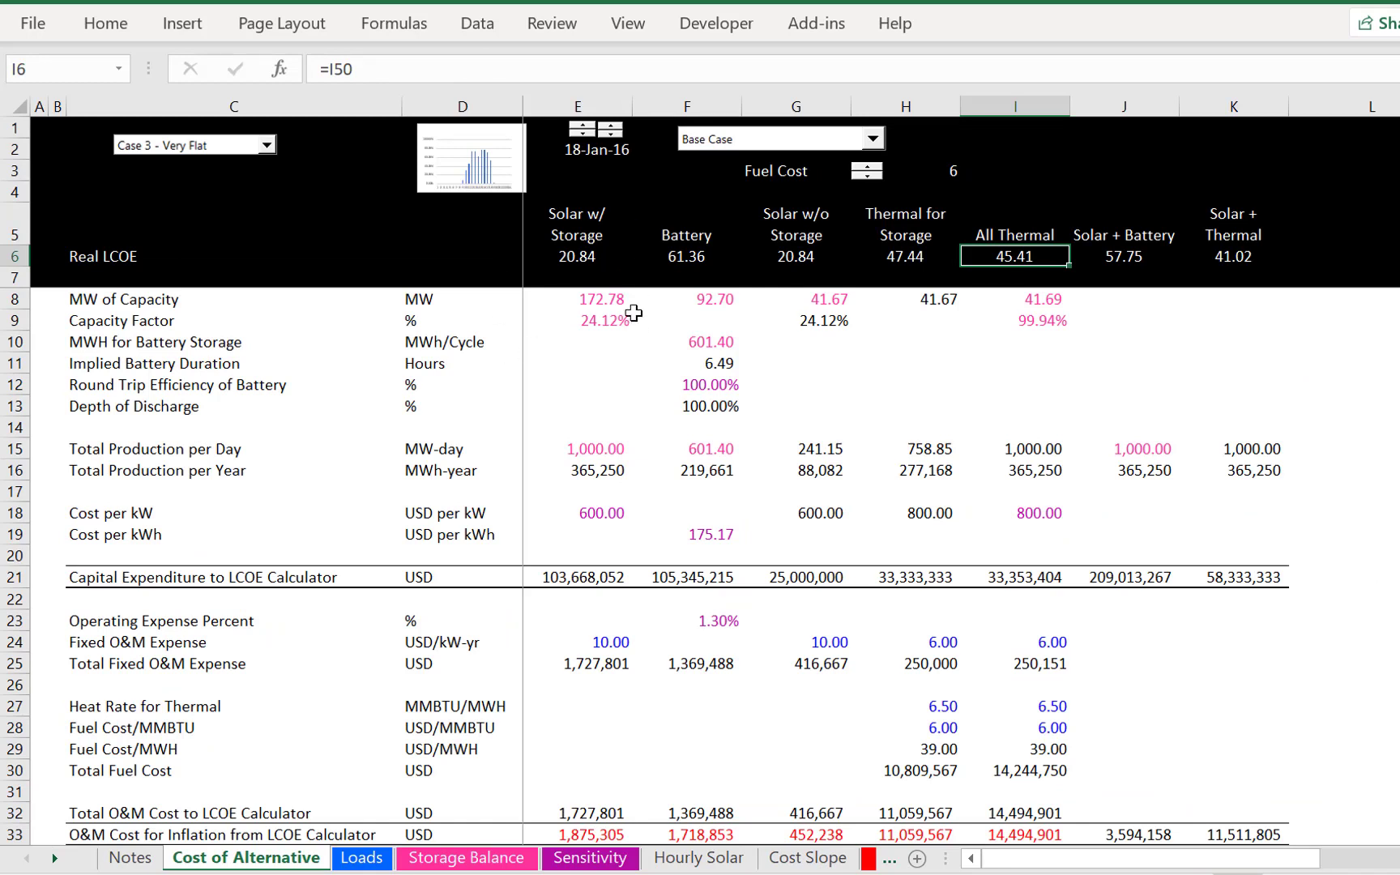
pyautogui.click(770, 450)
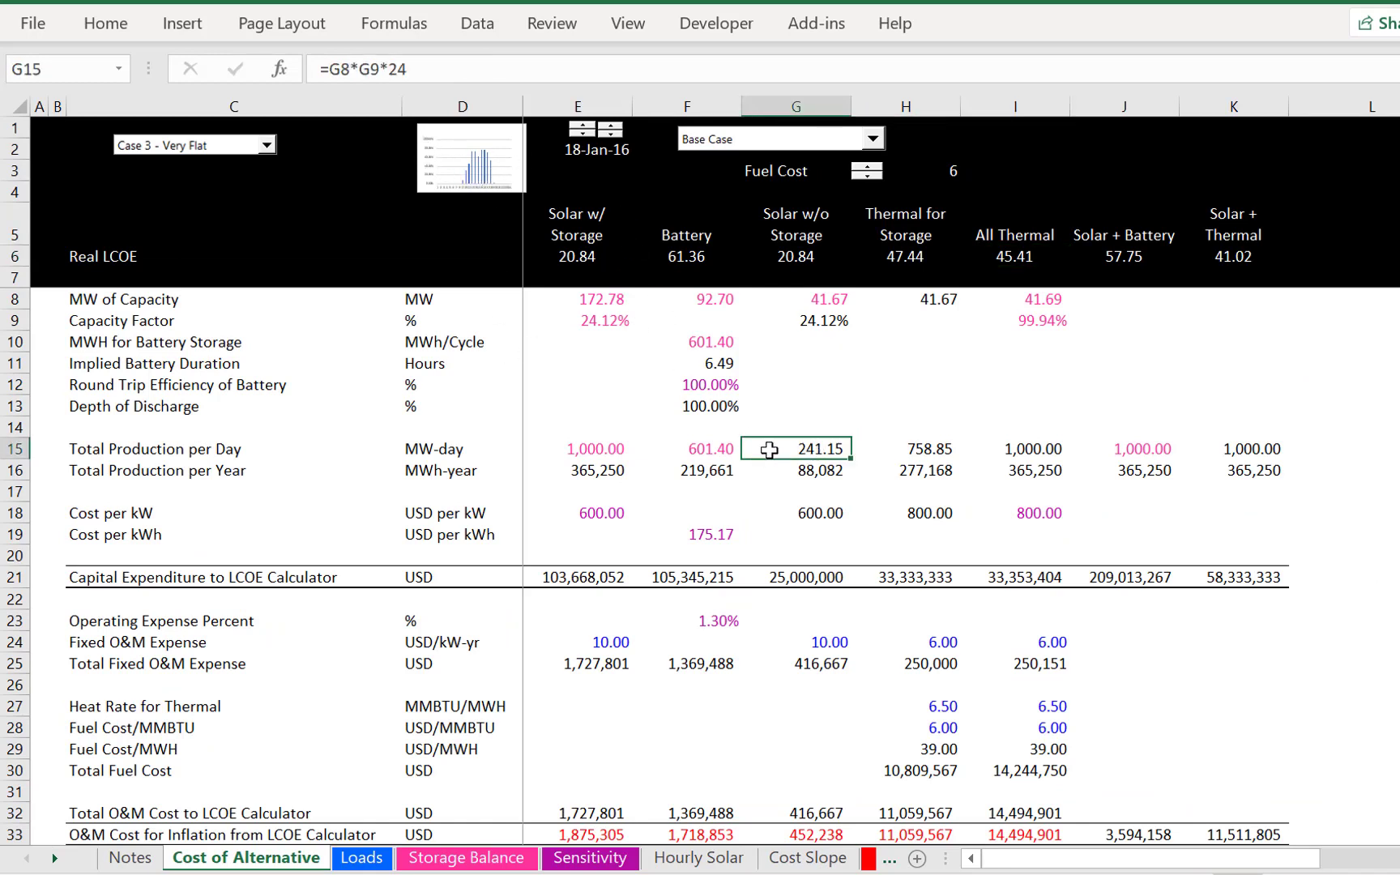
pyautogui.press('Left')
pyautogui.press('Left')
pyautogui.press('Right')
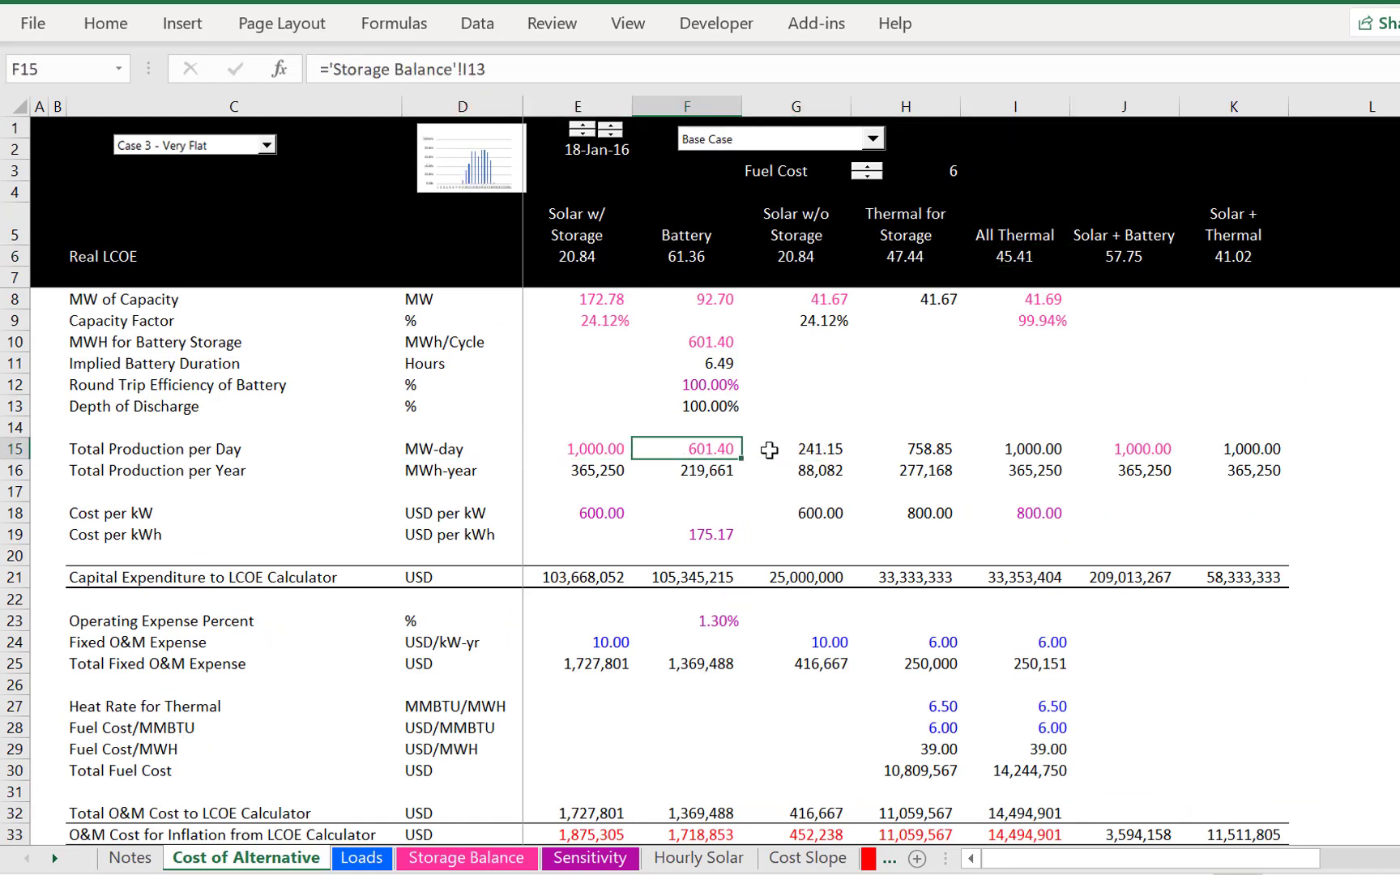
pyautogui.press('Up')
pyautogui.press('Up')
pyautogui.press('Up')
pyautogui.press('Up')
pyautogui.press('Up')
pyautogui.press('Up')
pyautogui.press('Up')
pyautogui.press('Up')
pyautogui.press('Up')
pyautogui.press('Up')
pyautogui.press('Up')
pyautogui.press('Up')
pyautogui.press('Up')
pyautogui.press('Up')
pyautogui.press('Down')
pyautogui.press('Down')
pyautogui.press('Down')
pyautogui.press('Down')
pyautogui.press('Down')
pyautogui.press('Down')
pyautogui.press('Down')
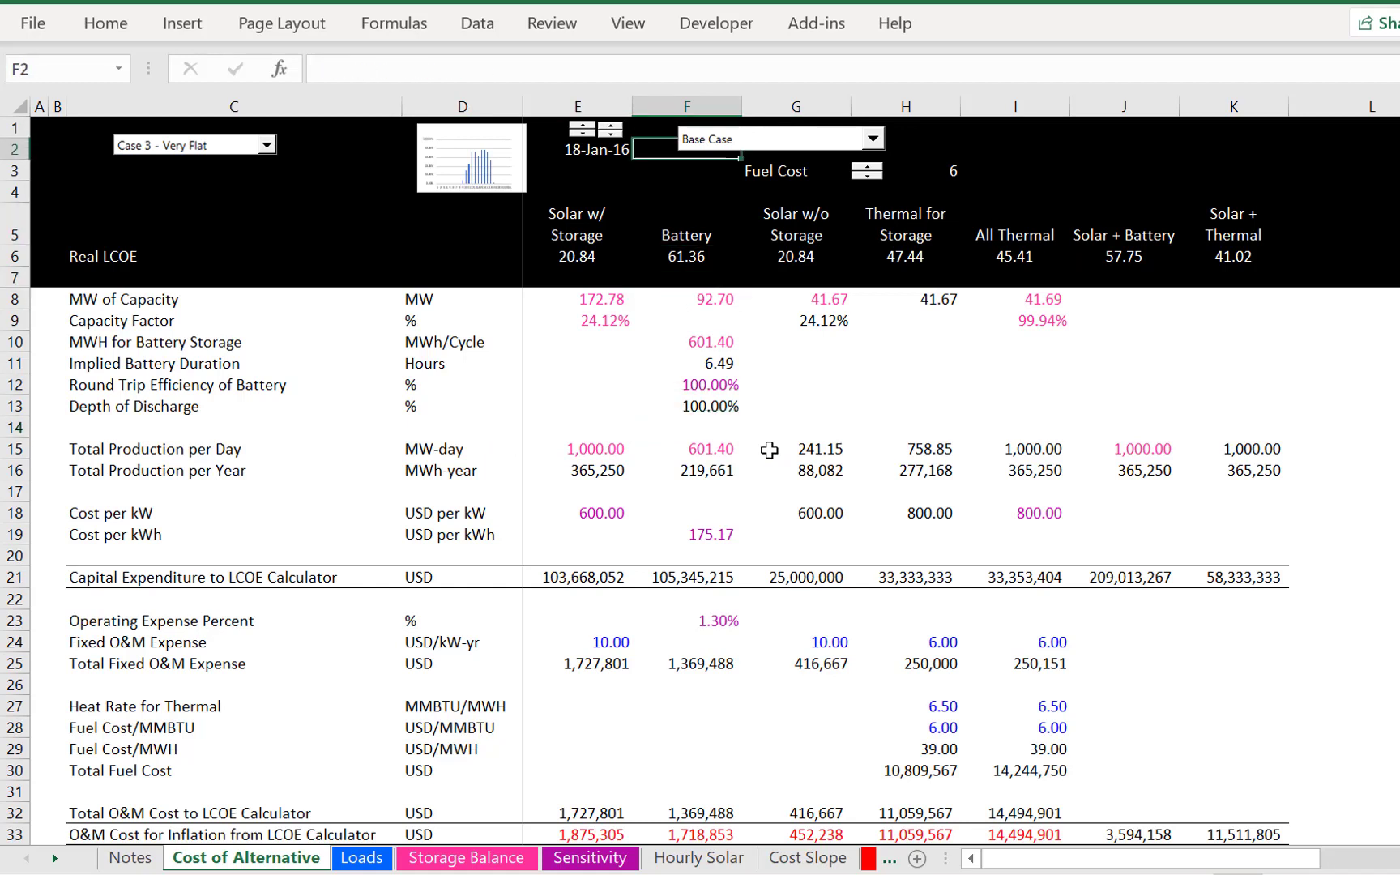
pyautogui.press('Down')
pyautogui.press('Down')
pyautogui.press('Down')
pyautogui.press('Down')
pyautogui.press('Down')
pyautogui.press('Down')
pyautogui.press('Down')
pyautogui.press('Down')
pyautogui.press('Down')
pyautogui.press('Down')
pyautogui.press('Down')
pyautogui.press('Down')
pyautogui.press('Down')
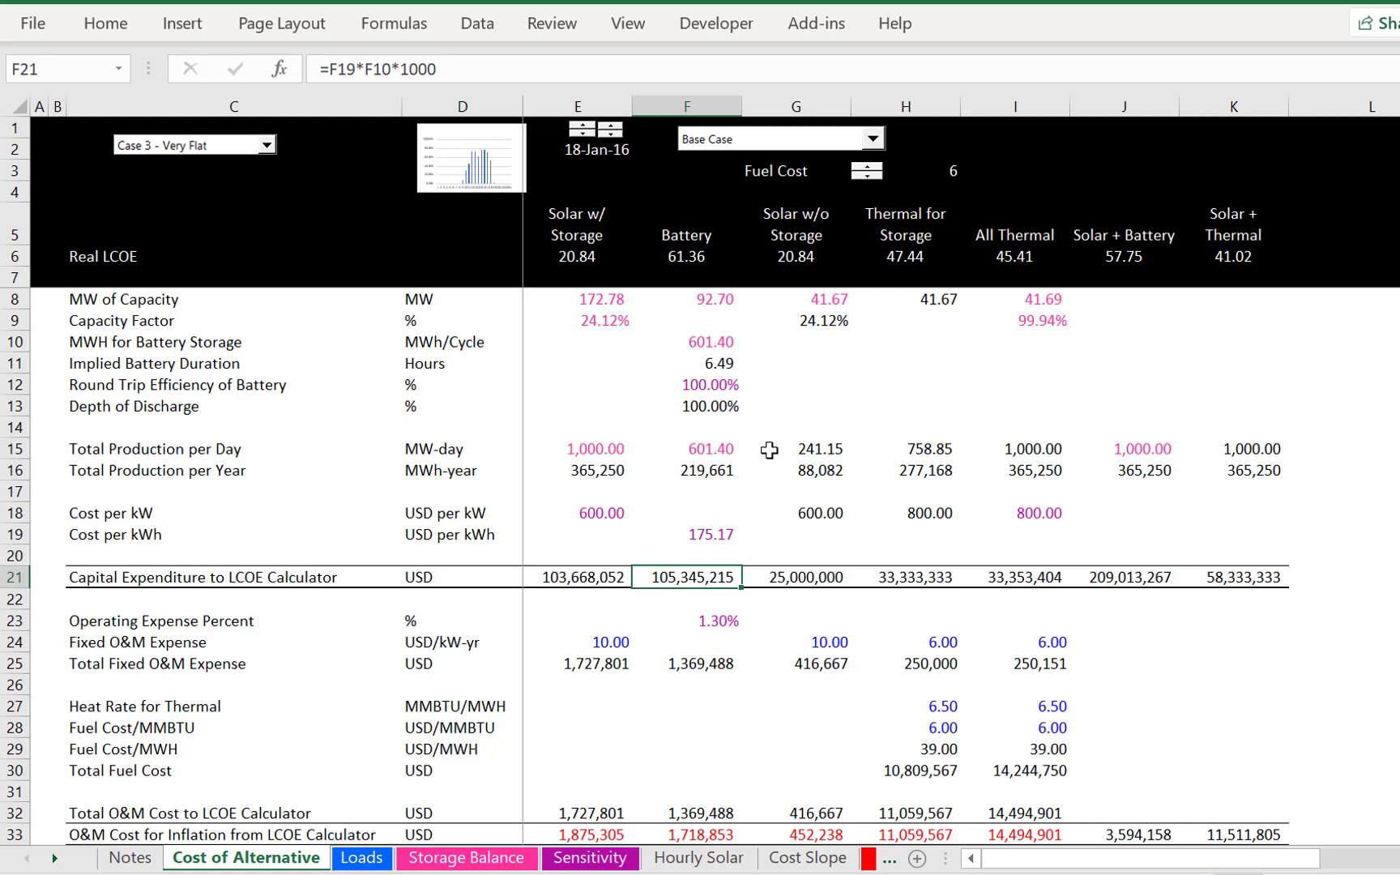
pyautogui.press('Left')
pyautogui.press('Left')
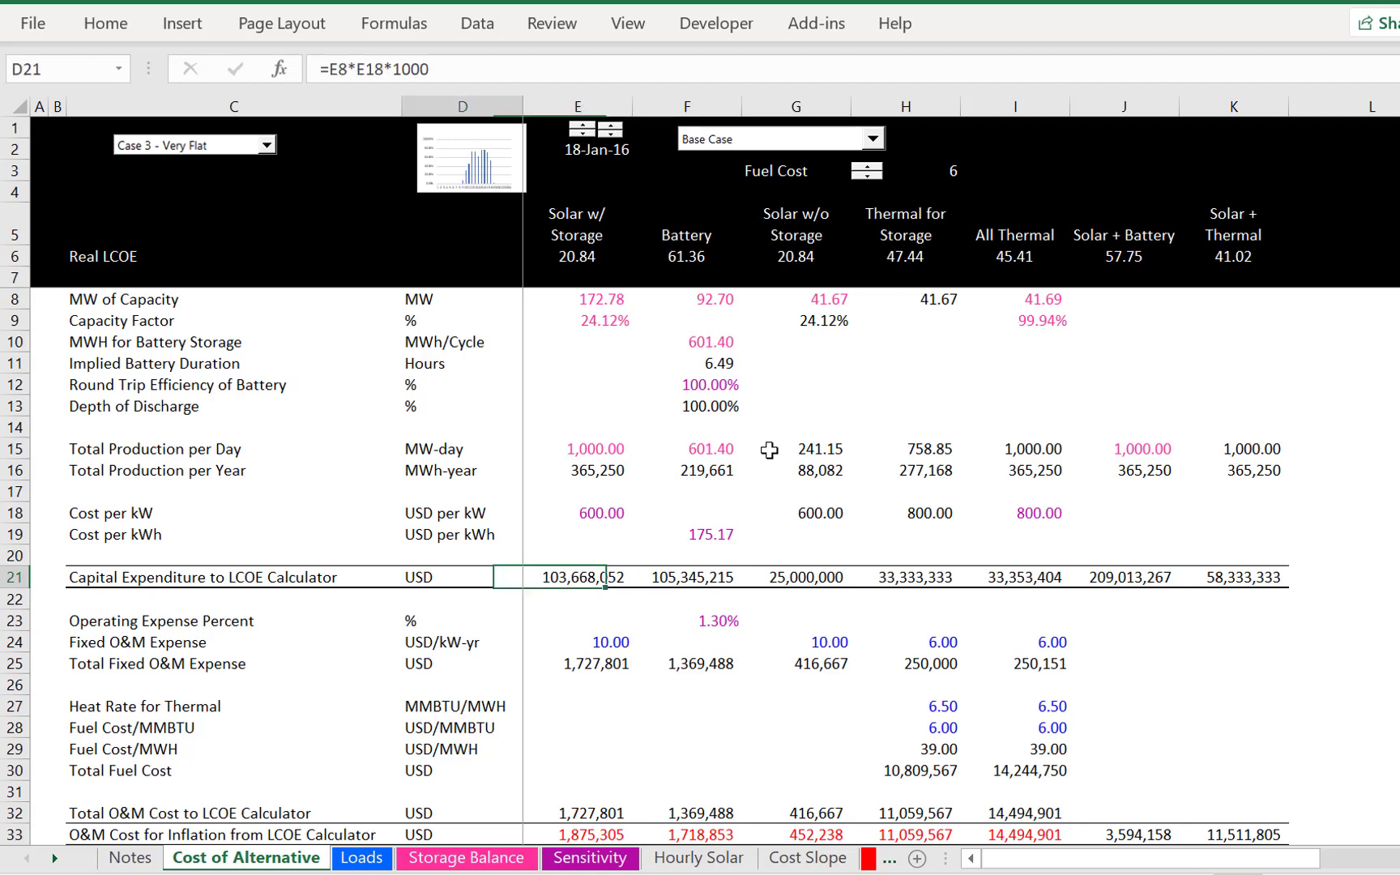
pyautogui.press('Right')
pyautogui.press('Right')
pyautogui.press('Left')
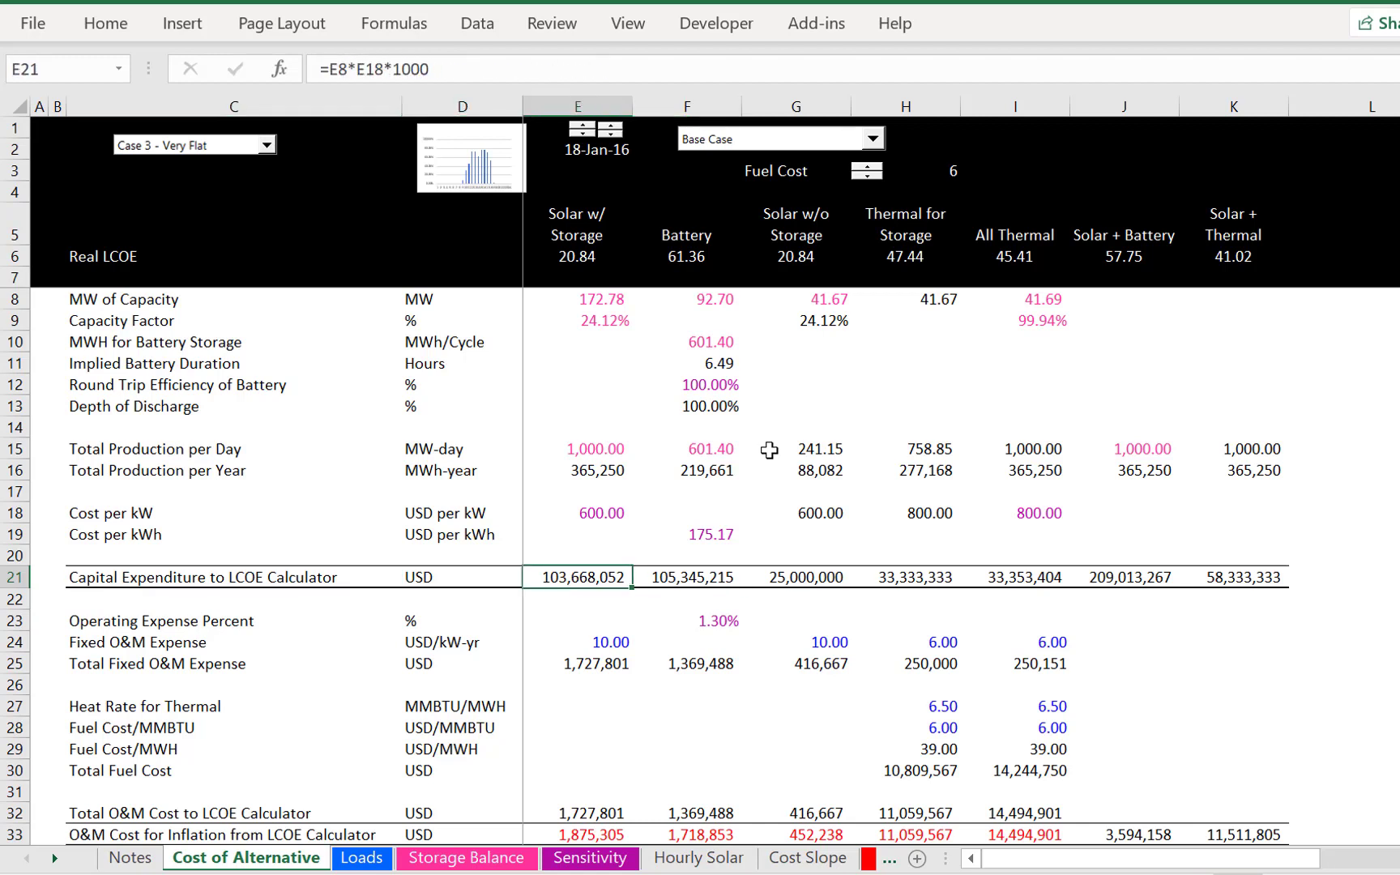
pyautogui.press('Right')
pyautogui.press('Right')
pyautogui.press('Left')
pyautogui.press('Left')
pyautogui.press('Left')
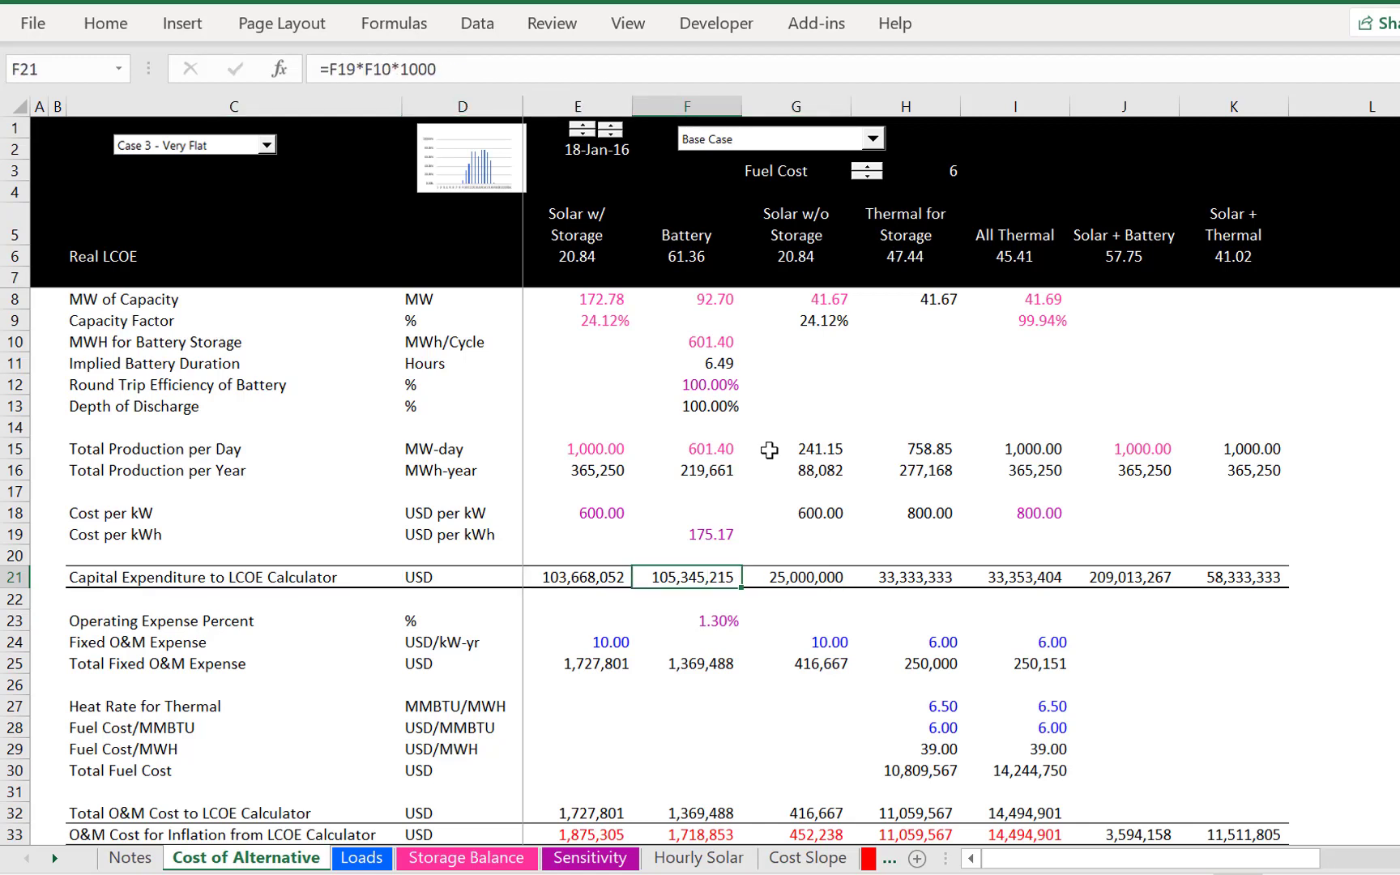
pyautogui.press('Right')
pyautogui.press('Right')
pyautogui.press('Right')
pyautogui.press('Right')
pyautogui.press('Left')
pyautogui.press('Left')
pyautogui.press('Left')
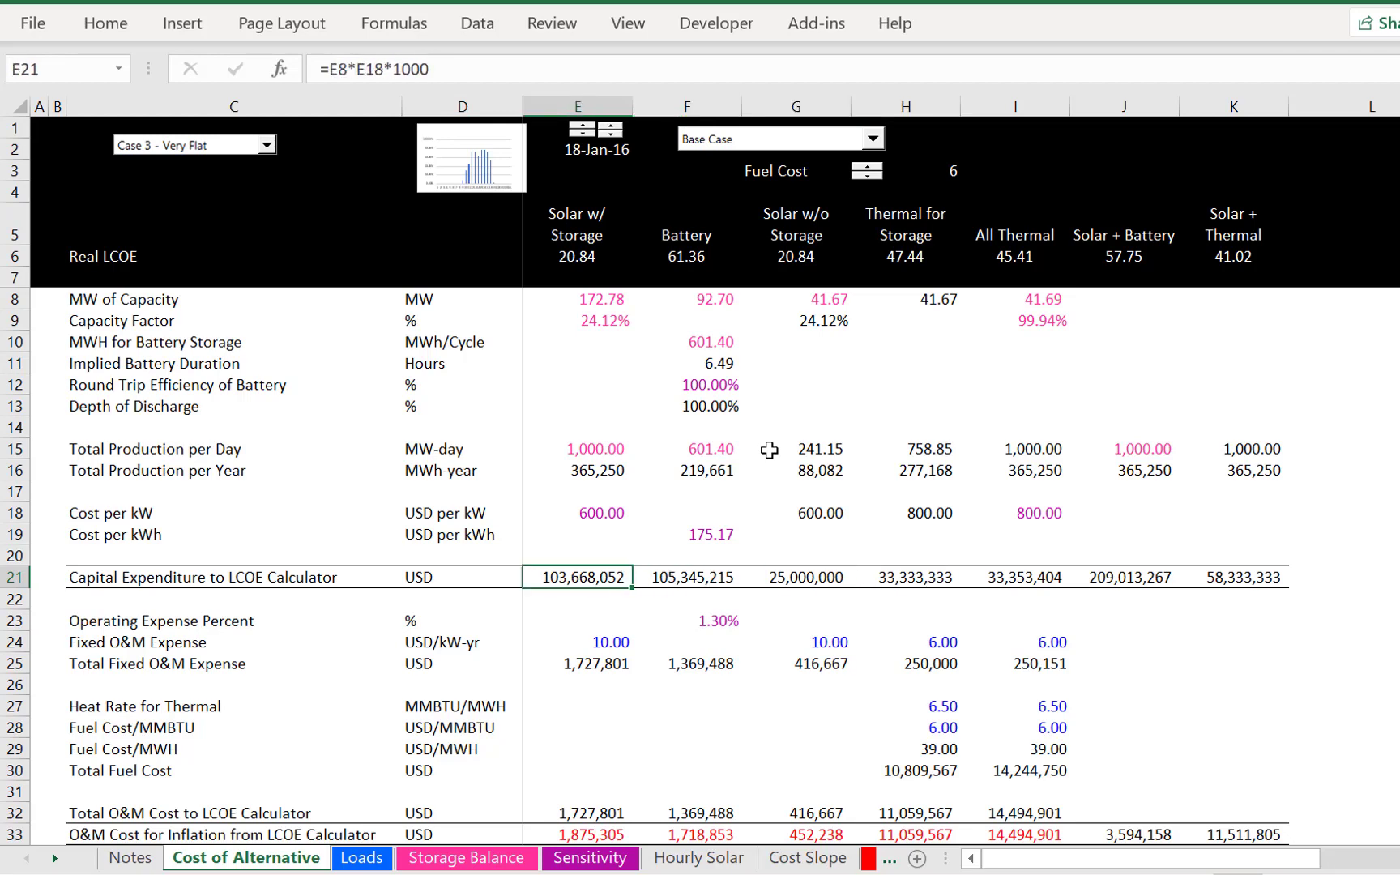
pyautogui.press('Right')
pyautogui.press('Down')
pyautogui.press('Down')
pyautogui.press('Down')
pyautogui.press('Down')
pyautogui.press('Down')
pyautogui.press('Down')
pyautogui.press('Down')
pyautogui.press('Down')
pyautogui.press('Down')
pyautogui.press('Down')
pyautogui.press('Down')
pyautogui.press('Down')
pyautogui.press('Down')
pyautogui.press('Down')
pyautogui.press('Down')
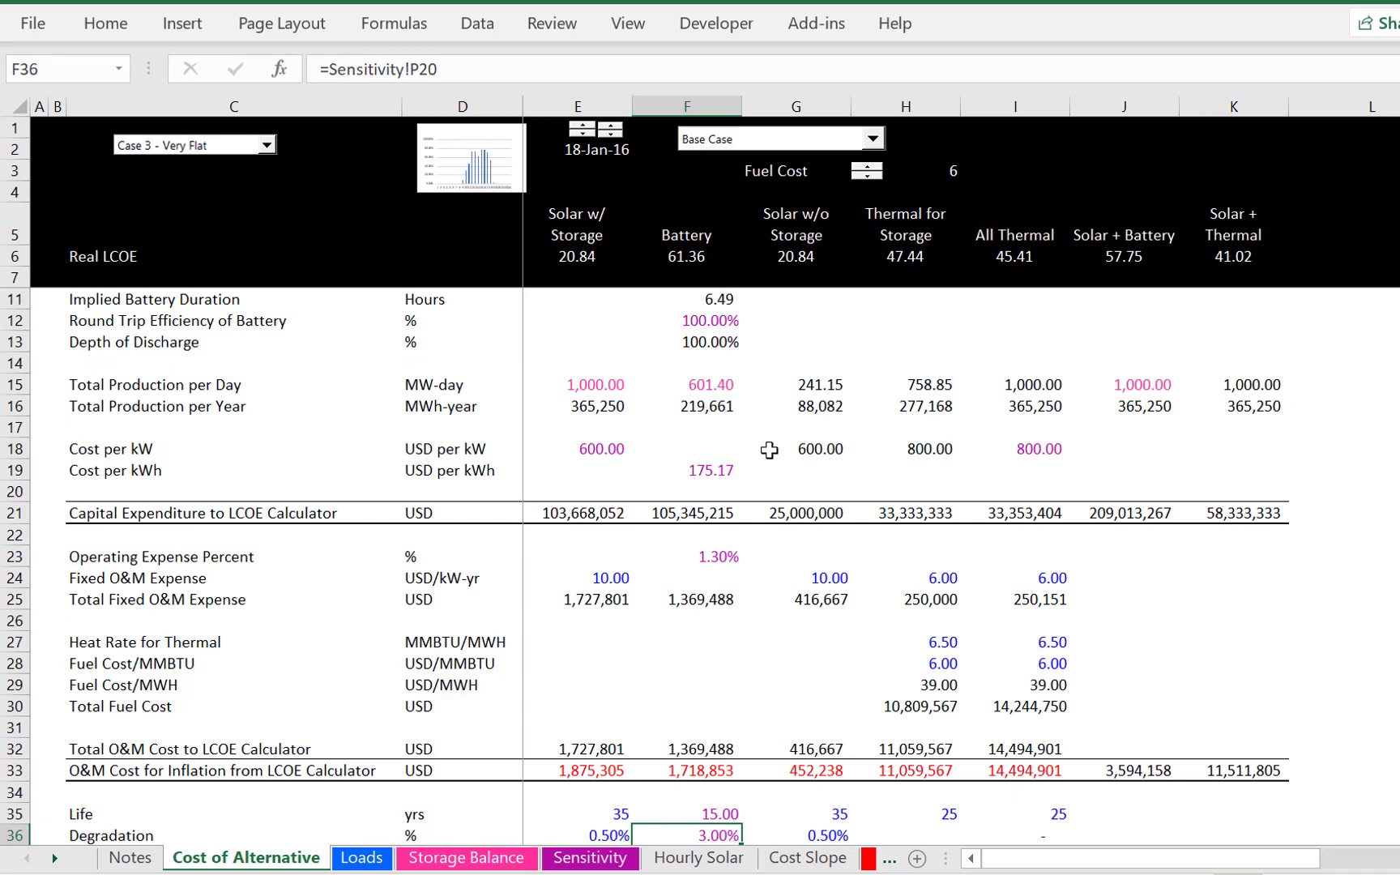
# Check the 0.50% solar degradation and the battery degradation link to Sensitivity.
pyautogui.scroll(-1, 769, 449)
pyautogui.press('Up')
pyautogui.press('Up')
pyautogui.press('Left')
pyautogui.press('Down')
pyautogui.press('Down')
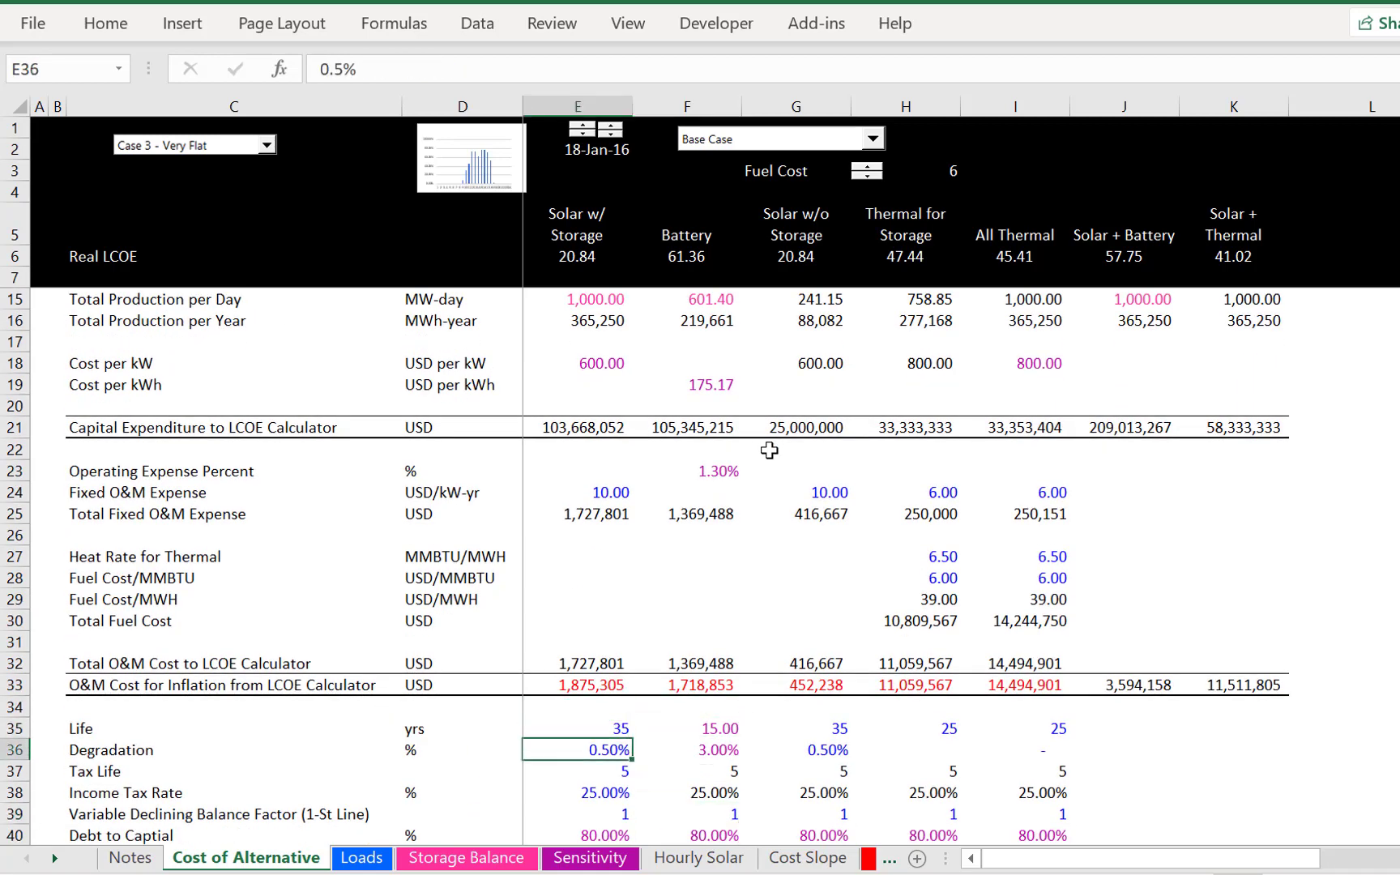
pyautogui.press('Right')
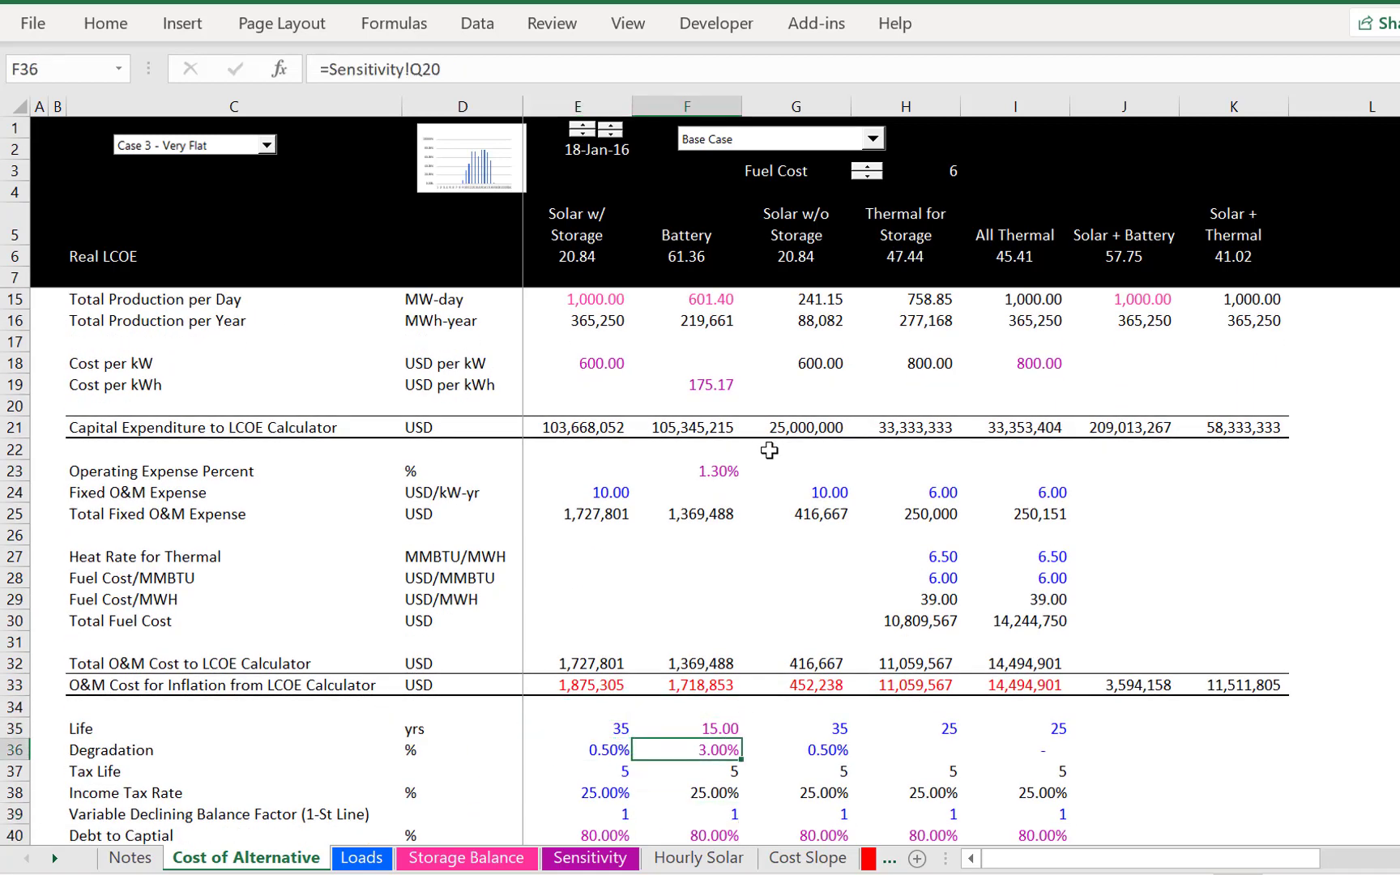
# Review the thermal tax, financing and cost-per-MWh inputs and the thermal-for-storage capital cost formula.
pyautogui.press('Right')
pyautogui.press('Right')
pyautogui.press('Down')
pyautogui.press('Down')
pyautogui.press('Down')
pyautogui.press('Down')
pyautogui.press('Down')
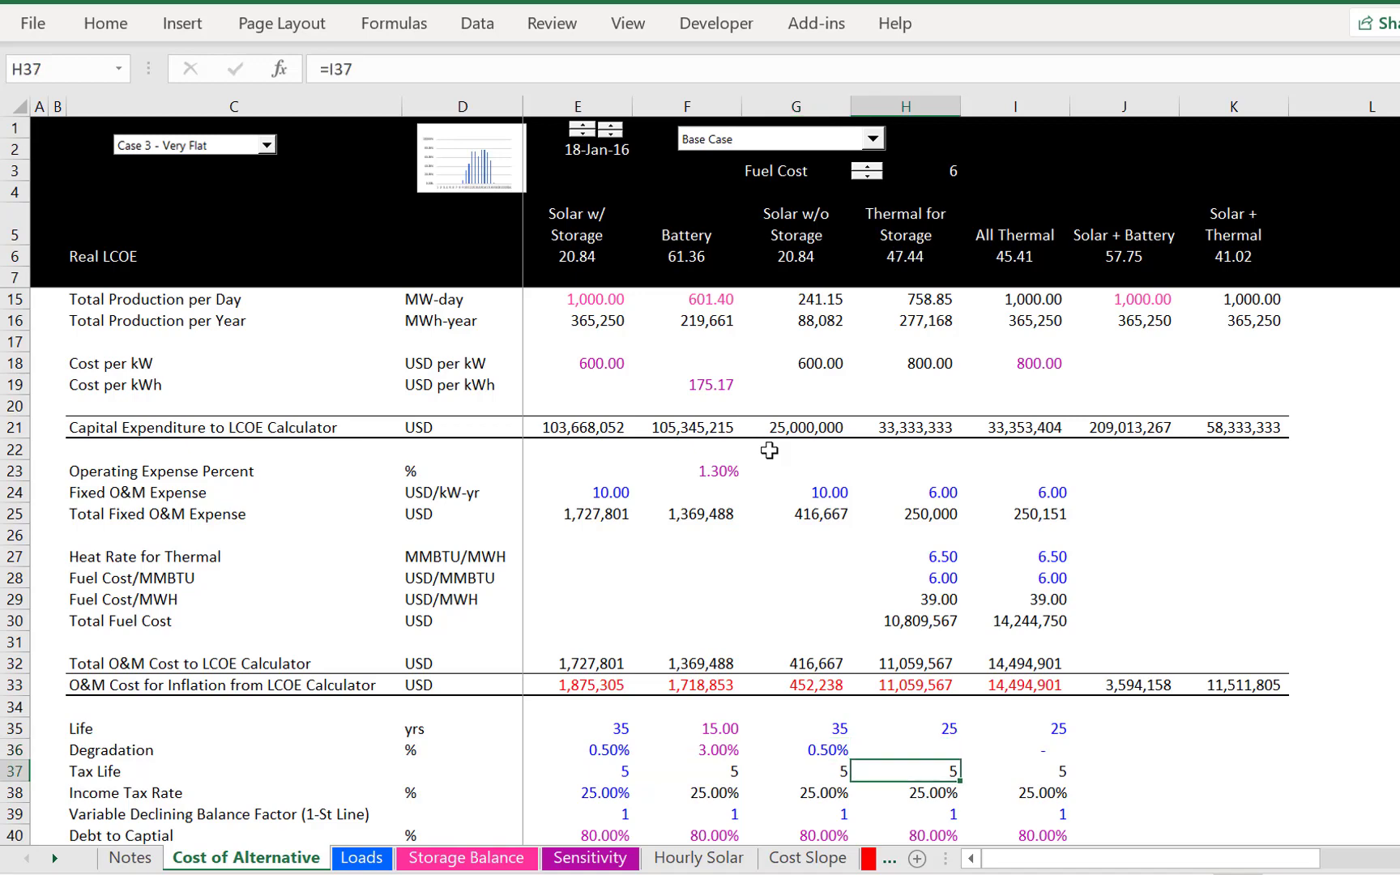
pyautogui.press('Down')
pyautogui.press('Down')
pyautogui.press('Down')
pyautogui.press('Down')
pyautogui.press('Down')
pyautogui.press('Down')
pyautogui.press('Down')
pyautogui.press('Down')
pyautogui.press('Down')
pyautogui.press('Down')
pyautogui.press('Down')
pyautogui.press('Down')
pyautogui.press('Down')
pyautogui.press('Down')
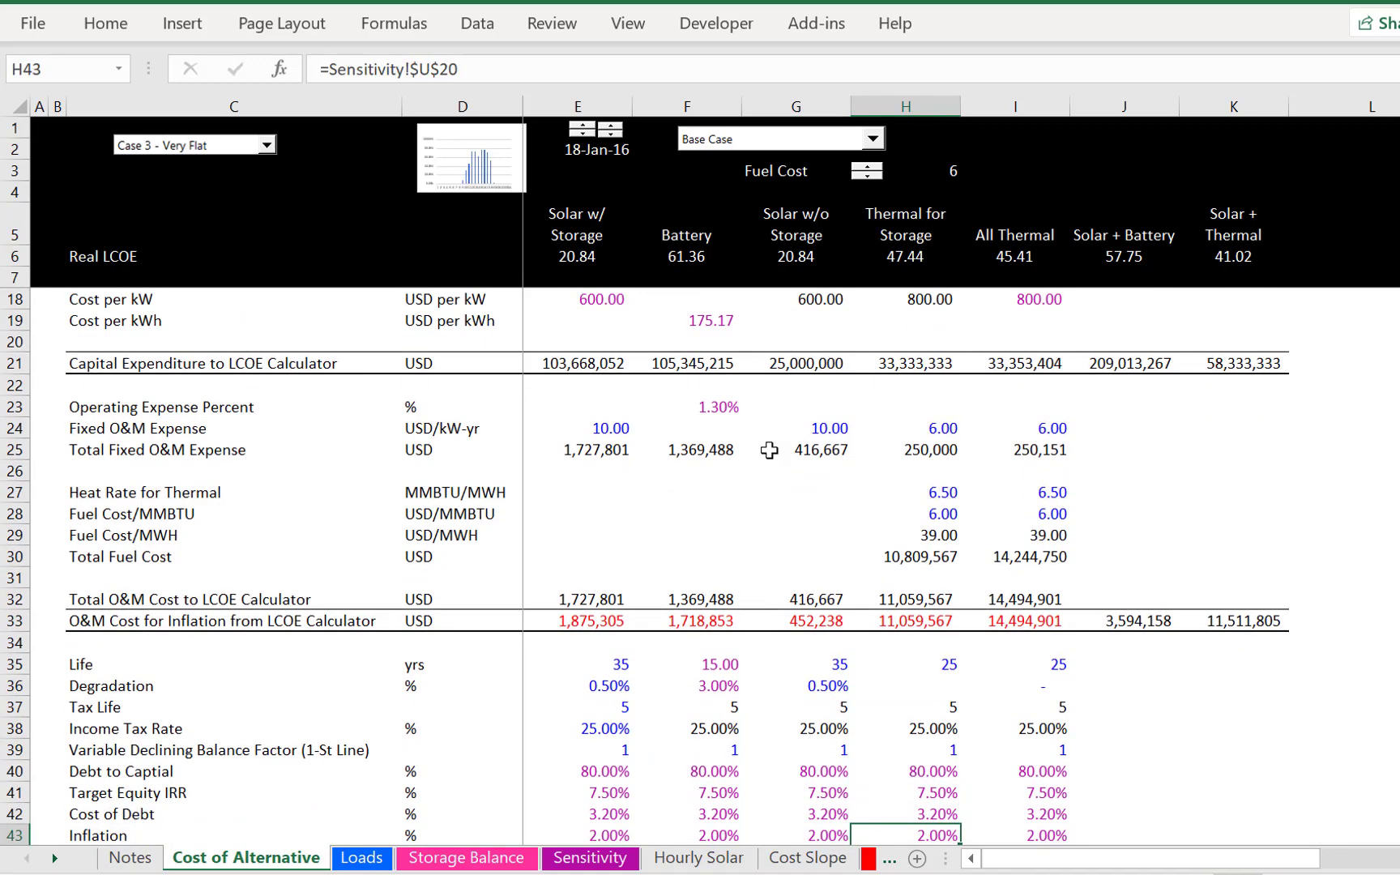
pyautogui.press('Up')
pyautogui.press('Up')
pyautogui.press('Up')
pyautogui.press('Up')
pyautogui.press('Up')
pyautogui.press('Up')
pyautogui.press('Up')
pyautogui.press('Up')
pyautogui.press('Up')
pyautogui.press('Up')
pyautogui.press('Up')
pyautogui.press('Up')
pyautogui.press('Up')
pyautogui.press('Up')
pyautogui.press('Up')
pyautogui.press('Up')
pyautogui.press('Up')
pyautogui.press('Up')
pyautogui.press('Up')
pyautogui.press('Up')
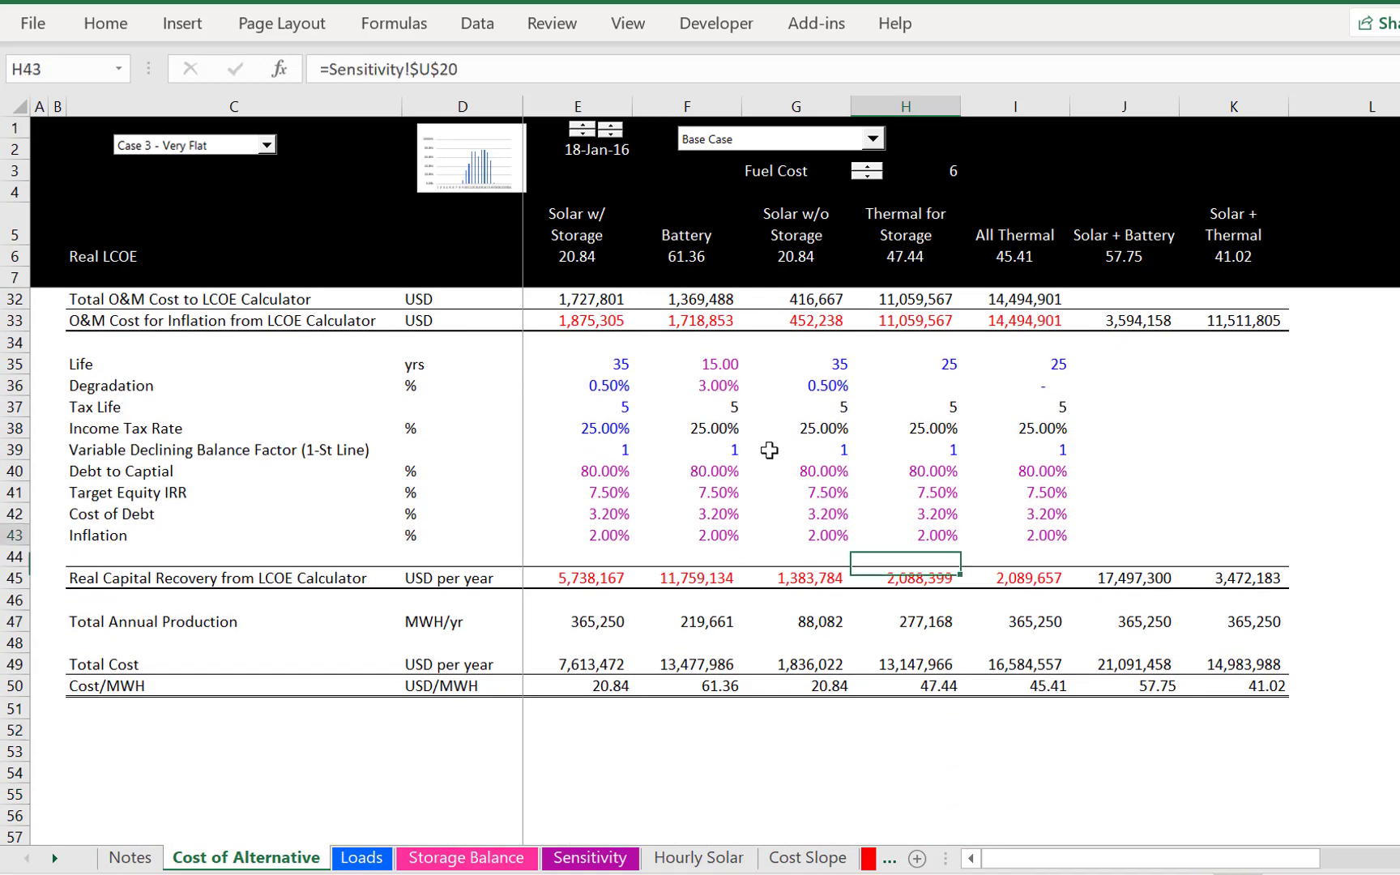
pyautogui.press('Up')
pyautogui.press('Up')
pyautogui.press('Up')
pyautogui.press('Up')
pyautogui.press('Up')
pyautogui.press('Up')
pyautogui.press('Up')
pyautogui.press('Up')
pyautogui.press('Up')
pyautogui.press('Up')
pyautogui.press('Up')
pyautogui.press('Up')
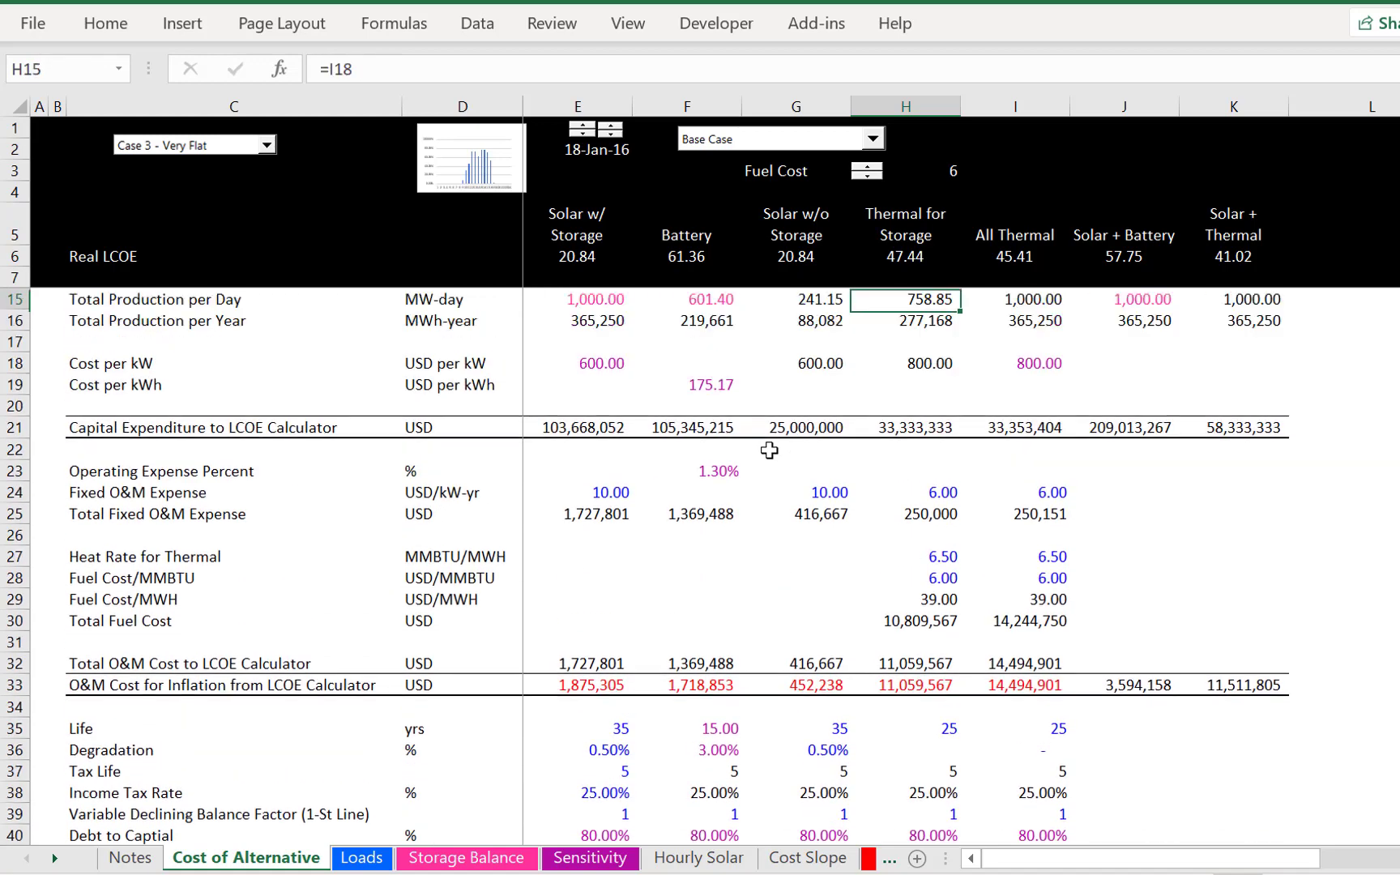
pyautogui.press('Down')
pyautogui.press('Down')
pyautogui.press('Down')
pyautogui.press('Down')
pyautogui.press('Down')
pyautogui.press('Down')
pyautogui.press('Down')
pyautogui.press('Down')
pyautogui.press('Down')
pyautogui.press('Down')
pyautogui.press('Down')
pyautogui.press('Left')
pyautogui.press('Up')
pyautogui.press('Up')
pyautogui.press('Up')
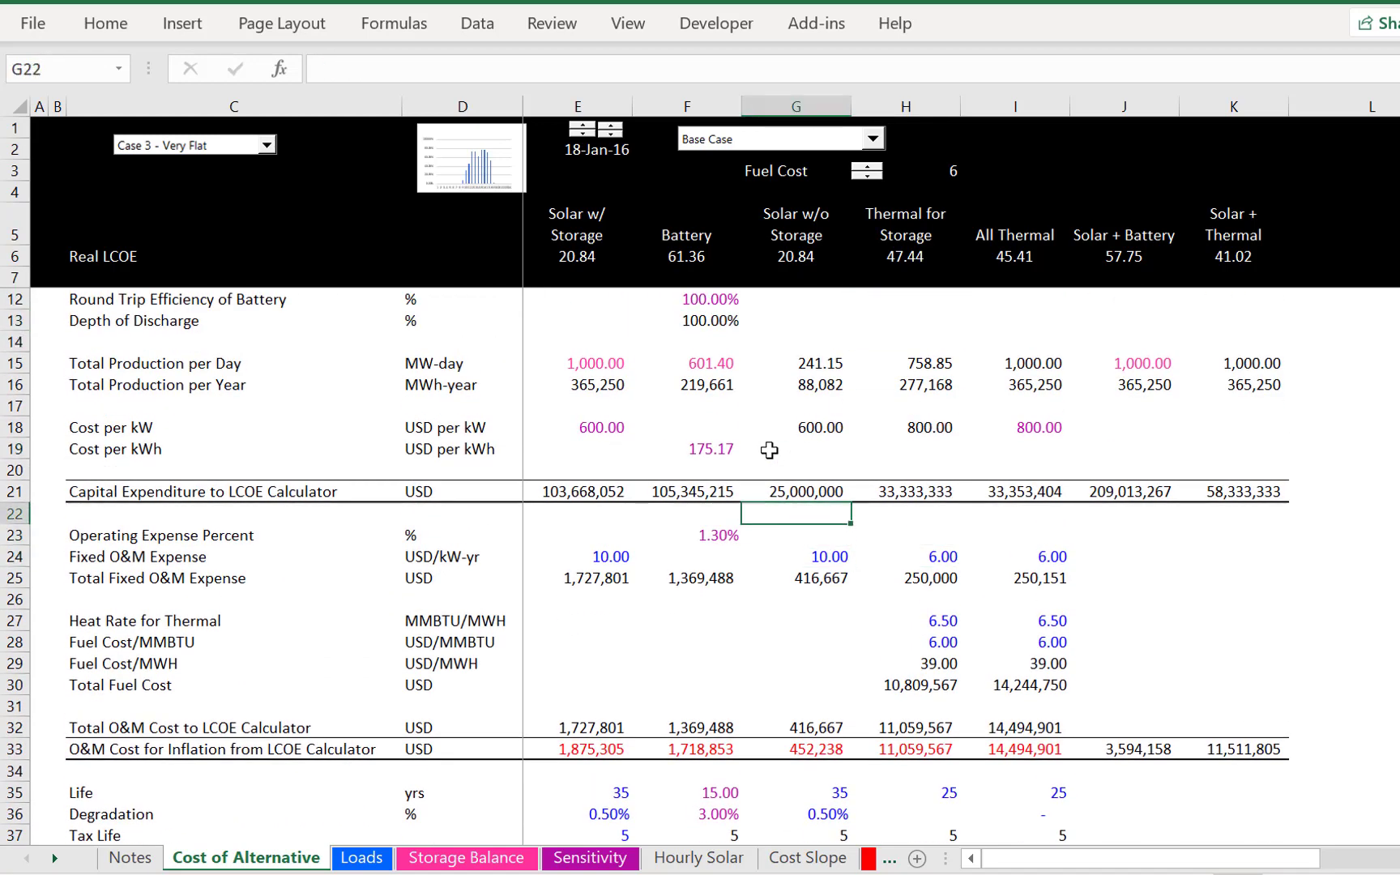
pyautogui.press('Left')
pyautogui.press('Left')
pyautogui.press('Left')
pyautogui.press('Right')
pyautogui.press('Right')
pyautogui.press('Right')
pyautogui.press('Right')
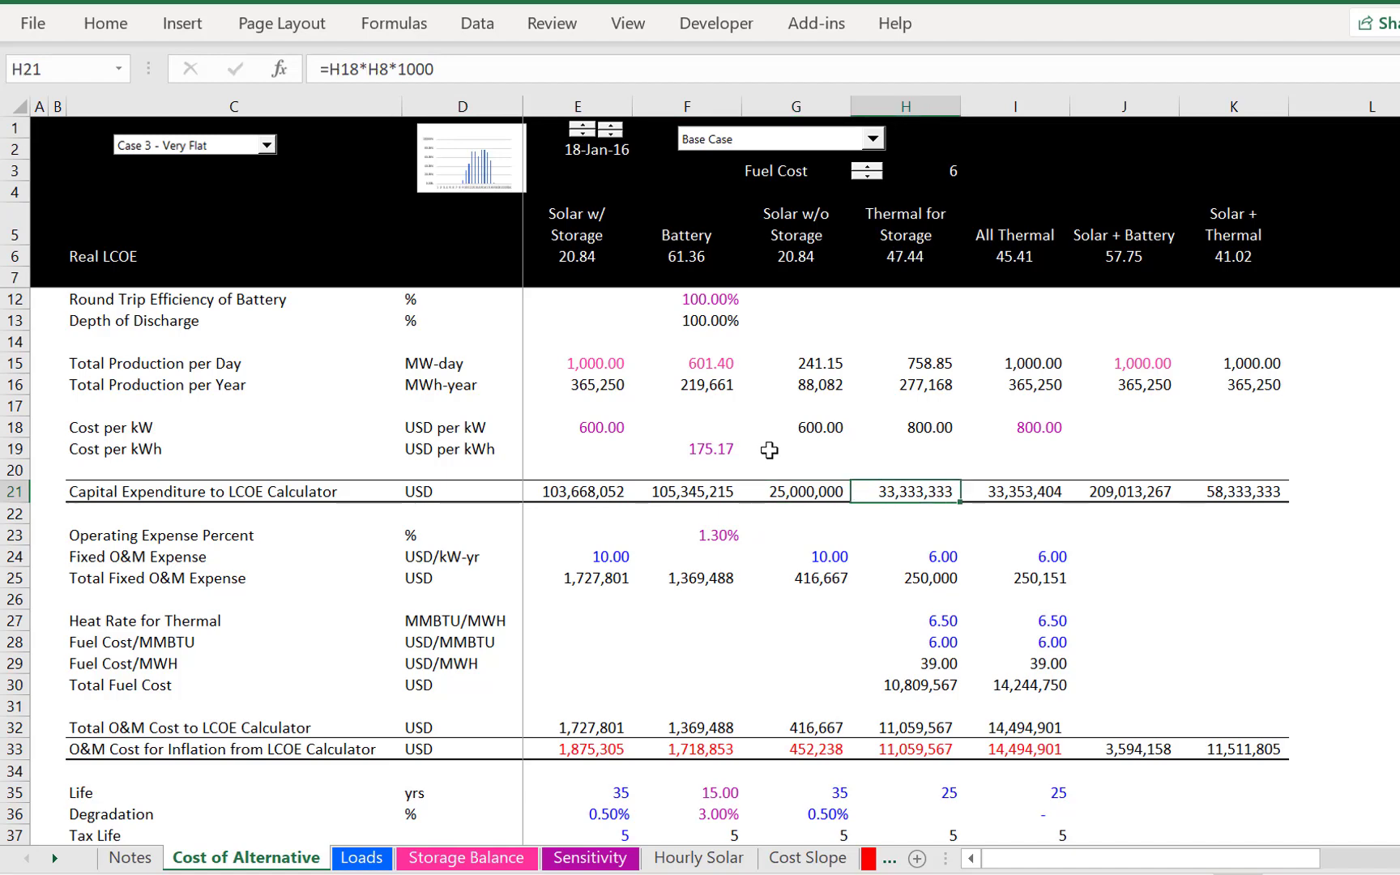
# Page through the Detailed LCOE Calculator sheet, then return to the Sensitivity sheet.
pyautogui.hotkey('ctrl', 'pagedown')
pyautogui.hotkey('ctrl', 'pagedown')
pyautogui.hotkey('ctrl', 'pagedown')
pyautogui.hotkey('ctrl', 'pagedown')
pyautogui.hotkey('ctrl', 'pagedown')
pyautogui.hotkey('ctrl', 'pagedown')
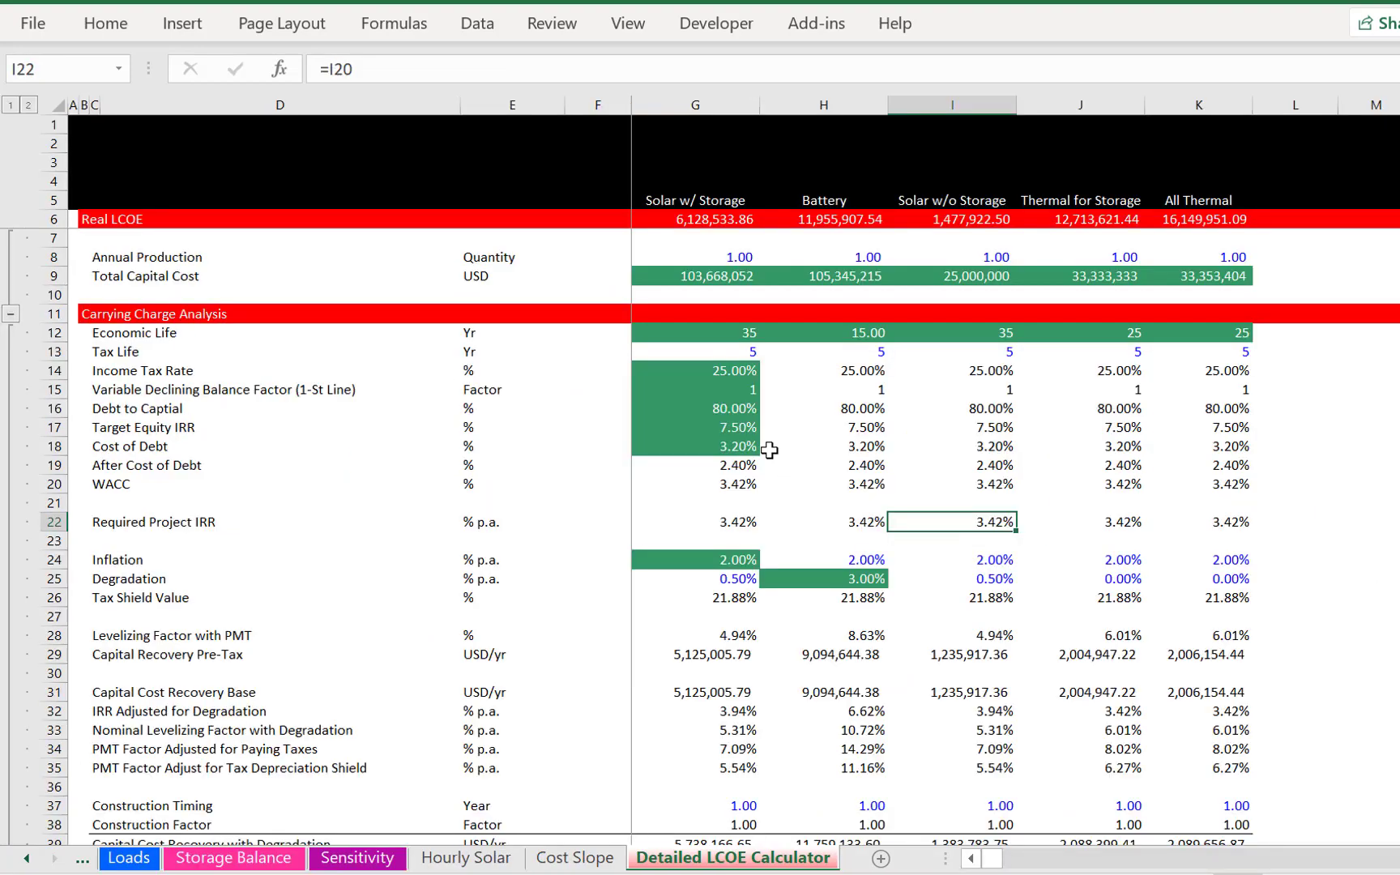
pyautogui.press('pagedown')
pyautogui.press('pagedown')
pyautogui.press('pagedown')
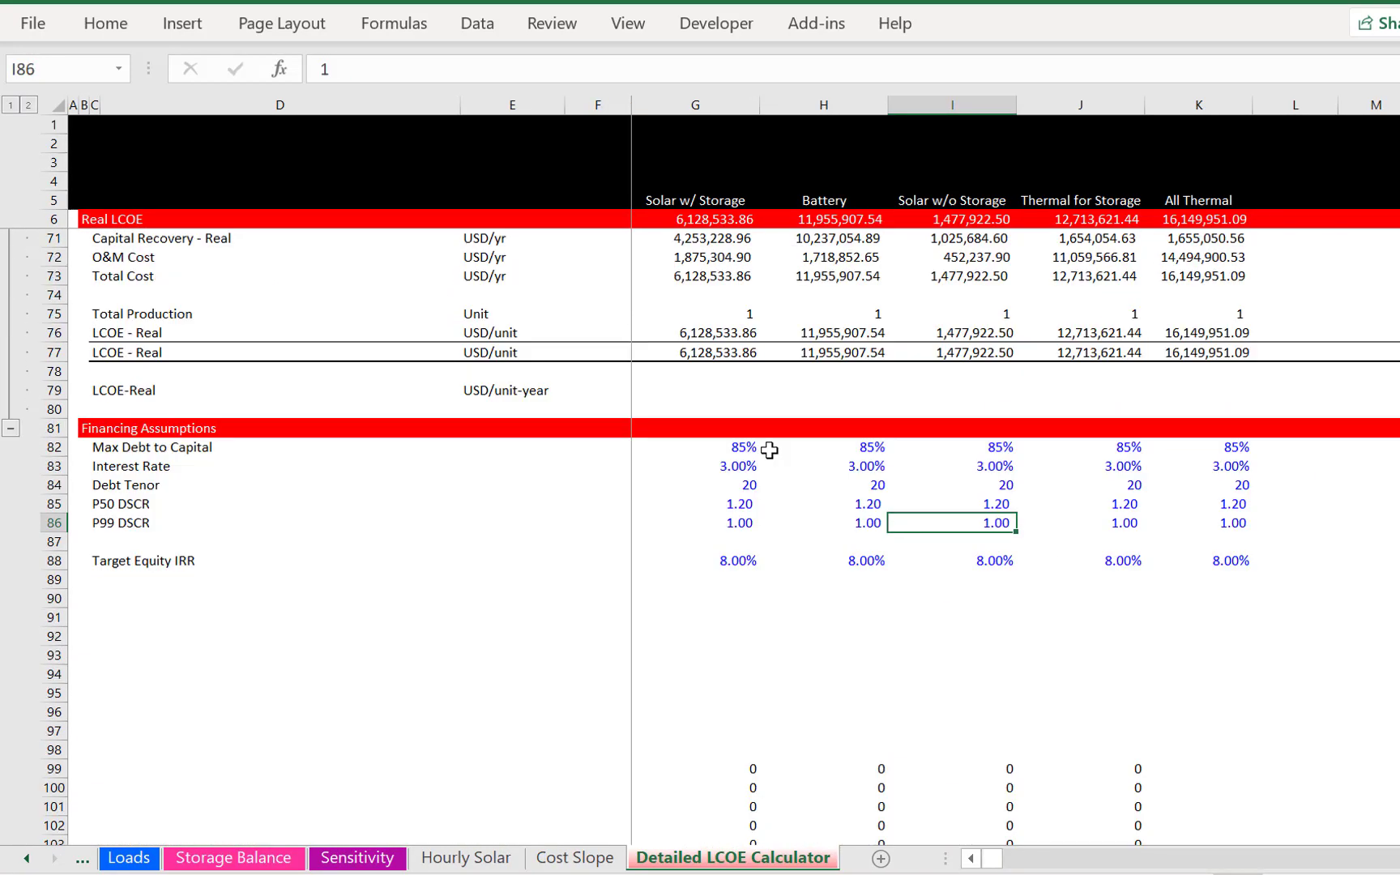
pyautogui.press('pageup')
pyautogui.press('pageup')
pyautogui.press('pageup')
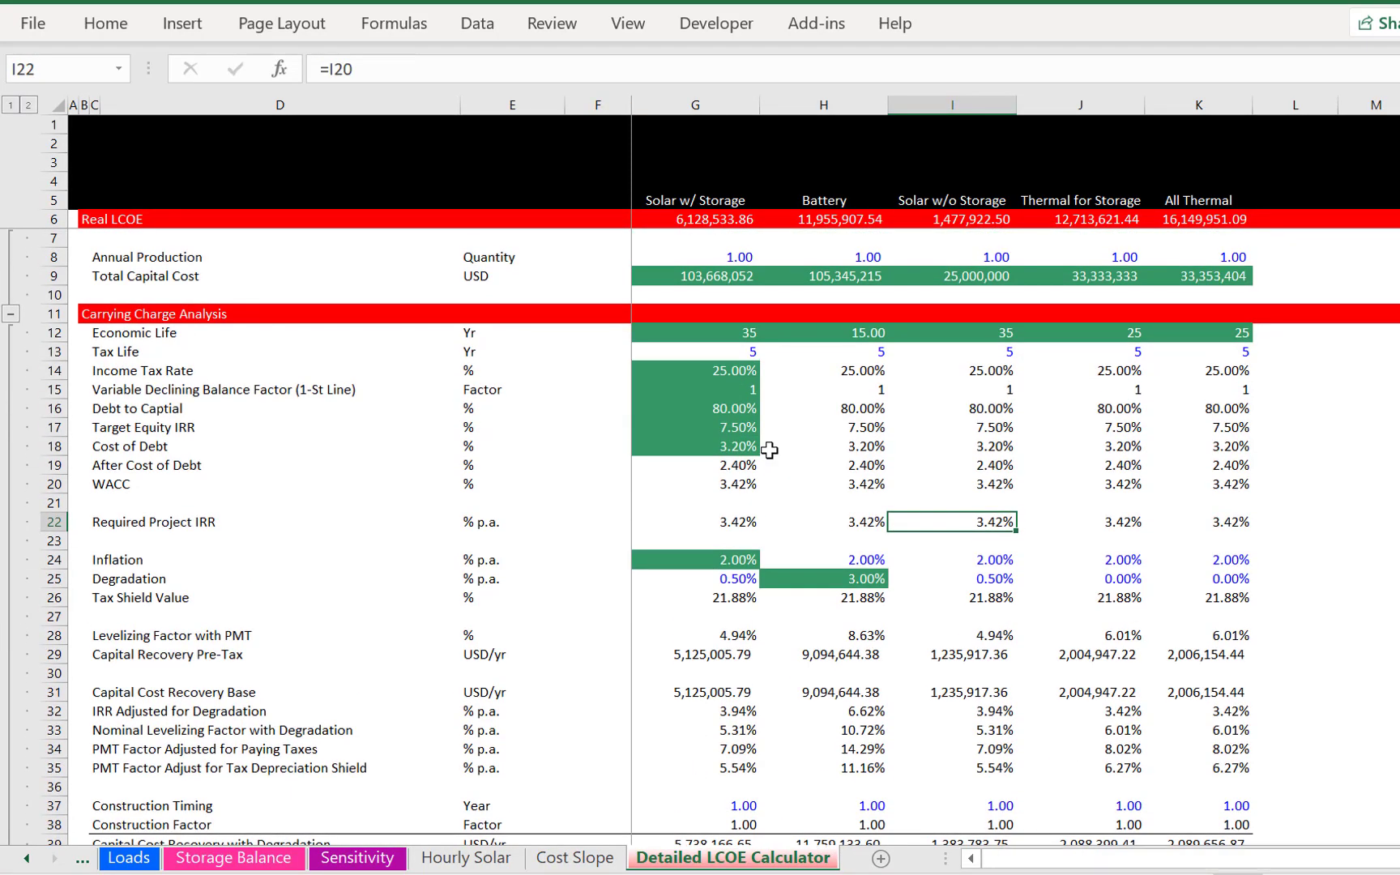
pyautogui.hotkey('ctrl', 'pageup')
pyautogui.hotkey('ctrl', 'pageup')
pyautogui.hotkey('ctrl', 'pageup')
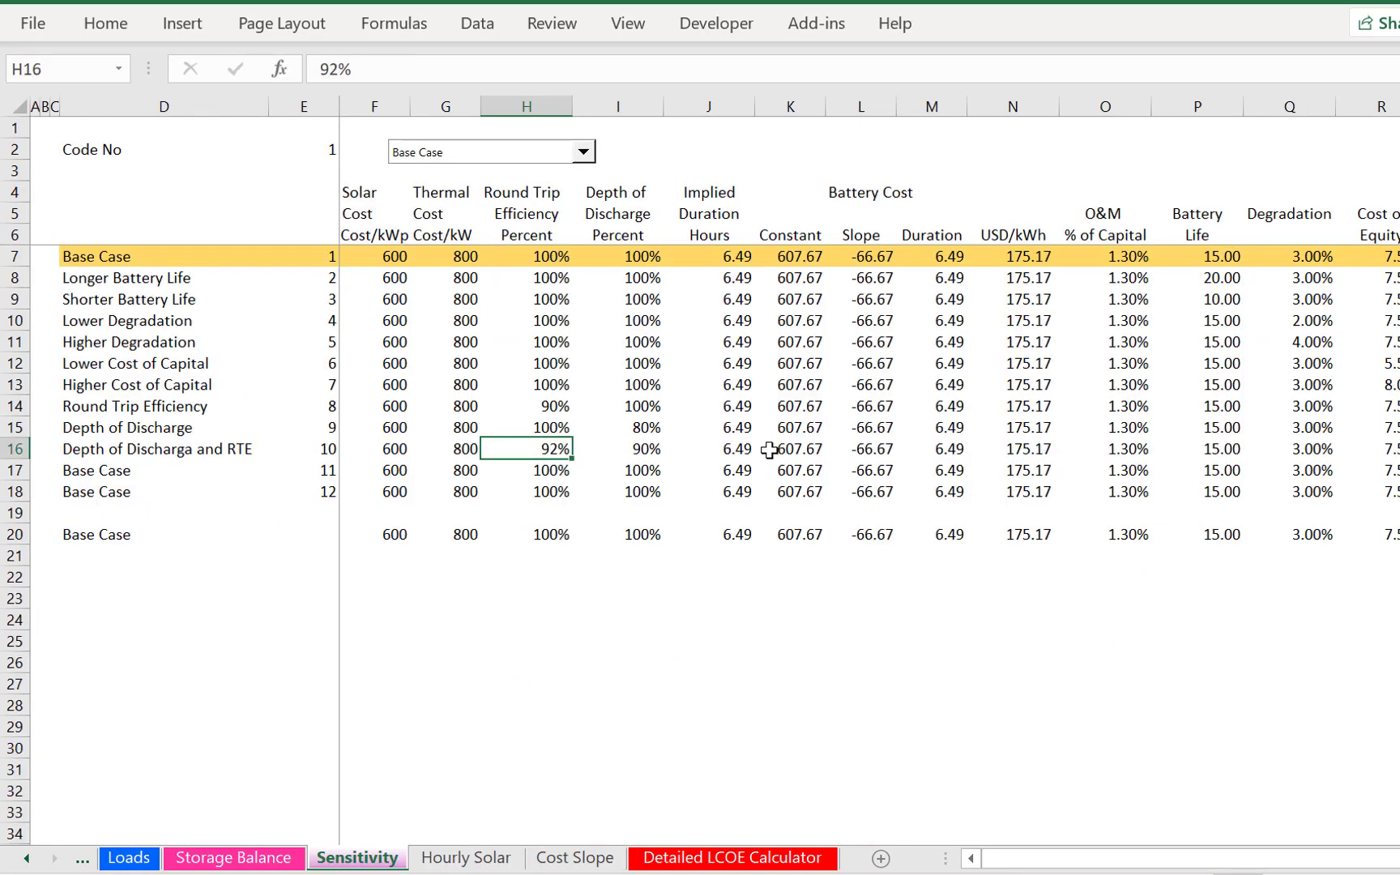
# Recheck the solar with storage capital cost formula on Cost of Alternative.
pyautogui.hotkey('ctrl', 'pageup')
pyautogui.hotkey('ctrl', 'pageup')
pyautogui.hotkey('ctrl', 'pageup')
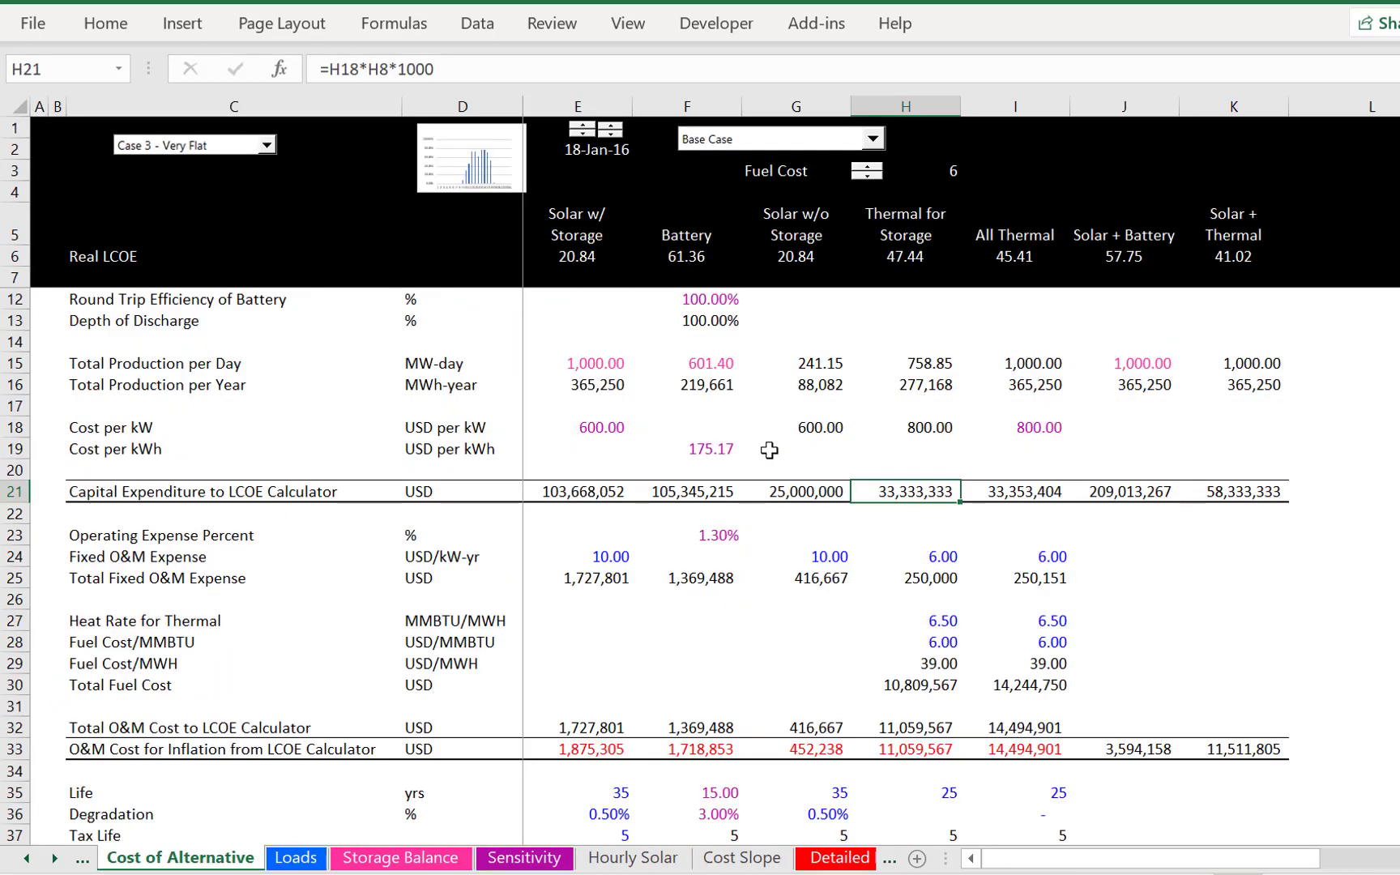
pyautogui.press('Left')
pyautogui.press('Left')
pyautogui.press('Right')
pyautogui.press('Left')
pyautogui.press('Left')
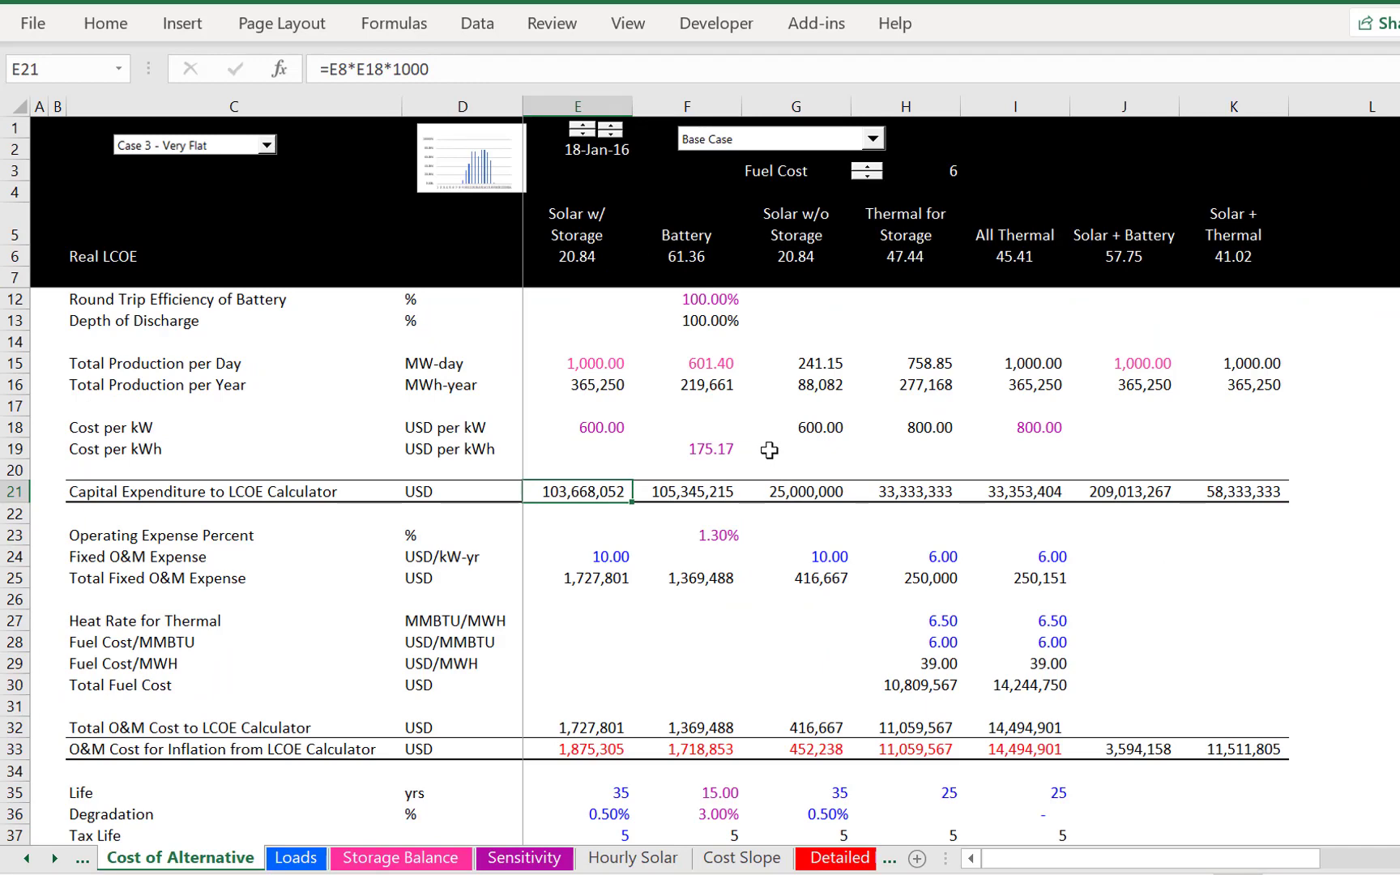
# On the Sensitivity sheet, review the Round Trip Efficiency percent scenario values.
pyautogui.hotkey('ctrl', 'pagedown')
pyautogui.hotkey('ctrl', 'pagedown')
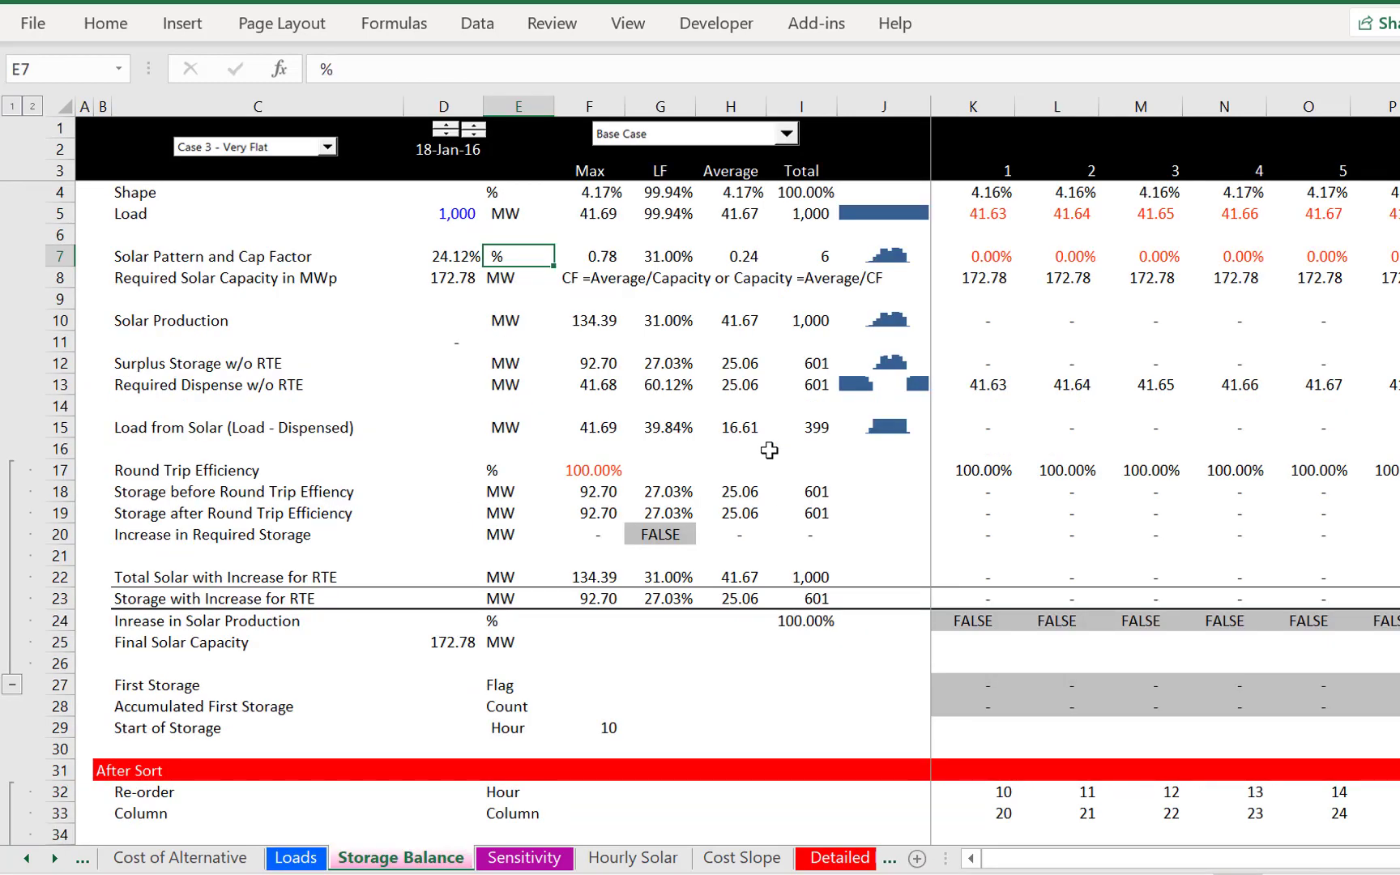
pyautogui.hotkey('ctrl', 'pagedown')
pyautogui.press('Up')
pyautogui.press('Up')
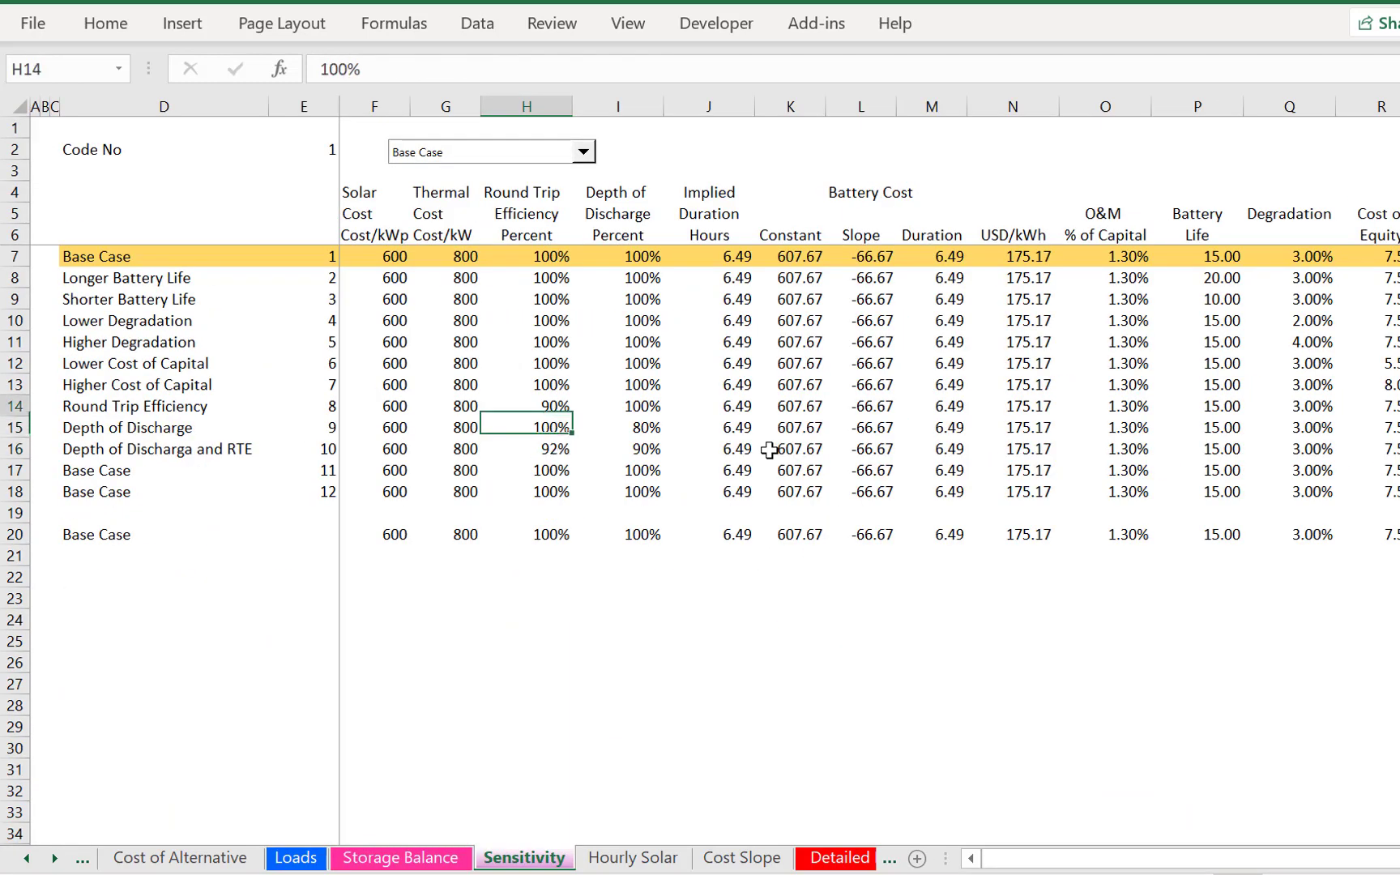
pyautogui.press('Up')
pyautogui.press('Up')
pyautogui.press('Up')
pyautogui.press('Up')
pyautogui.press('Up')
pyautogui.press('Up')
pyautogui.press('Up')
pyautogui.press('Up')
pyautogui.press('Up')
pyautogui.press('Down')
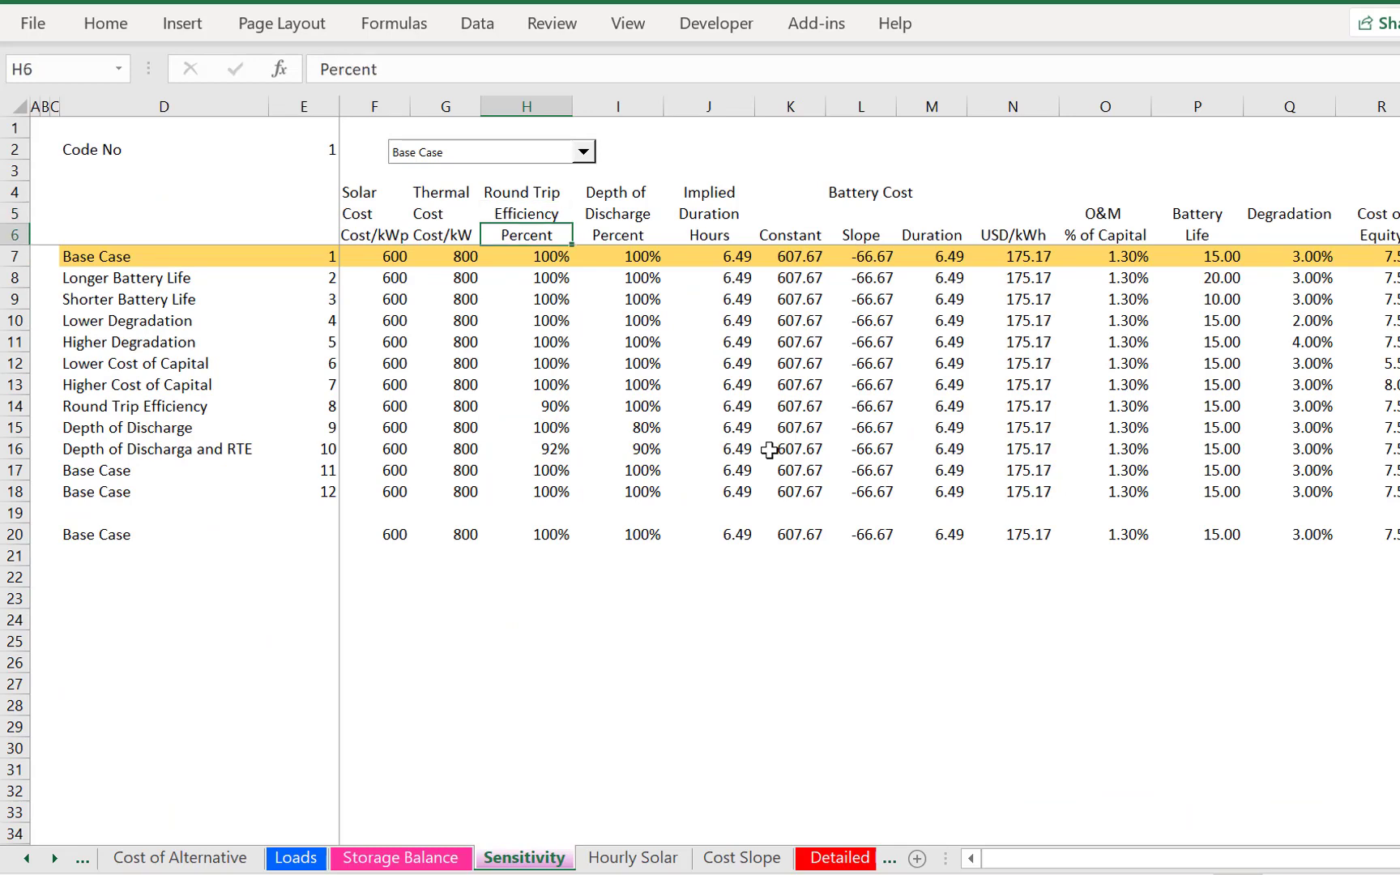
pyautogui.press('Down')
pyautogui.press('Down')
pyautogui.press('Down')
pyautogui.press('Down')
pyautogui.press('Down')
pyautogui.press('Down')
pyautogui.press('Down')
pyautogui.press('Down')
pyautogui.press('Down')
pyautogui.press('Down')
pyautogui.press('Down')
pyautogui.press('Down')
pyautogui.press('Down')
pyautogui.press('Down')
pyautogui.press('Down')
pyautogui.press('Up')
# Inspect the Base Case row 20 lookup formulas, including the one pulling the solar cost.
pyautogui.press('Left')
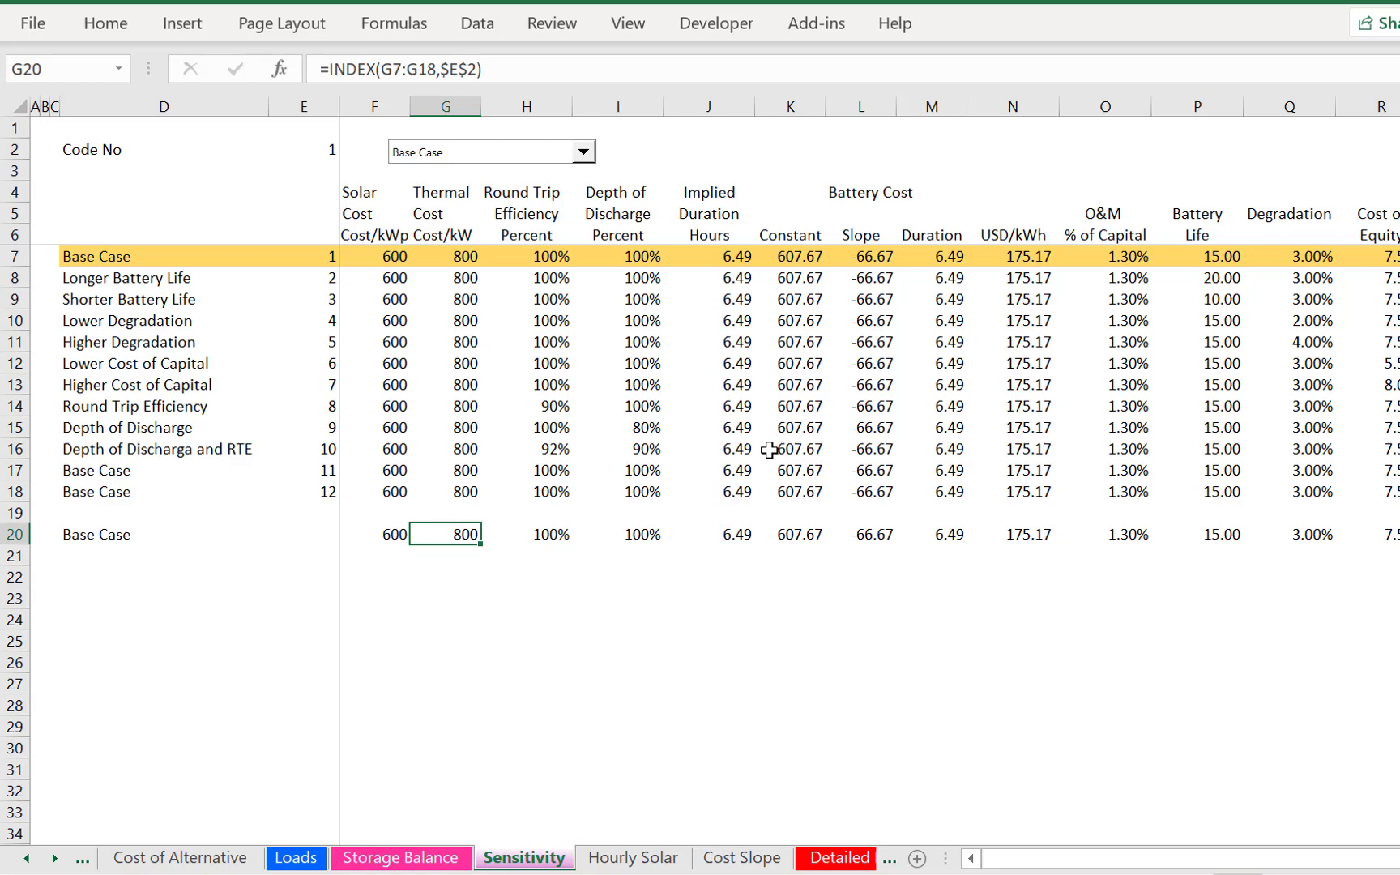
pyautogui.press('Left')
pyautogui.press('Left')
pyautogui.press('Left')
pyautogui.hotkey('ctrl', 'shift', 'Right')
pyautogui.hotkey('ctrl', 'shift', 'Right')
pyautogui.hotkey('ctrl', 'shift', 'Right')
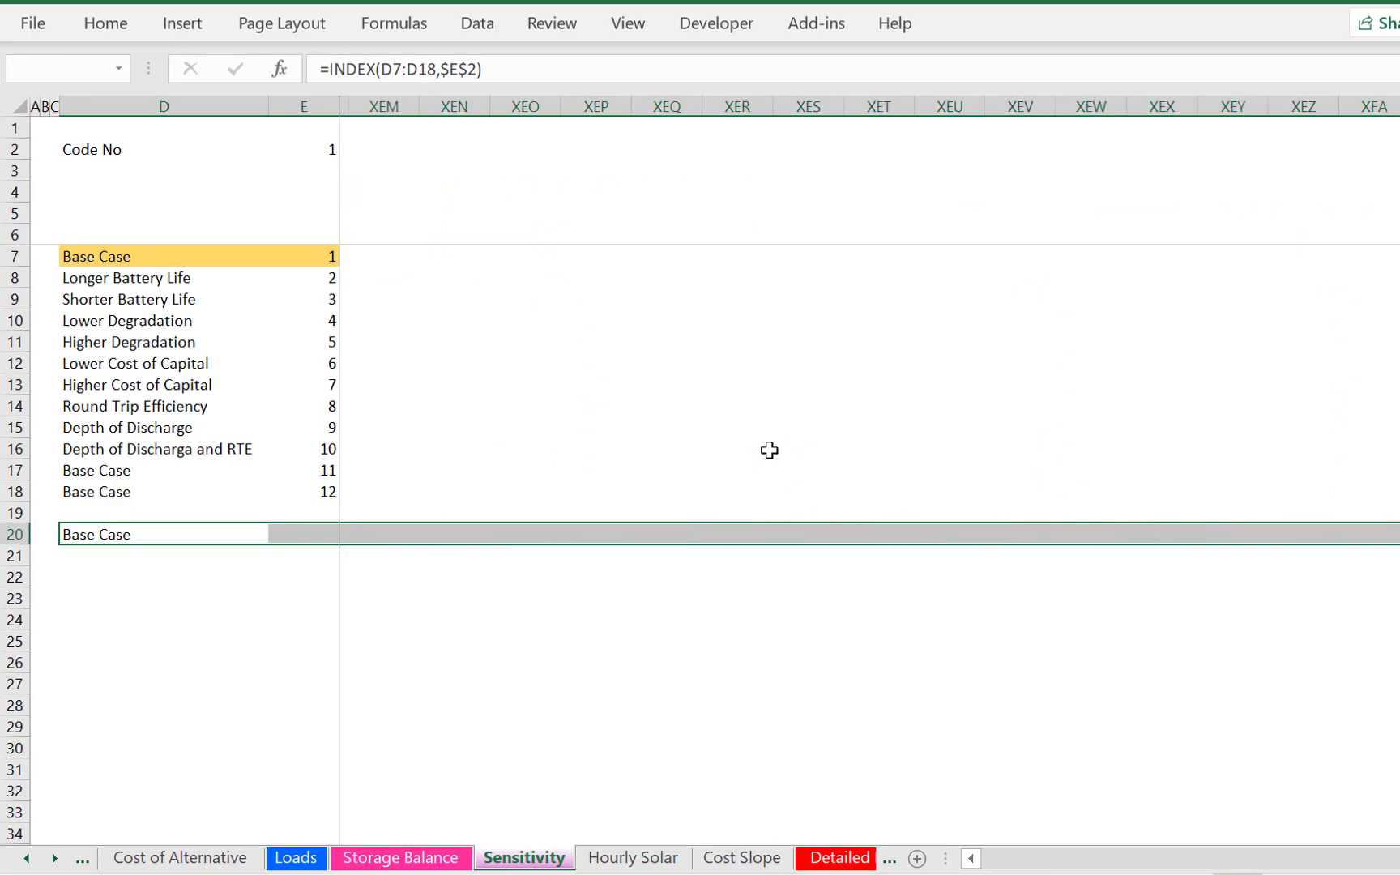
pyautogui.hotkey('ctrl', 'shift', 'Left')
pyautogui.hotkey('ctrl', 'r')
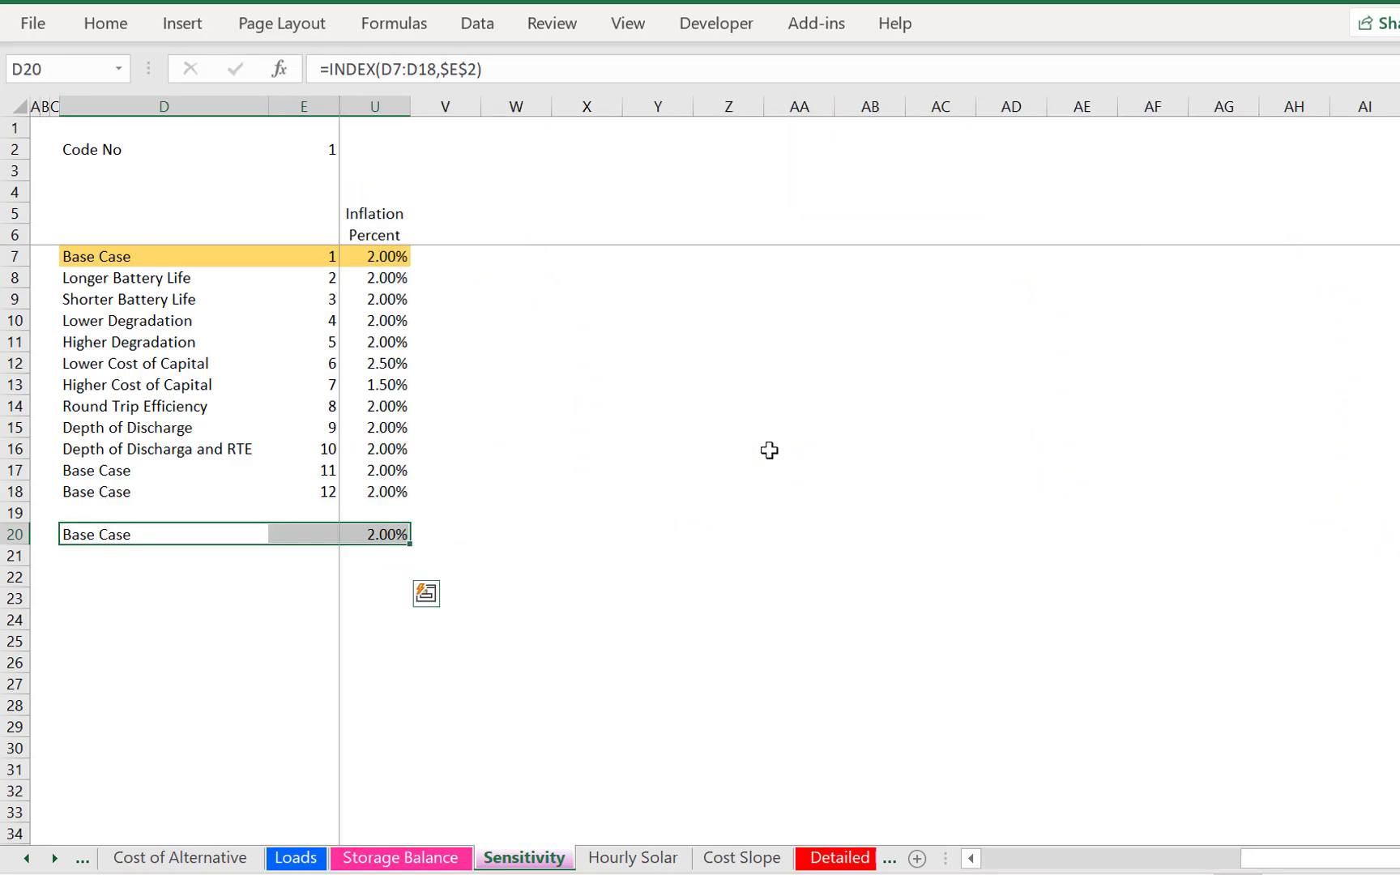
pyautogui.press('Right')
pyautogui.press('Right')
pyautogui.press('Right')
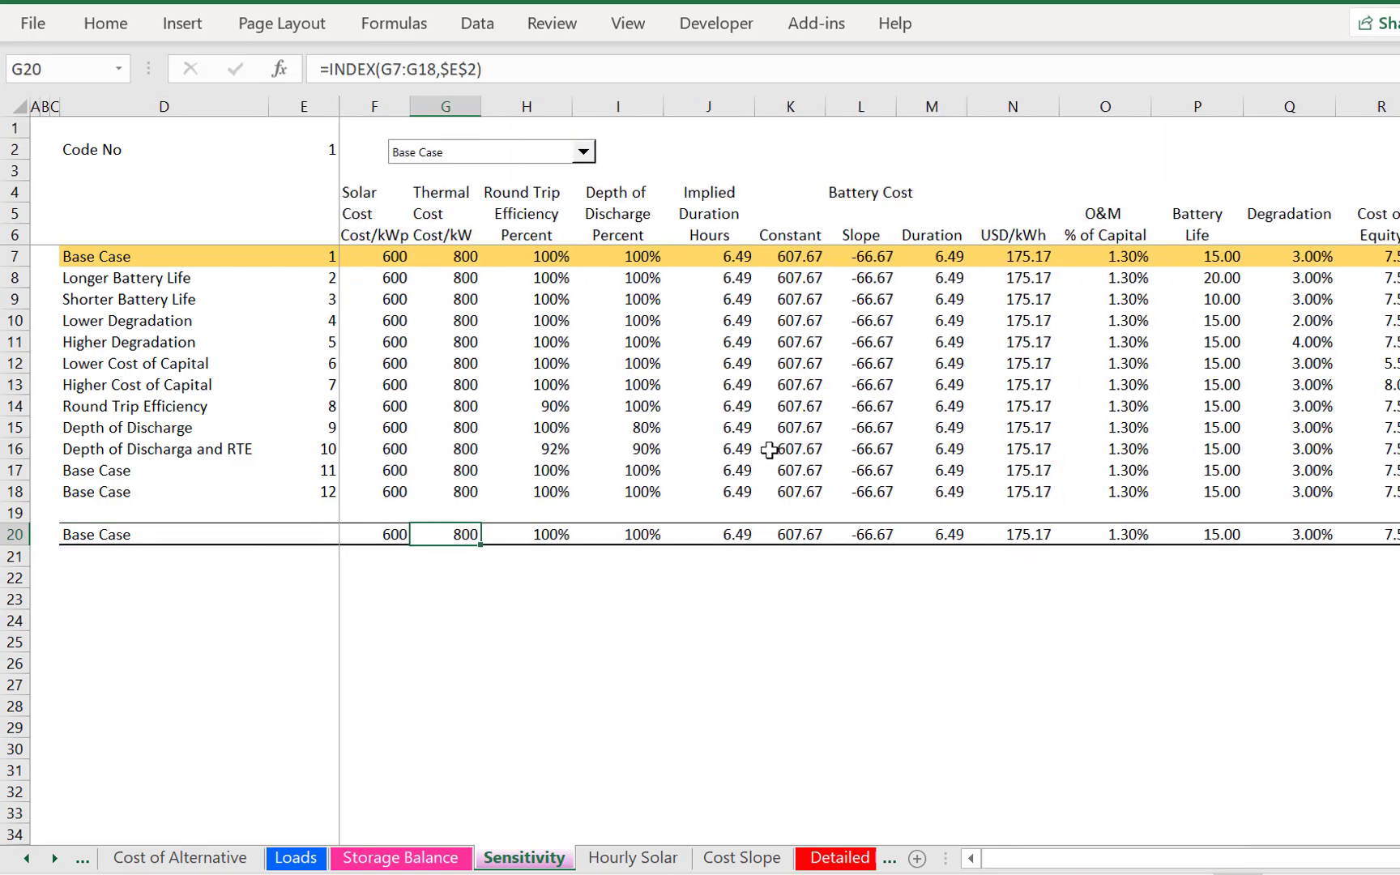
pyautogui.press('Left')
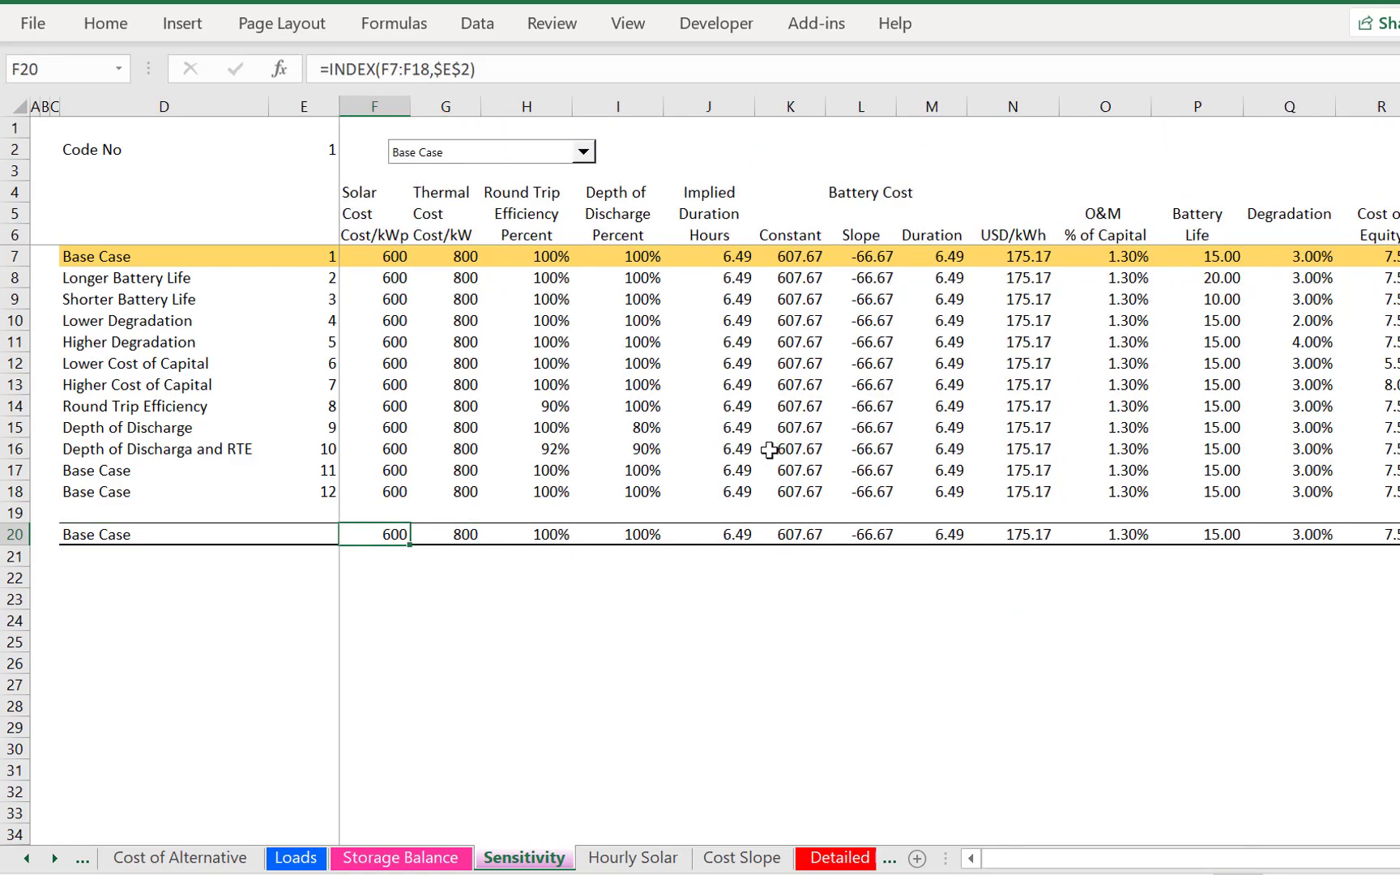
# Review the Detailed LCOE Calculator's Total Operating Costs row and the solar operating cost source.
pyautogui.hotkey('ctrl', 'pagedown')
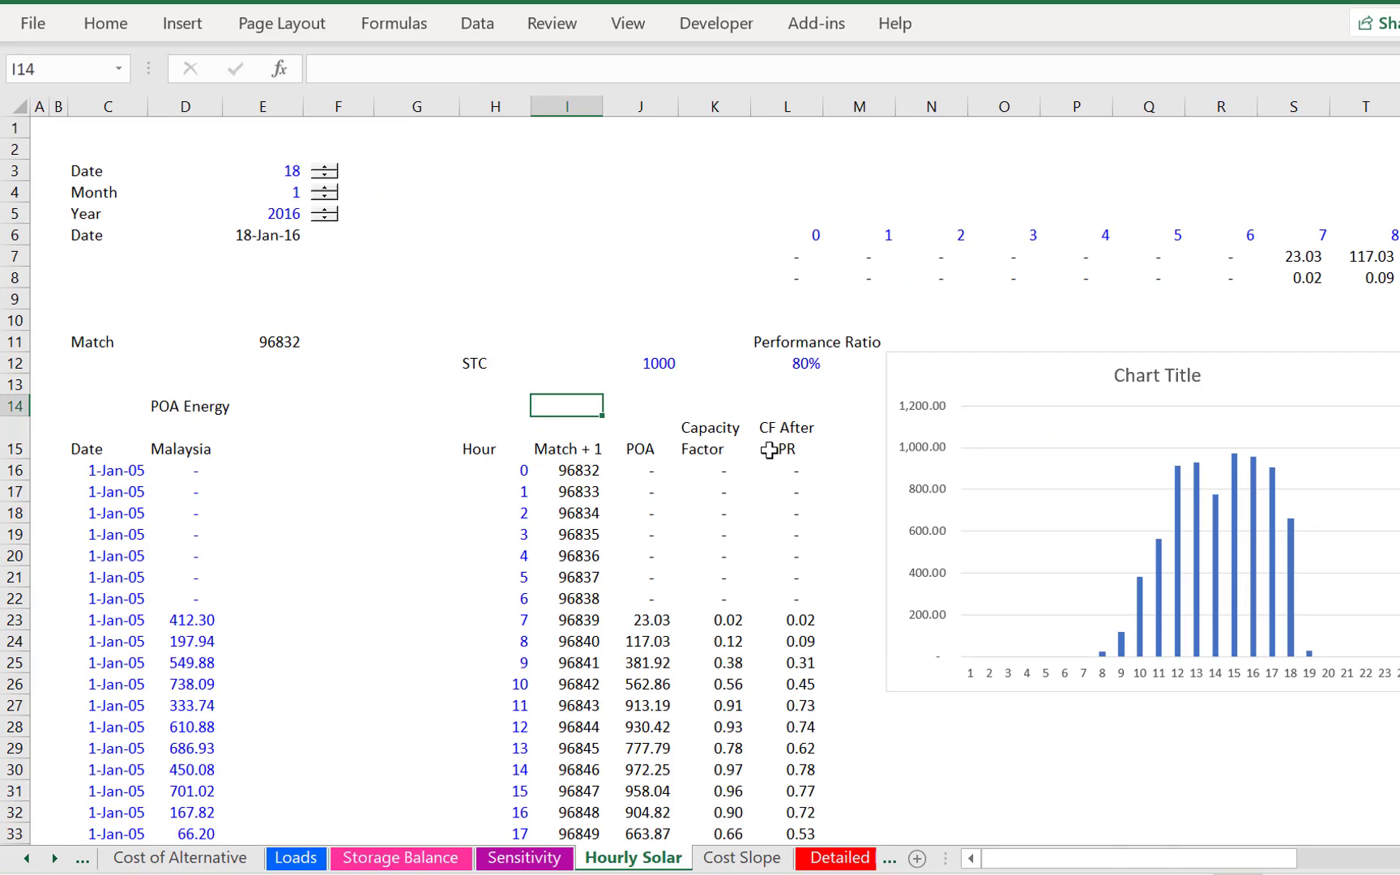
pyautogui.hotkey('ctrl', 'pageup')
pyautogui.hotkey('ctrl', 'pageup')
pyautogui.hotkey('ctrl', 'pagedown')
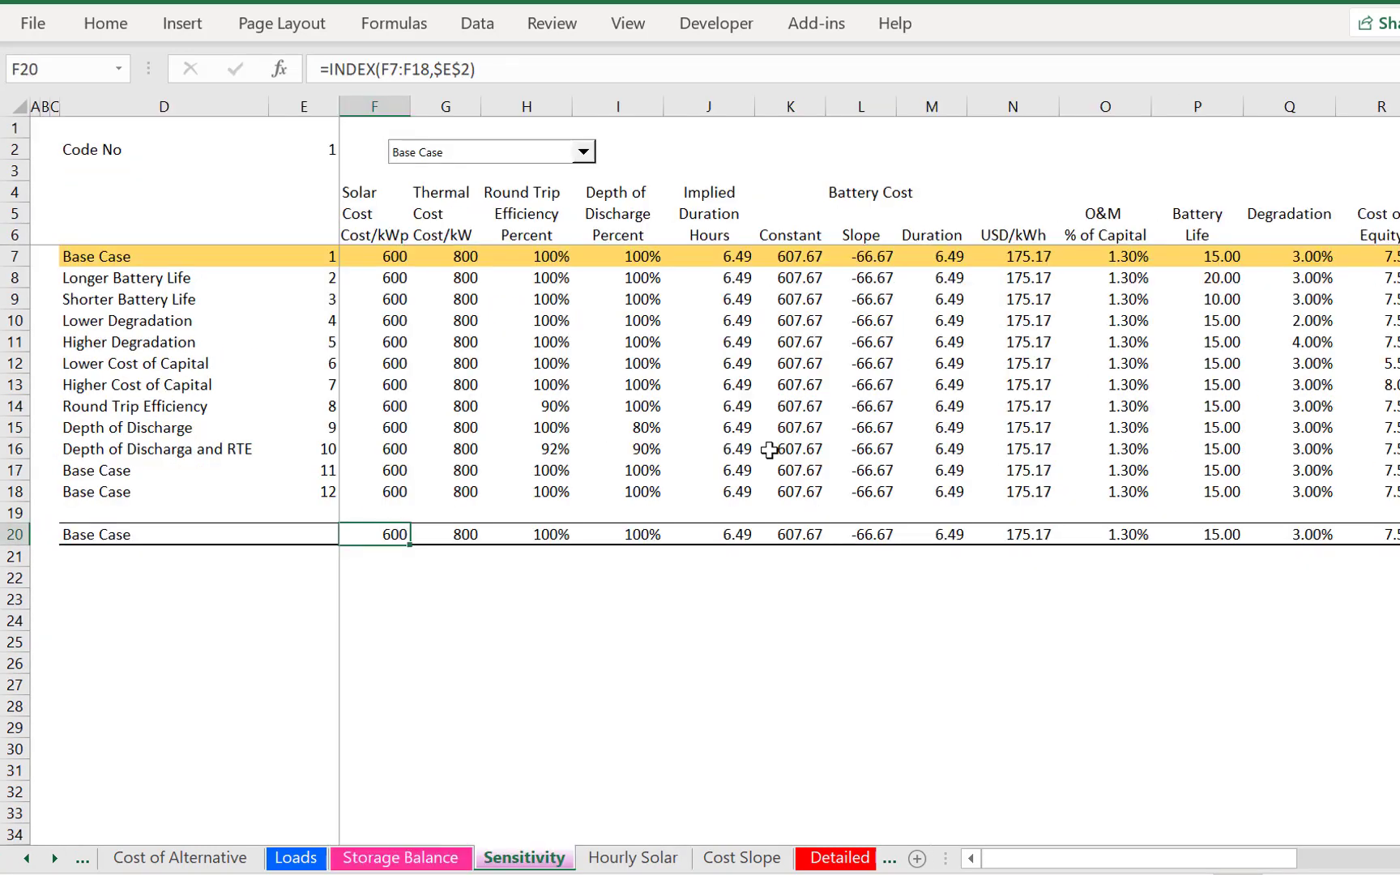
pyautogui.hotkey('ctrl', 'pagedown')
pyautogui.hotkey('ctrl', 'pagedown')
pyautogui.hotkey('ctrl', 'pagedown')
pyautogui.press('pagedown')
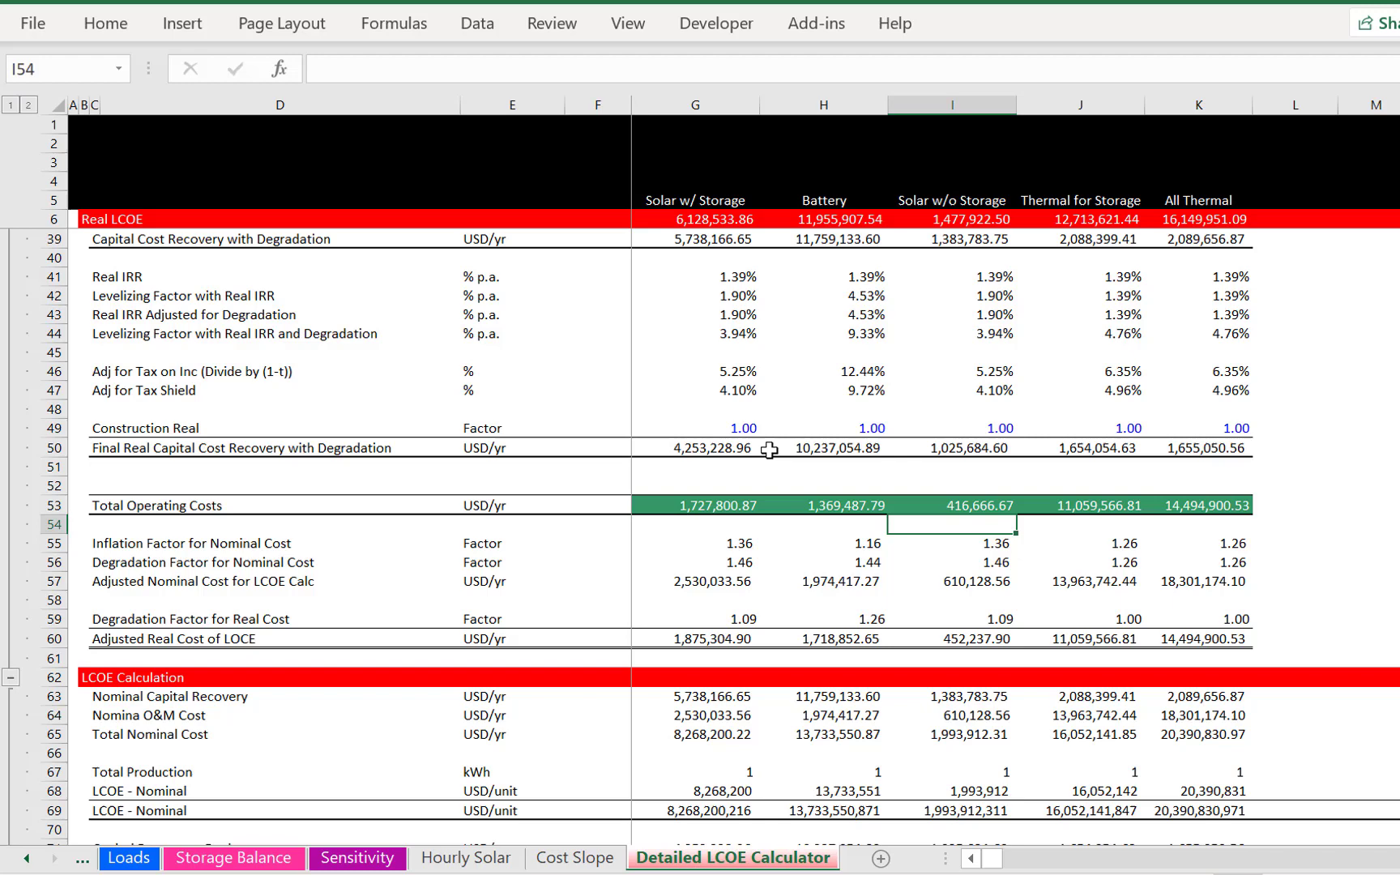
pyautogui.press('Up')
pyautogui.press('Left')
pyautogui.press('Left')
pyautogui.press('Left')
pyautogui.press('Right')
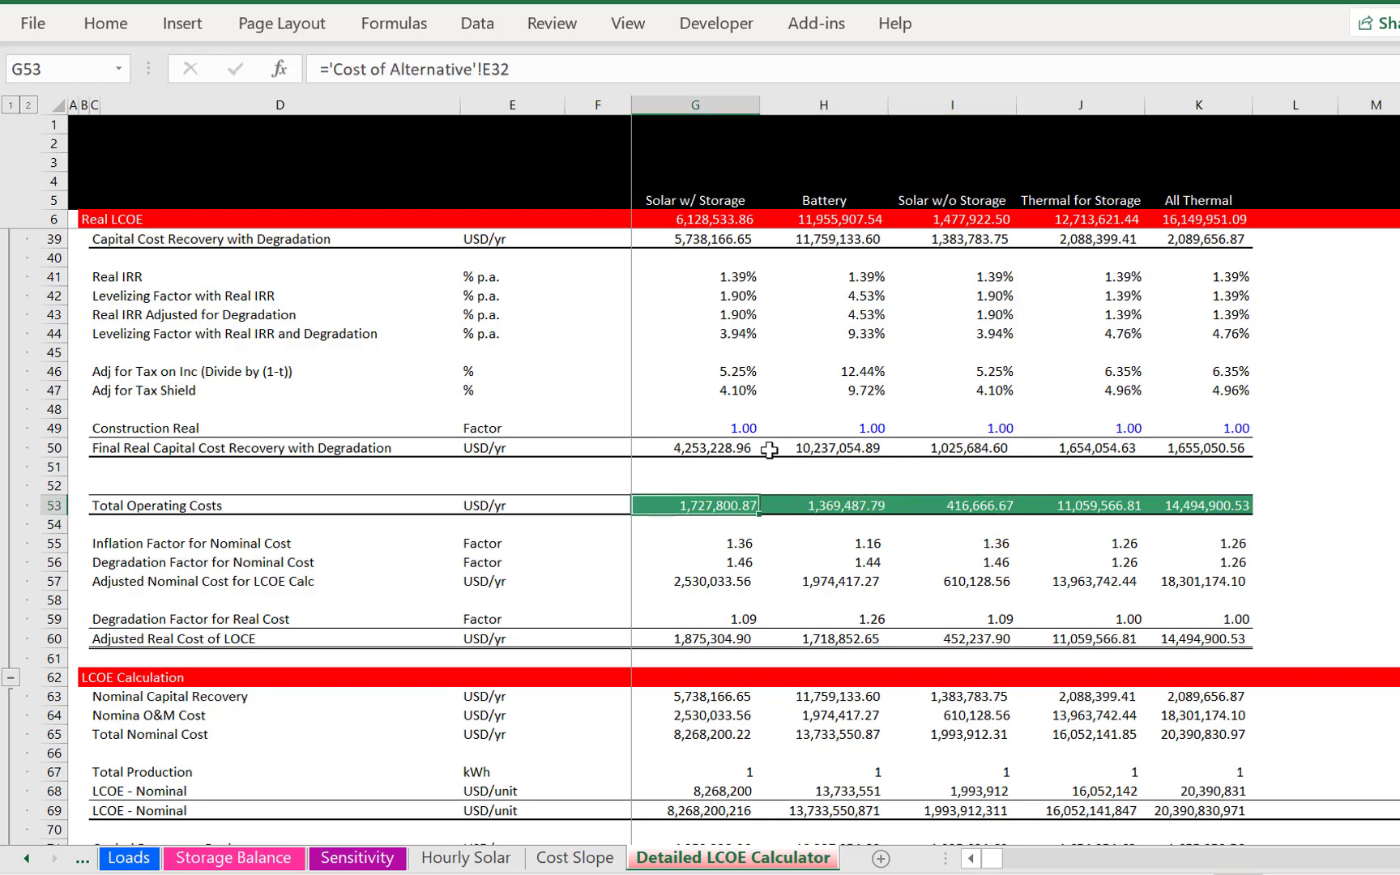
pyautogui.press('Down')
pyautogui.press('Down')
pyautogui.press('Down')
pyautogui.press('Down')
pyautogui.press('Down')
pyautogui.press('Down')
pyautogui.press('Down')
pyautogui.press('Down')
pyautogui.press('Down')
pyautogui.press('Down')
pyautogui.press('Down')
pyautogui.press('Down')
pyautogui.press('Down')
pyautogui.press('Down')
pyautogui.press('Down')
pyautogui.press('Down')
pyautogui.press('Down')
pyautogui.press('Down')
pyautogui.press('Down')
pyautogui.press('Down')
pyautogui.press('Down')
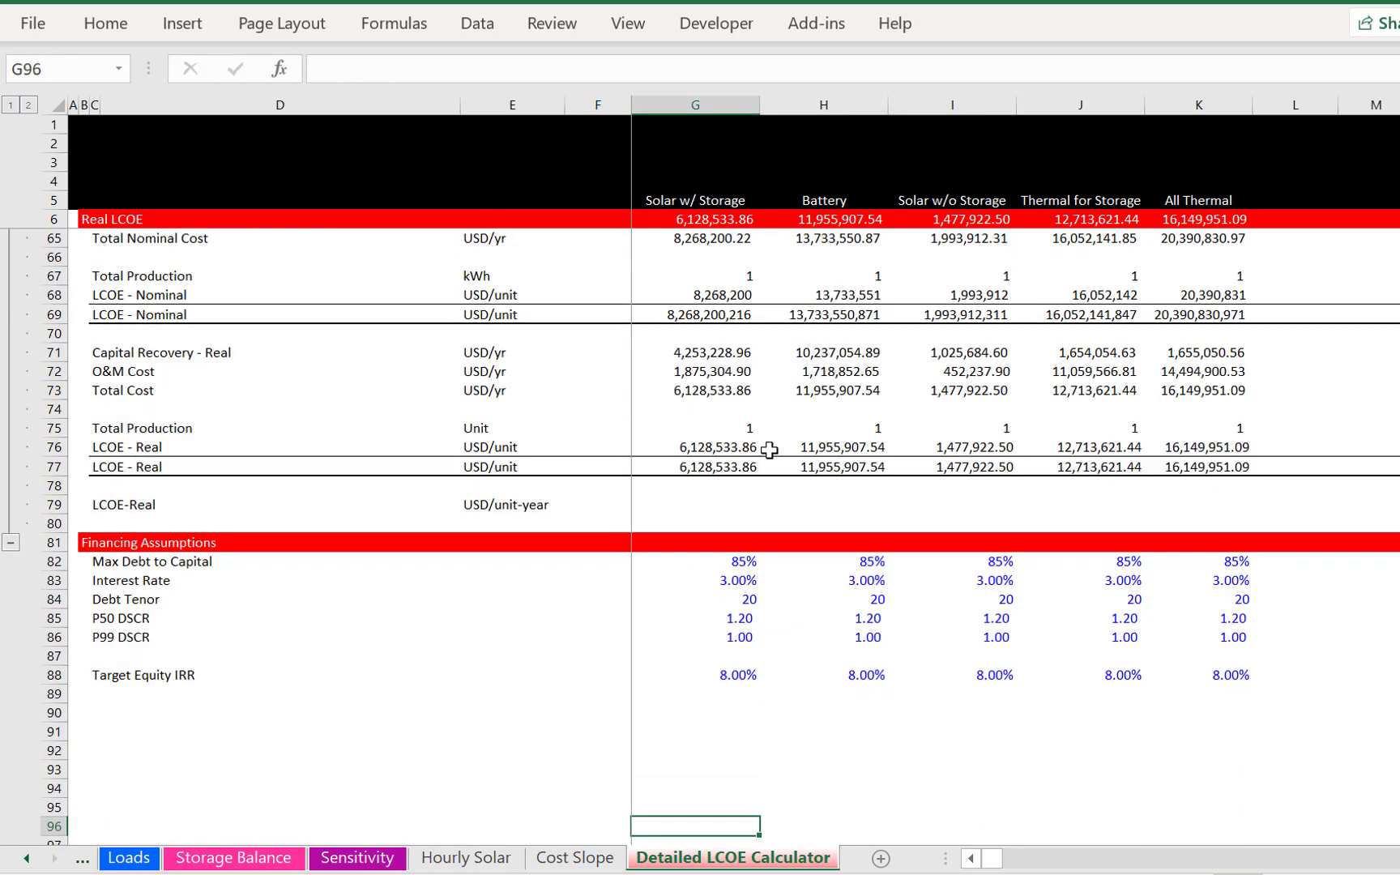
pyautogui.hotkey('ctrl', 'pageup')
pyautogui.hotkey('ctrl', 'pageup')
pyautogui.hotkey('ctrl', 'pageup')
pyautogui.hotkey('ctrl', 'pageup')
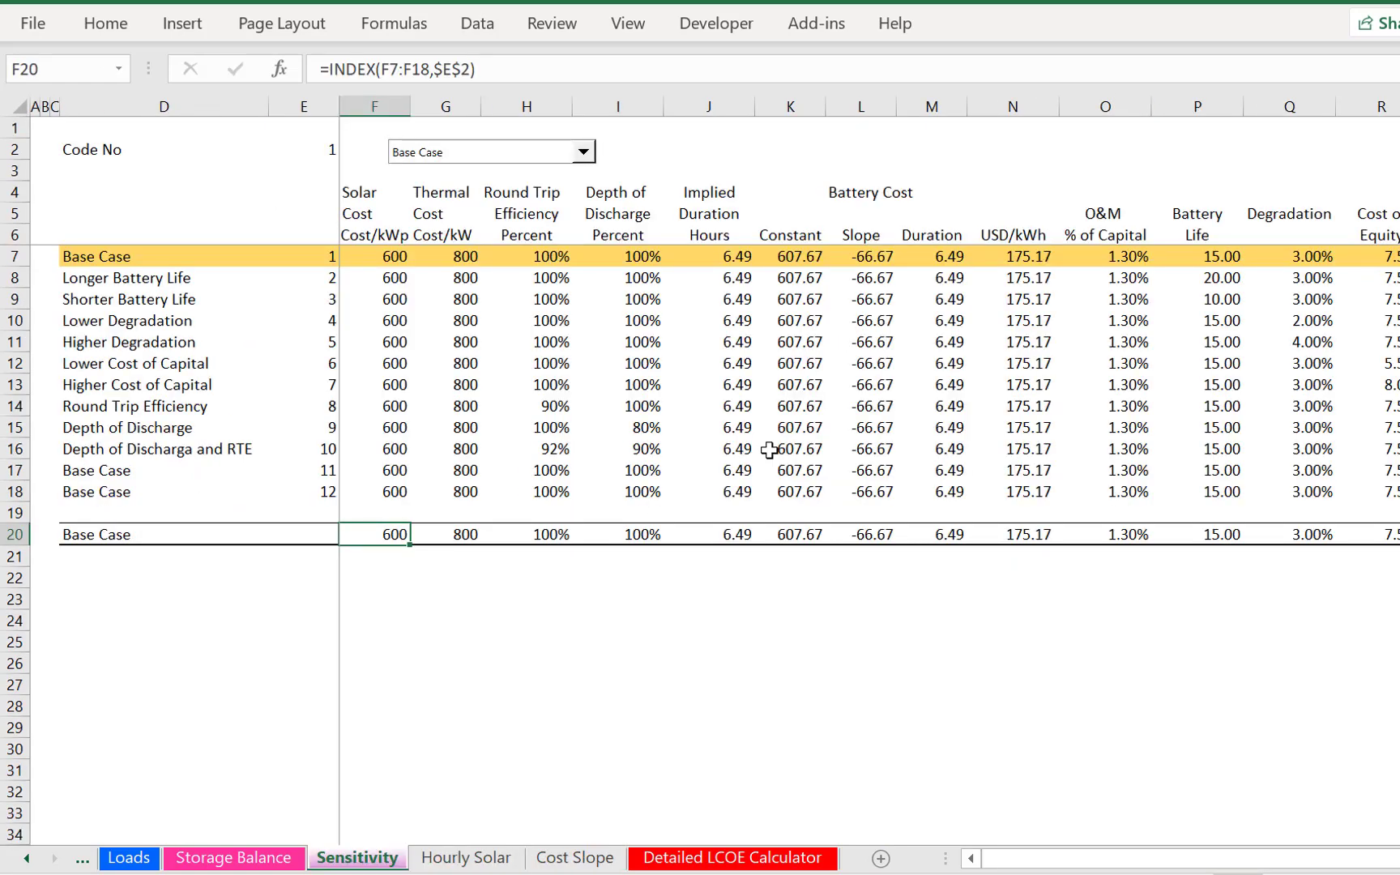
# Return to Cost of Alternative and trace the E21 solar capital expenditure and E15 daily production.
pyautogui.hotkey('ctrl', 'pageup')
pyautogui.hotkey('ctrl', 'pageup')
pyautogui.hotkey('ctrl', 'pageup')
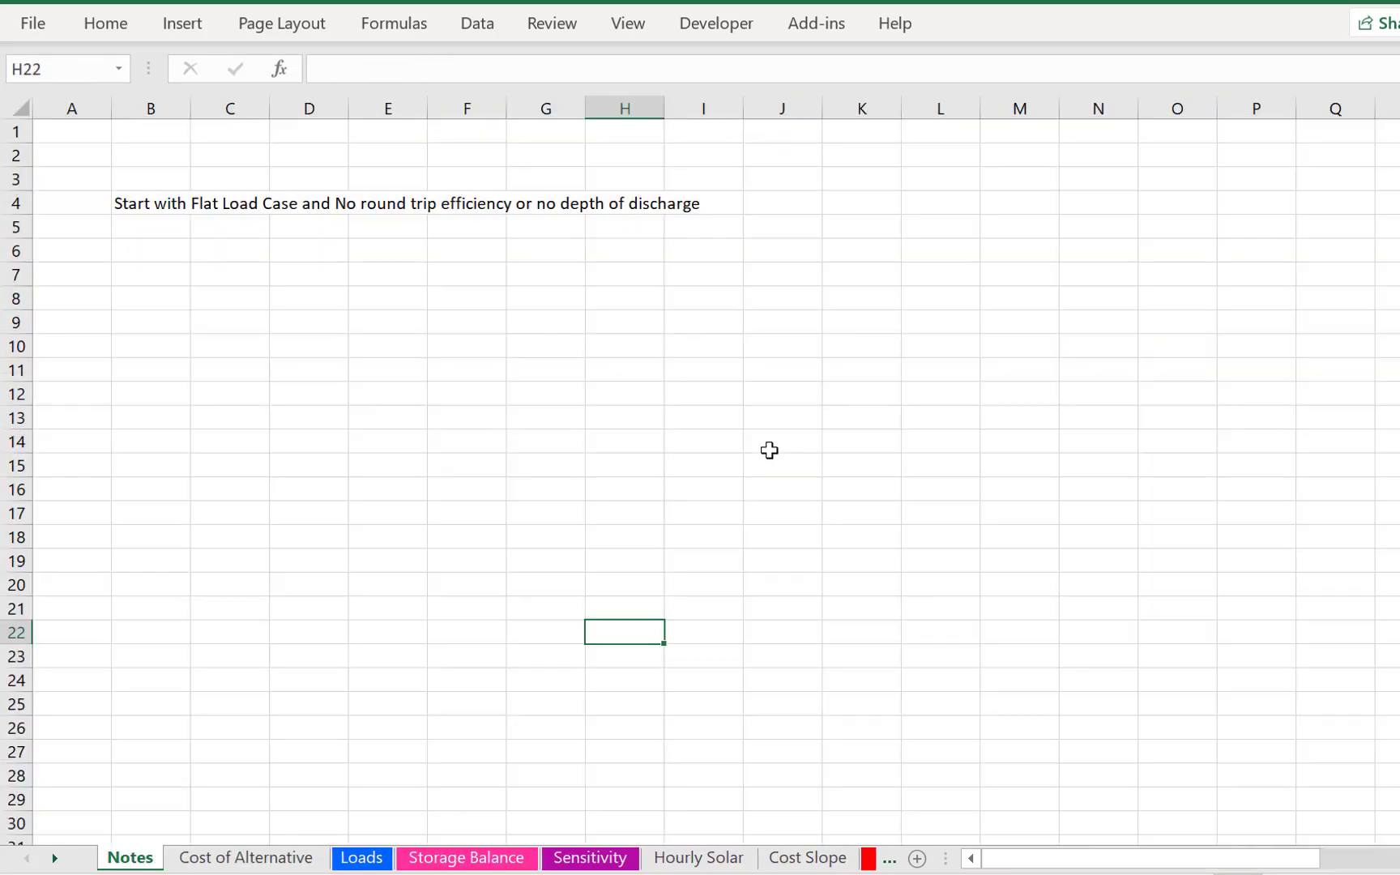
pyautogui.hotkey('ctrl', 'pagedown')
pyautogui.hotkey('ctrl', 'pageup')
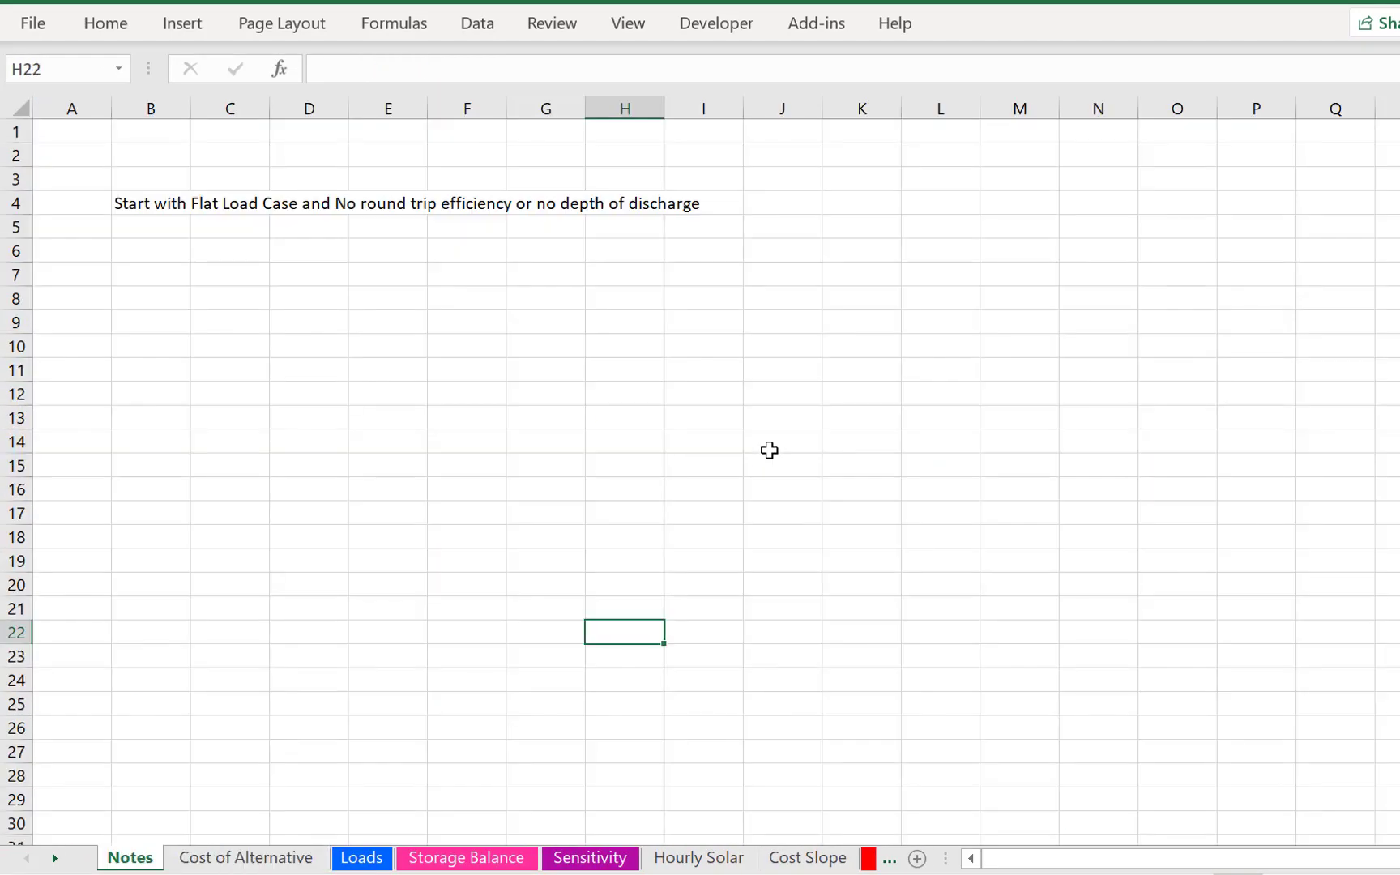
pyautogui.hotkey('ctrl', 'pagedown')
pyautogui.press('Up')
pyautogui.press('Down')
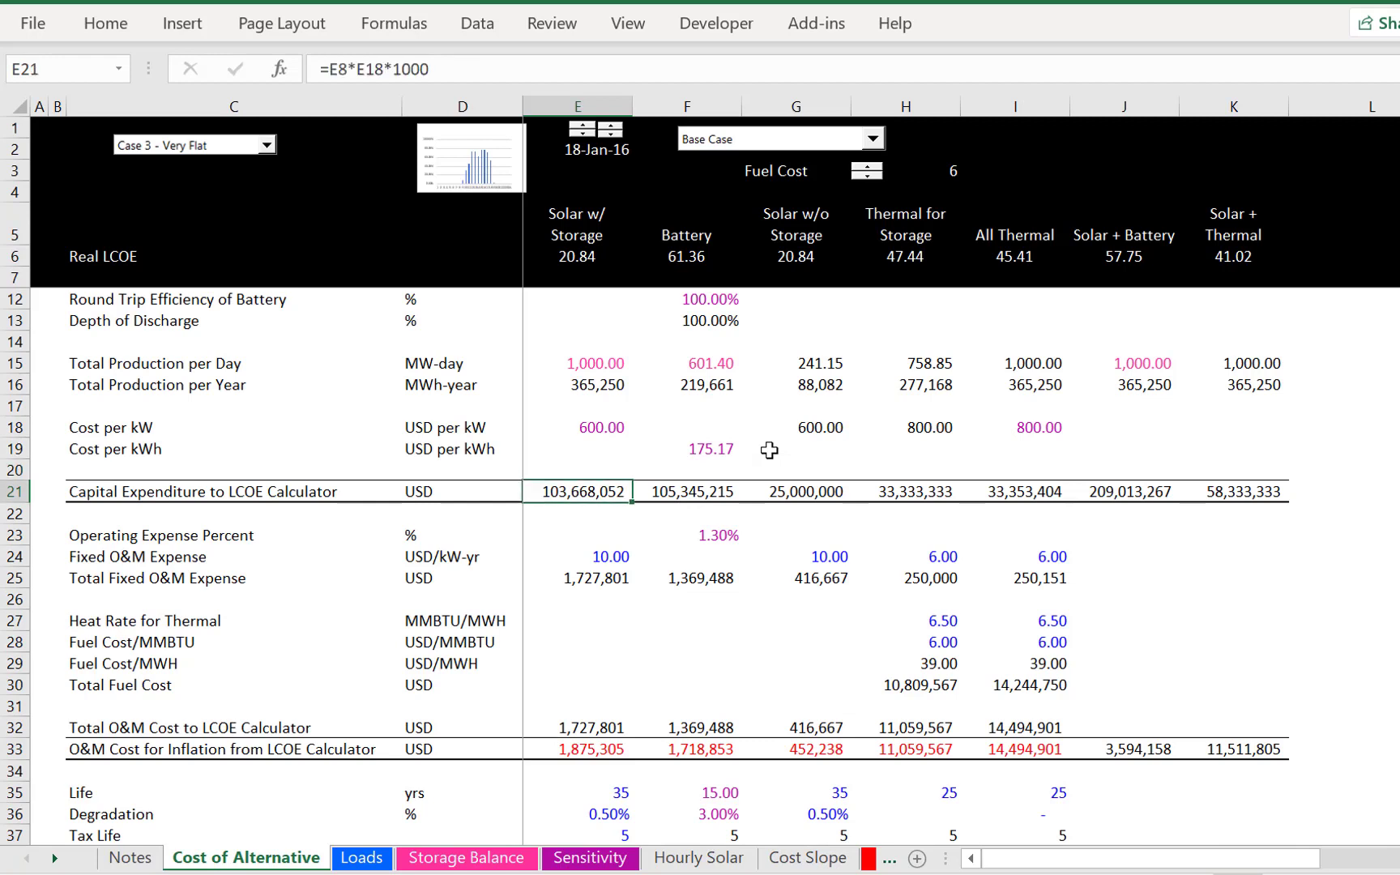
pyautogui.press('Up')
pyautogui.press('Up')
pyautogui.press('Up')
pyautogui.press('Up')
pyautogui.press('Up')
pyautogui.press('Up')
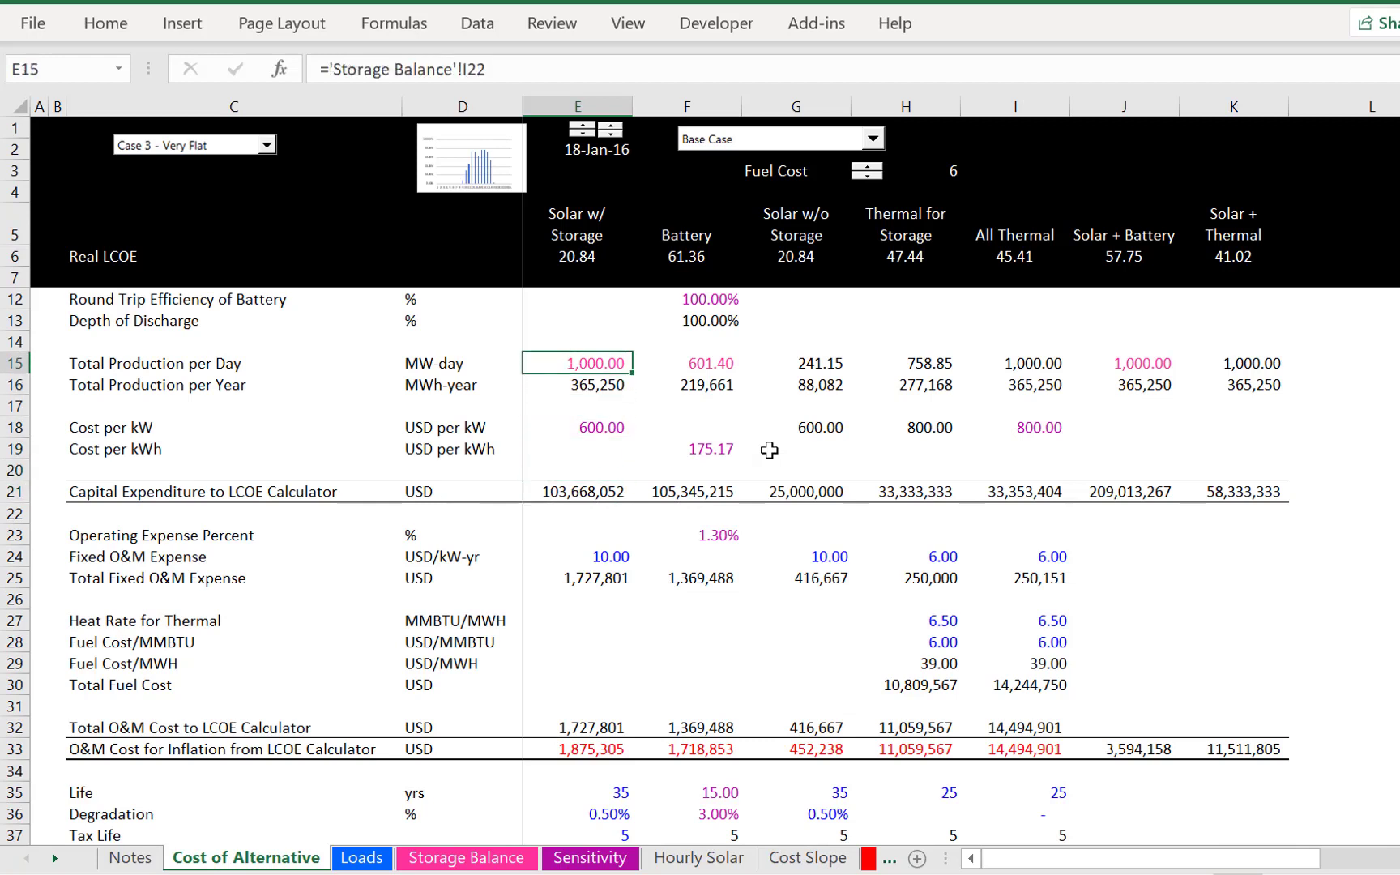
# Pick Perfectly Flat Load from the C2 load case list.
pyautogui.click(256, 150)
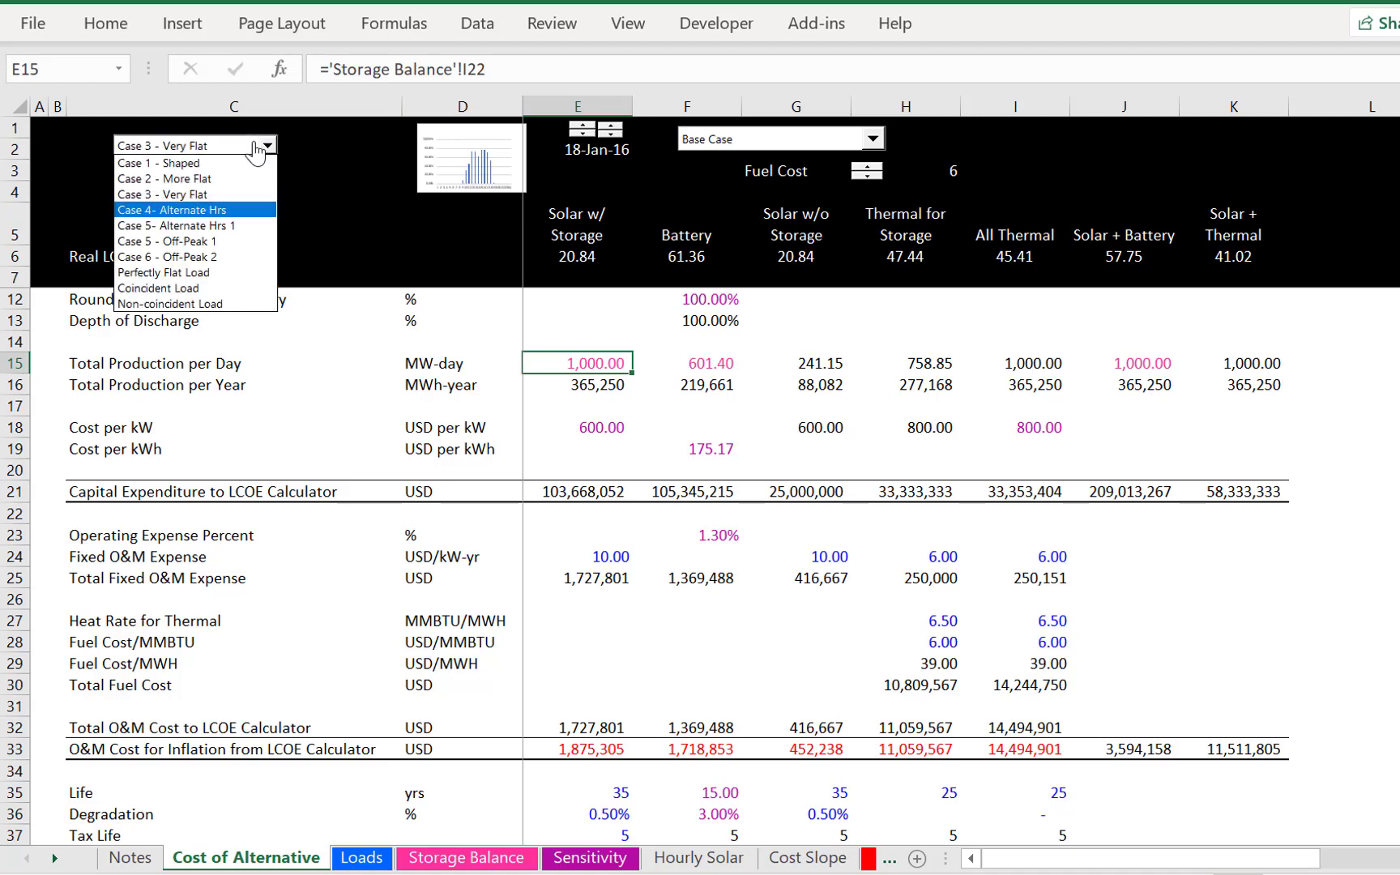
pyautogui.click(256, 150)
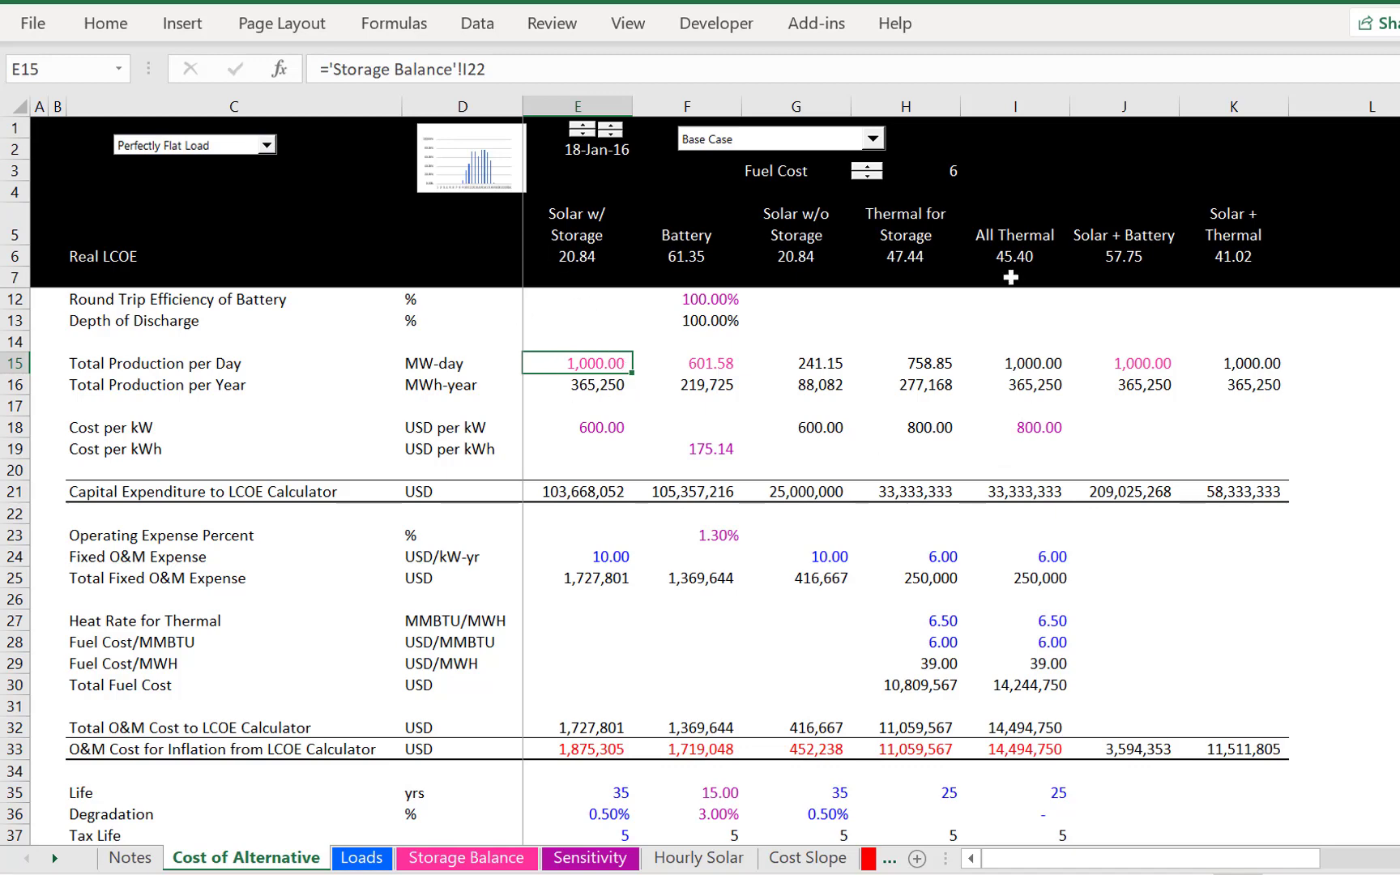
pyautogui.click(772, 362)
pyautogui.press('Up')
pyautogui.press('Up')
pyautogui.press('Up')
pyautogui.press('Up')
pyautogui.press('Up')
pyautogui.press('Up')
pyautogui.press('Up')
pyautogui.press('Up')
pyautogui.press('Up')
pyautogui.press('Up')
pyautogui.press('Up')
pyautogui.press('Up')
pyautogui.press('Up')
pyautogui.press('Up')
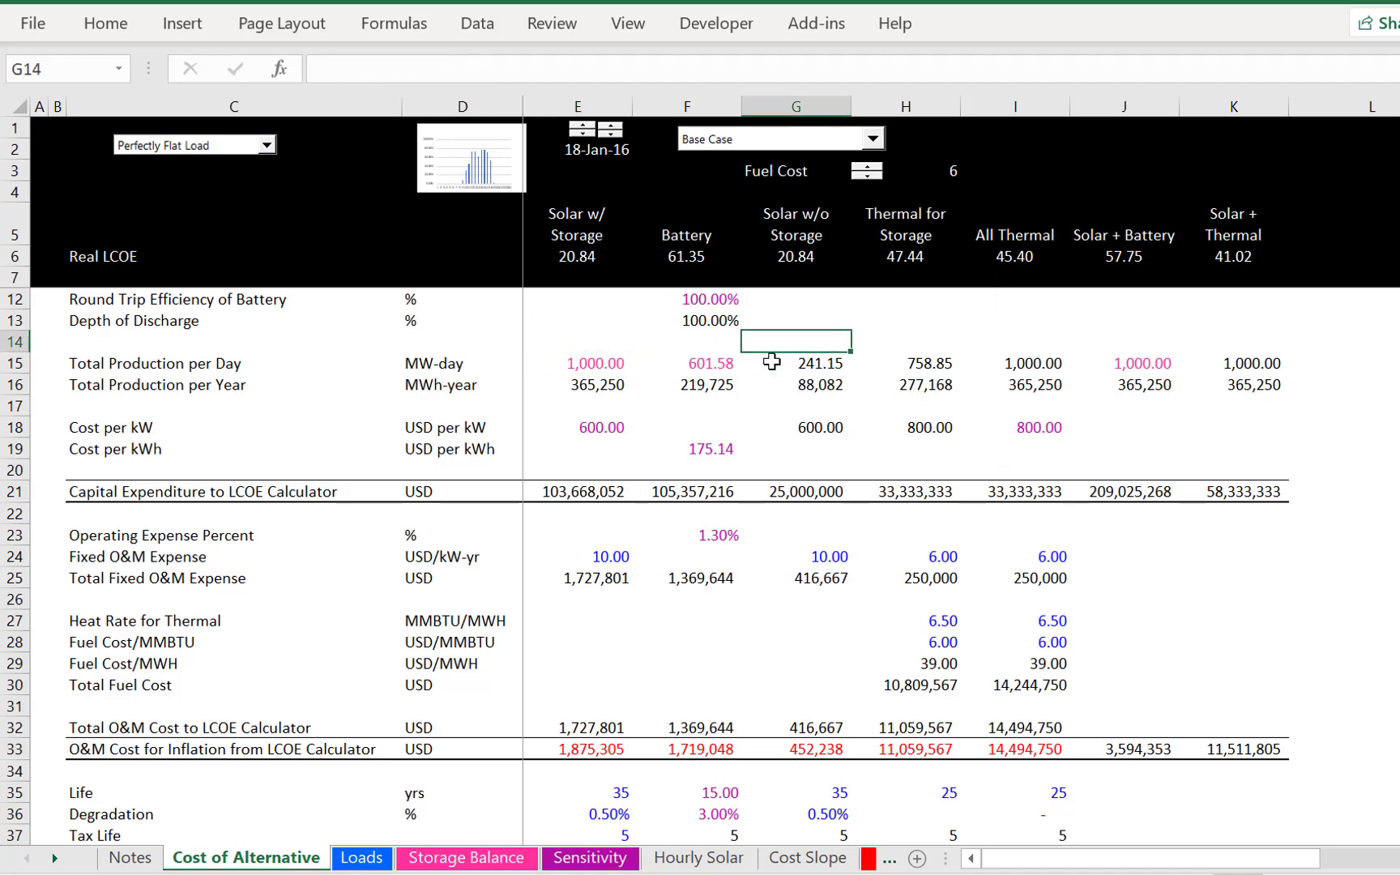
pyautogui.press('Down')
pyautogui.press('Down')
pyautogui.press('Down')
pyautogui.press('Down')
pyautogui.press('Down')
pyautogui.press('Down')
pyautogui.press('Down')
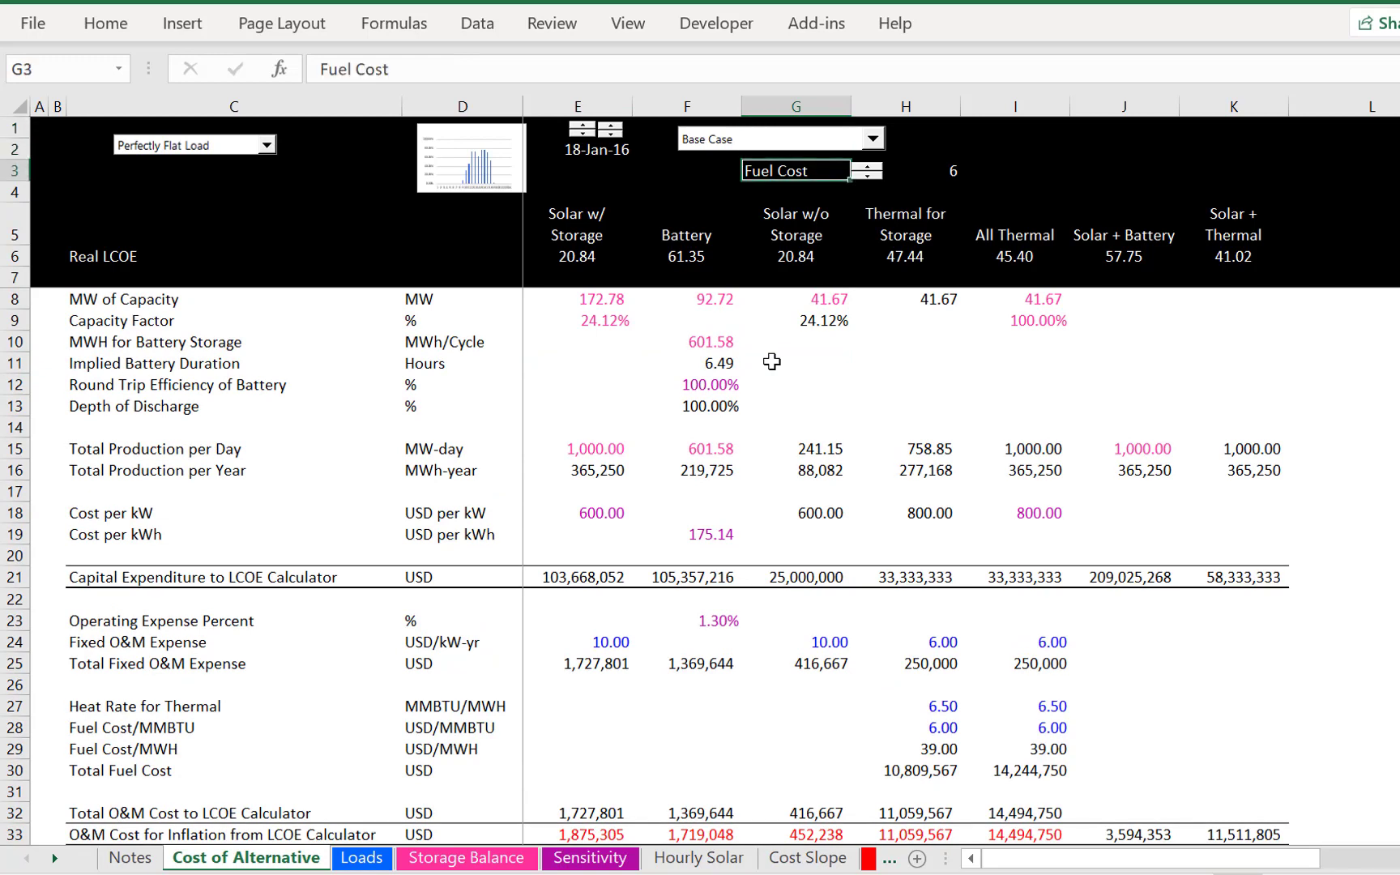
pyautogui.press('Left')
pyautogui.press('Left')
pyautogui.press('Left')
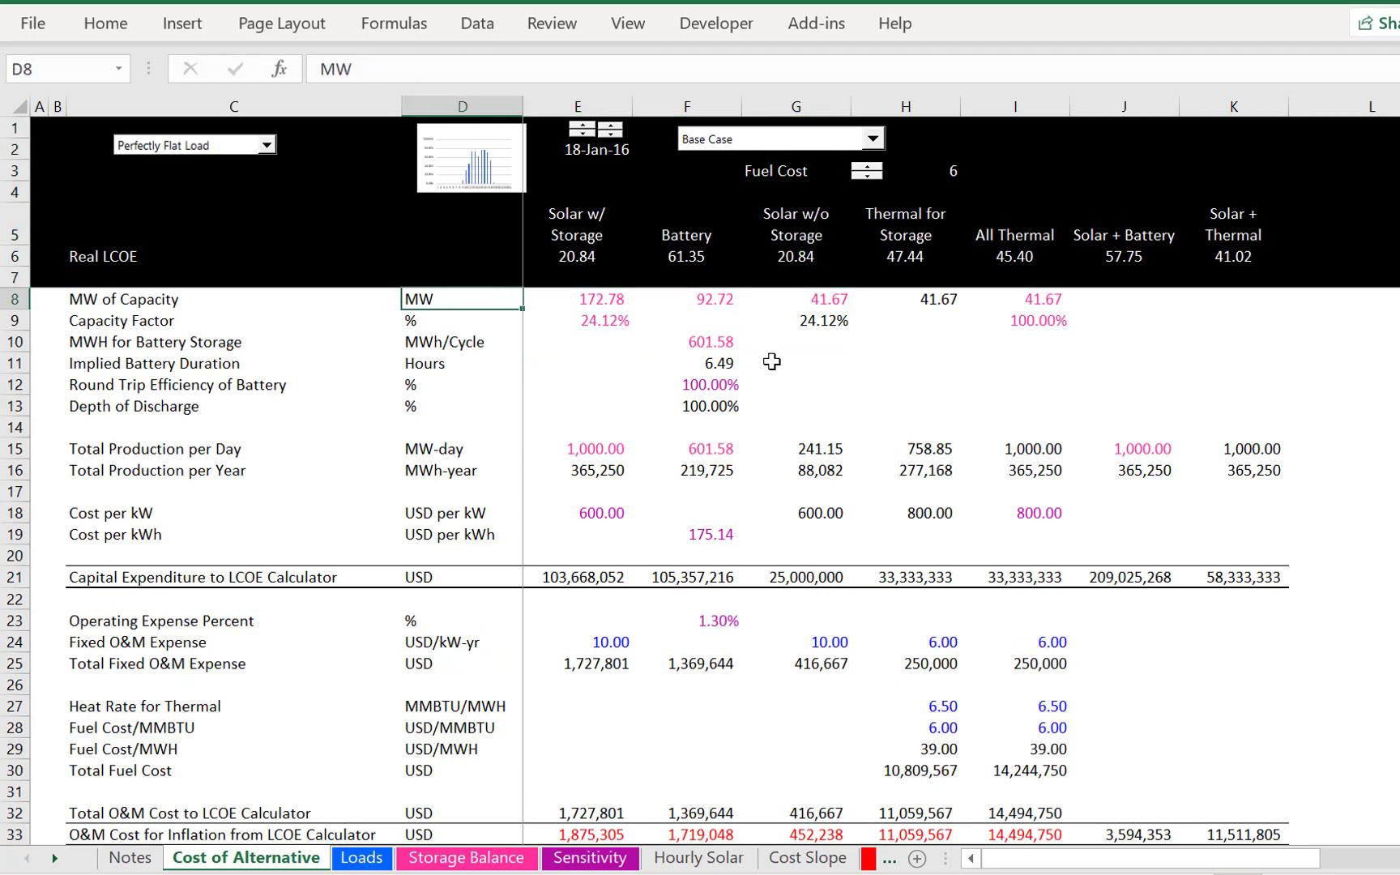
pyautogui.press('Right')
pyautogui.press('Right')
pyautogui.press('Right')
pyautogui.press('Right')
pyautogui.press('Right')
pyautogui.press('Left')
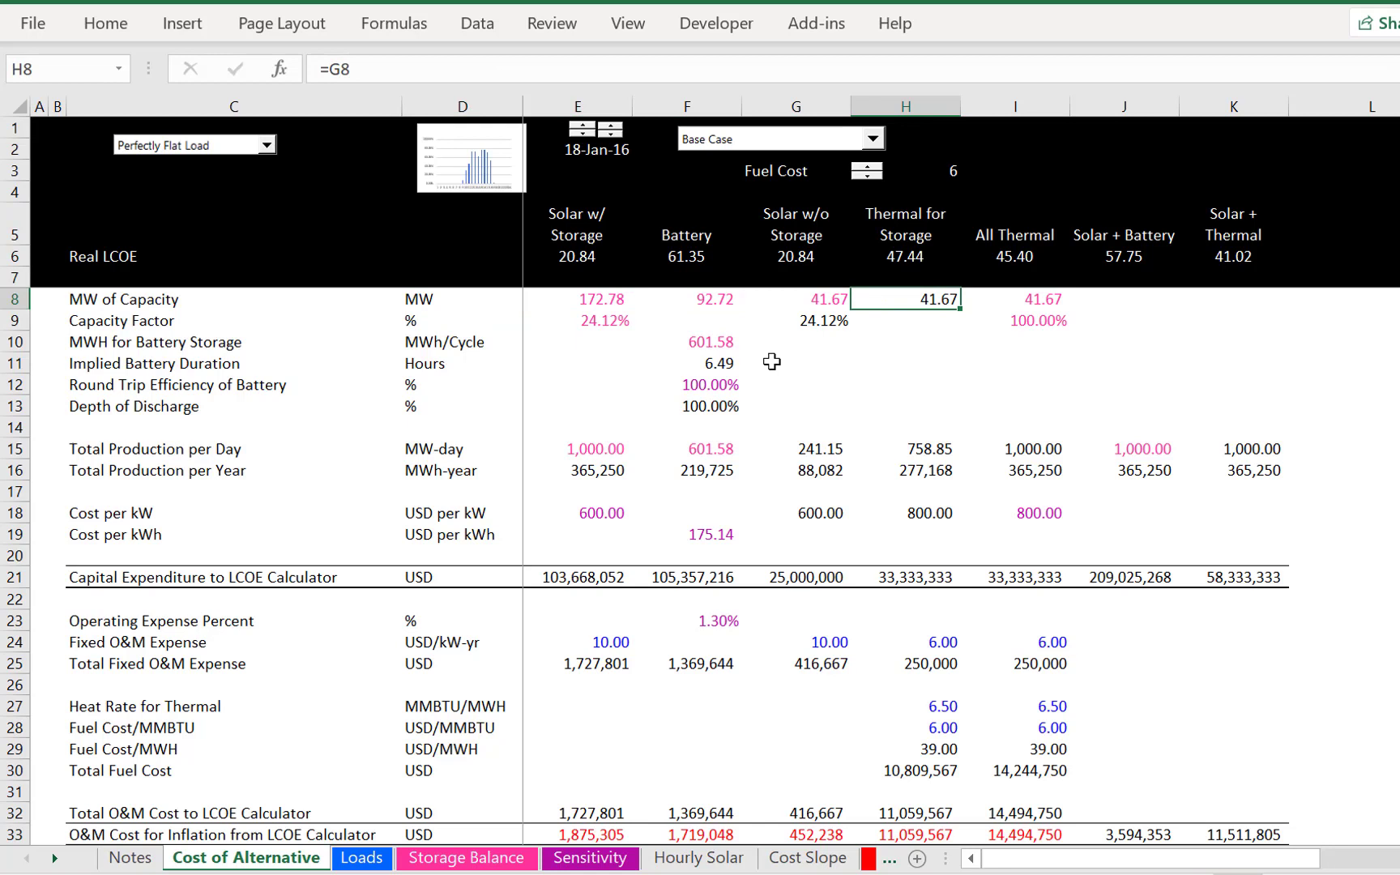
pyautogui.press('Left')
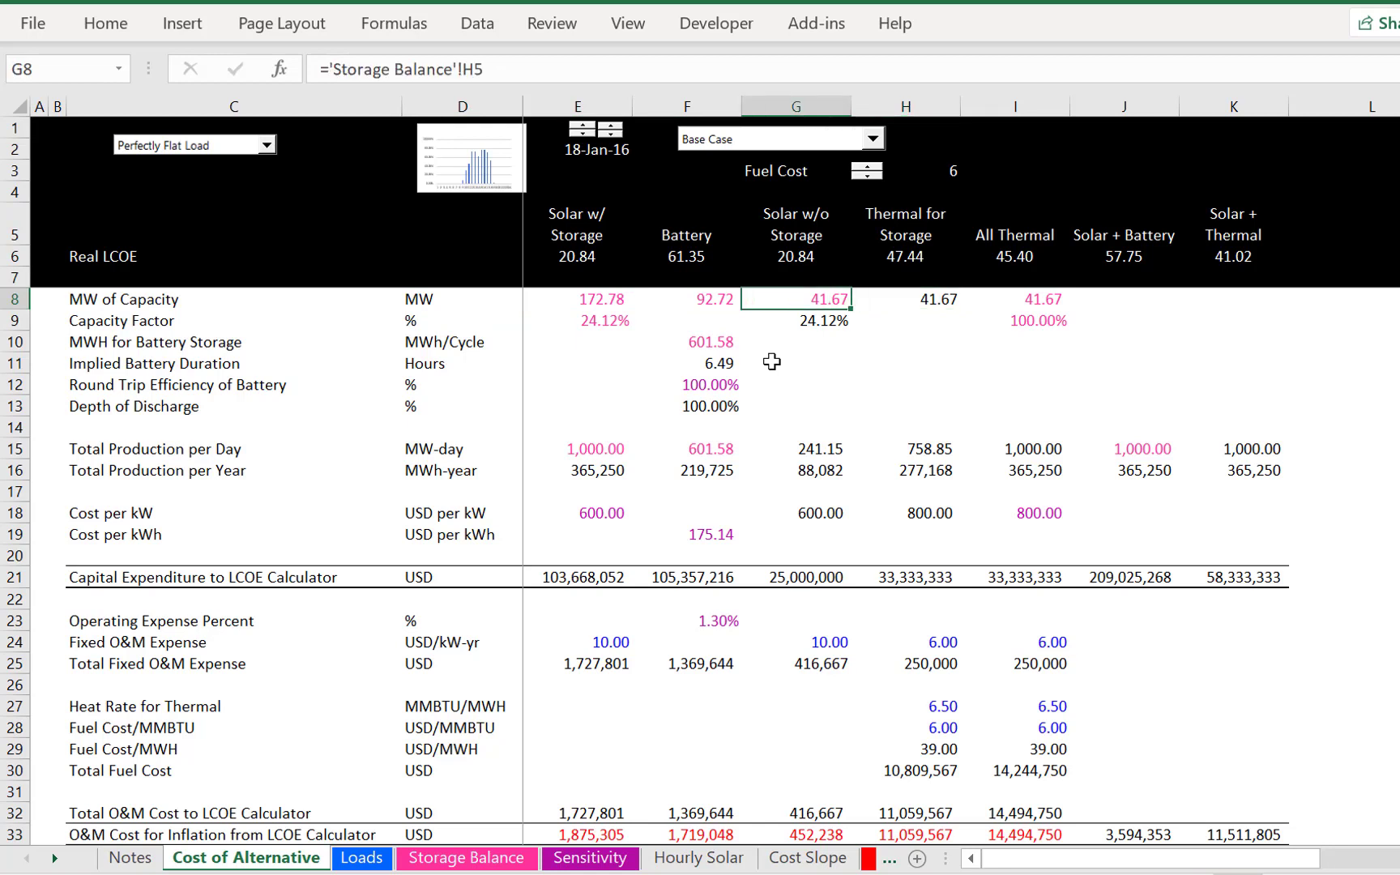
pyautogui.press('Right')
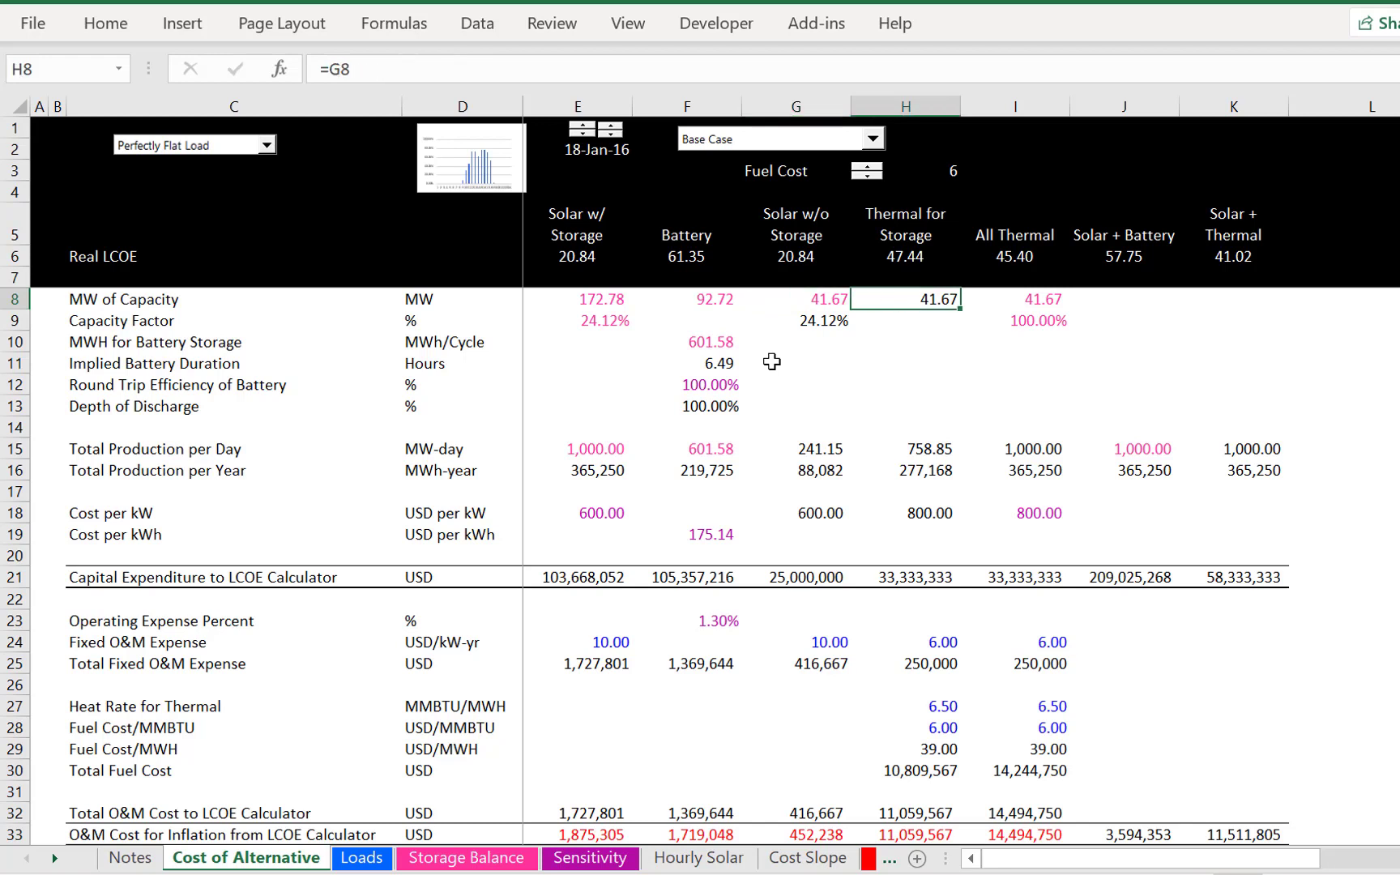
pyautogui.press('Left')
pyautogui.press('Down')
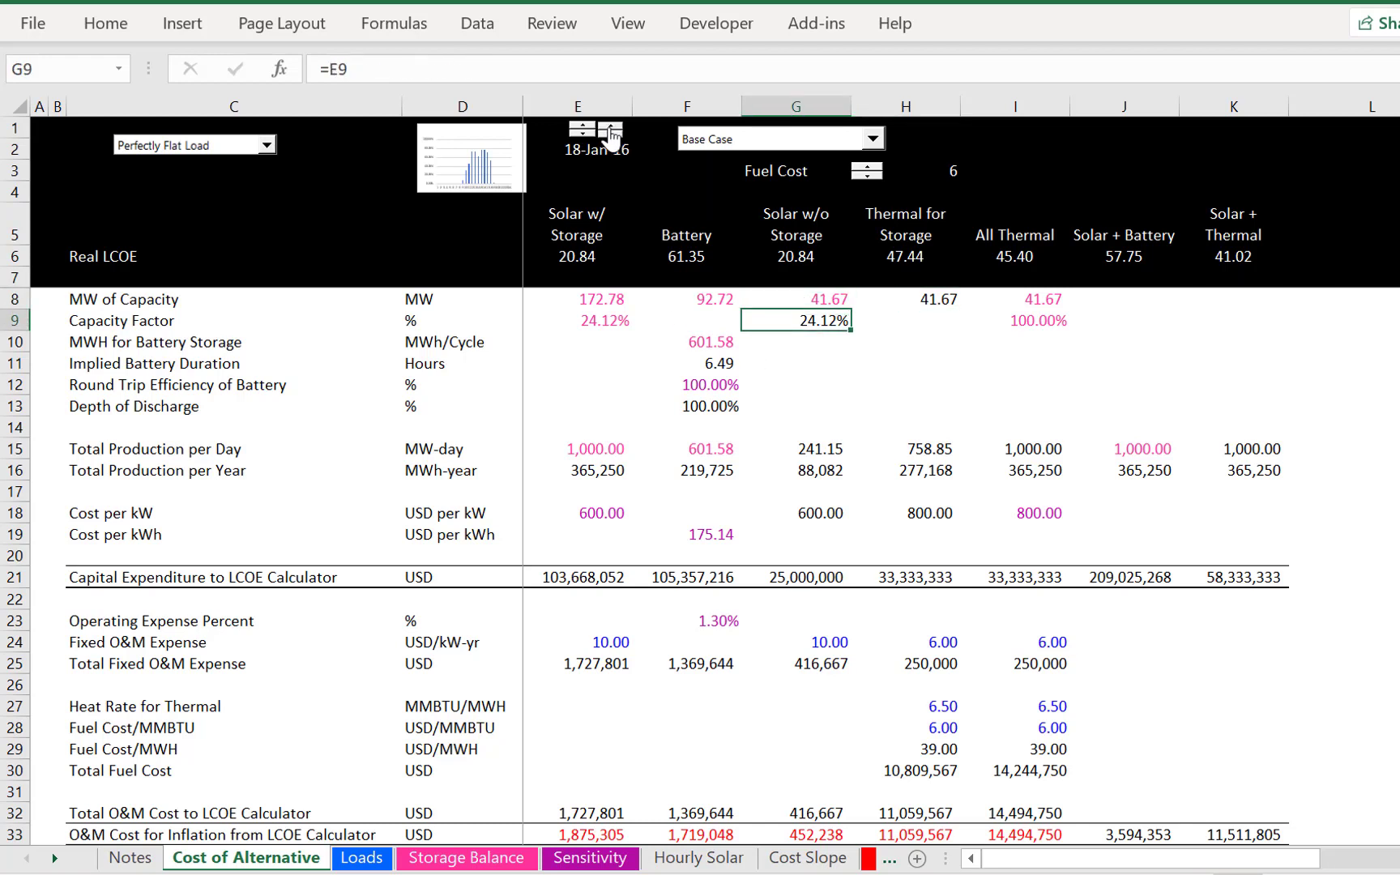
pyautogui.click(584, 132)
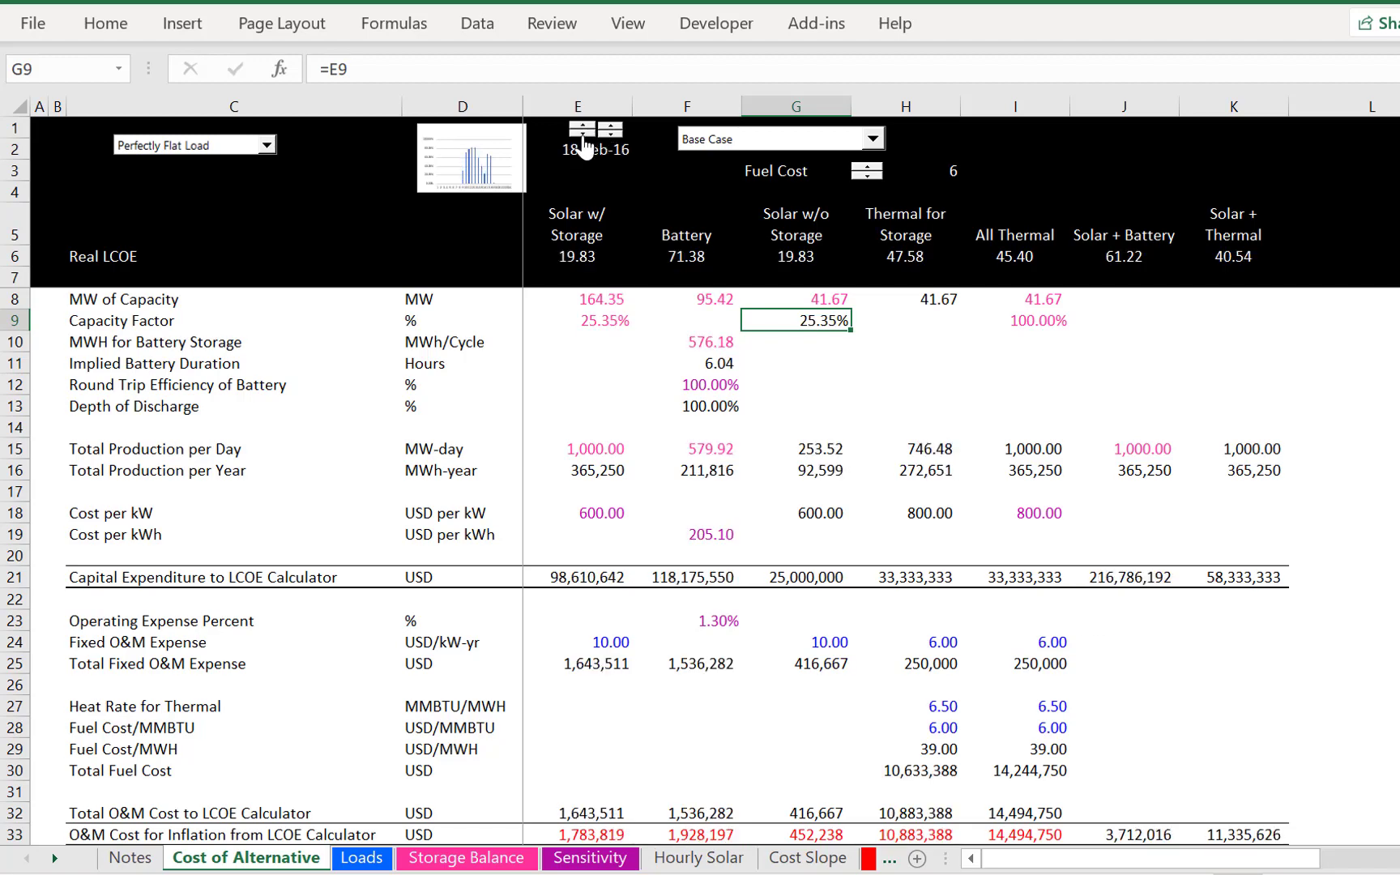
pyautogui.click(583, 128)
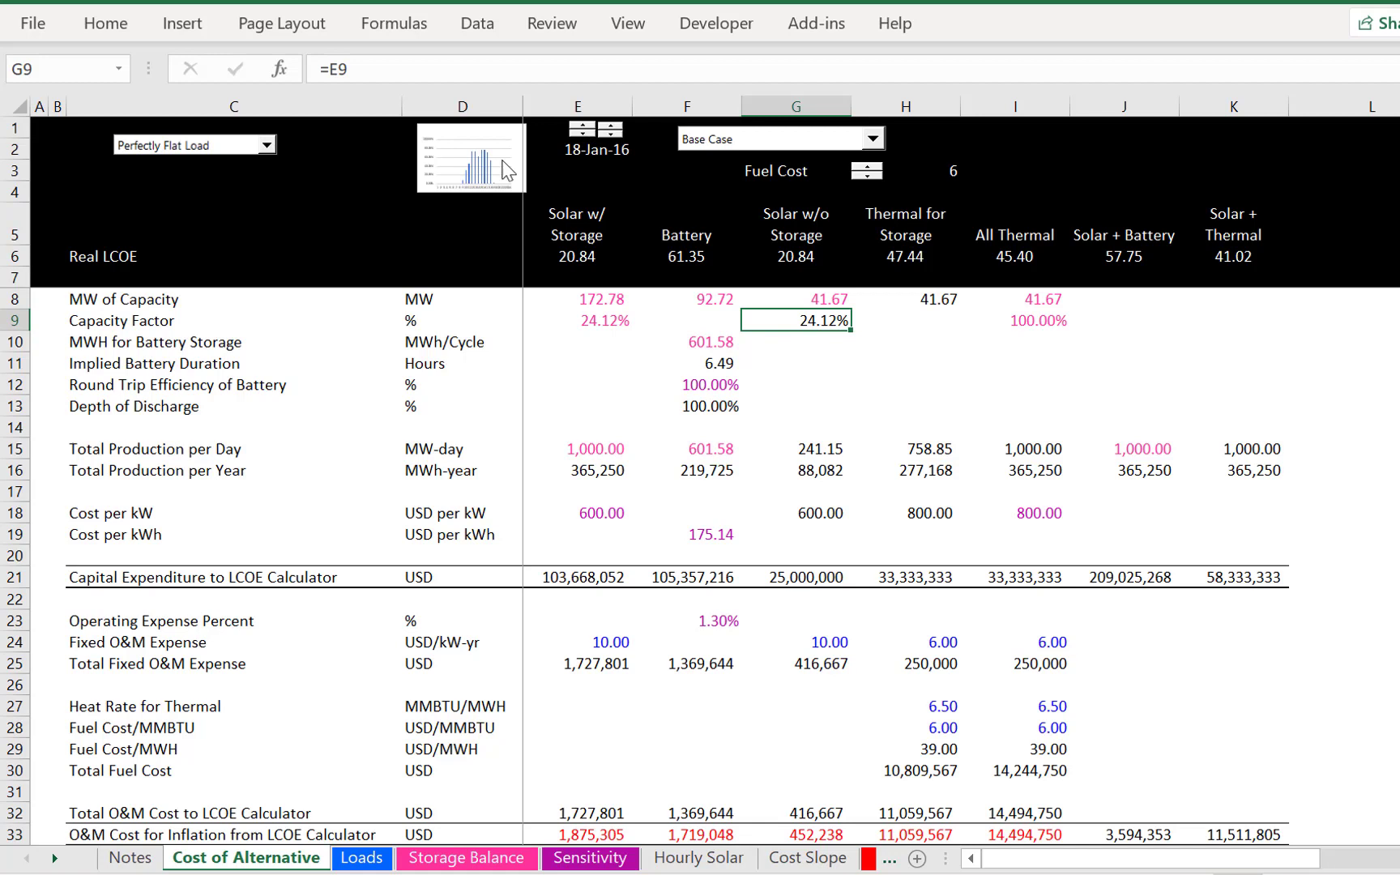
pyautogui.click(589, 320)
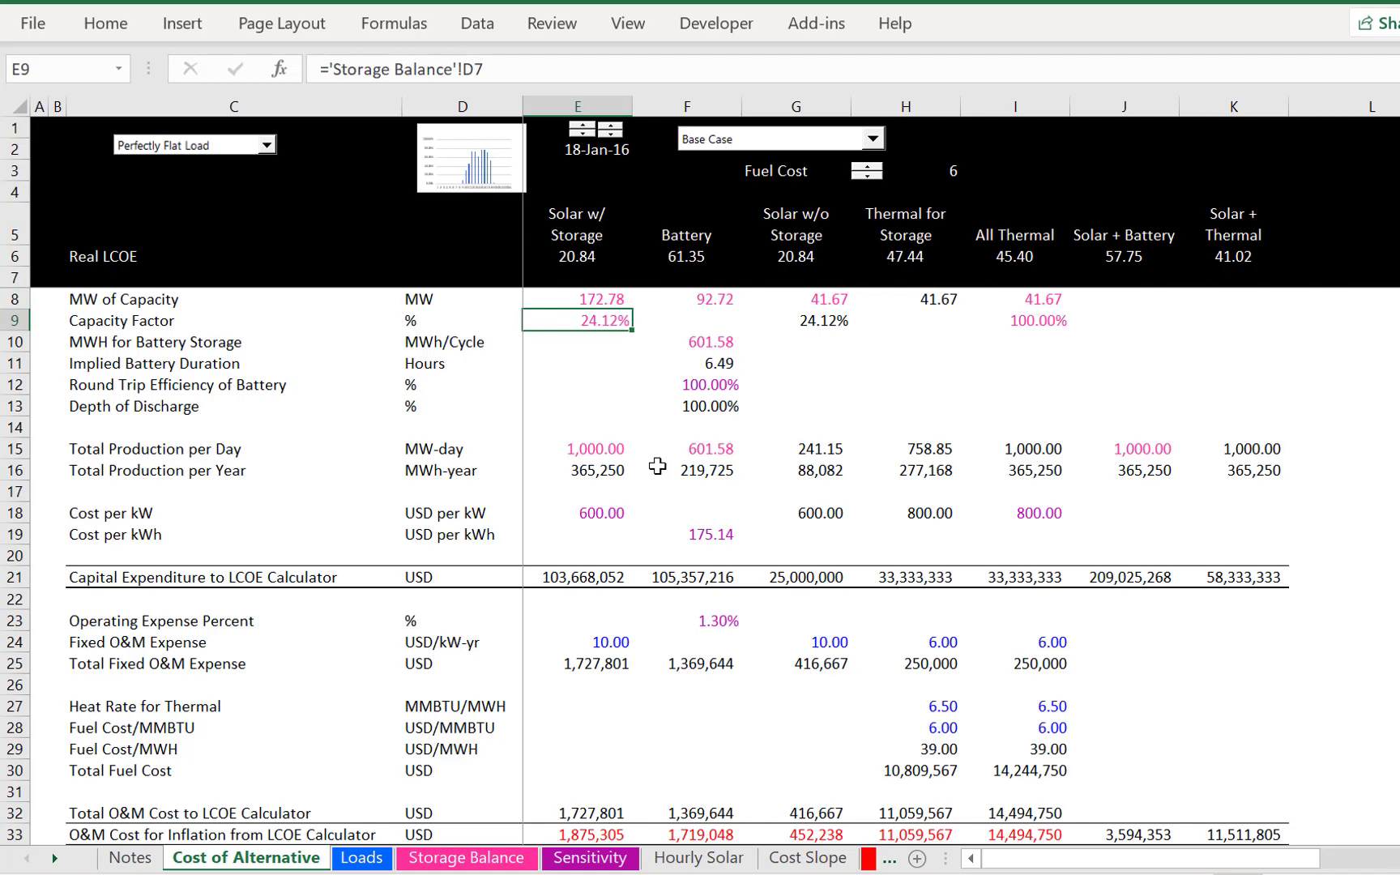
pyautogui.press('Down')
pyautogui.press('Right')
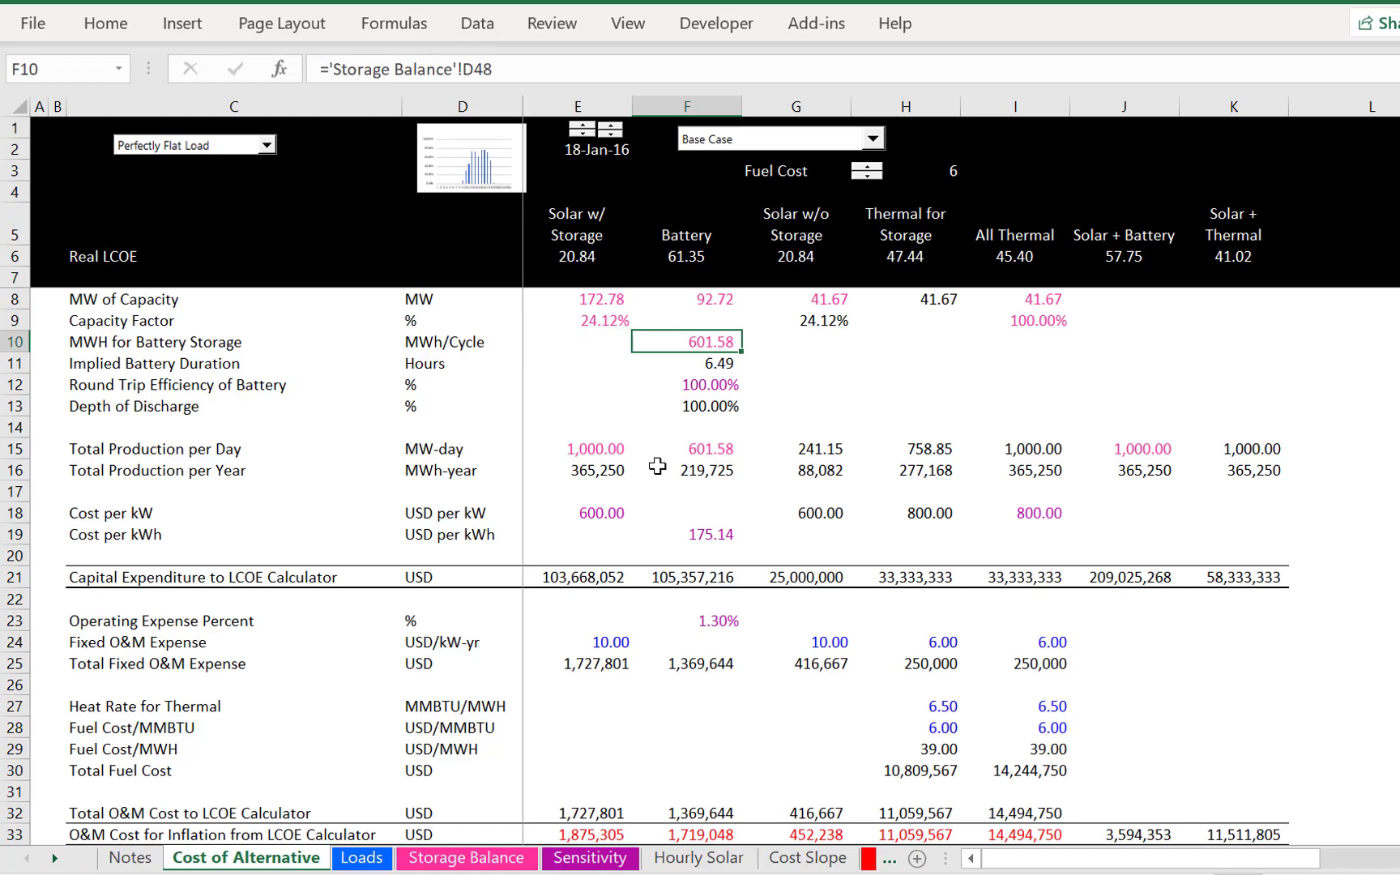
pyautogui.press('Up')
pyautogui.press('Up')
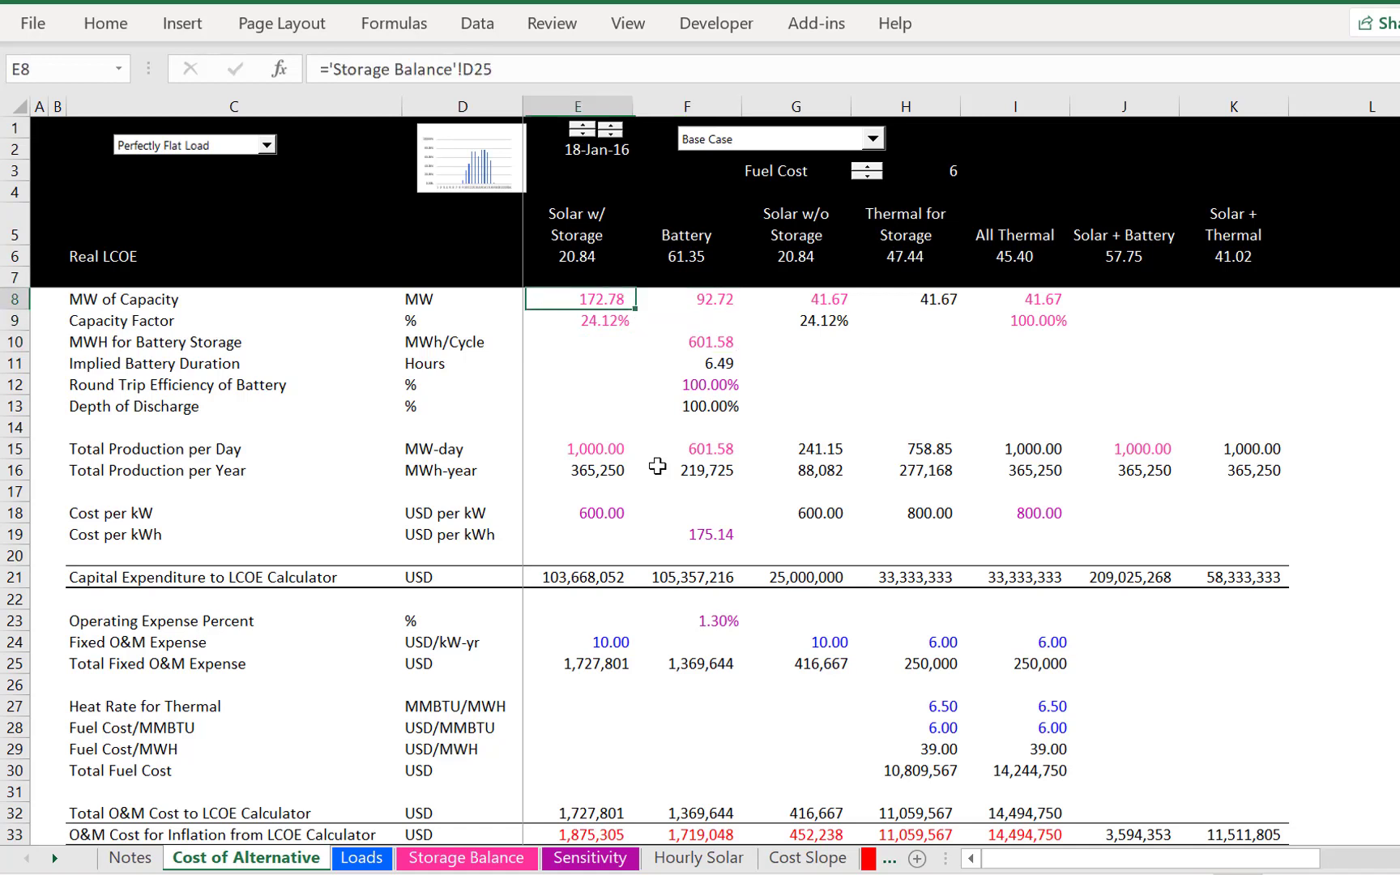
pyautogui.press('Right')
pyautogui.press('Right')
pyautogui.press('Left')
pyautogui.press('Left')
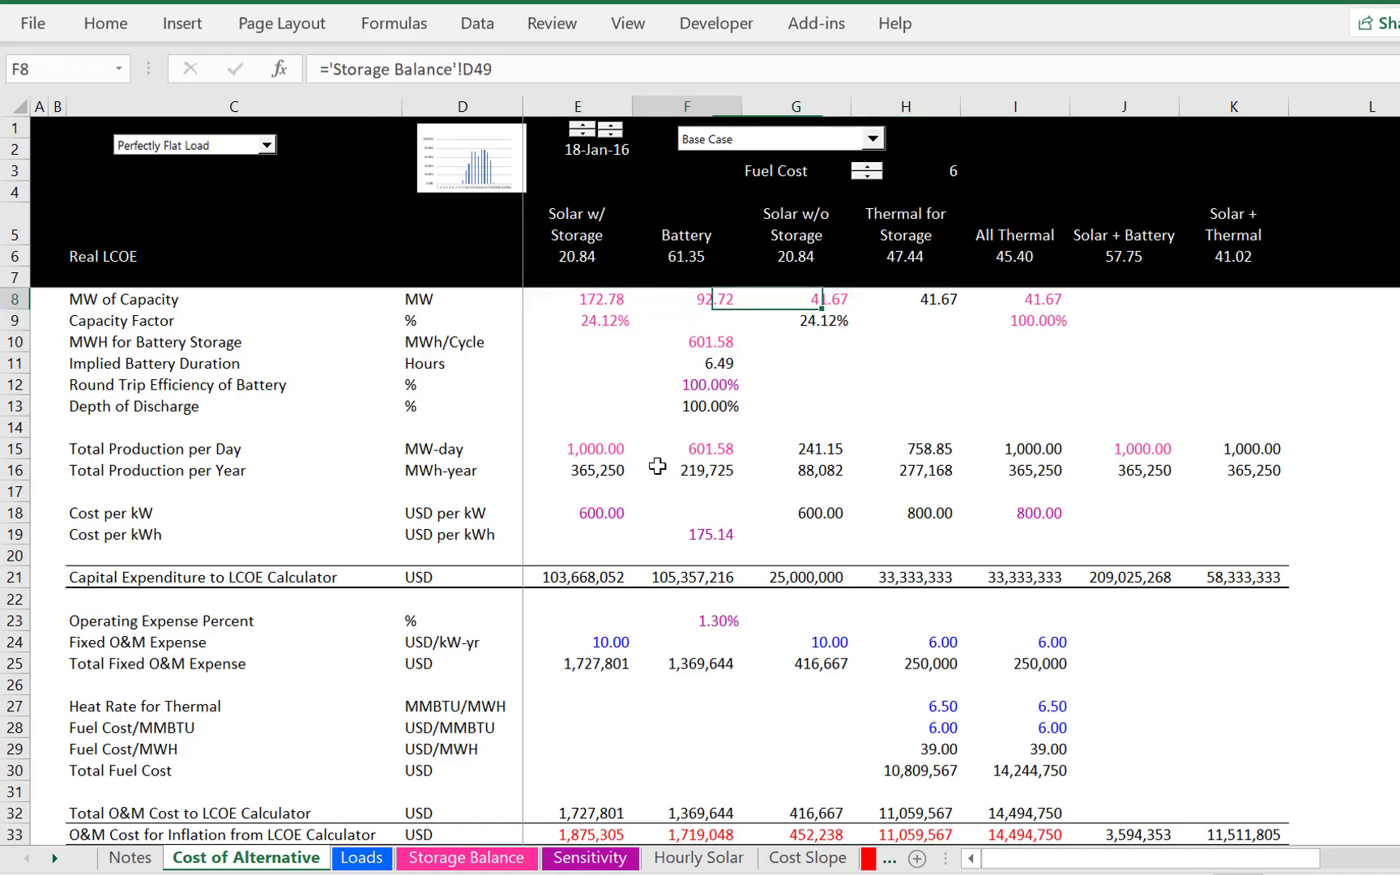
pyautogui.press('Down')
pyautogui.press('Down')
pyautogui.press('Down')
pyautogui.press('Down')
pyautogui.press('Down')
pyautogui.press('Down')
pyautogui.press('Down')
pyautogui.press('Down')
pyautogui.press('Left')
pyautogui.press('Up')
pyautogui.press('Left')
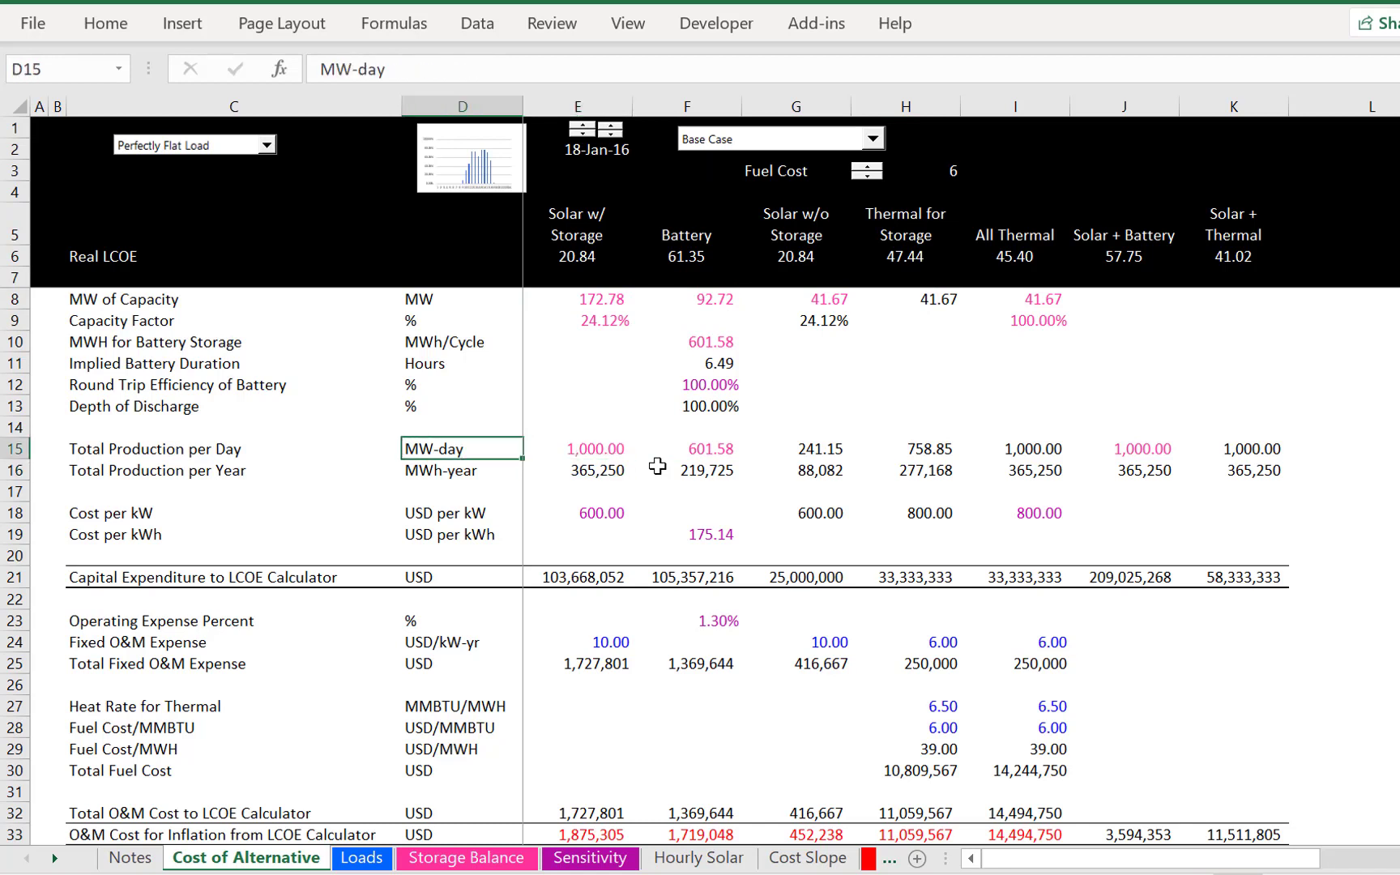
pyautogui.press('Right')
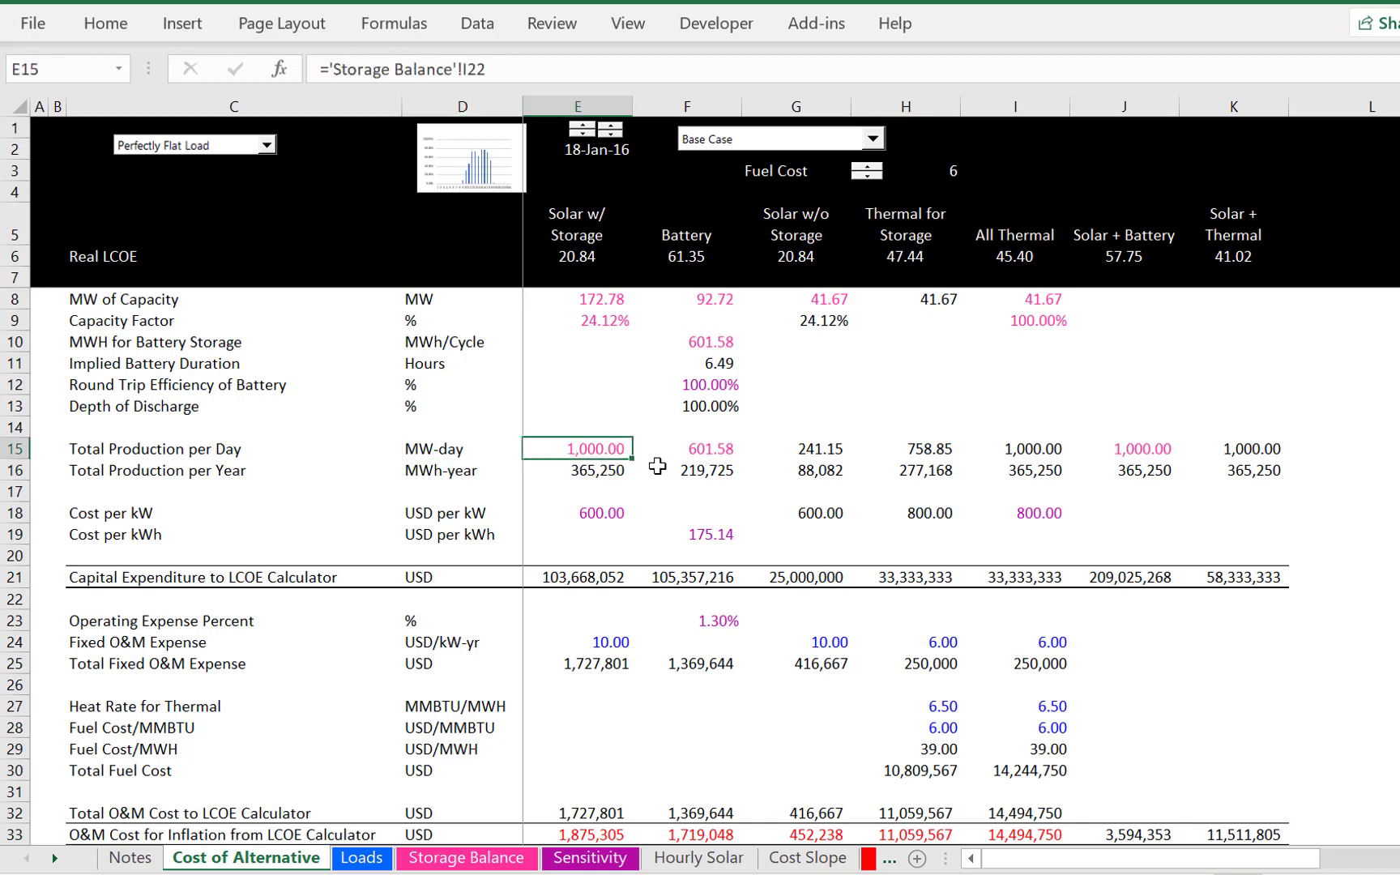
pyautogui.press('Up')
pyautogui.press('Up')
pyautogui.press('Up')
pyautogui.press('Up')
pyautogui.press('Up')
pyautogui.press('Up')
pyautogui.press('Up')
pyautogui.press('Right')
pyautogui.press('Right')
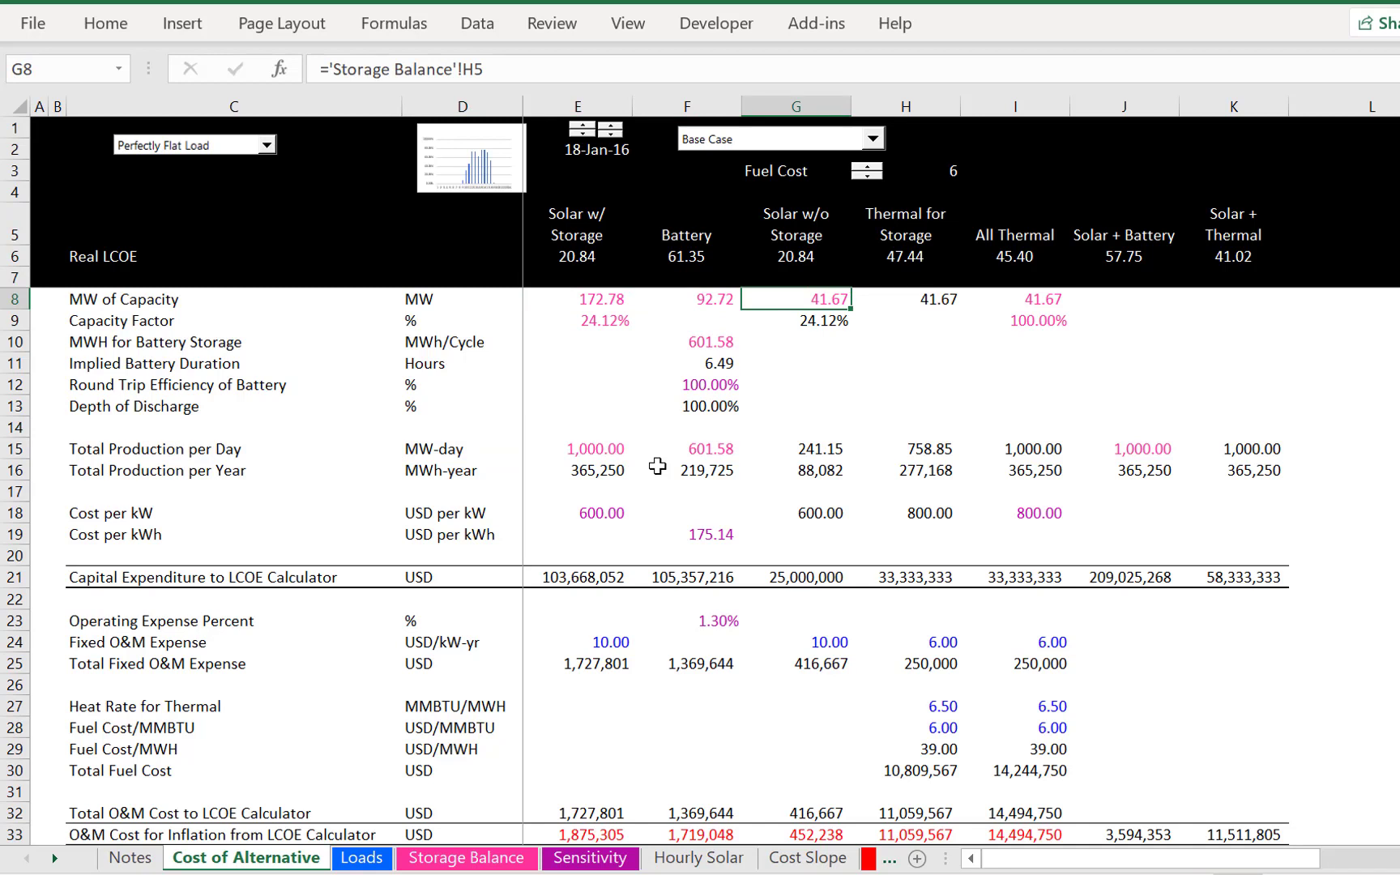
pyautogui.press('Down')
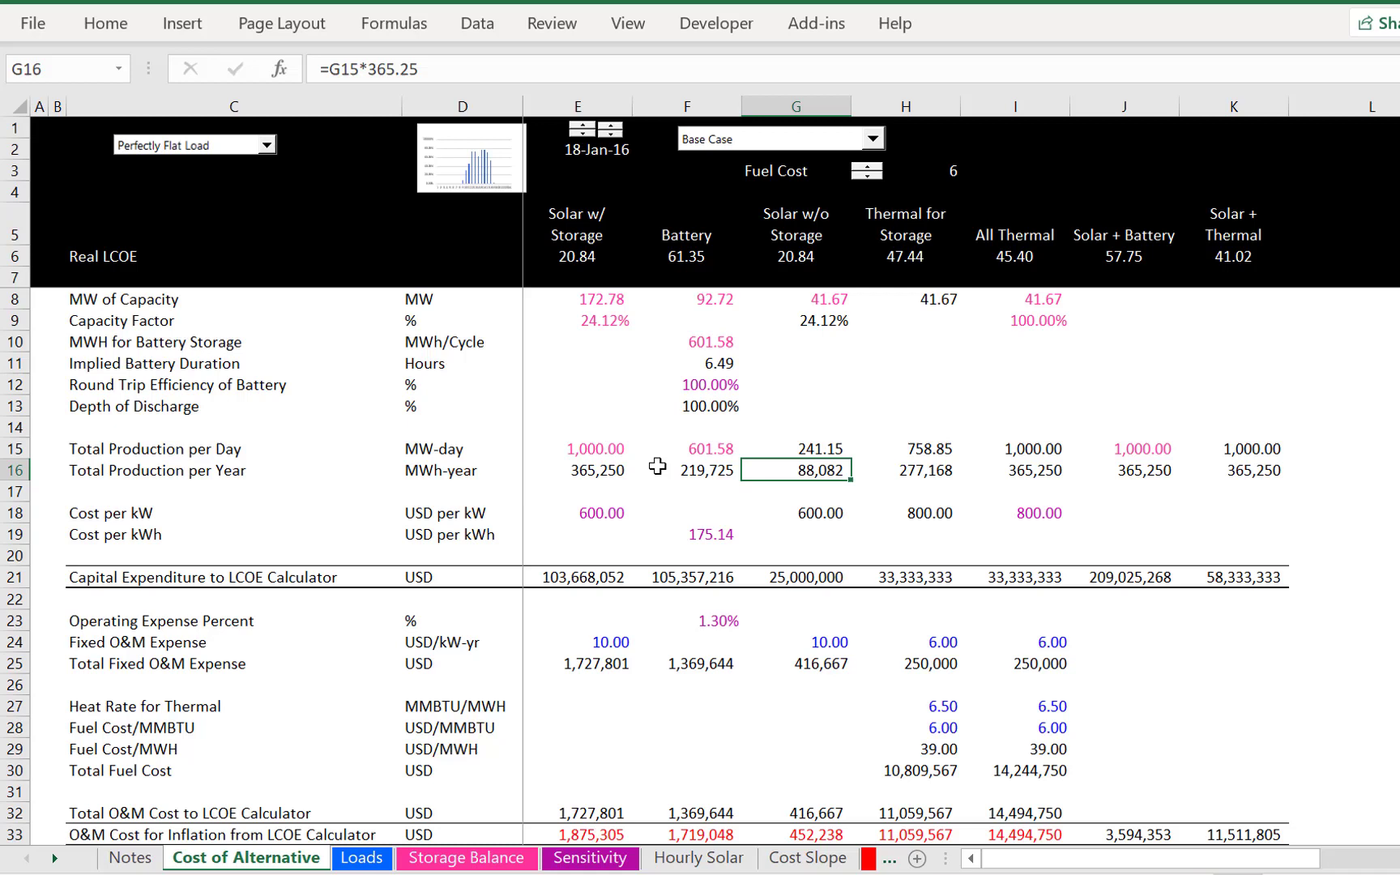
pyautogui.press('Left')
pyautogui.press('Up')
pyautogui.press('Left')
pyautogui.press('Right')
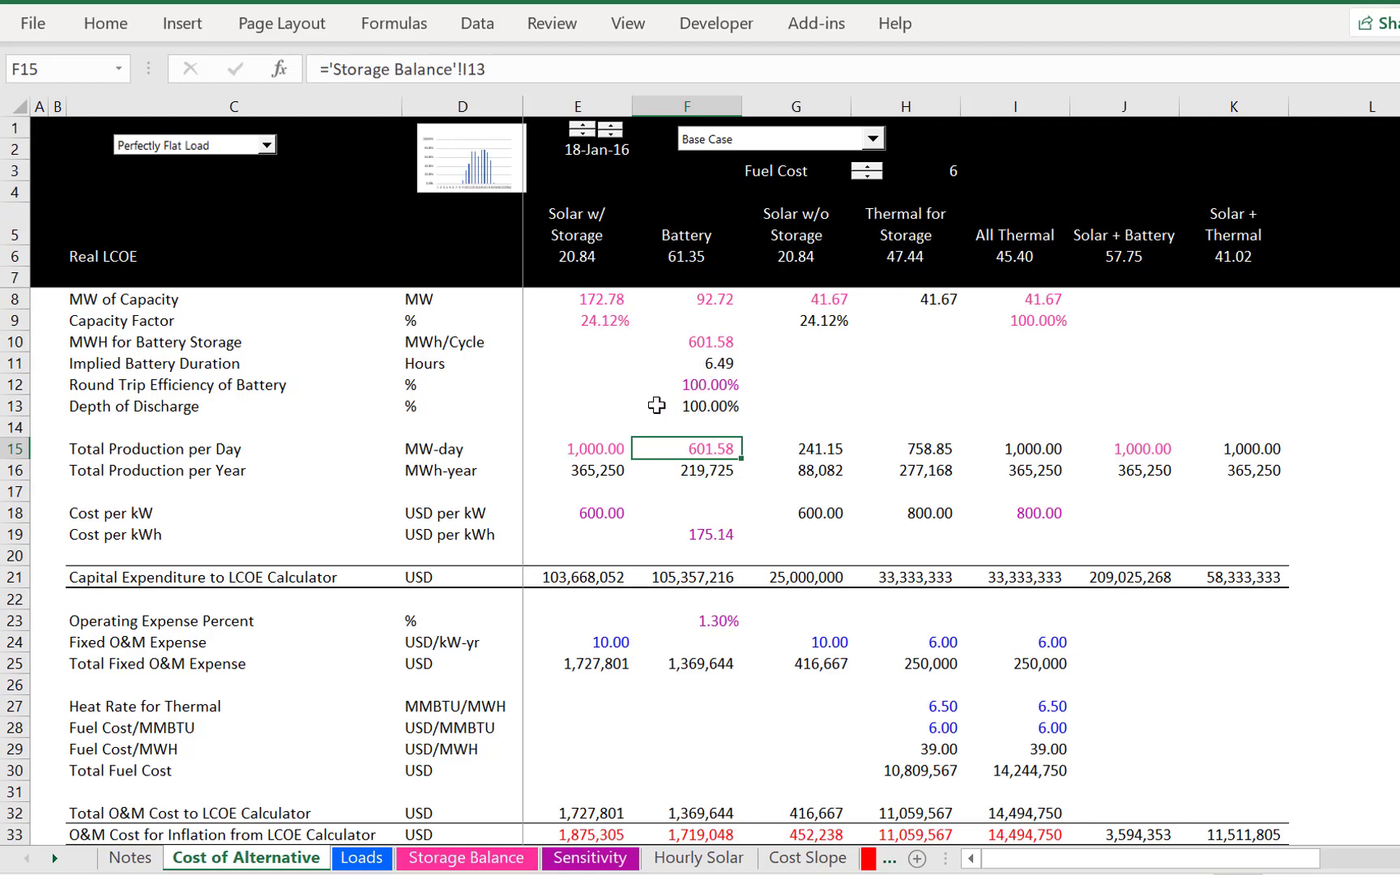
pyautogui.click(823, 448)
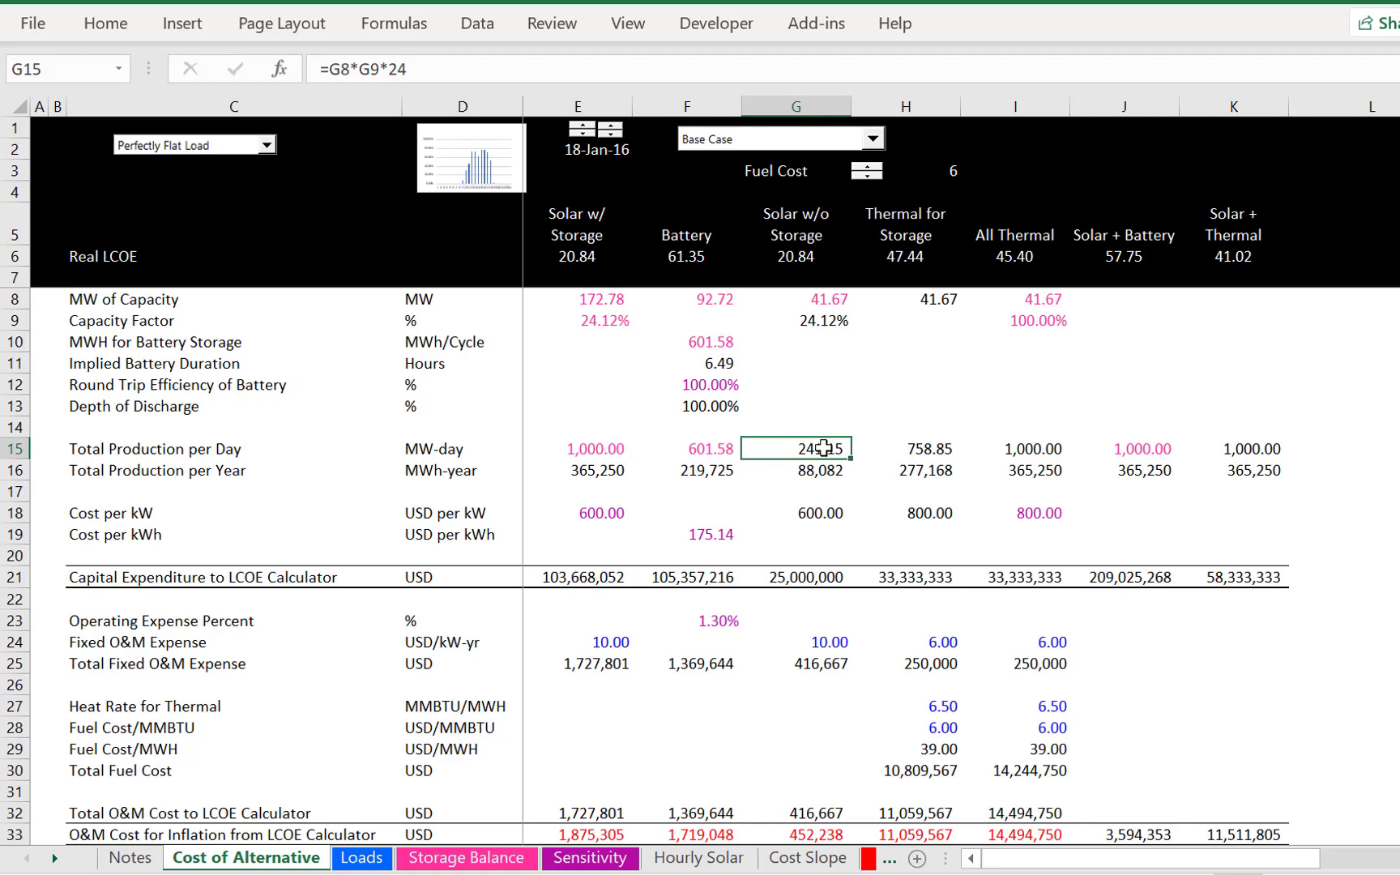
pyautogui.press('Left')
pyautogui.press('Right')
pyautogui.press('Left')
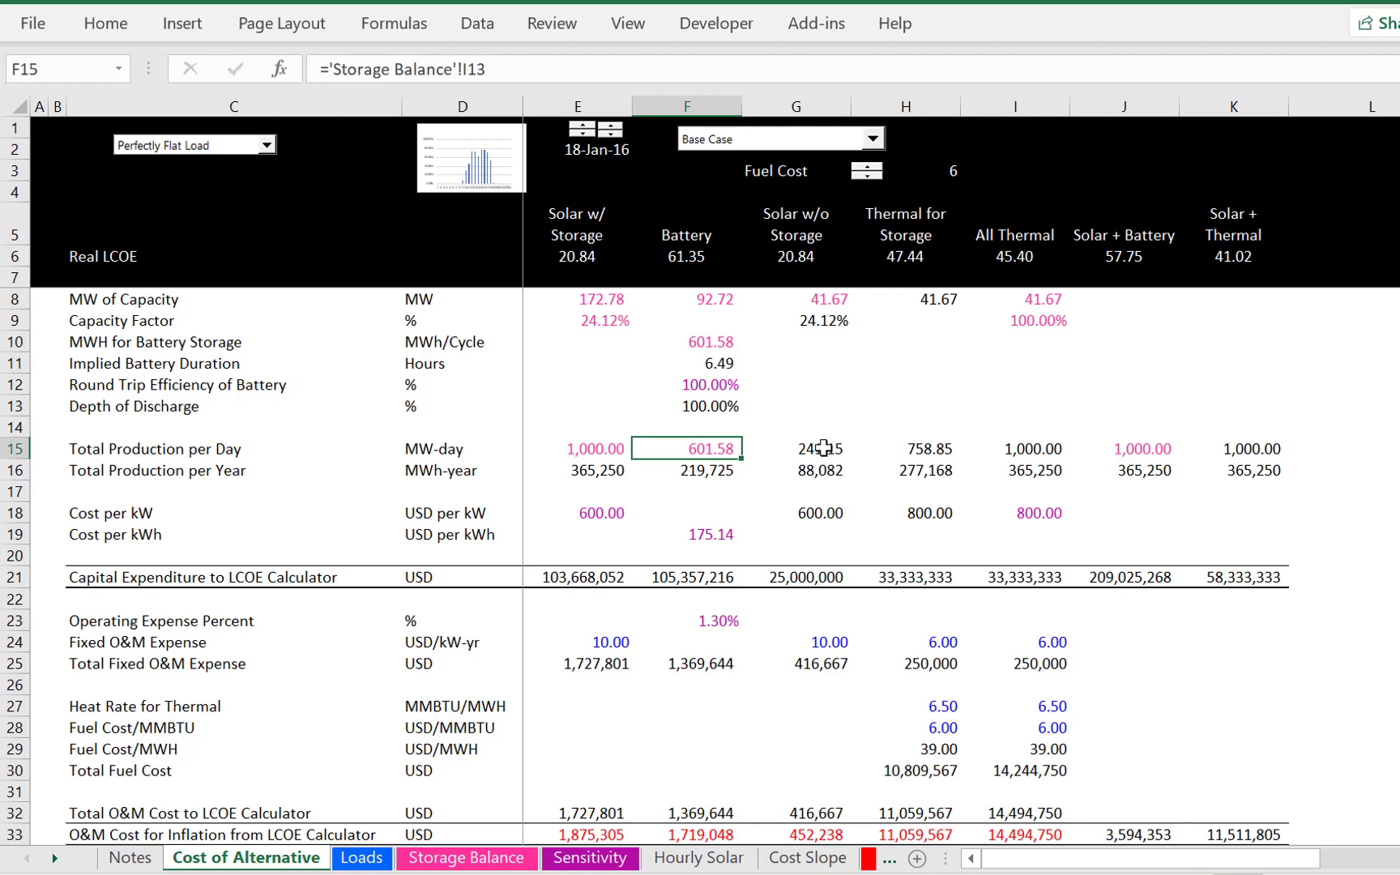
pyautogui.keyDown('shift'); pyautogui.click(823, 447); pyautogui.keyUp('shift')
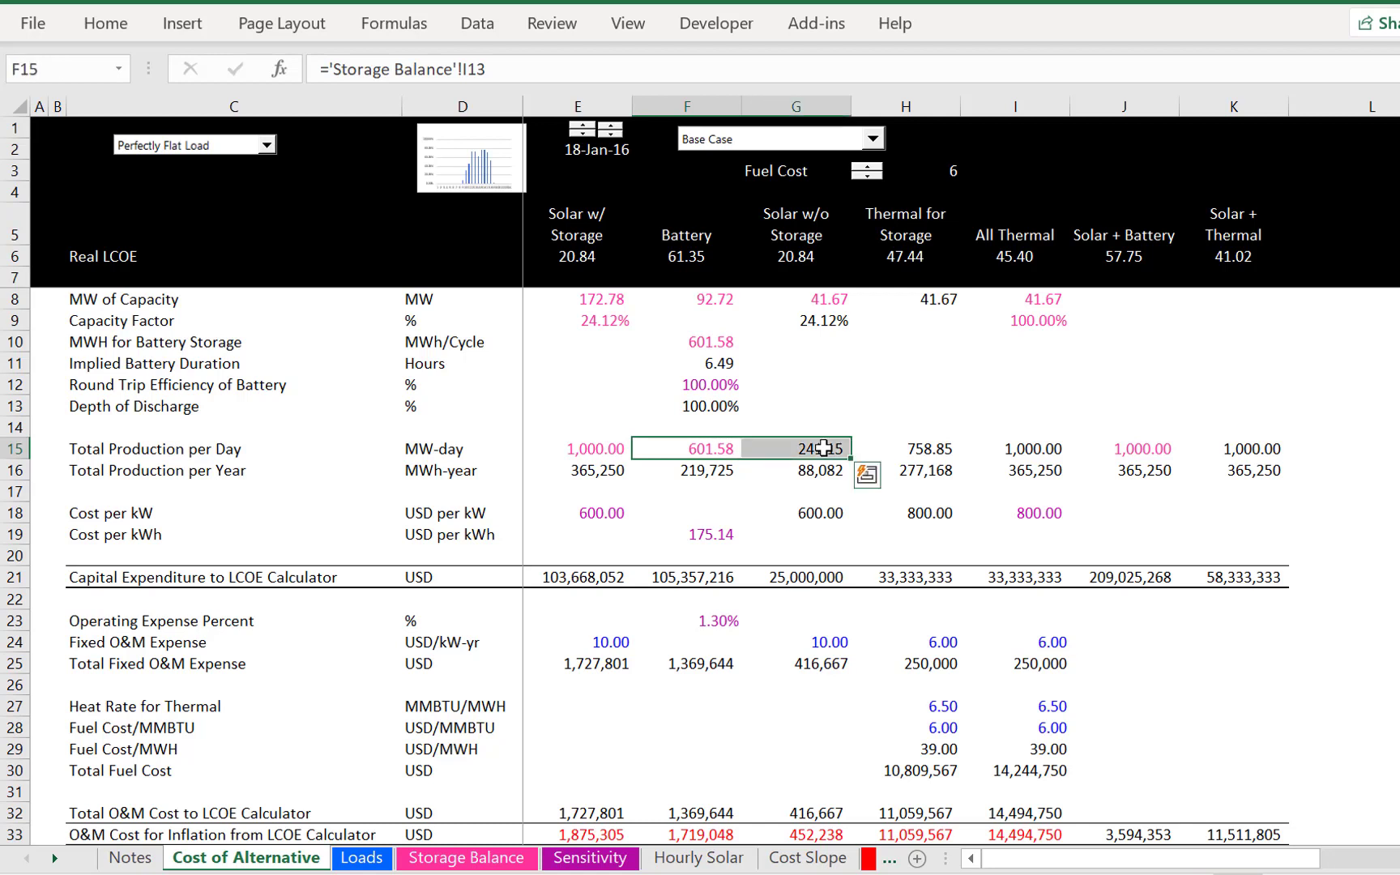
pyautogui.press('Left')
pyautogui.press('Right')
pyautogui.press('Right')
pyautogui.press('Right')
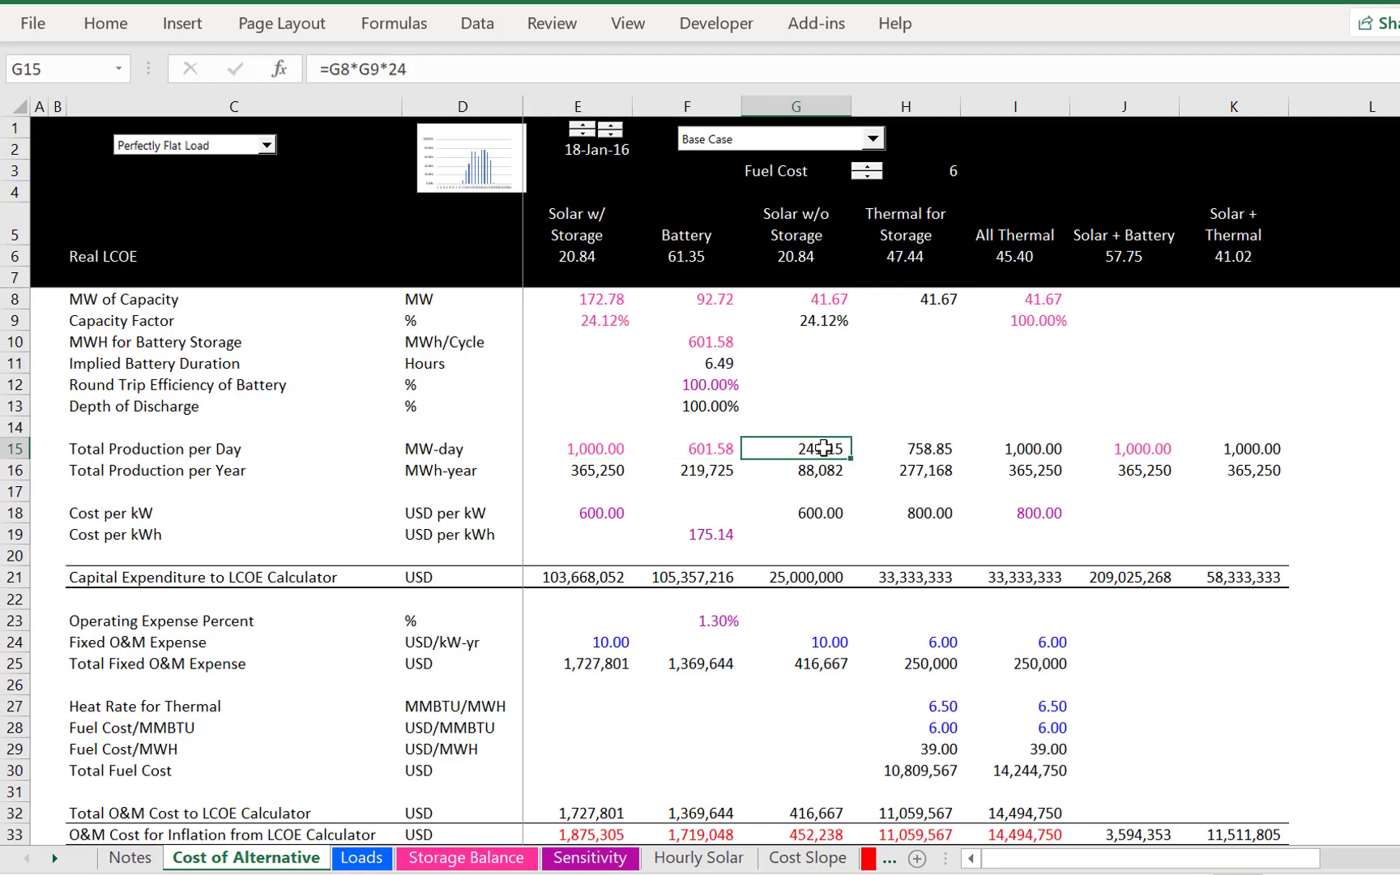
# Step through the Thermal for Storage column and raise Fuel Cost from 6 to 7.
pyautogui.press('Down')
pyautogui.press('Down')
pyautogui.press('Down')
pyautogui.press('Down')
pyautogui.press('Down')
pyautogui.press('Down')
pyautogui.press('Down')
pyautogui.press('Down')
pyautogui.press('Down')
pyautogui.press('Down')
pyautogui.press('Down')
pyautogui.press('Down')
pyautogui.press('Down')
pyautogui.press('Down')
pyautogui.press('Down')
pyautogui.press('Down')
pyautogui.press('Down')
pyautogui.press('Down')
pyautogui.press('Down')
pyautogui.press('Down')
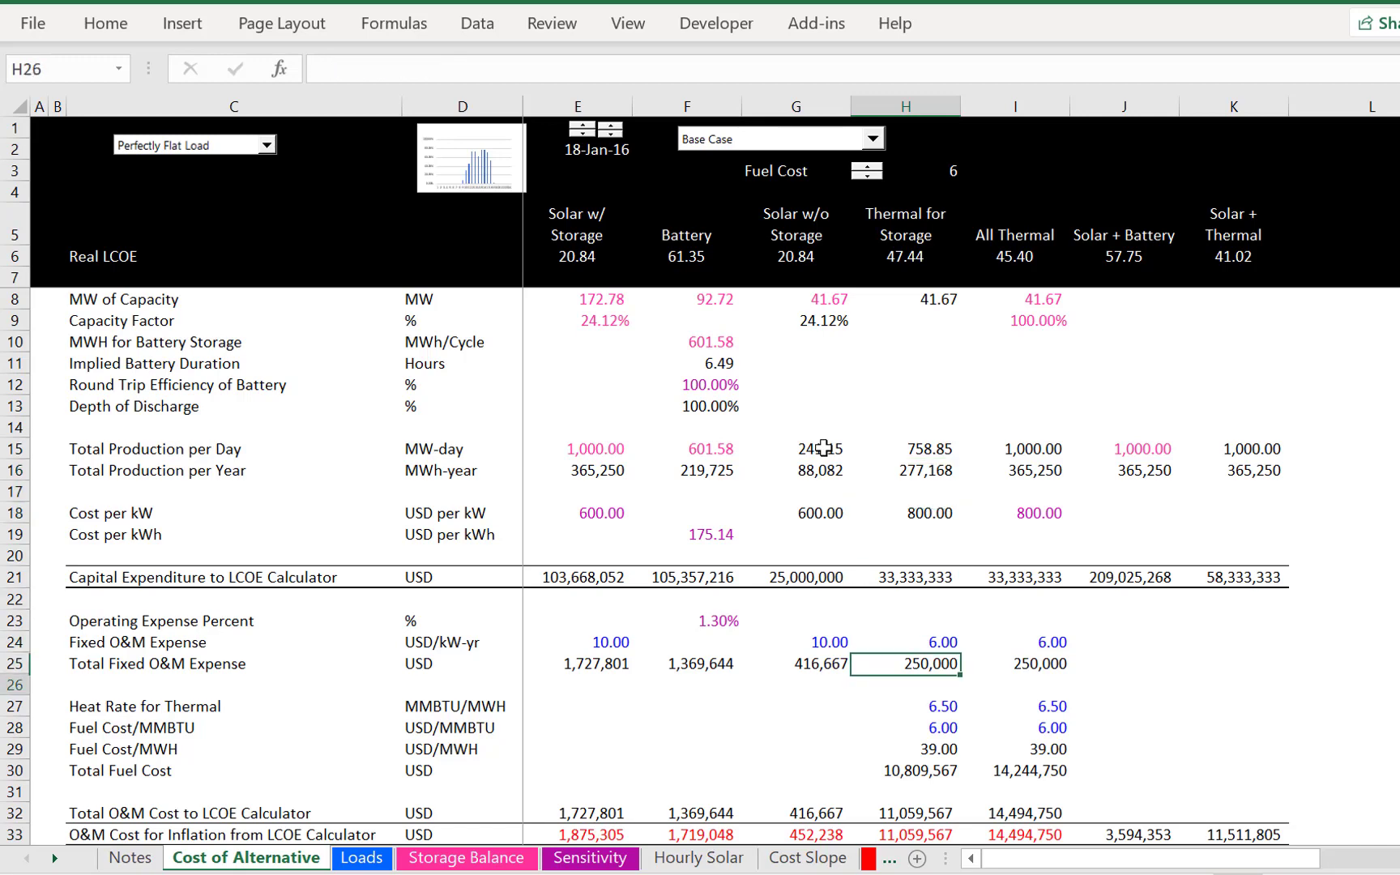
pyautogui.press('Up')
pyautogui.press('Up')
pyautogui.press('Up')
pyautogui.press('Up')
pyautogui.press('Up')
pyautogui.press('Up')
pyautogui.press('Up')
pyautogui.press('Up')
pyautogui.press('Up')
pyautogui.press('Up')
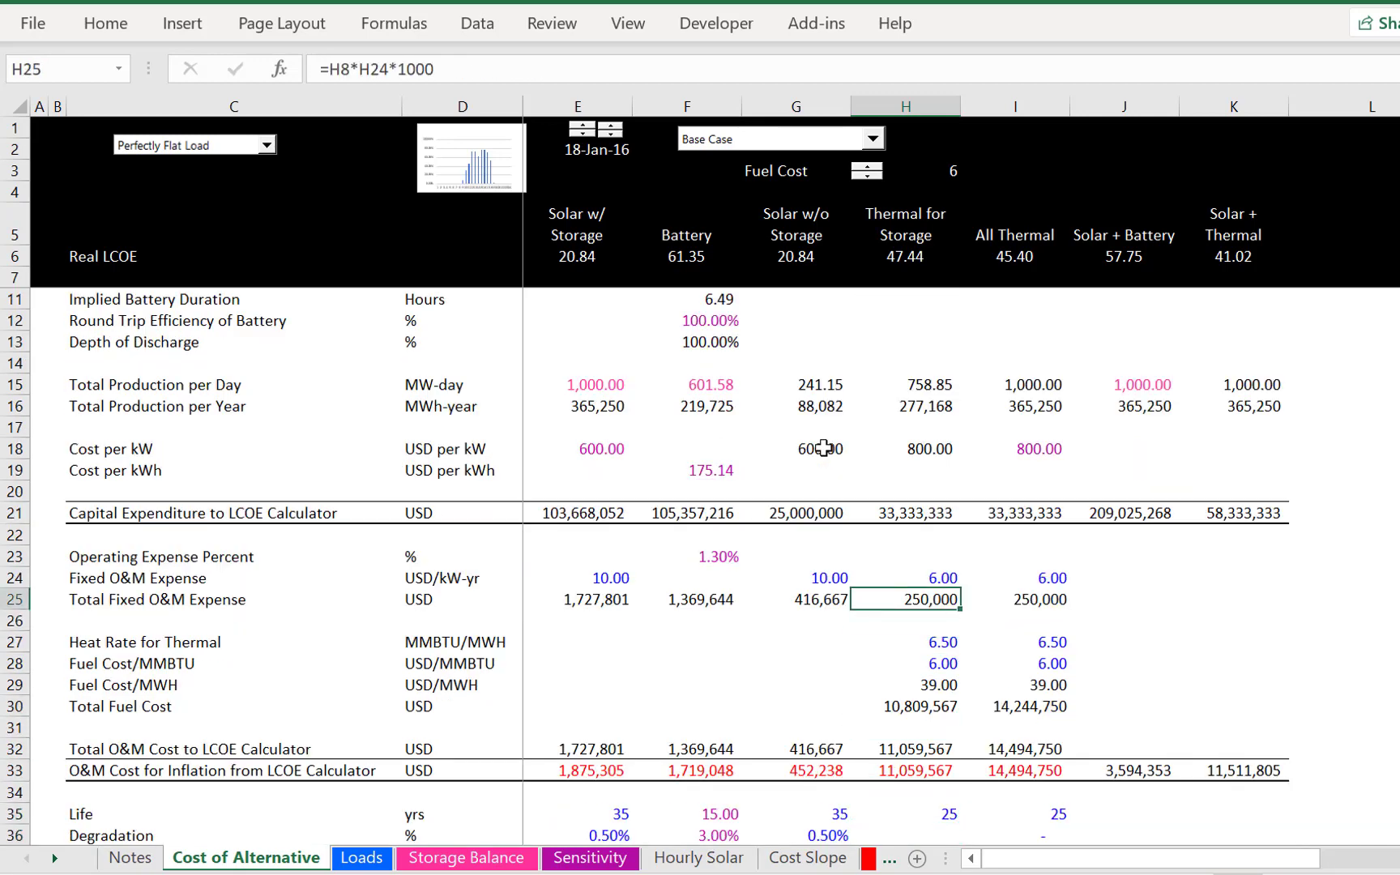
pyautogui.press('Down')
pyautogui.press('Down')
pyautogui.press('Down')
pyautogui.press('Down')
pyautogui.press('Down')
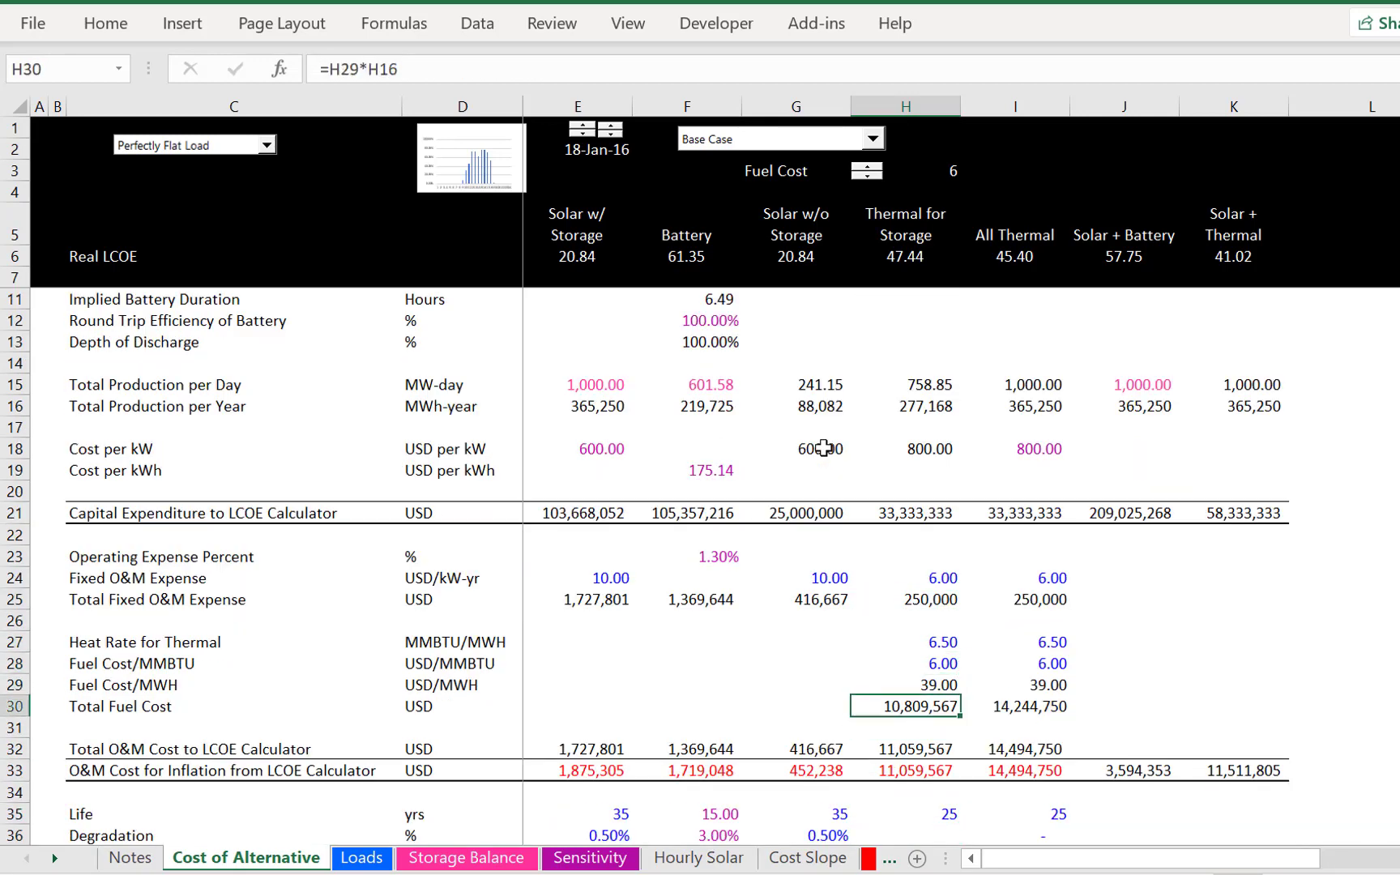
pyautogui.press('Up')
pyautogui.press('Up')
pyautogui.press('Up')
pyautogui.press('Up')
pyautogui.press('Up')
pyautogui.press('Up')
pyautogui.press('Up')
pyautogui.press('Up')
pyautogui.press('Up')
pyautogui.press('Up')
pyautogui.press('Up')
pyautogui.press('Up')
pyautogui.press('Up')
pyautogui.press('Up')
pyautogui.press('Up')
pyautogui.press('Up')
pyautogui.press('Up')
pyautogui.press('Up')
pyautogui.press('Up')
pyautogui.press('Up')
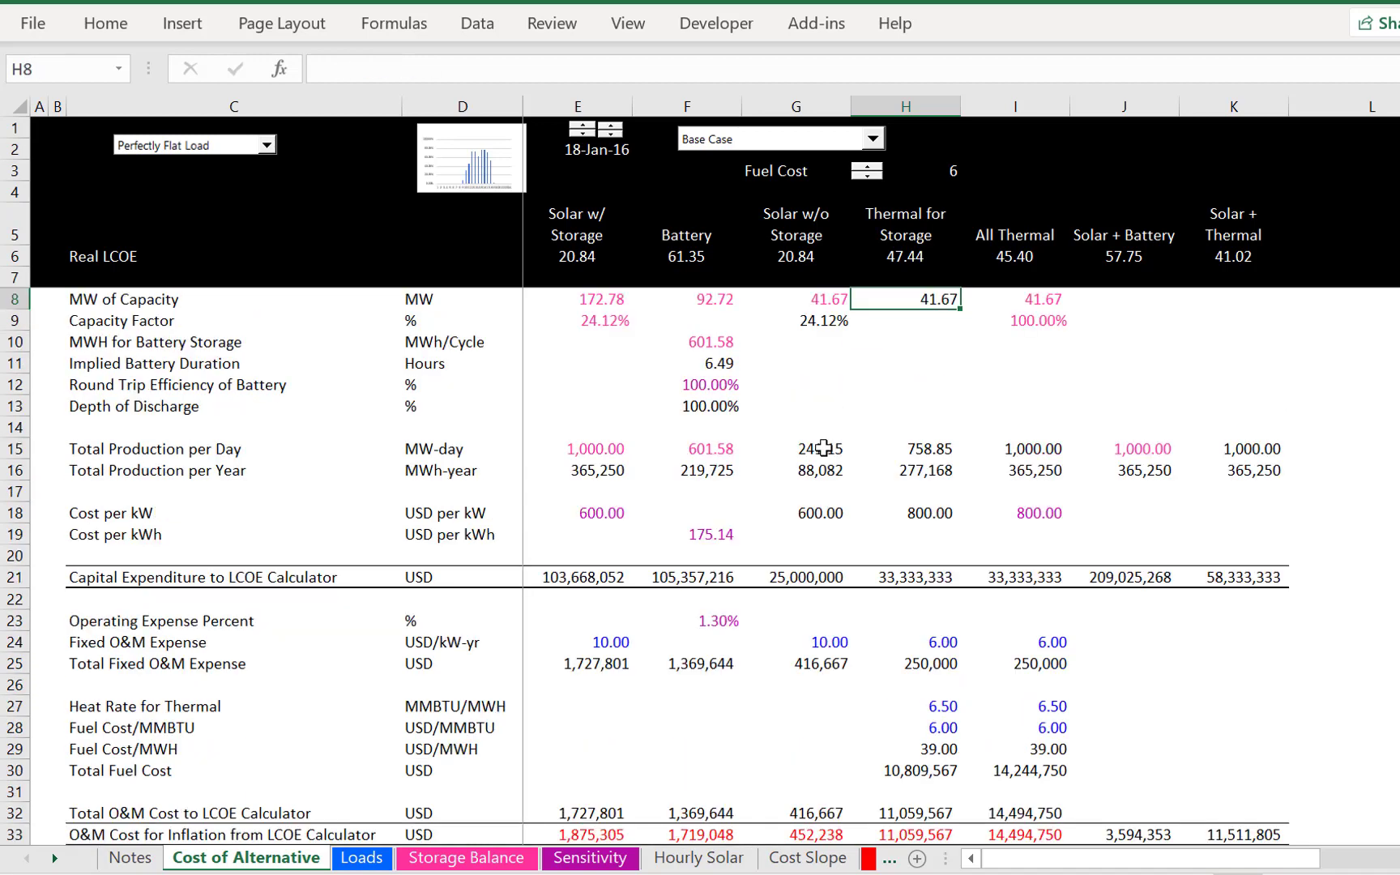
pyautogui.press('Down')
pyautogui.press('Down')
pyautogui.press('Down')
pyautogui.press('Down')
pyautogui.press('Down')
pyautogui.press('Down')
pyautogui.press('Down')
pyautogui.press('Down')
pyautogui.press('Down')
pyautogui.press('Down')
pyautogui.press('Down')
pyautogui.press('Down')
pyautogui.press('Down')
pyautogui.press('Down')
pyautogui.press('Down')
pyautogui.press('Down')
pyautogui.press('Down')
pyautogui.press('Down')
pyautogui.press('Down')
pyautogui.press('Down')
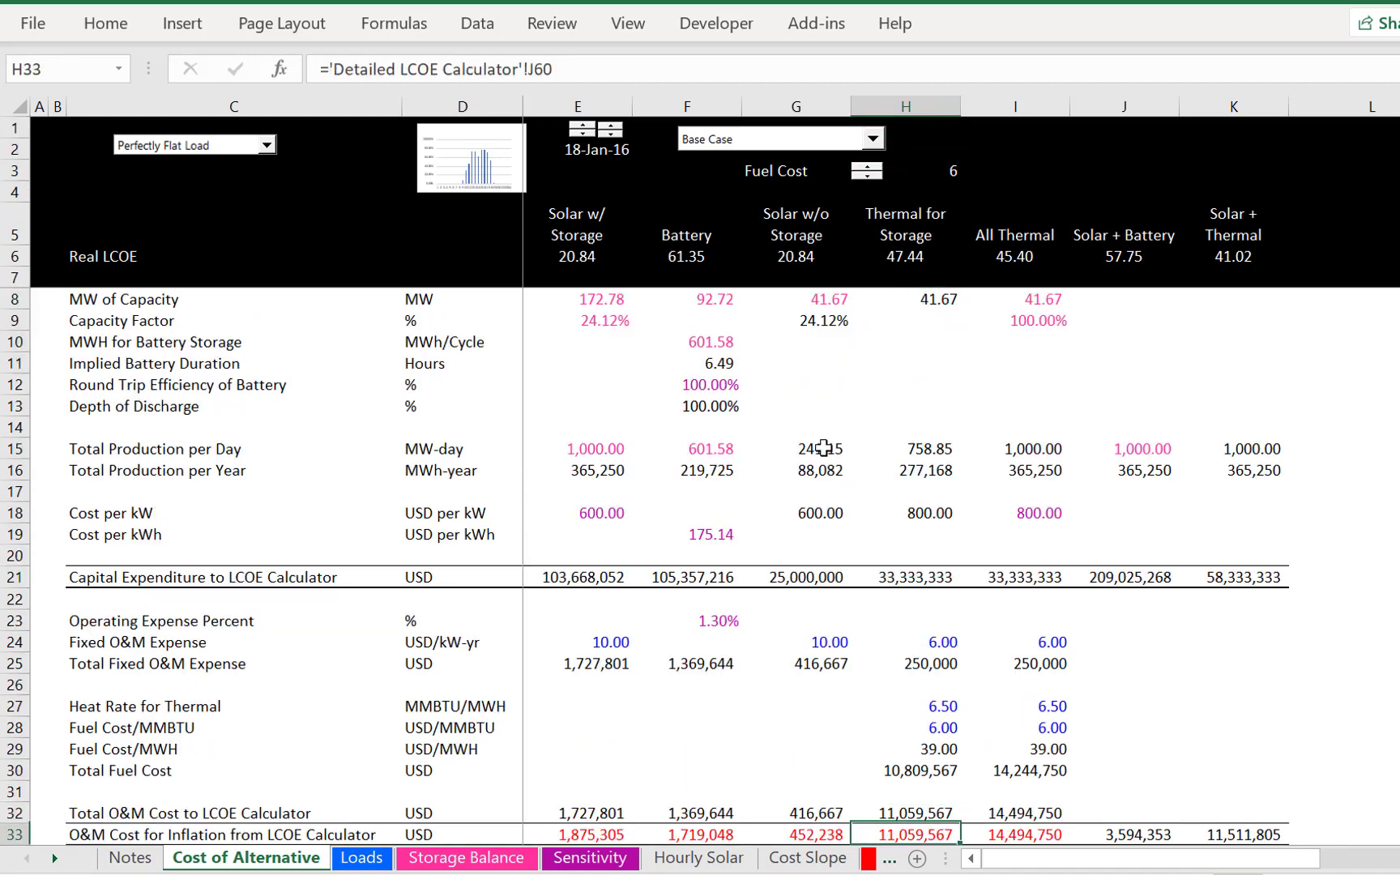
pyautogui.click(867, 170)
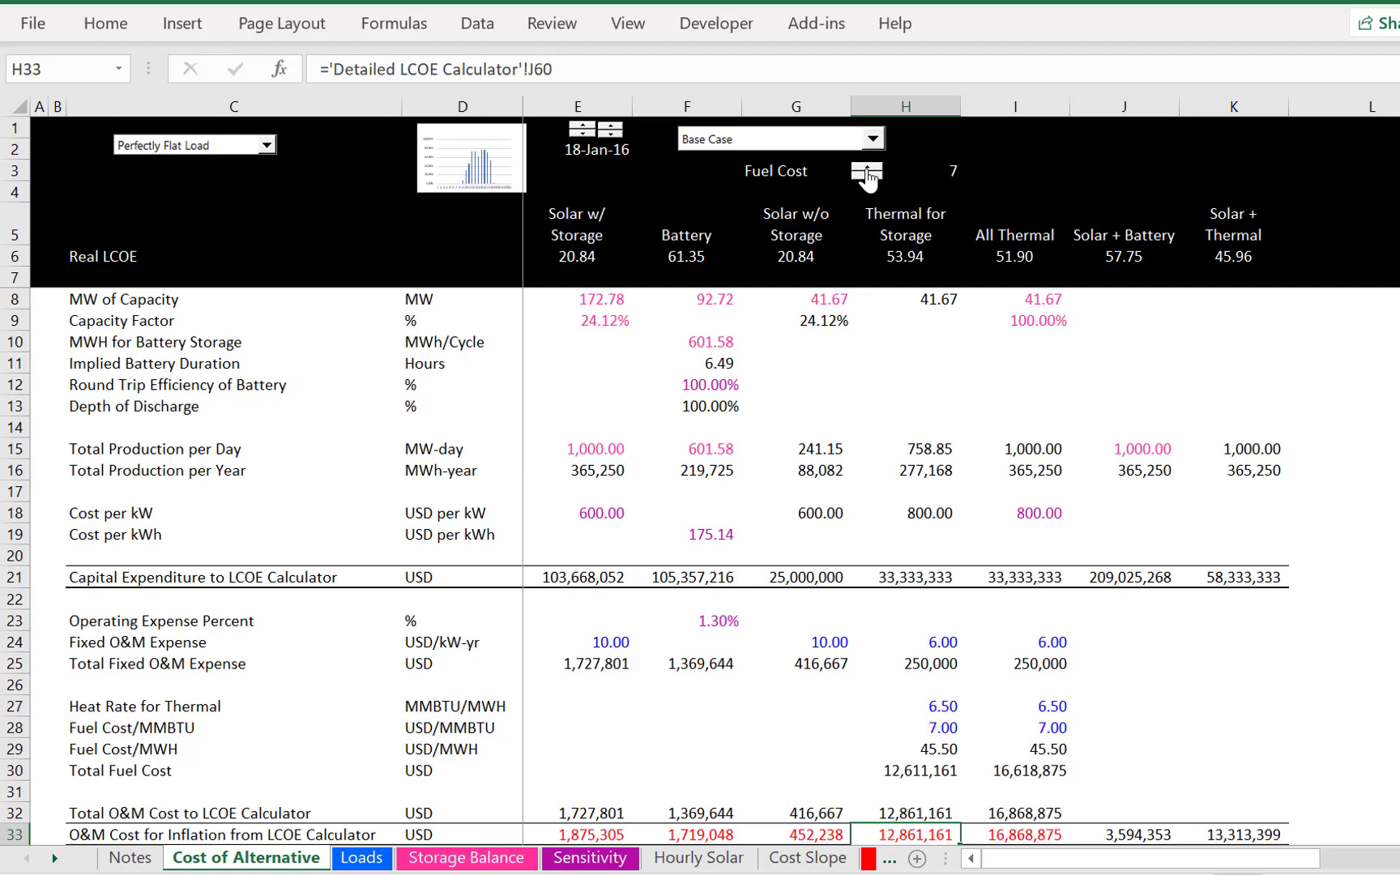
pyautogui.click(921, 754)
# Review column H's financing, total cost and operating expense rows at the new fuel cost.
pyautogui.press('Down')
pyautogui.press('Down')
pyautogui.press('Down')
pyautogui.press('Down')
pyautogui.press('Down')
pyautogui.press('Down')
pyautogui.press('Down')
pyautogui.press('Down')
pyautogui.press('Down')
pyautogui.press('Down')
pyautogui.press('Down')
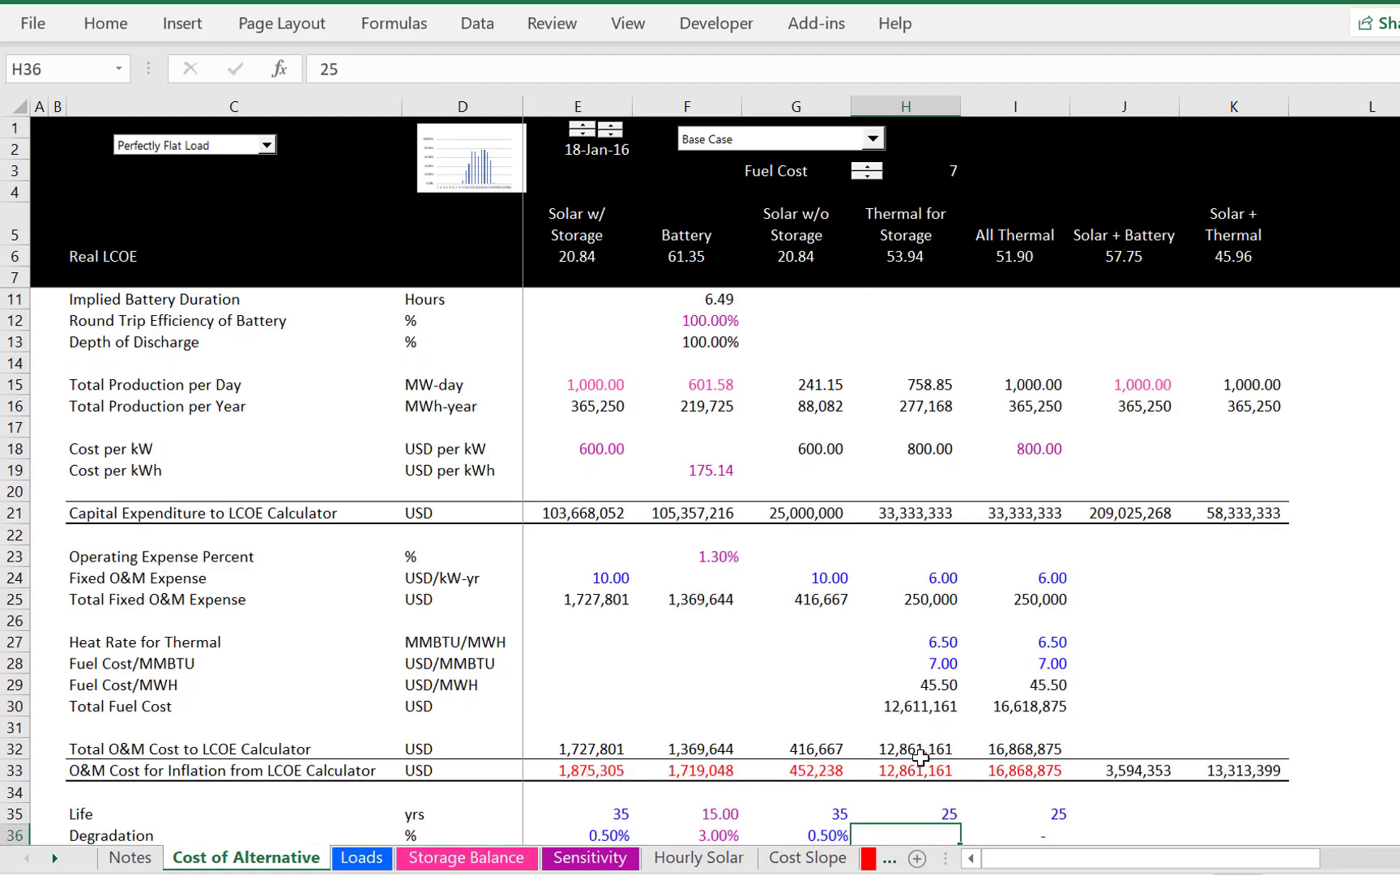
pyautogui.press('Down')
pyautogui.press('Down')
pyautogui.press('Down')
pyautogui.press('Down')
pyautogui.press('Down')
pyautogui.press('Down')
pyautogui.press('Down')
pyautogui.press('Down')
pyautogui.press('Down')
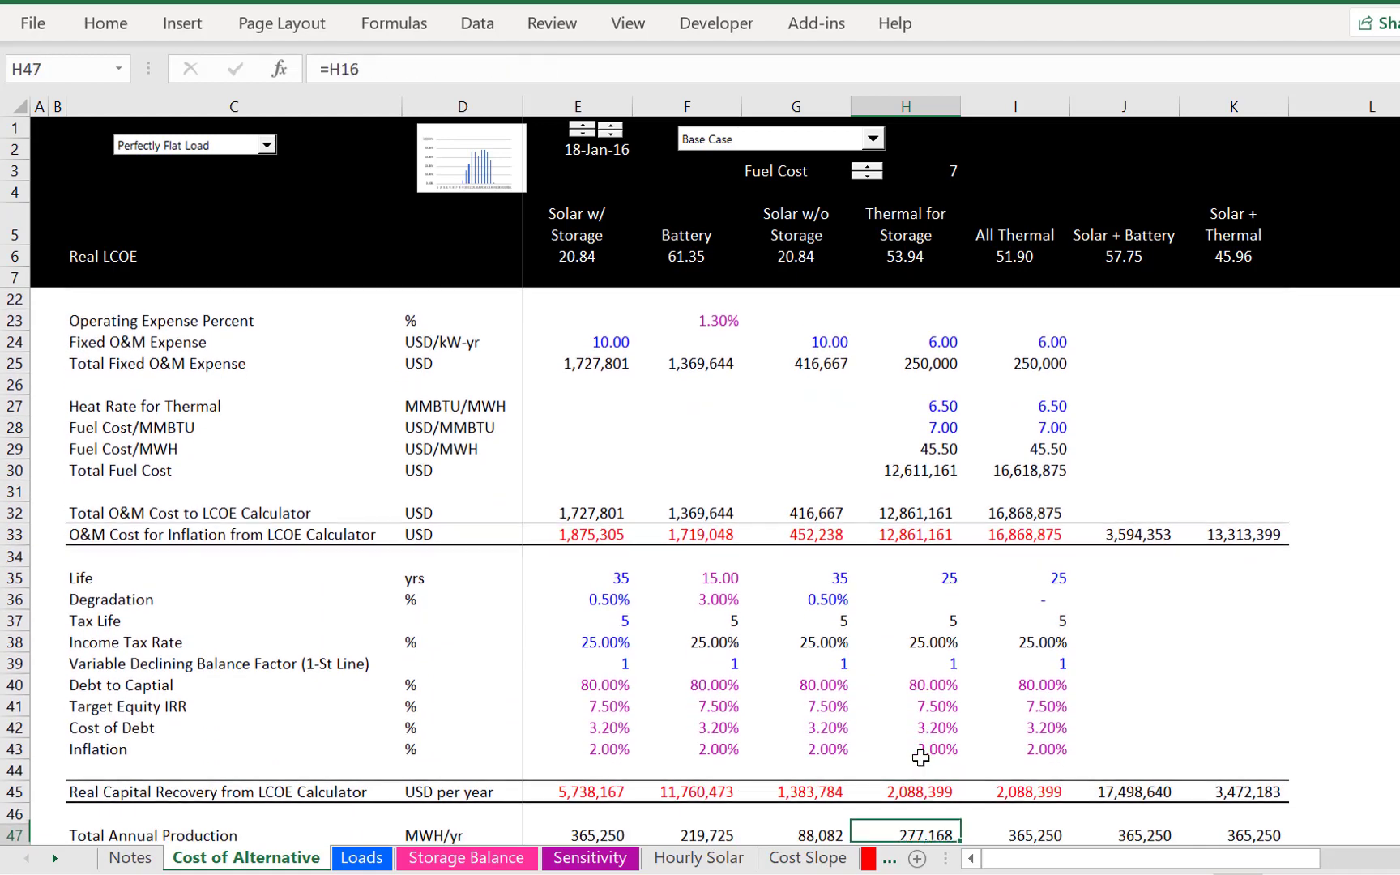
pyautogui.press('Down')
pyautogui.press('Down')
pyautogui.press('Down')
pyautogui.press('Up')
pyautogui.press('Up')
pyautogui.press('Up')
pyautogui.press('Up')
pyautogui.press('Up')
pyautogui.press('Up')
pyautogui.press('Up')
pyautogui.press('Up')
pyautogui.press('Up')
pyautogui.press('Up')
pyautogui.press('Up')
pyautogui.press('Up')
pyautogui.press('Up')
pyautogui.press('Up')
pyautogui.press('Up')
pyautogui.press('Up')
pyautogui.press('Up')
pyautogui.press('Up')
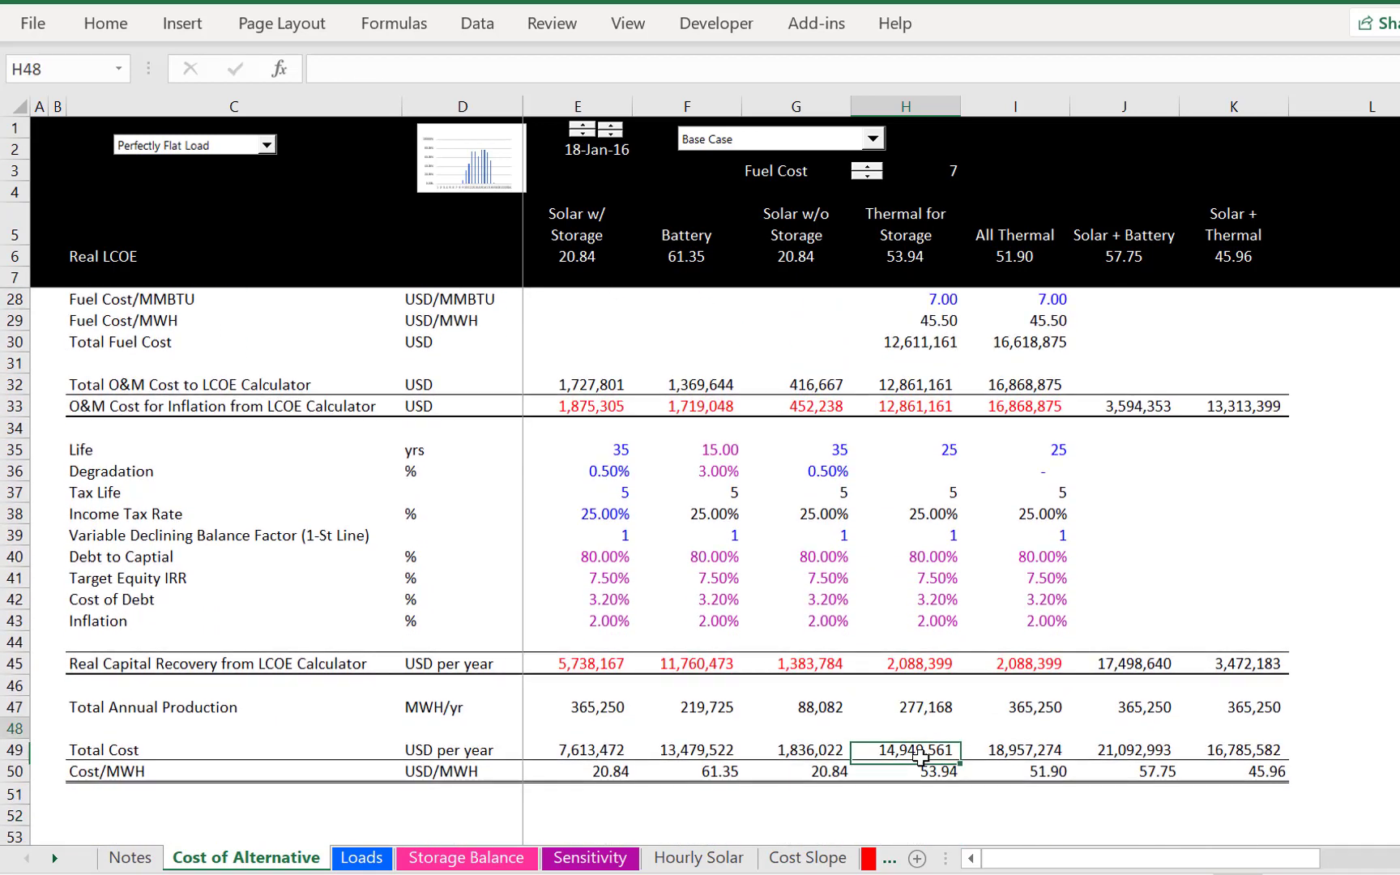
pyautogui.press('Up')
pyautogui.press('Up')
pyautogui.press('Up')
pyautogui.press('Up')
pyautogui.press('Up')
pyautogui.press('Up')
pyautogui.press('Up')
pyautogui.press('Up')
pyautogui.press('Up')
pyautogui.press('Up')
pyautogui.press('Up')
pyautogui.press('Up')
pyautogui.press('Up')
pyautogui.press('Up')
pyautogui.press('Up')
pyautogui.press('Up')
pyautogui.press('Up')
pyautogui.press('Up')
pyautogui.press('Up')
pyautogui.press('Up')
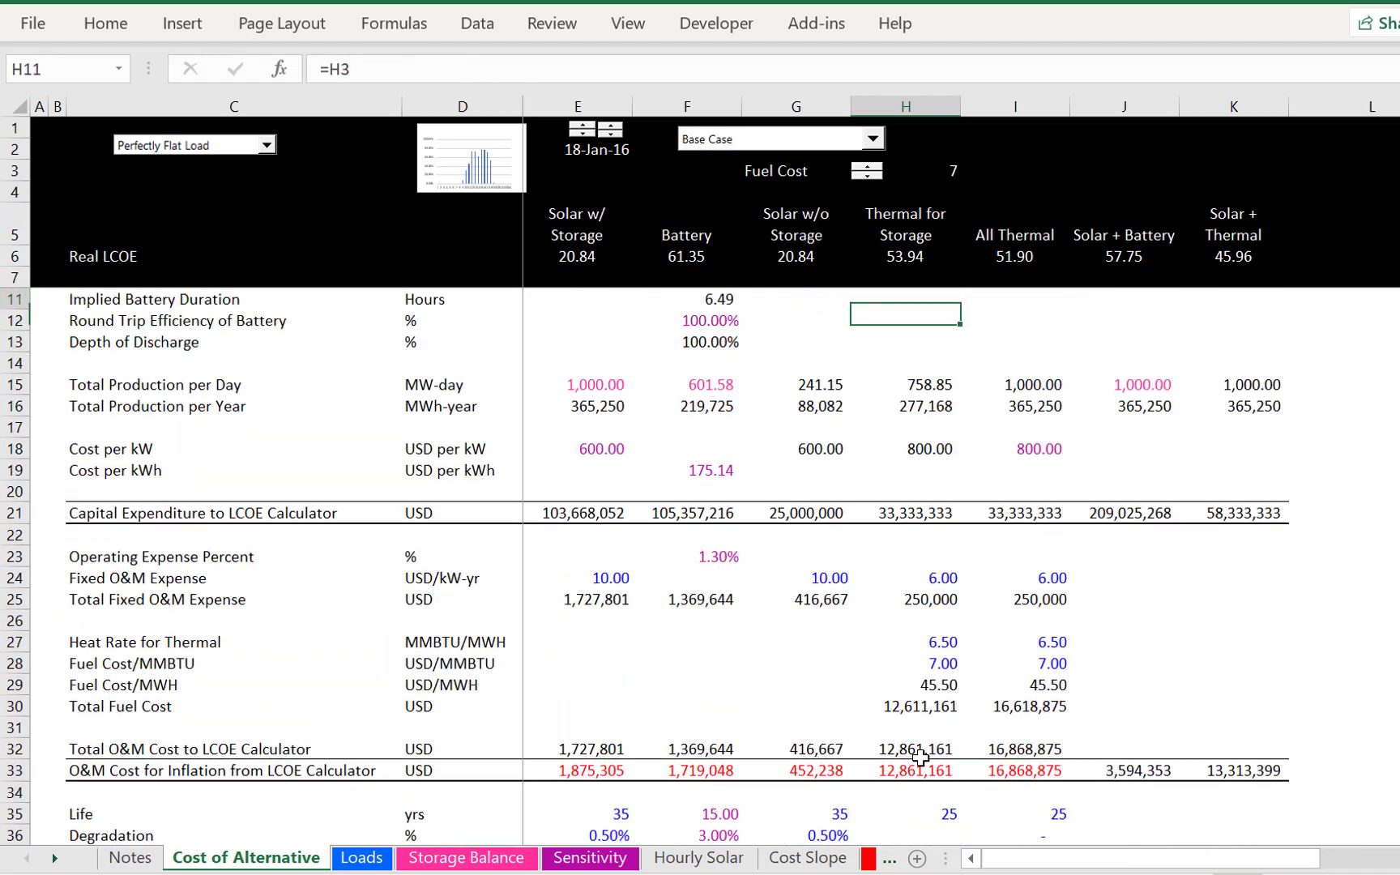
pyautogui.press('Down')
pyautogui.press('Down')
pyautogui.press('Down')
pyautogui.press('Down')
pyautogui.press('Down')
pyautogui.press('Down')
pyautogui.press('Down')
pyautogui.press('Down')
pyautogui.press('Down')
pyautogui.press('Down')
pyautogui.press('Down')
pyautogui.press('Down')
pyautogui.press('Down')
pyautogui.press('Down')
pyautogui.press('Down')
pyautogui.press('Down')
pyautogui.press('Down')
pyautogui.press('Down')
pyautogui.press('Down')
pyautogui.press('Down')
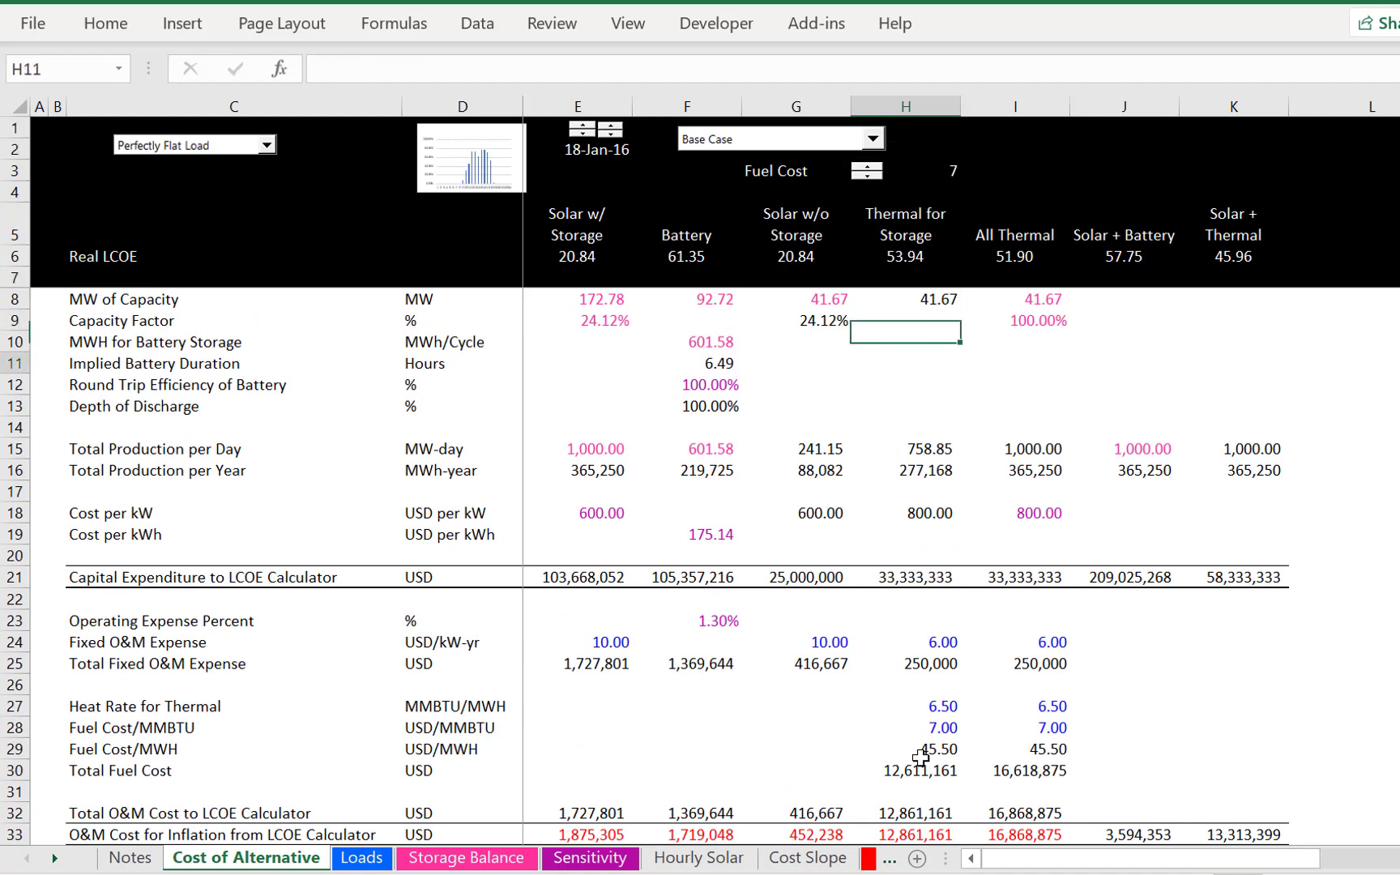
pyautogui.press('Up')
pyautogui.press('Up')
pyautogui.press('Right')
pyautogui.press('Right')
pyautogui.press('F2')
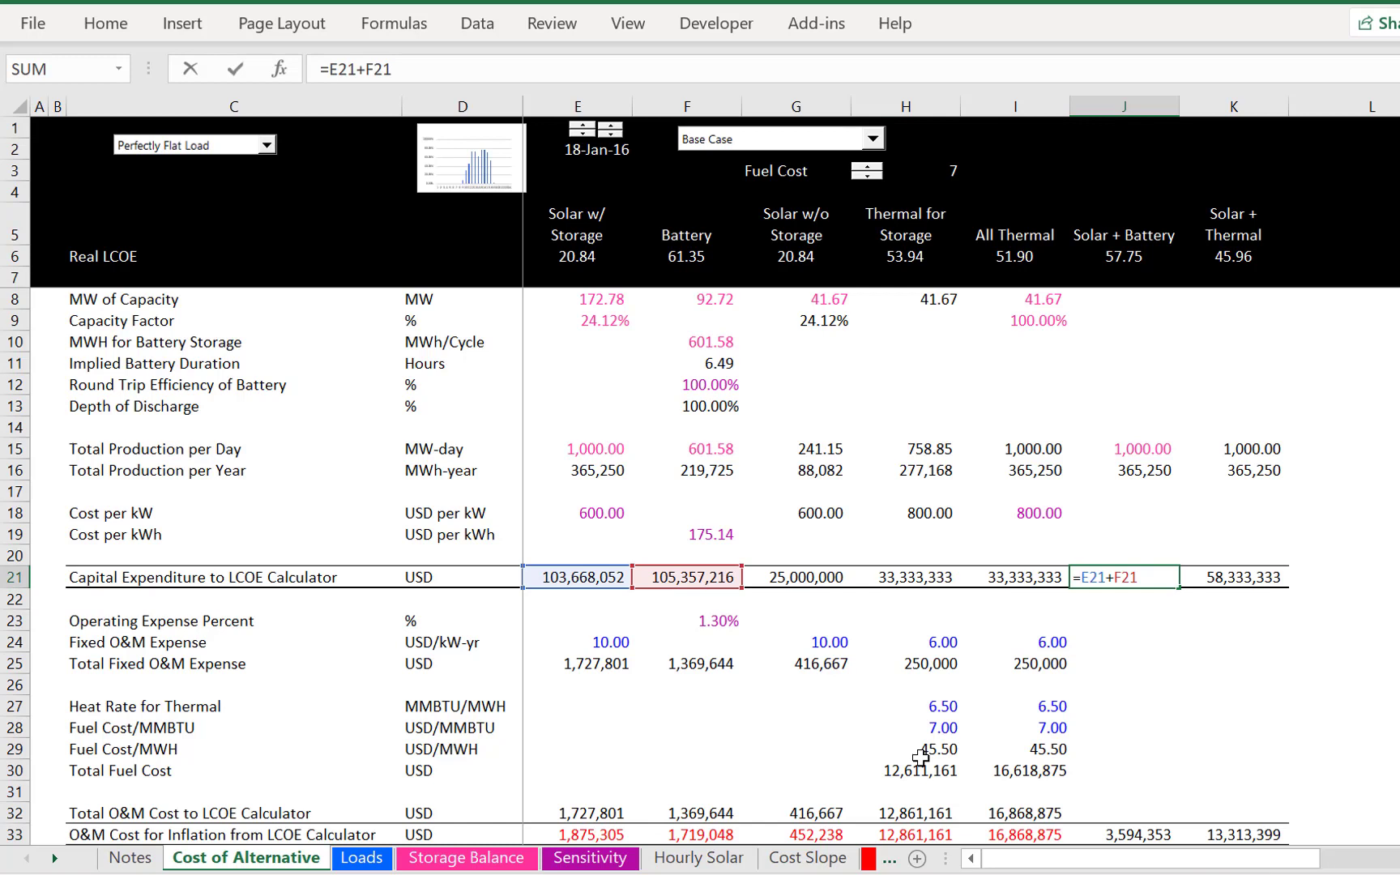
pyautogui.press('Escape')
pyautogui.press('Right')
pyautogui.press('F2')
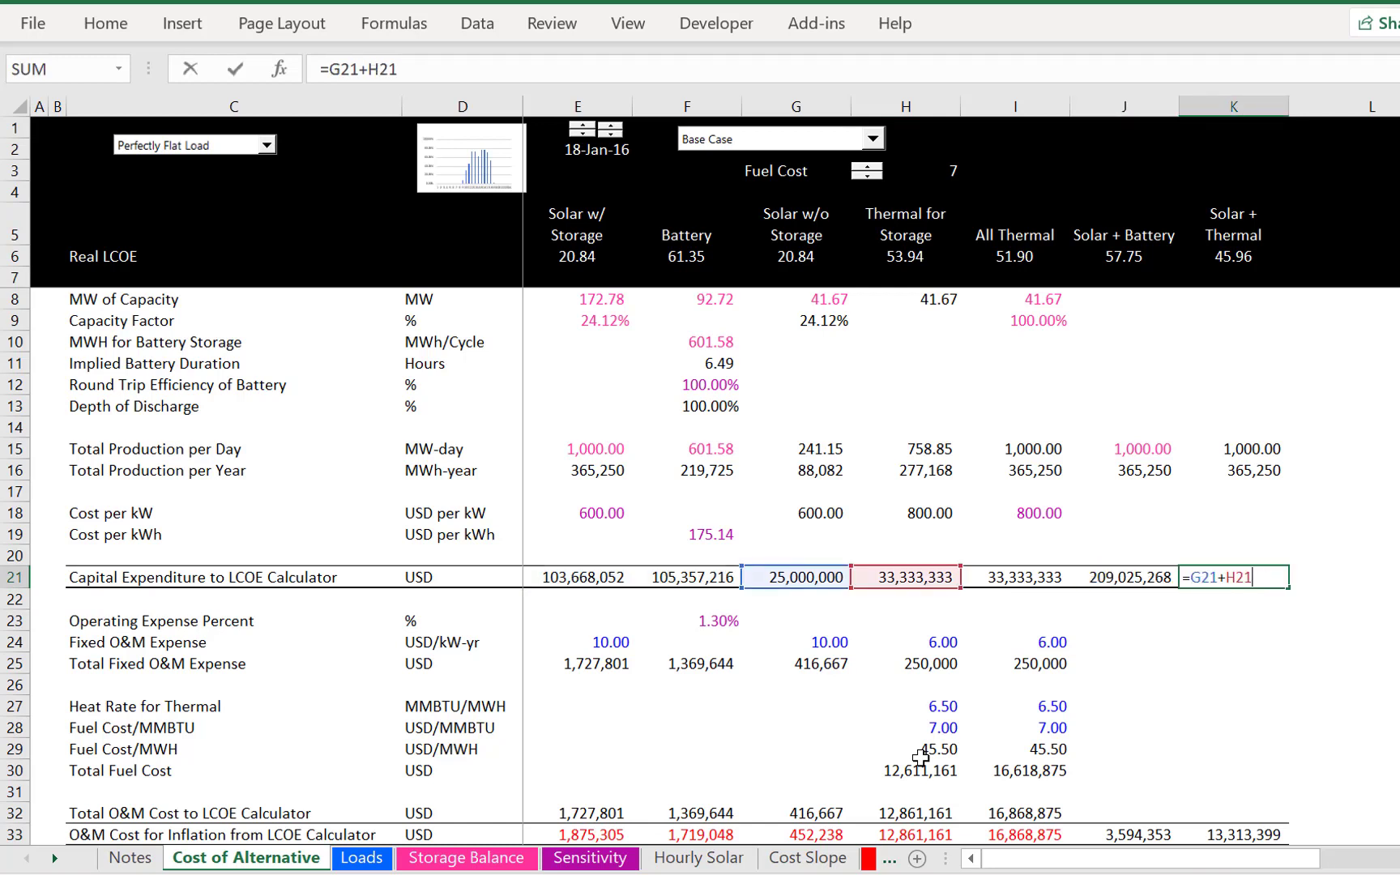
pyautogui.press('Escape')
pyautogui.press('Left')
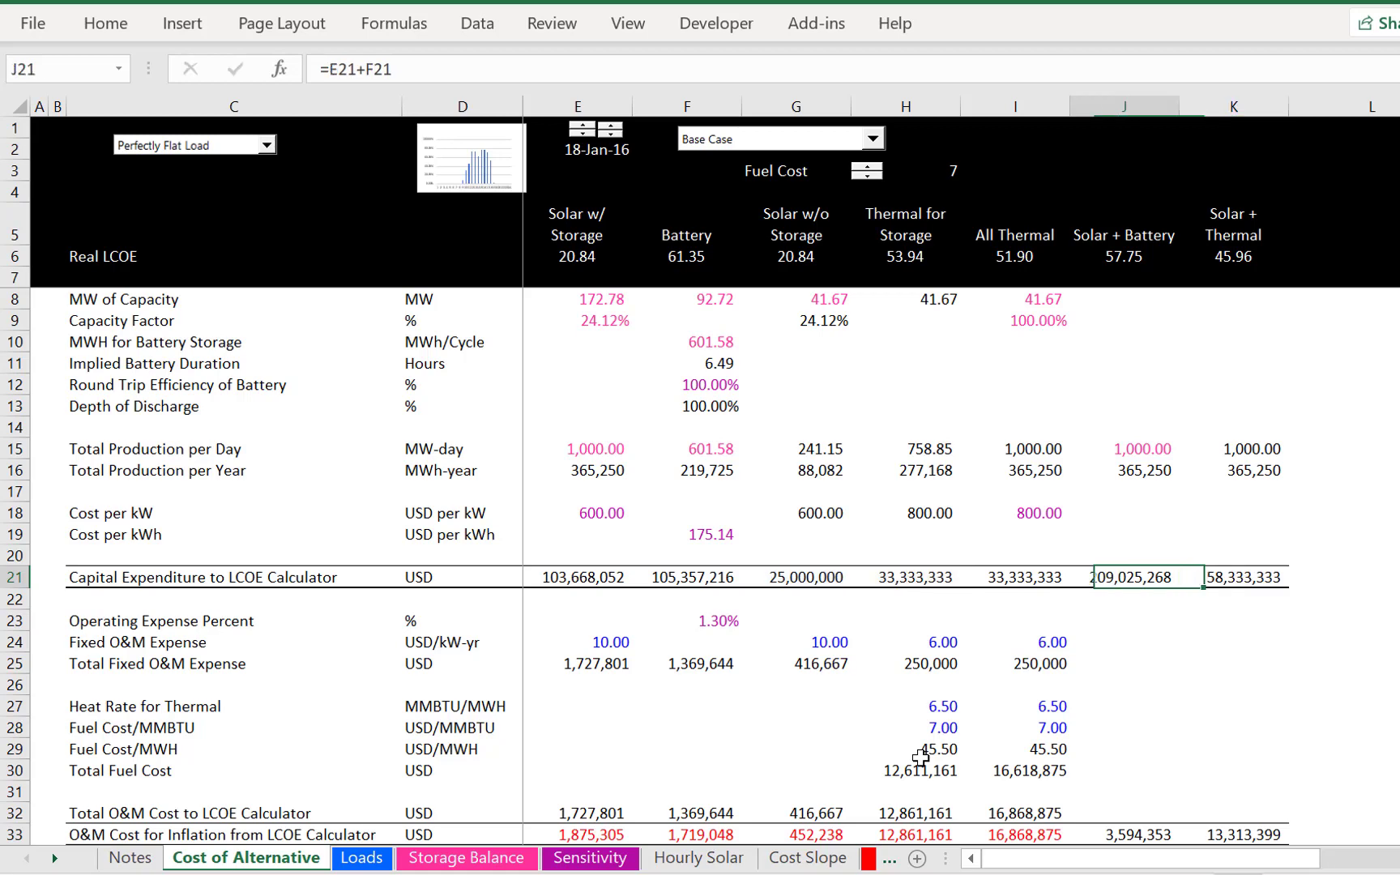
pyautogui.press('Left')
pyautogui.press('Right')
pyautogui.press('Down')
pyautogui.press('Down')
pyautogui.press('Down')
pyautogui.press('Down')
pyautogui.press('Down')
pyautogui.press('Down')
pyautogui.press('Down')
pyautogui.press('Down')
pyautogui.press('Down')
pyautogui.press('Down')
pyautogui.press('Down')
pyautogui.press('Down')
pyautogui.press('Down')
pyautogui.press('Down')
pyautogui.press('Down')
pyautogui.press('Down')
pyautogui.press('Down')
pyautogui.press('Down')
pyautogui.press('Down')
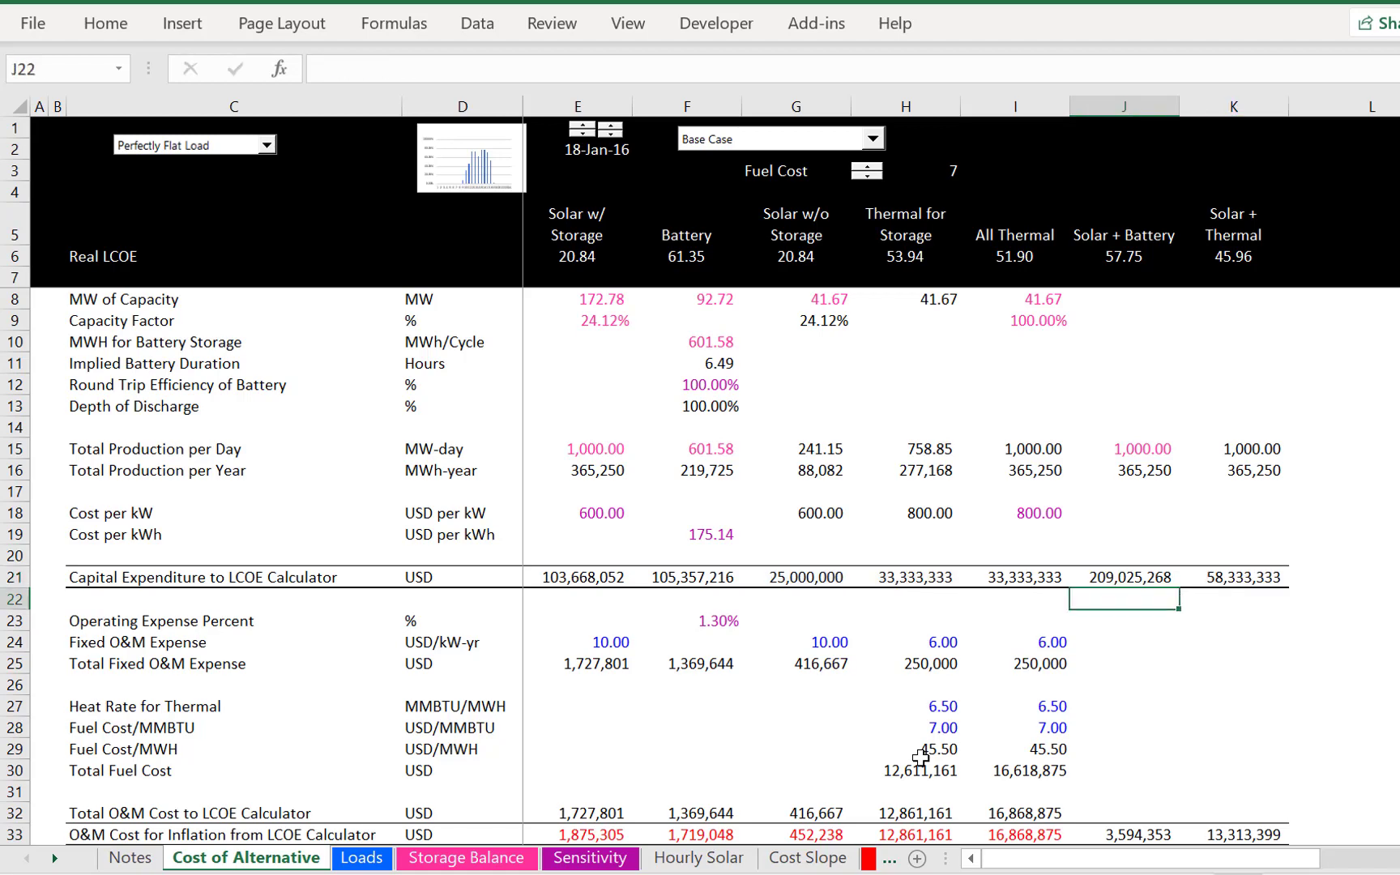
pyautogui.press('Down')
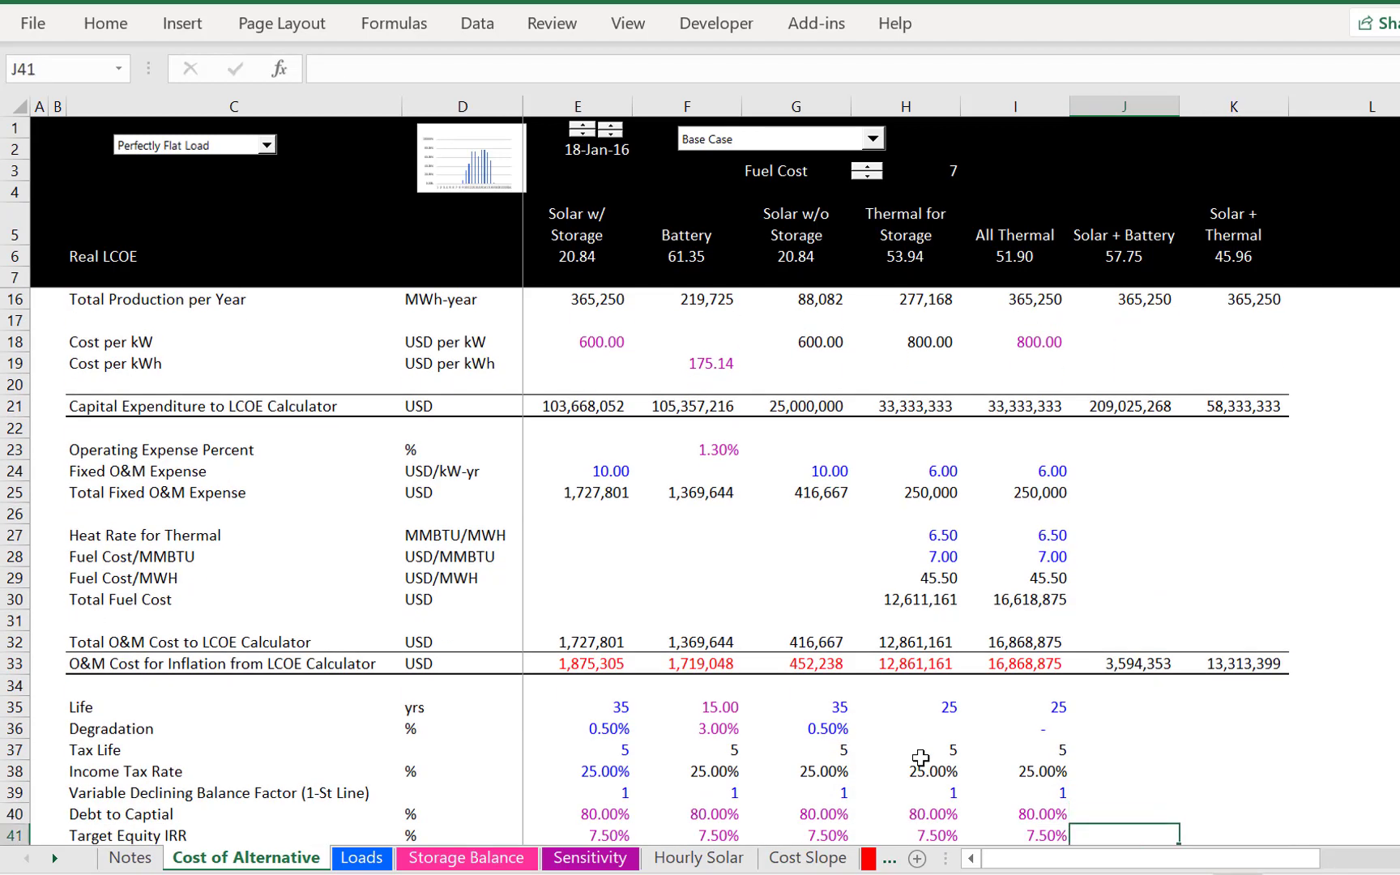
pyautogui.press('Down')
pyautogui.press('Down')
pyautogui.press('Down')
pyautogui.press('Down')
pyautogui.press('Down')
pyautogui.press('Down')
pyautogui.press('Down')
pyautogui.press('Down')
pyautogui.press('Down')
pyautogui.press('Down')
pyautogui.press('Down')
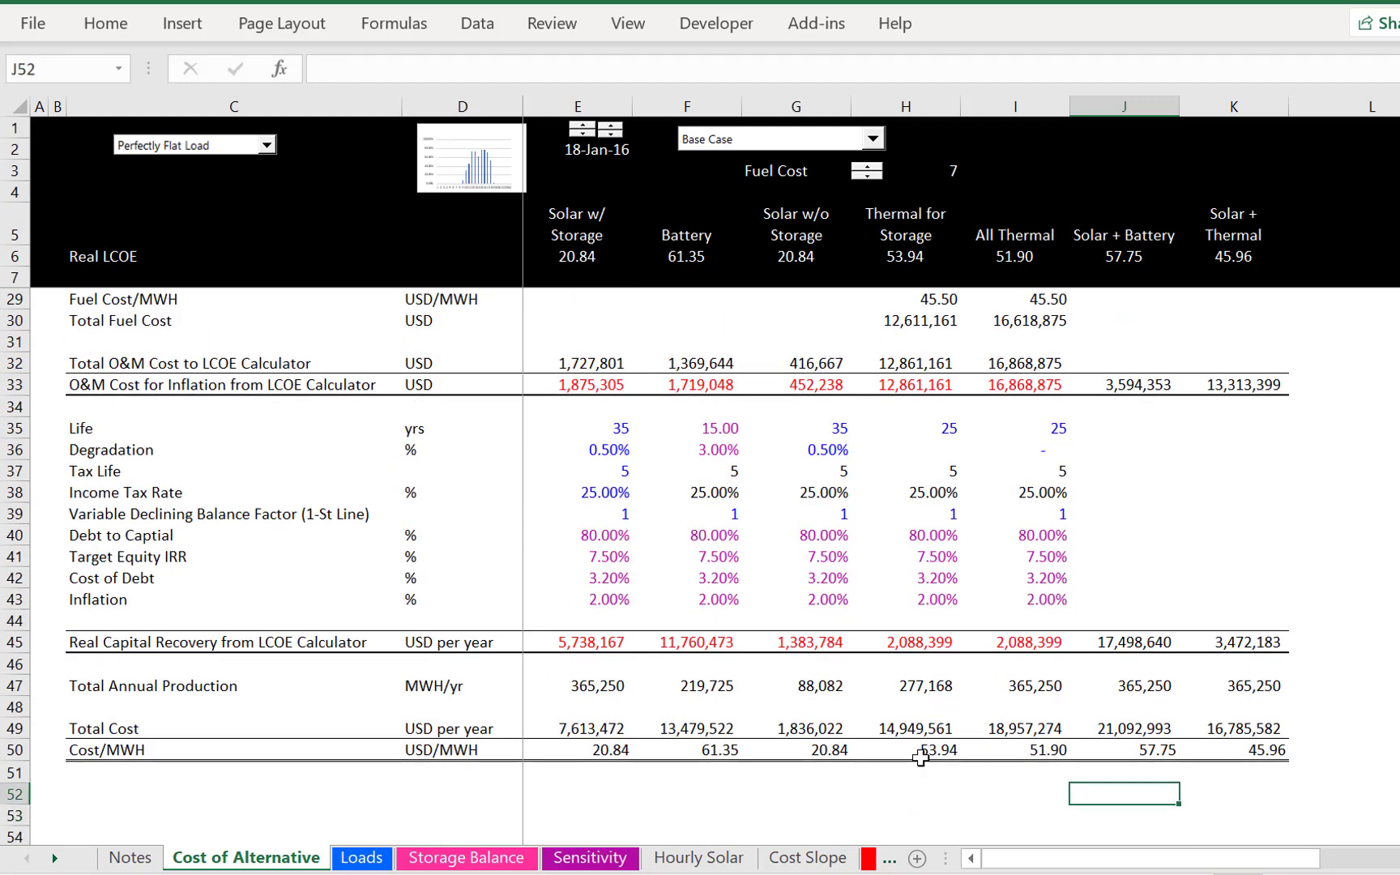
pyautogui.press('Up')
pyautogui.press('Up')
pyautogui.press('Up')
pyautogui.press('Down')
pyautogui.press('Right')
pyautogui.press('Left')
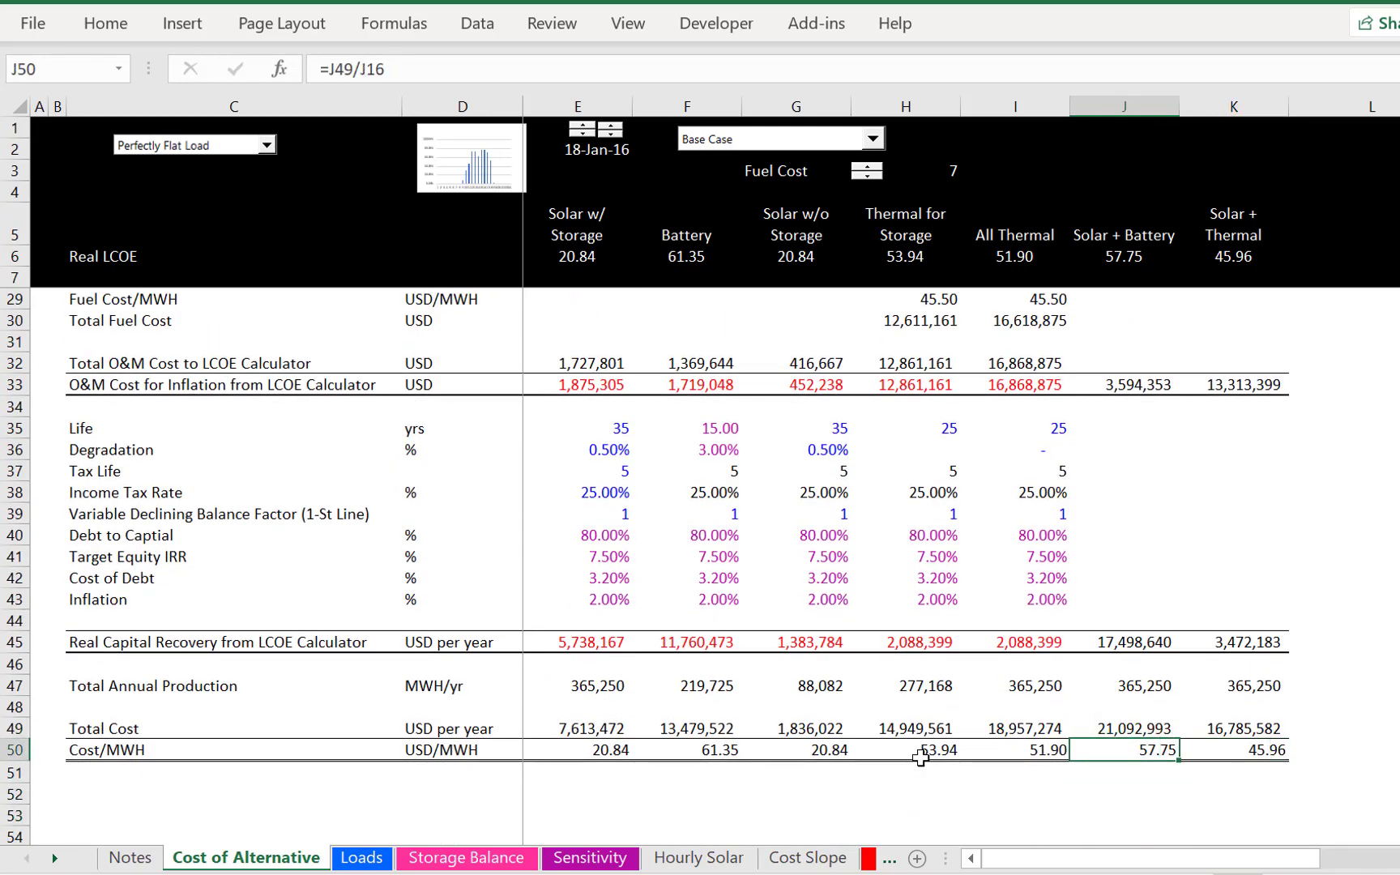
pyautogui.press('Up')
pyautogui.press('pageup')
pyautogui.press('Up')
pyautogui.press('Up')
pyautogui.press('Up')
pyautogui.press('Up')
pyautogui.press('Up')
pyautogui.press('Up')
pyautogui.press('Up')
pyautogui.press('Up')
pyautogui.press('Up')
pyautogui.press('Up')
pyautogui.press('Up')
pyautogui.press('Up')
pyautogui.press('Up')
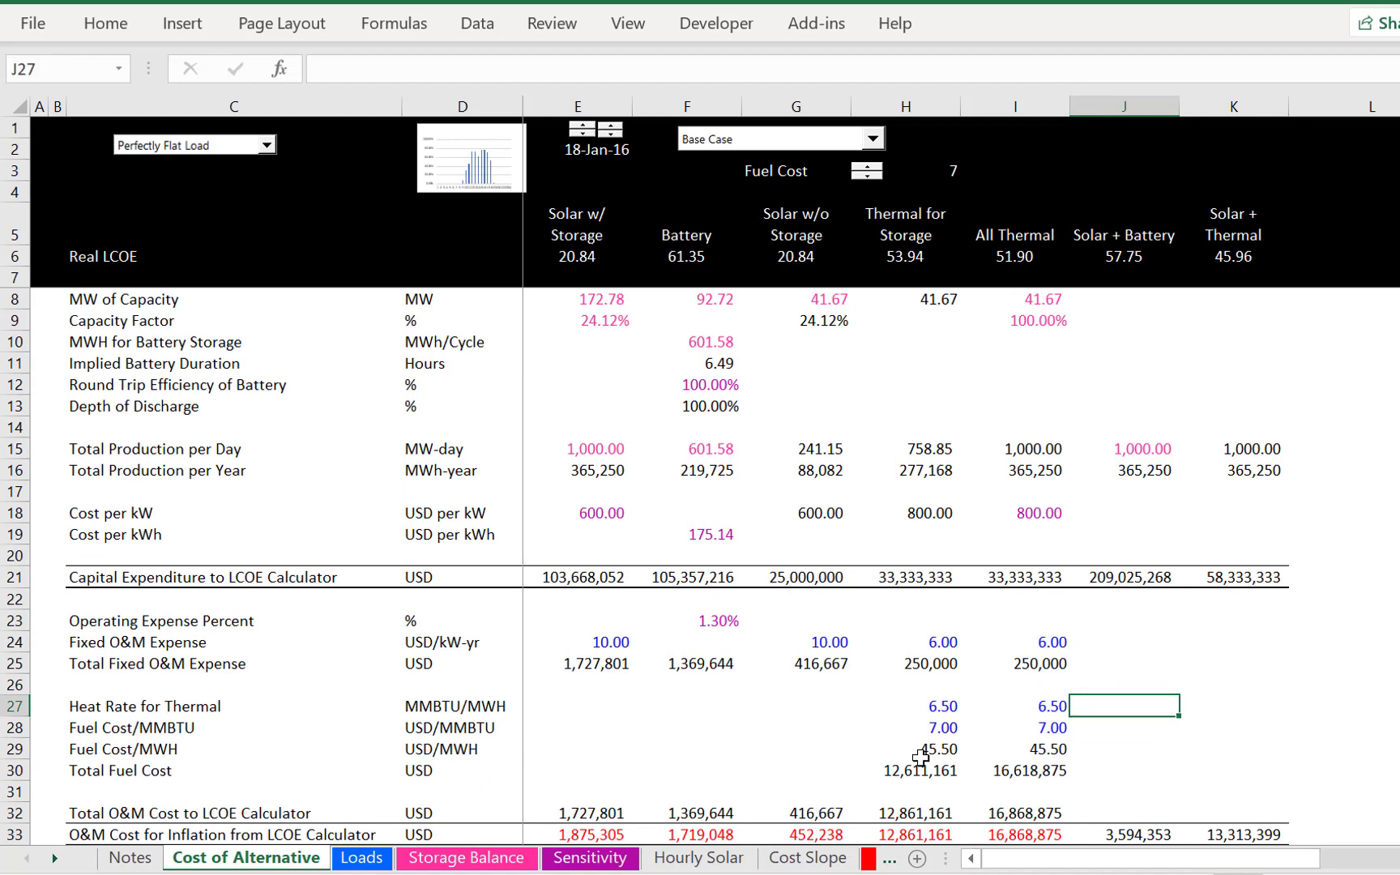
pyautogui.press('Left')
pyautogui.press('Right')
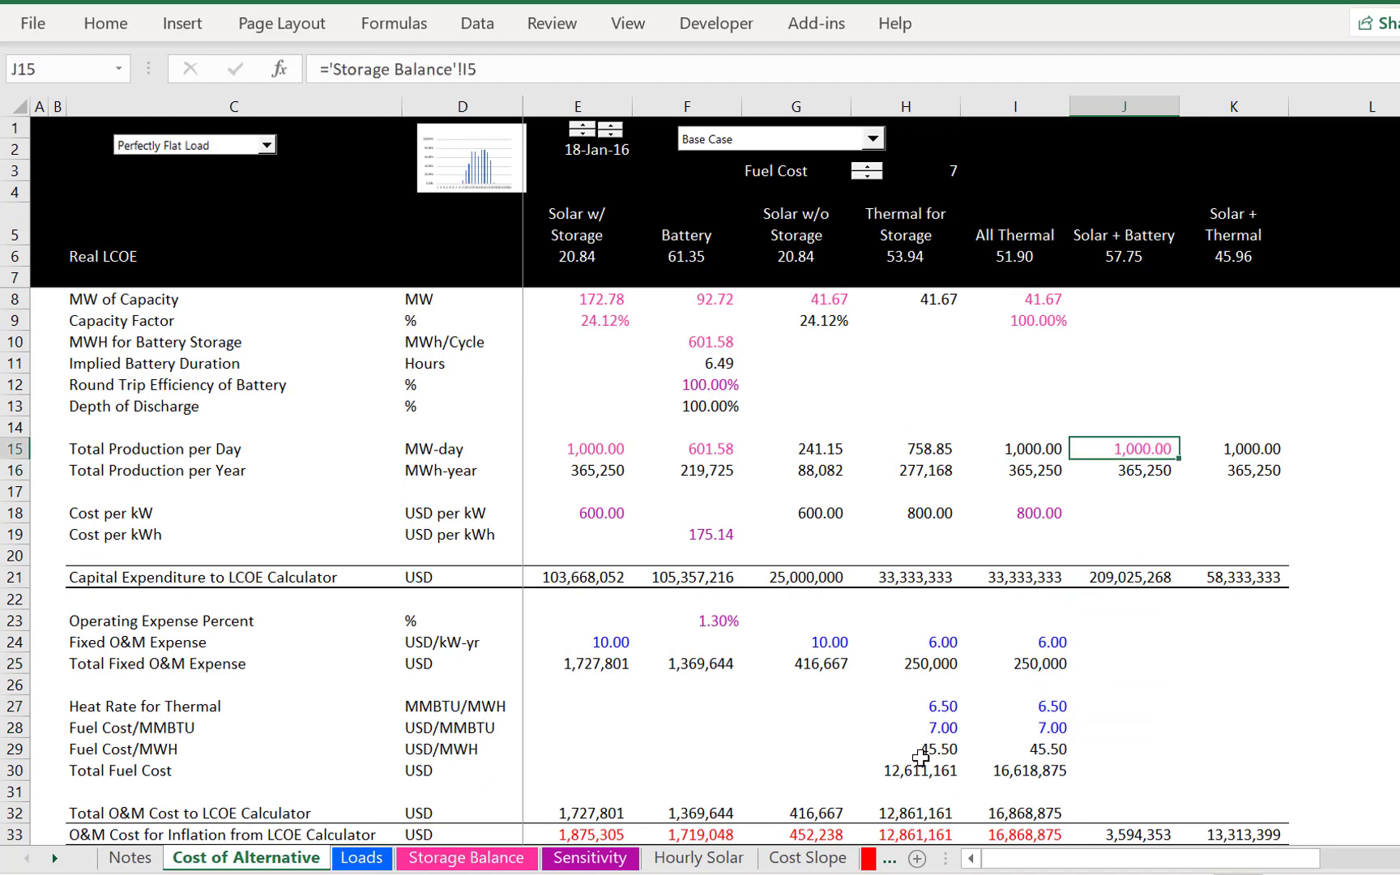
pyautogui.press('Right')
pyautogui.press('Left')
pyautogui.press('Left')
pyautogui.press('Left')
pyautogui.press('Right')
pyautogui.press('Right')
pyautogui.press('Right')
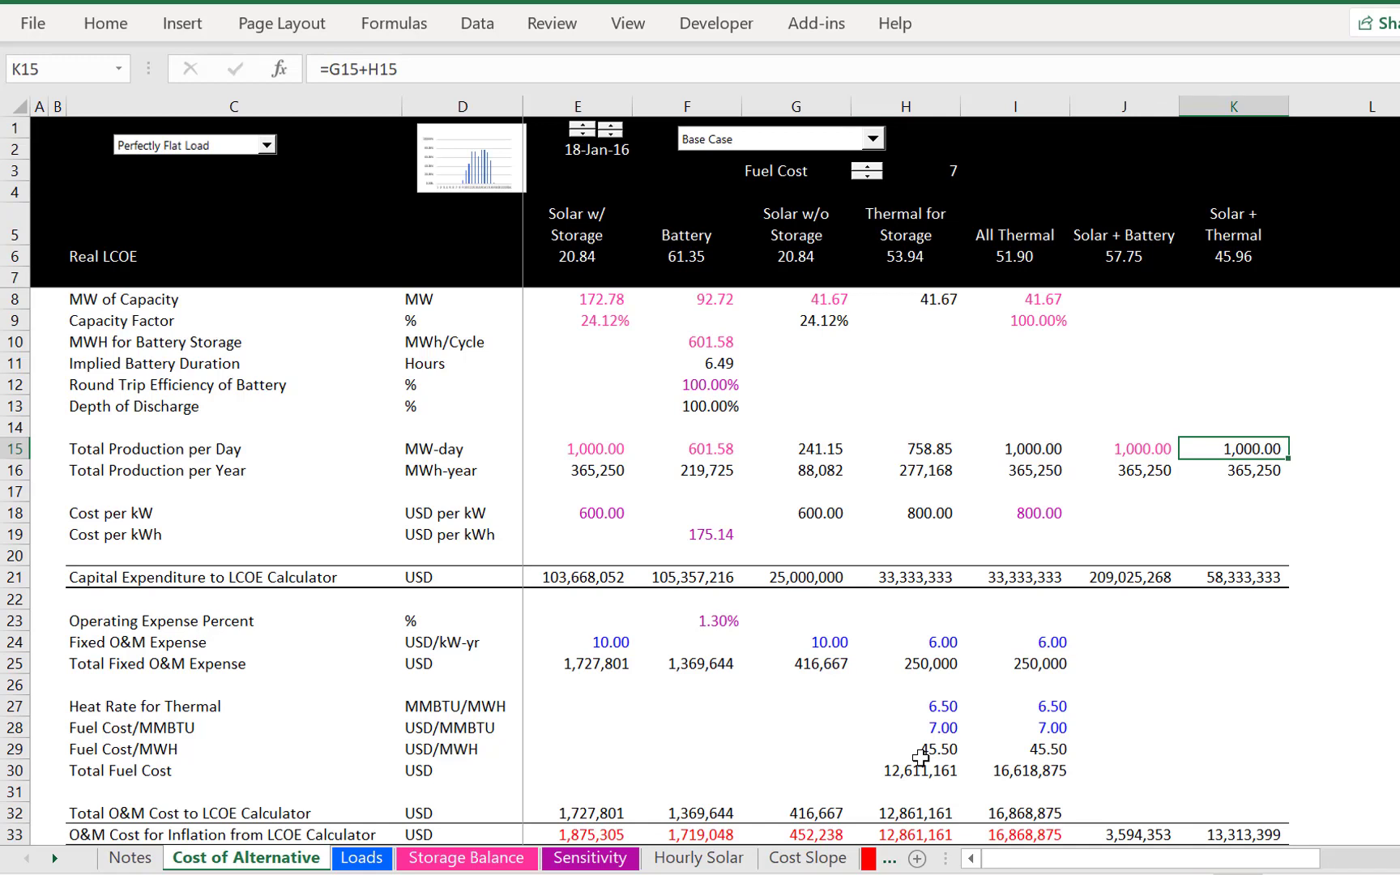
pyautogui.press('Up')
pyautogui.press('Up')
pyautogui.press('Left')
pyautogui.press('Left')
pyautogui.press('Up')
pyautogui.press('Up')
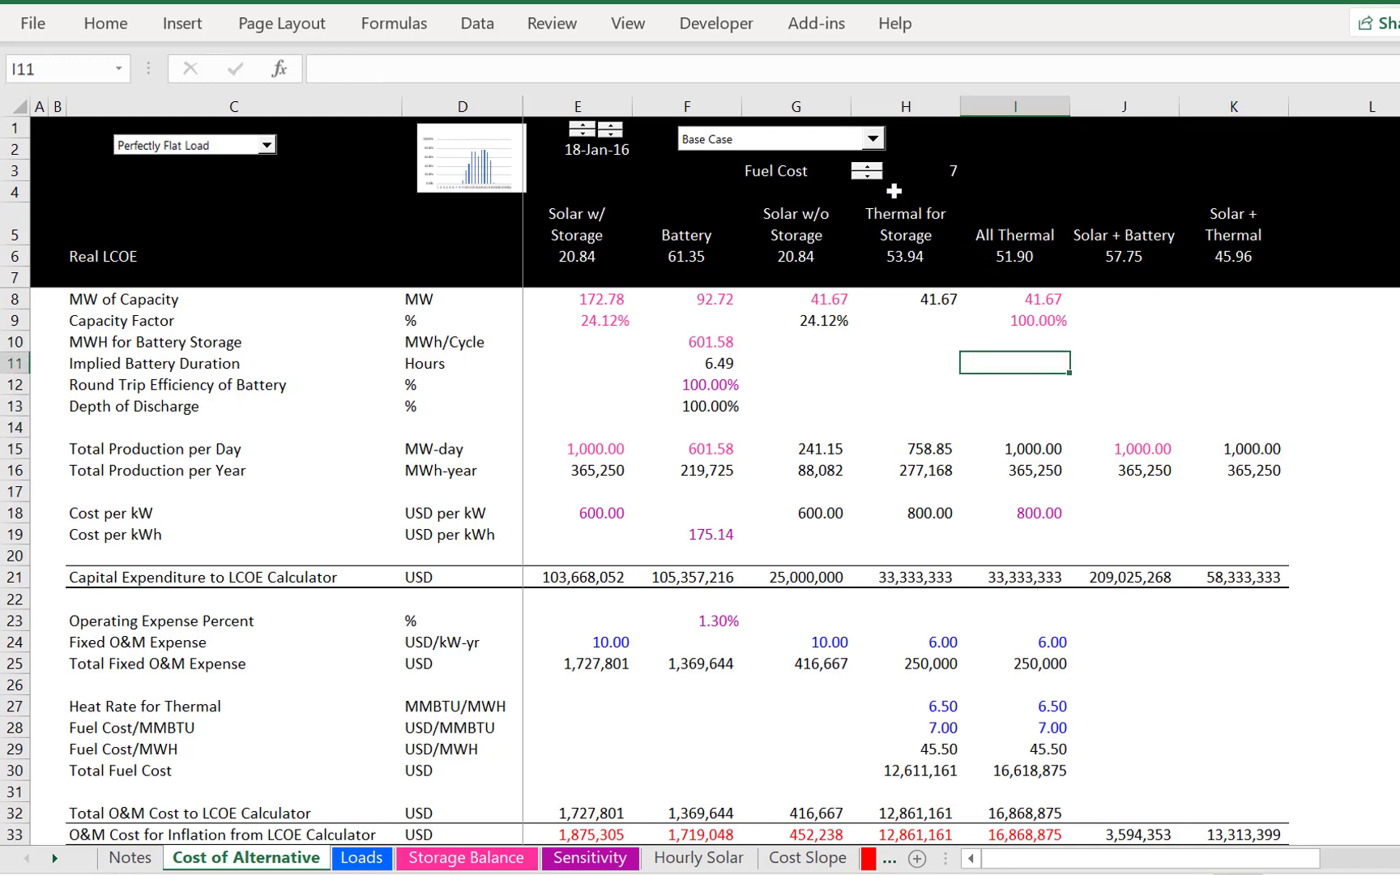
# Raise Fuel Cost from 7 to 8 and check the Solar + Thermal LCOE of 50.89 in K6.
pyautogui.click(867, 168)
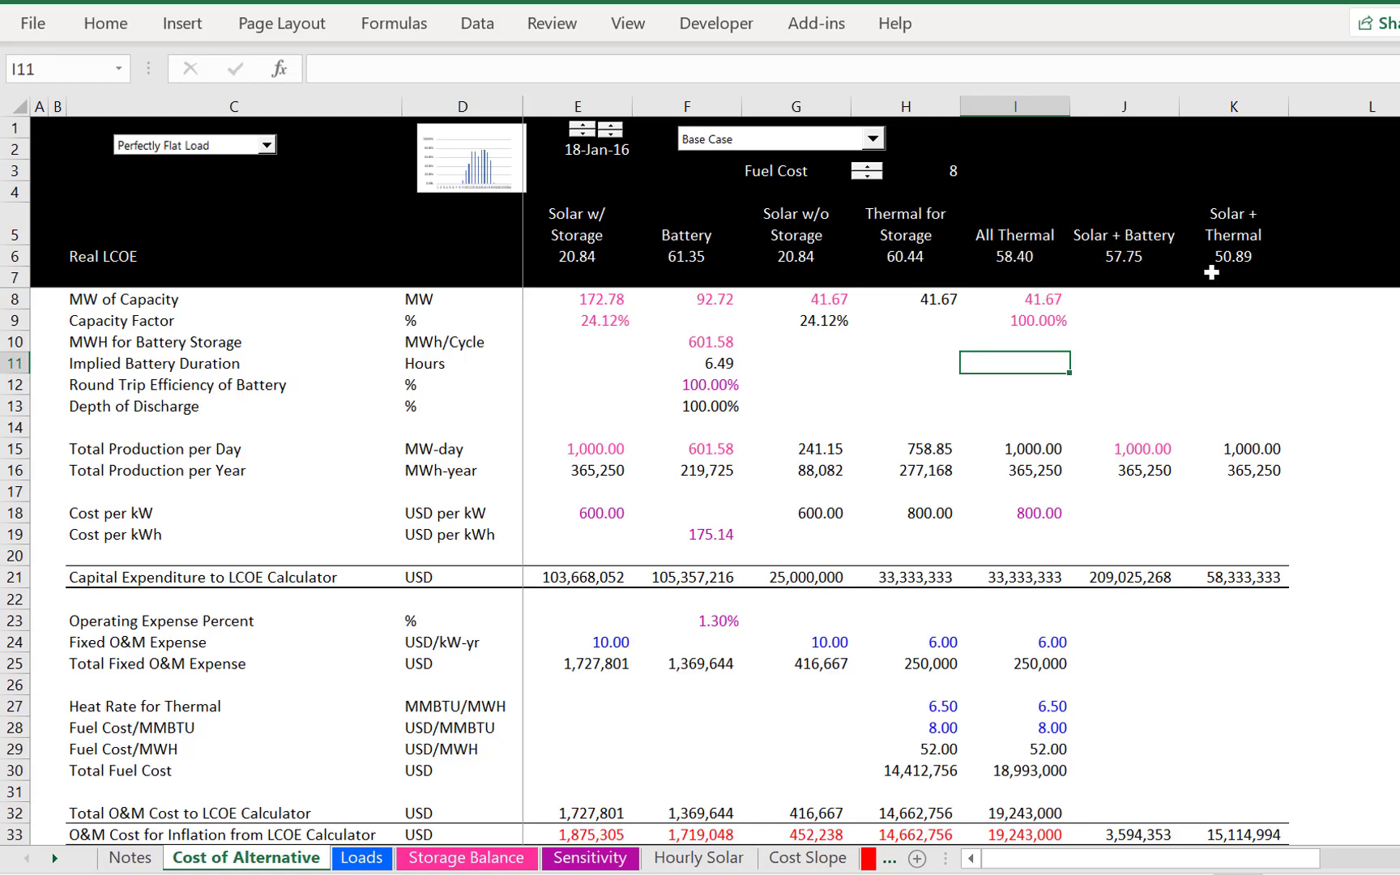
pyautogui.click(1236, 248)
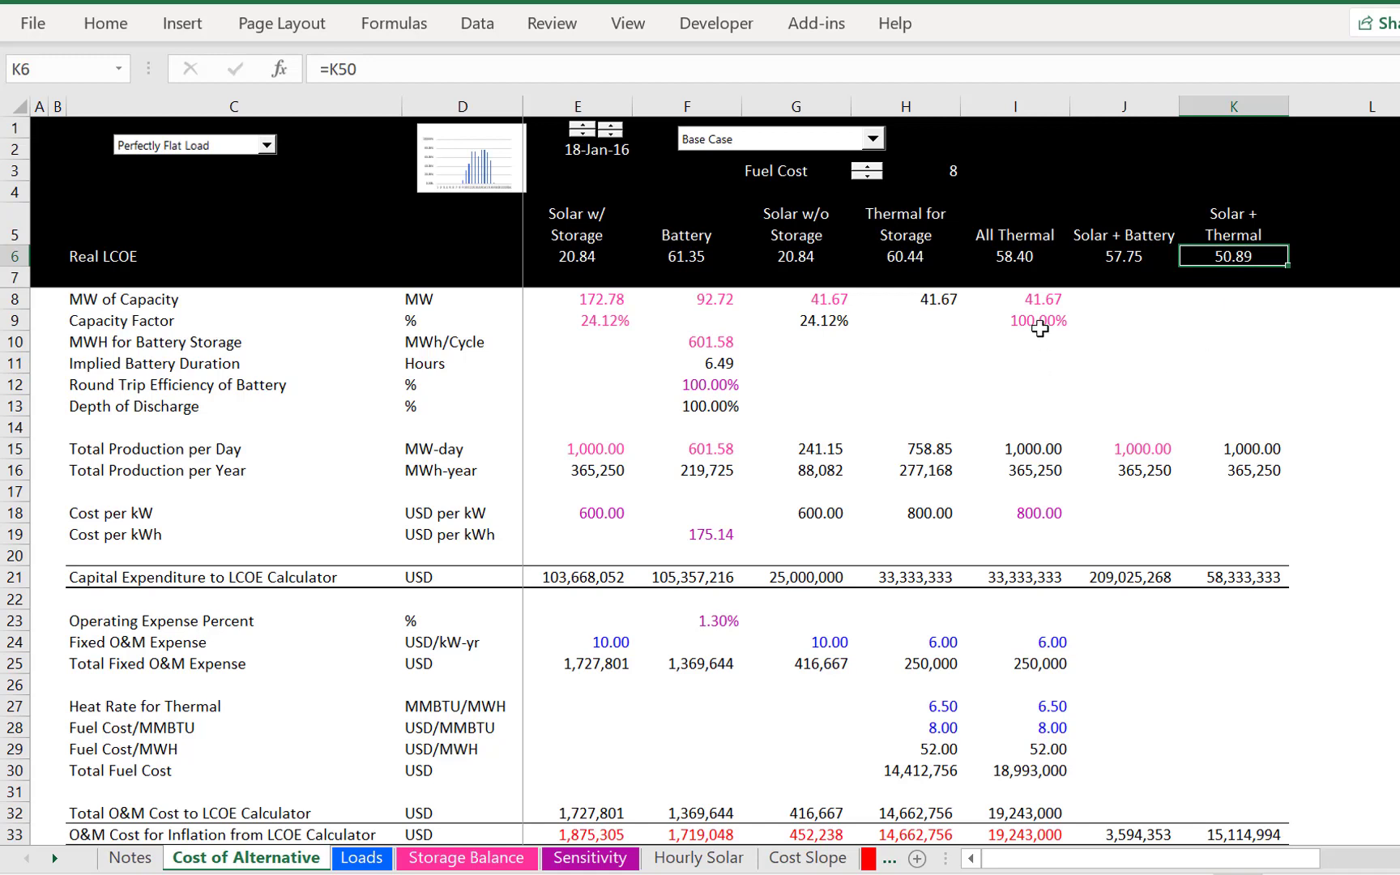
pyautogui.click(1034, 141)
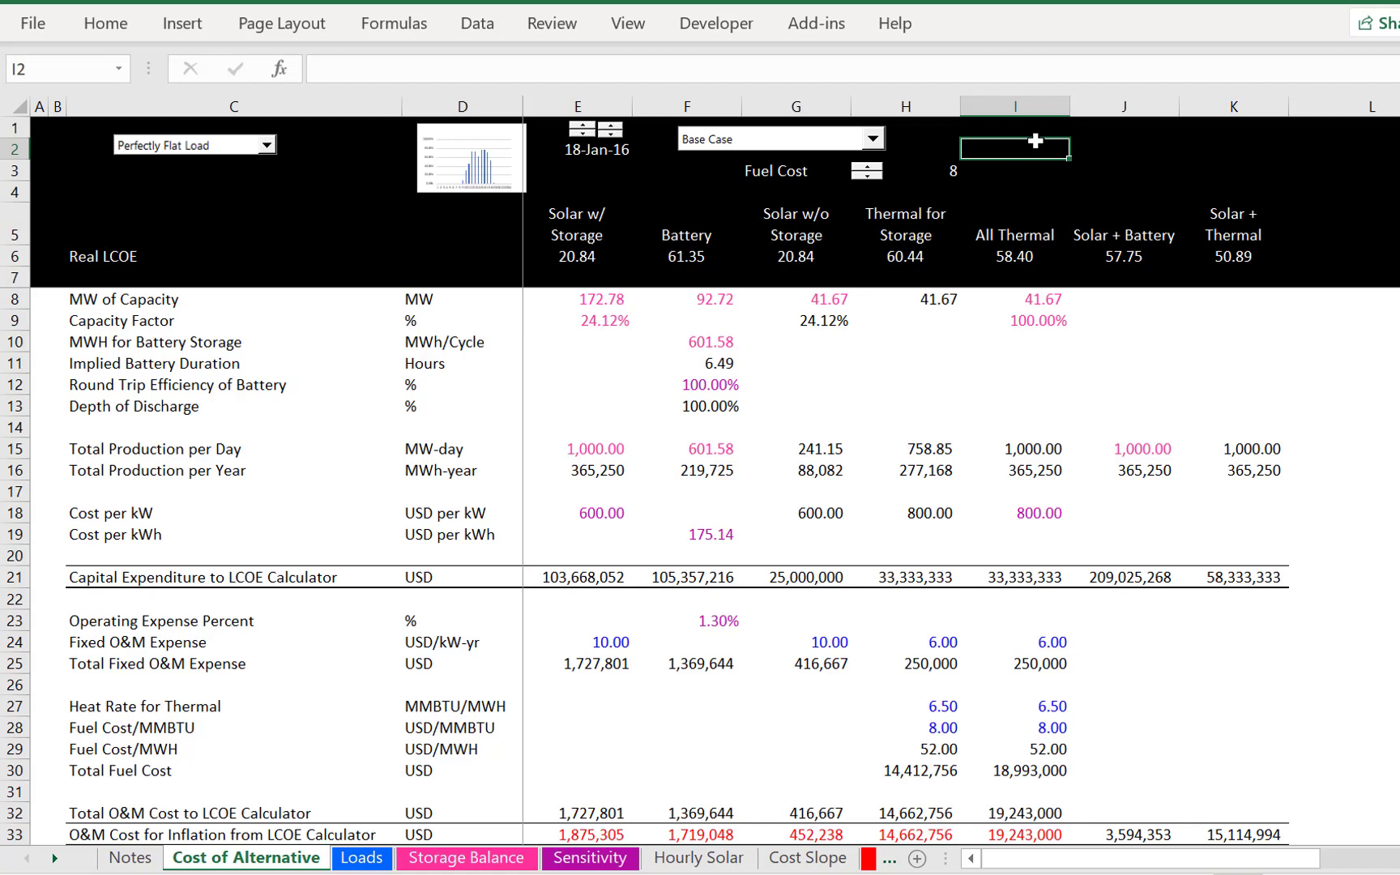
pyautogui.click(970, 347)
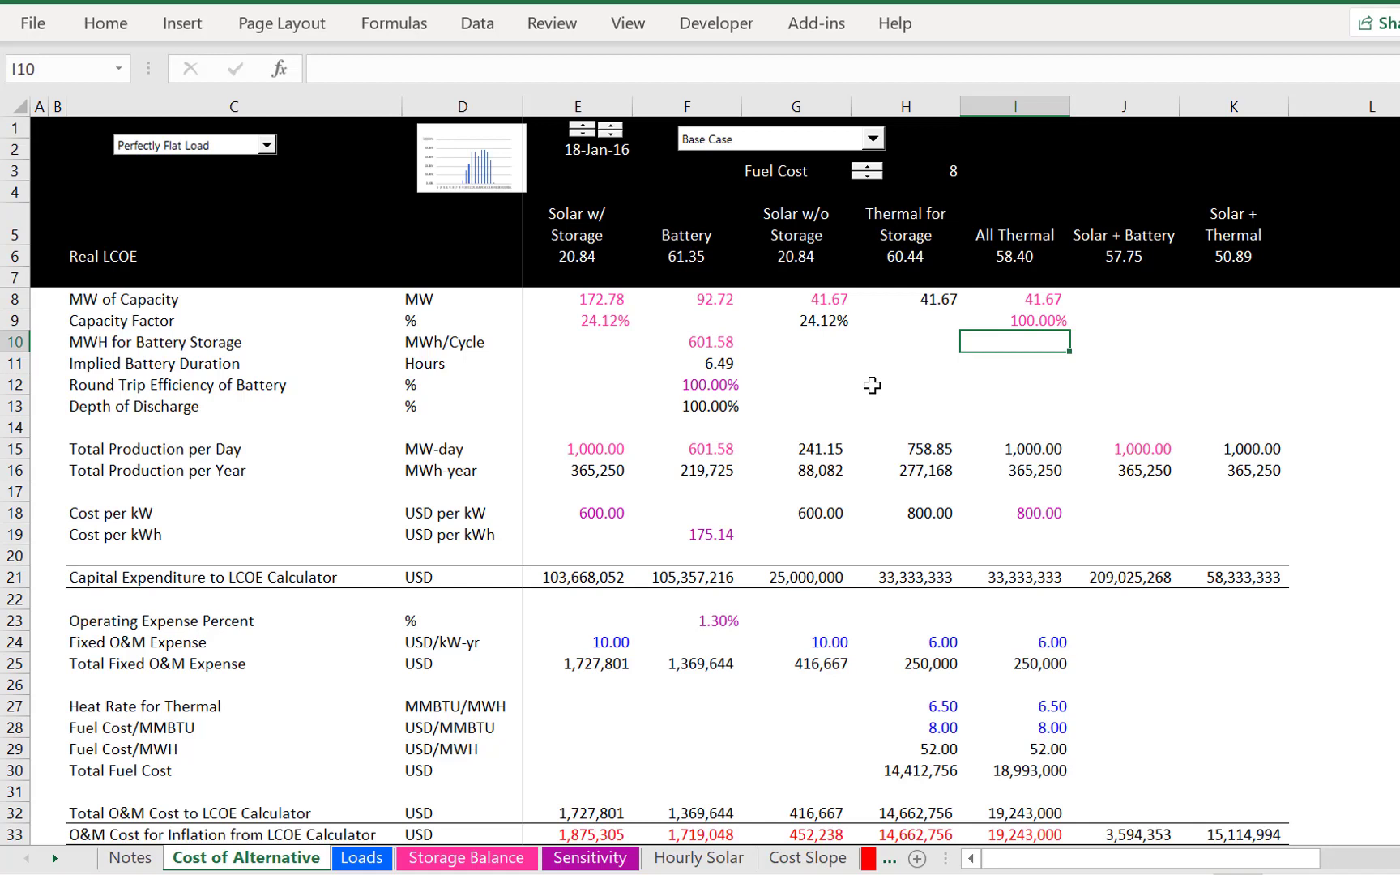
# Advance the solar date from 18-Jan-16 to 18-Feb-16 and inspect the formula in E2.
pyautogui.click(581, 126)
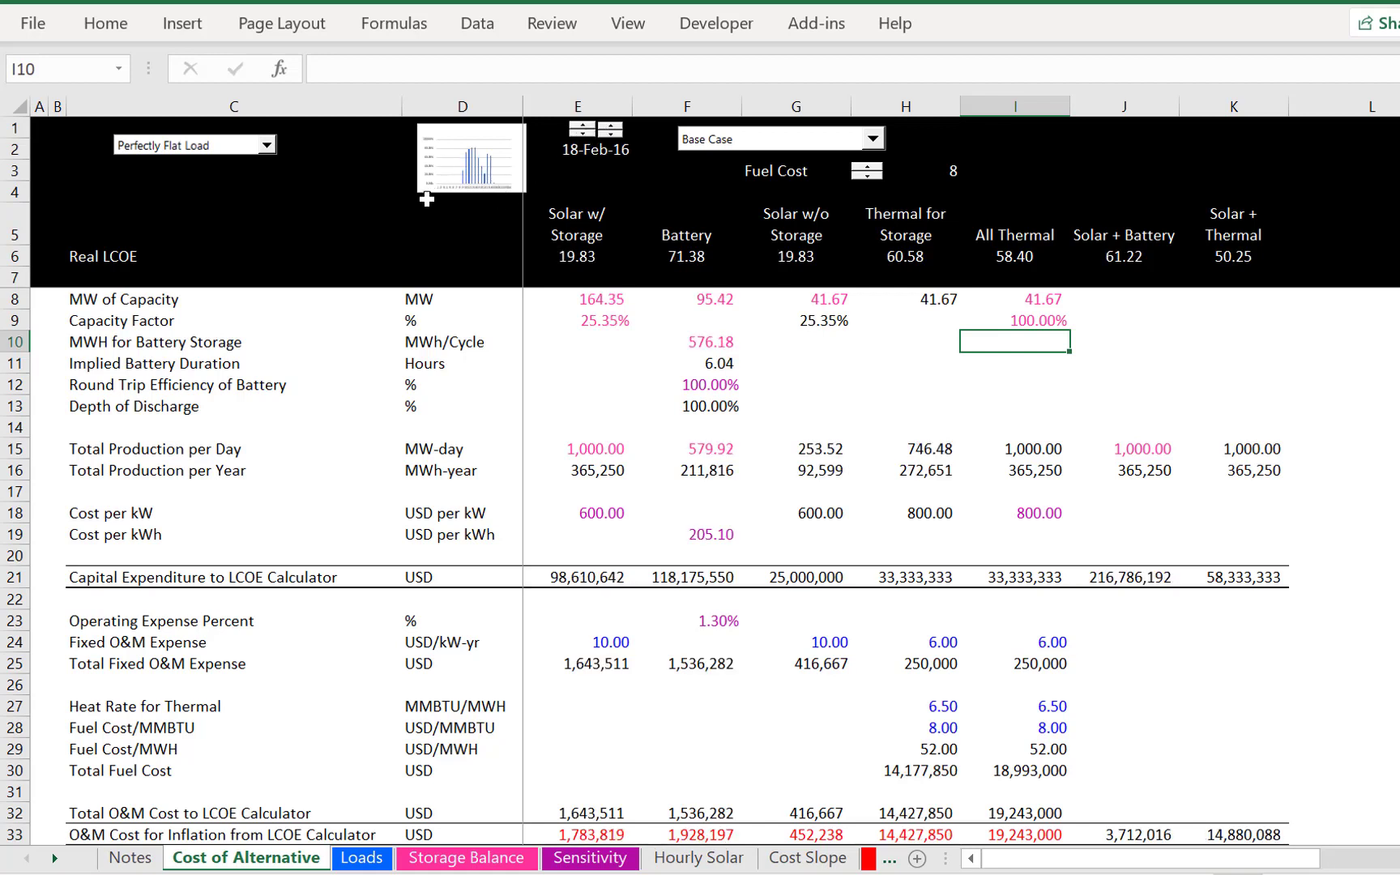
pyautogui.click(598, 151)
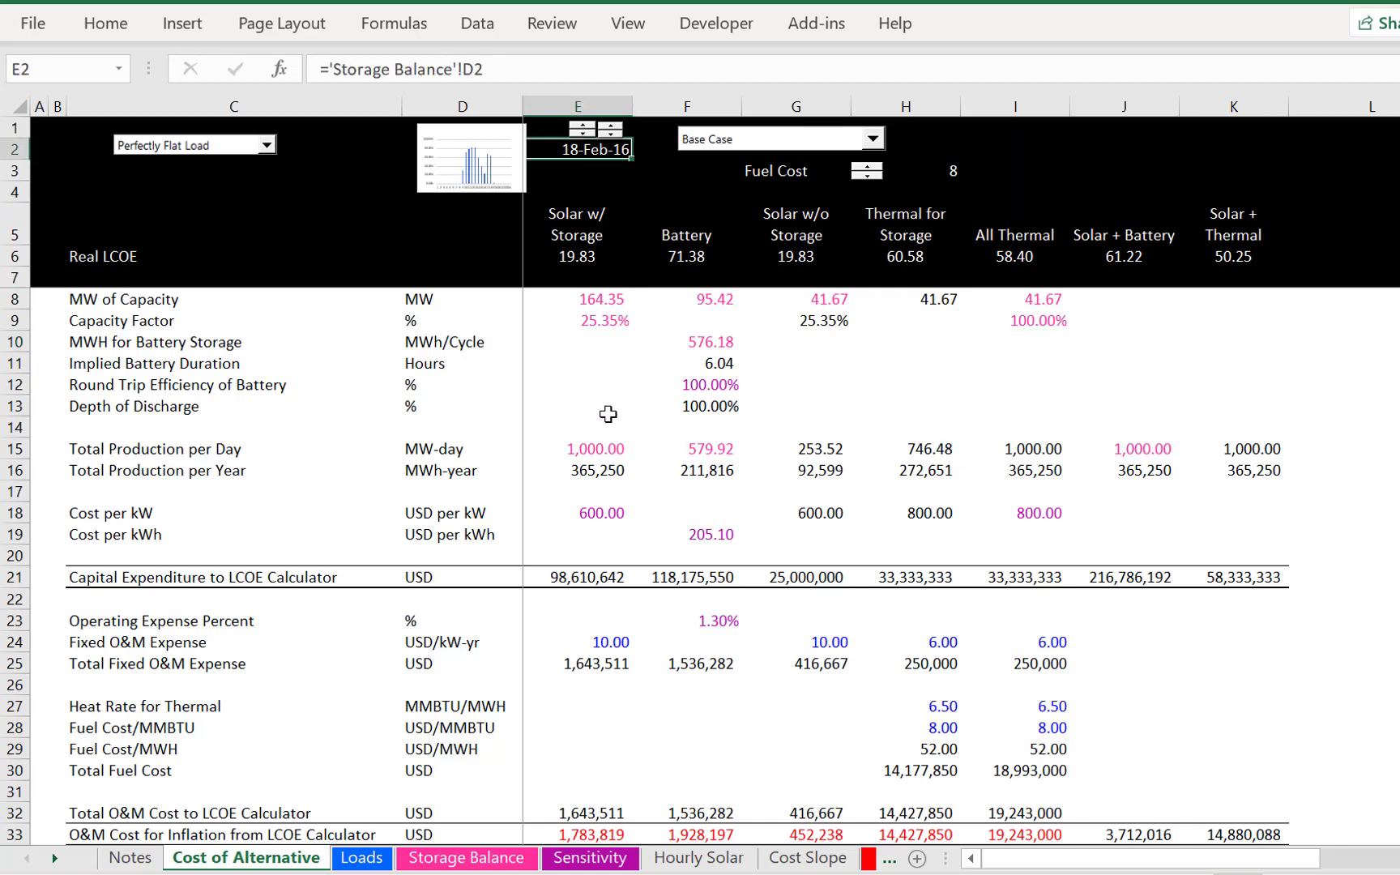
pyautogui.click(882, 407)
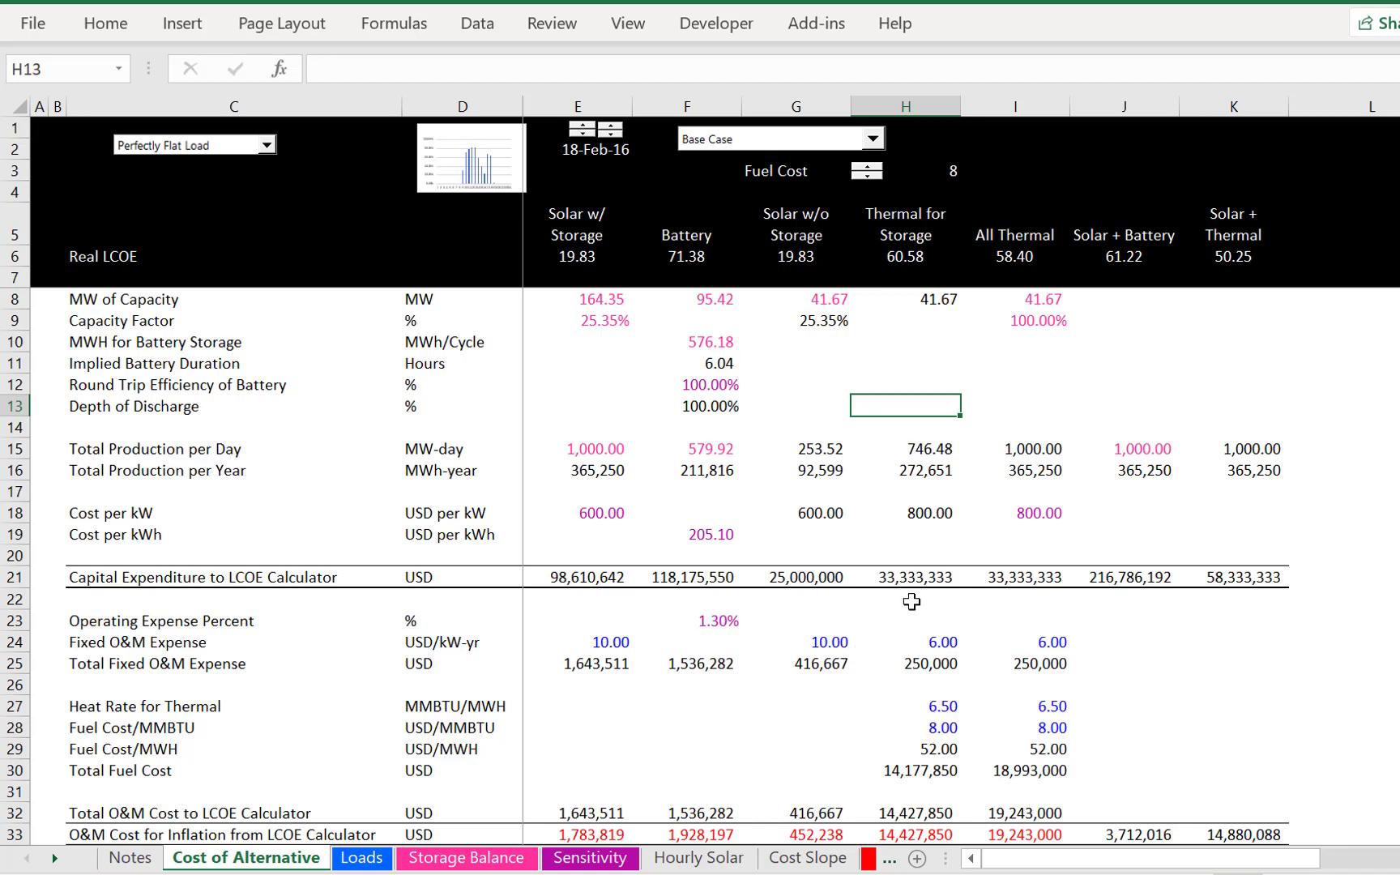
# Switch the C2 load shape to Case 1 - Shaped, pushing Battery LCOE to 135.73.
pyautogui.click(230, 154)
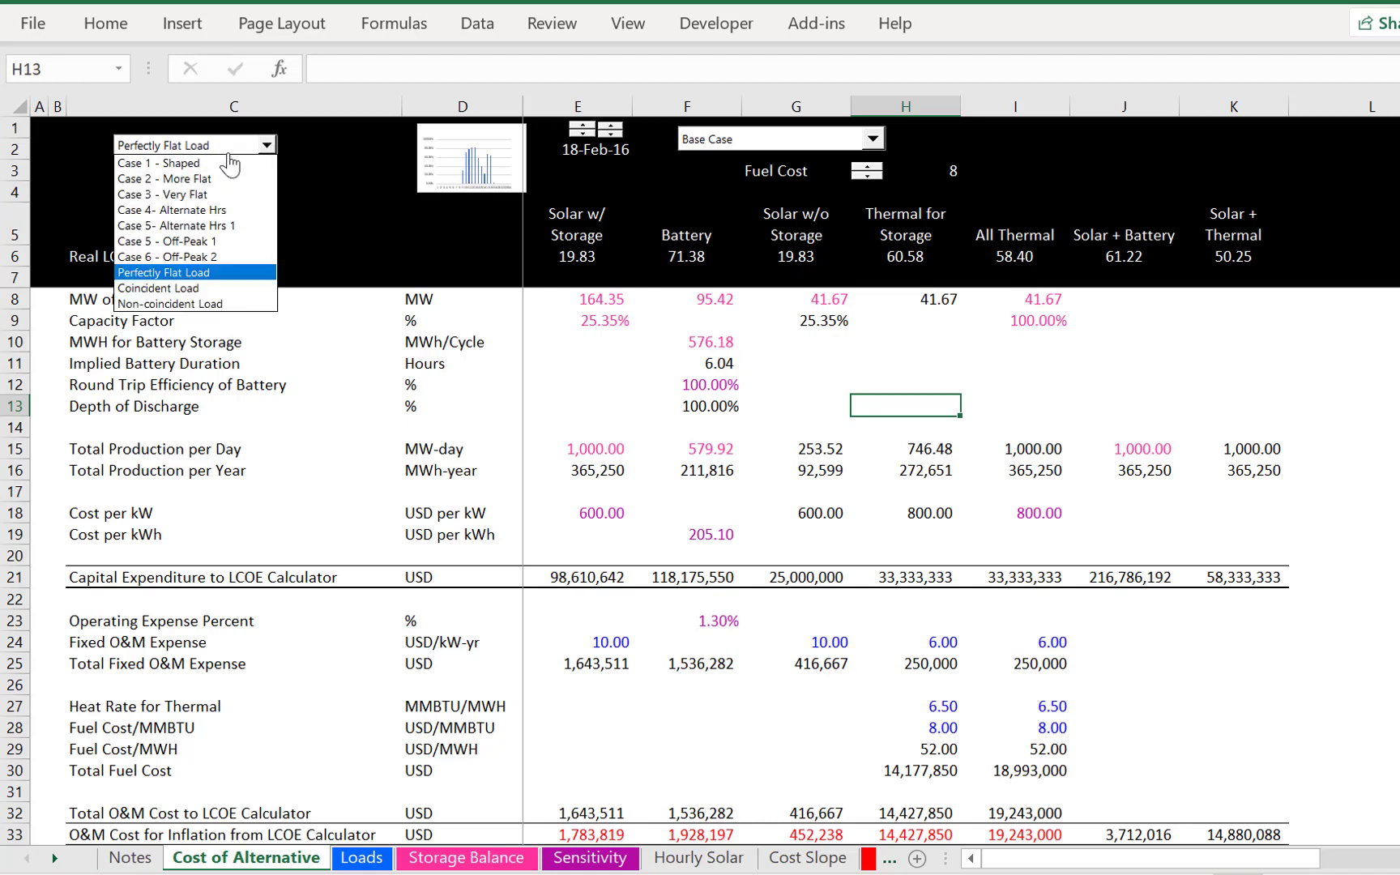
pyautogui.press('Up')
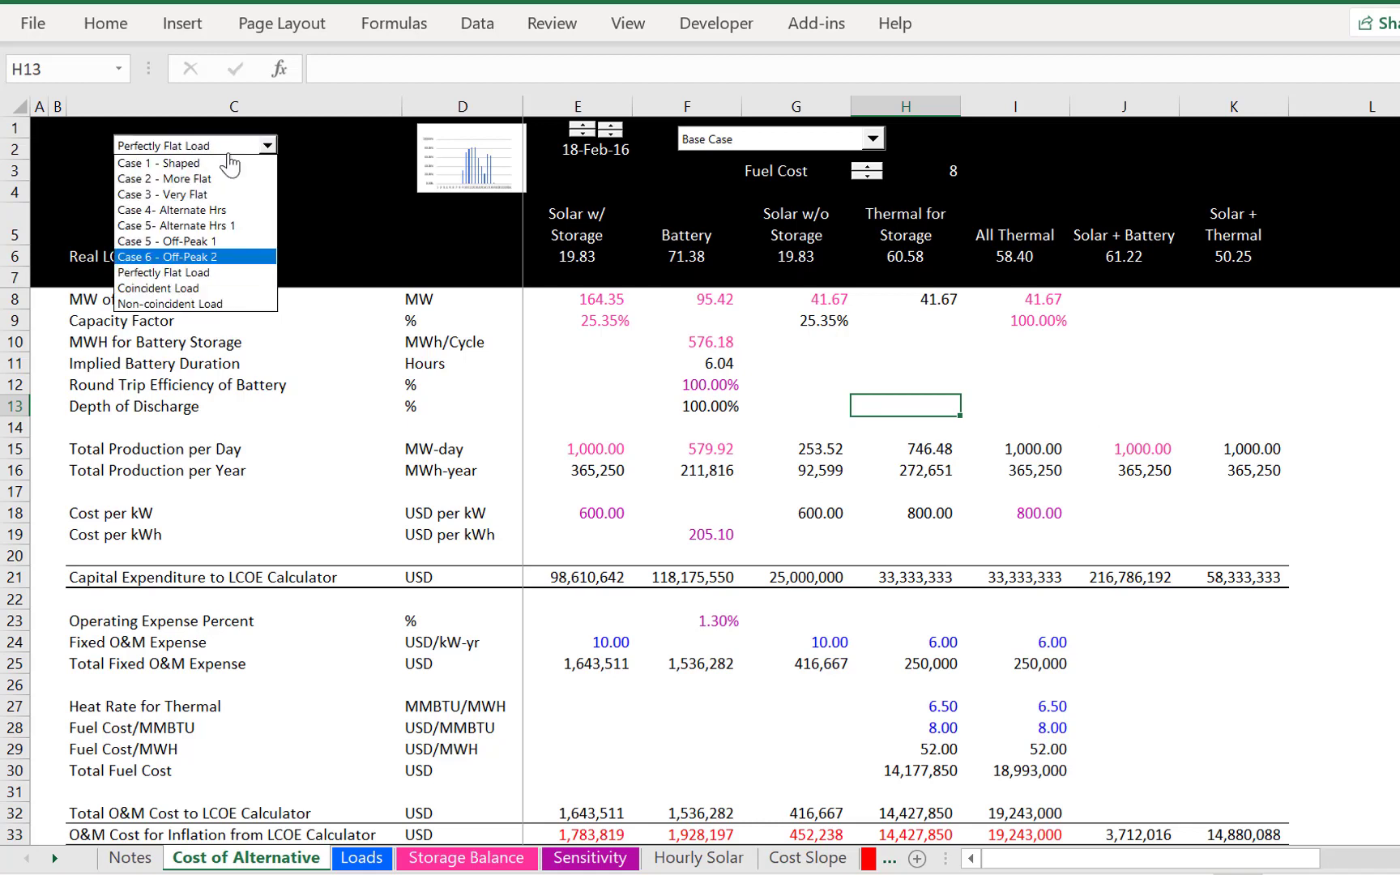
pyautogui.press('Up')
pyautogui.press('Up')
pyautogui.press('Up')
pyautogui.press('Up')
pyautogui.press('Up')
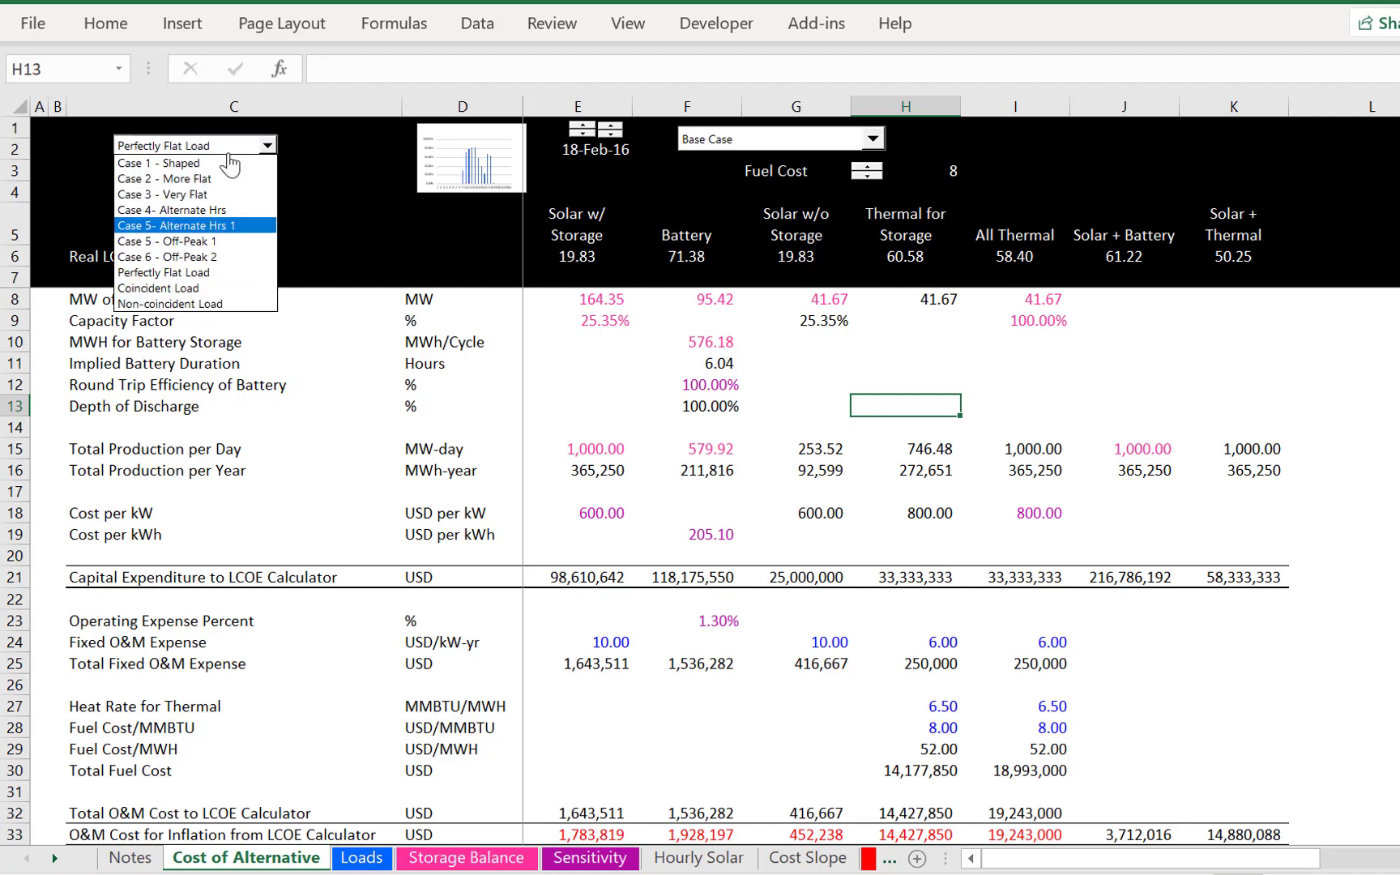
pyautogui.press('Escape')
pyautogui.press('Return')
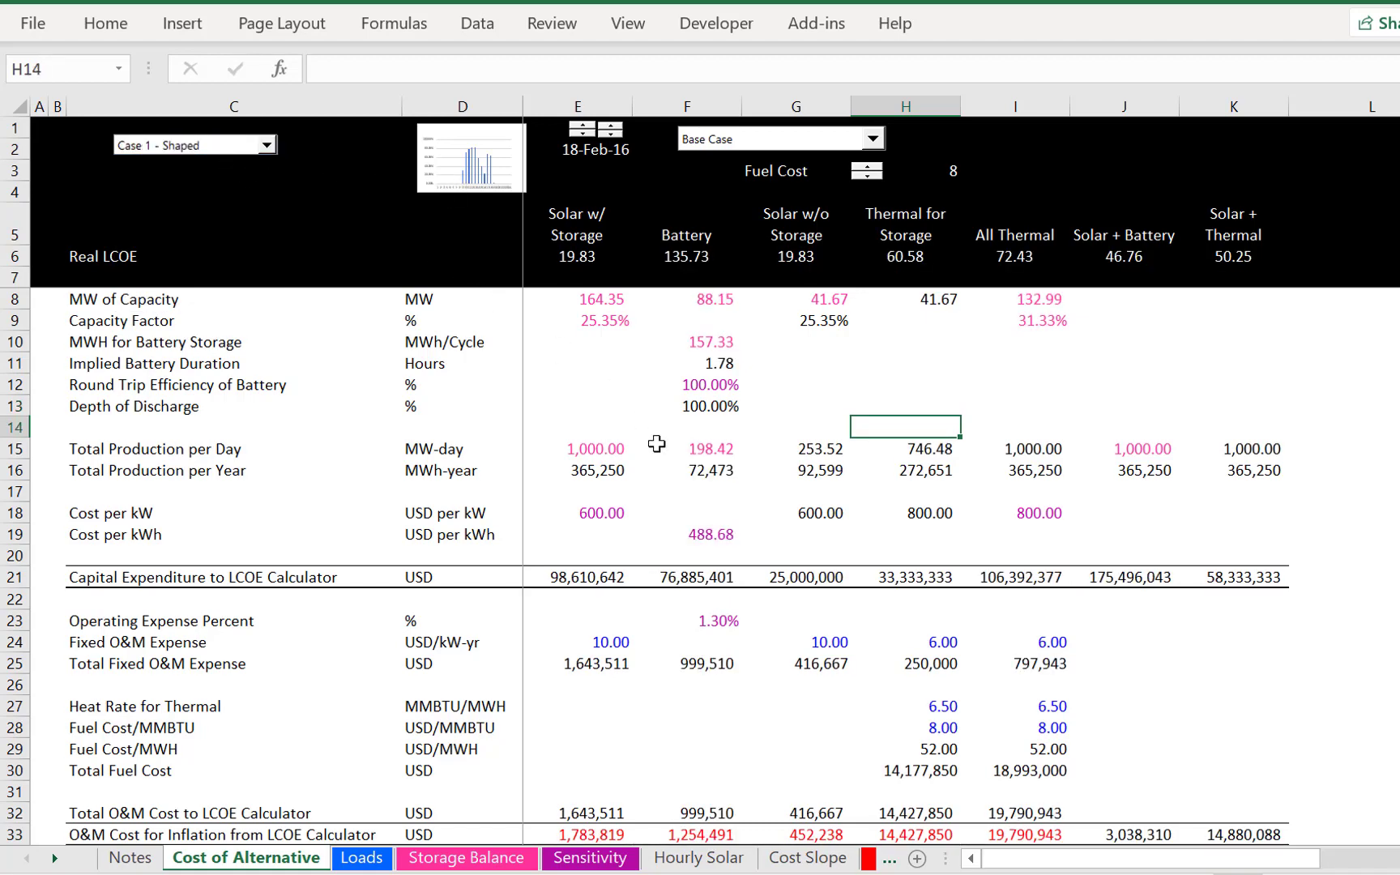
# Glance at the Loads and Notes sheets, then return to Cost of Alternative.
pyautogui.click(673, 420)
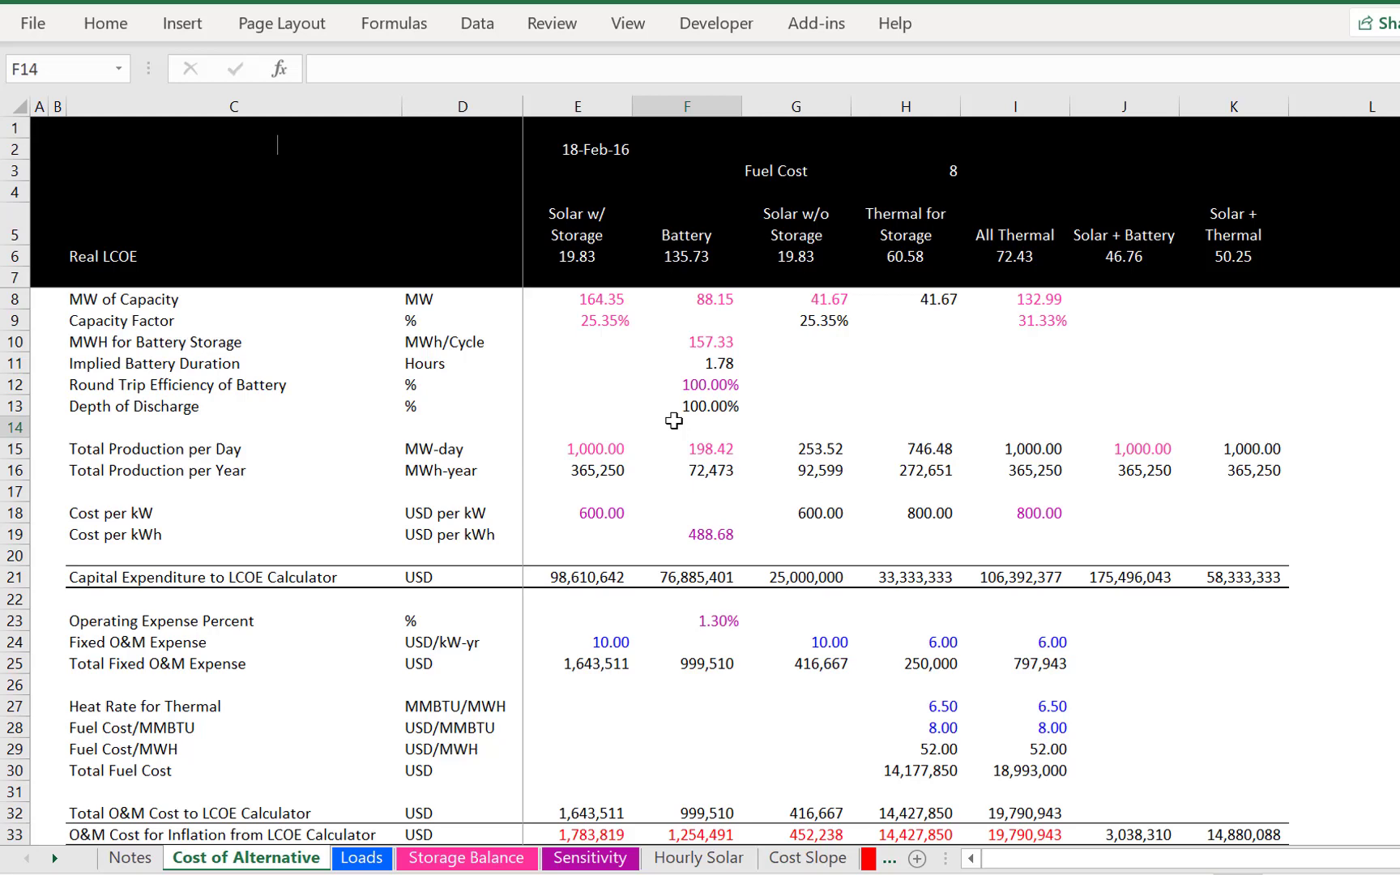
pyautogui.hotkey('ctrl', 'pagedown')
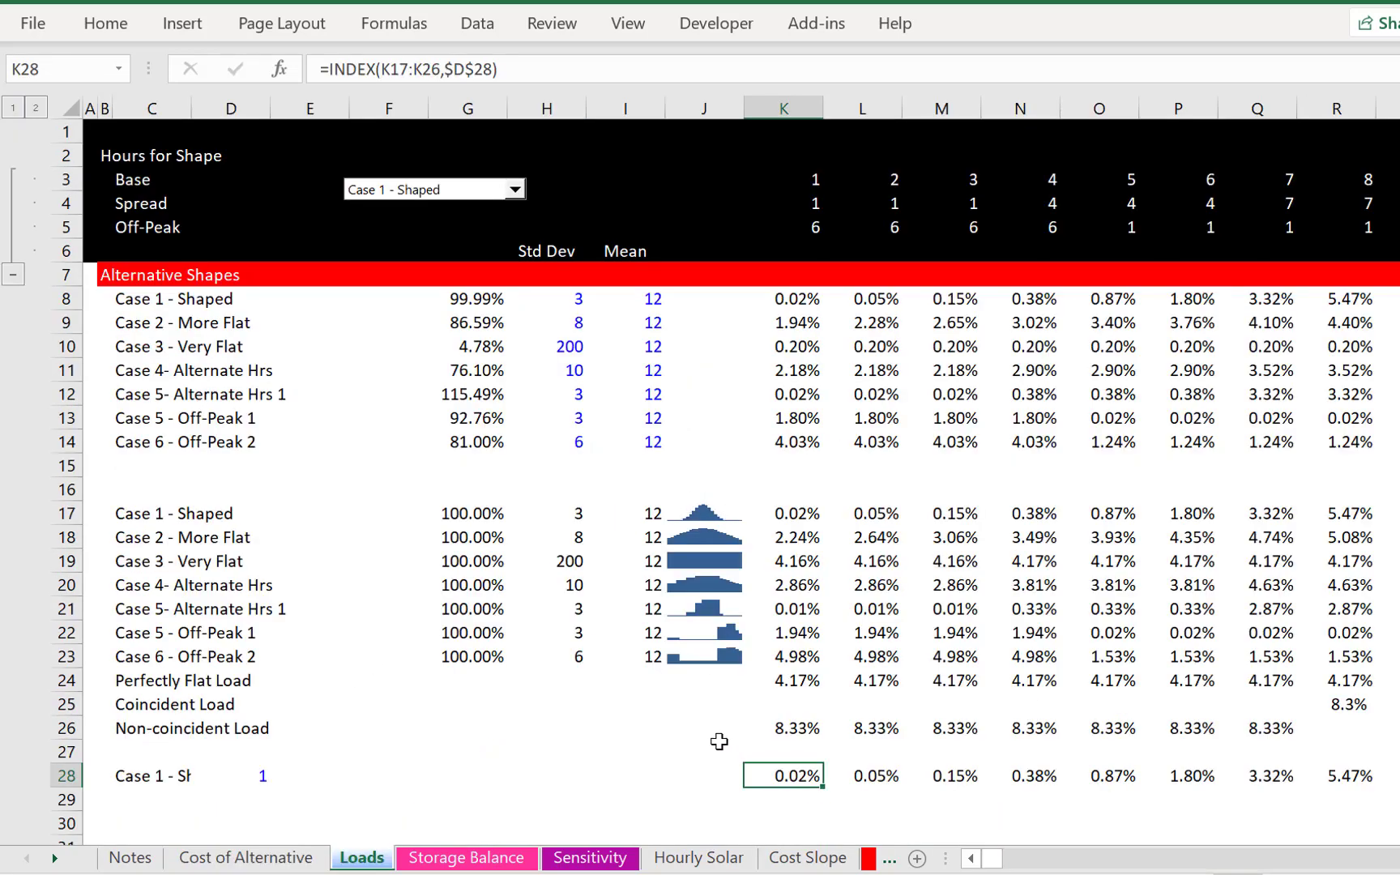
pyautogui.hotkey('ctrl', 'pageup')
pyautogui.hotkey('ctrl', 'pageup')
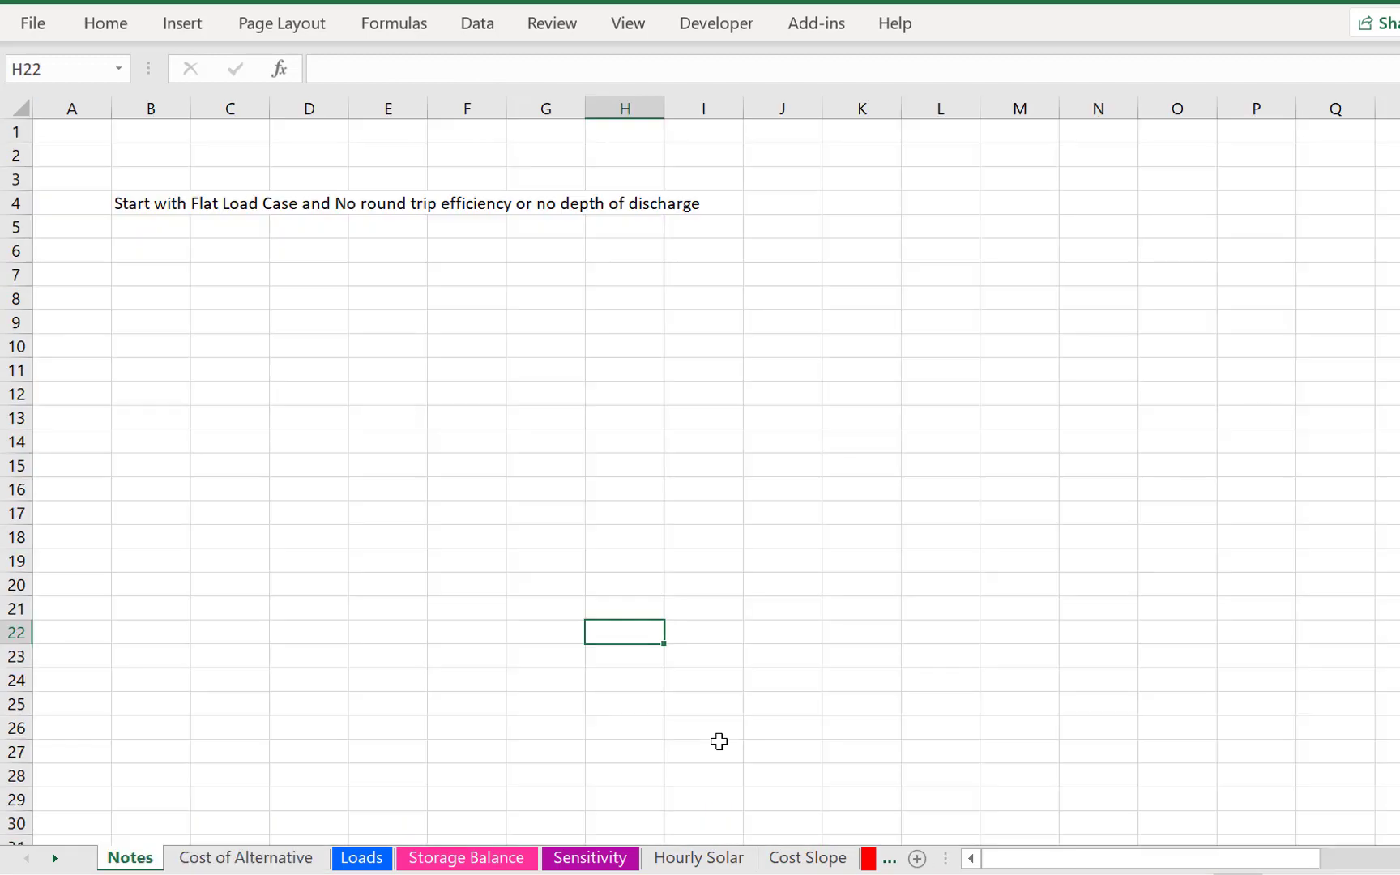
pyautogui.hotkey('ctrl', 'pagedown')
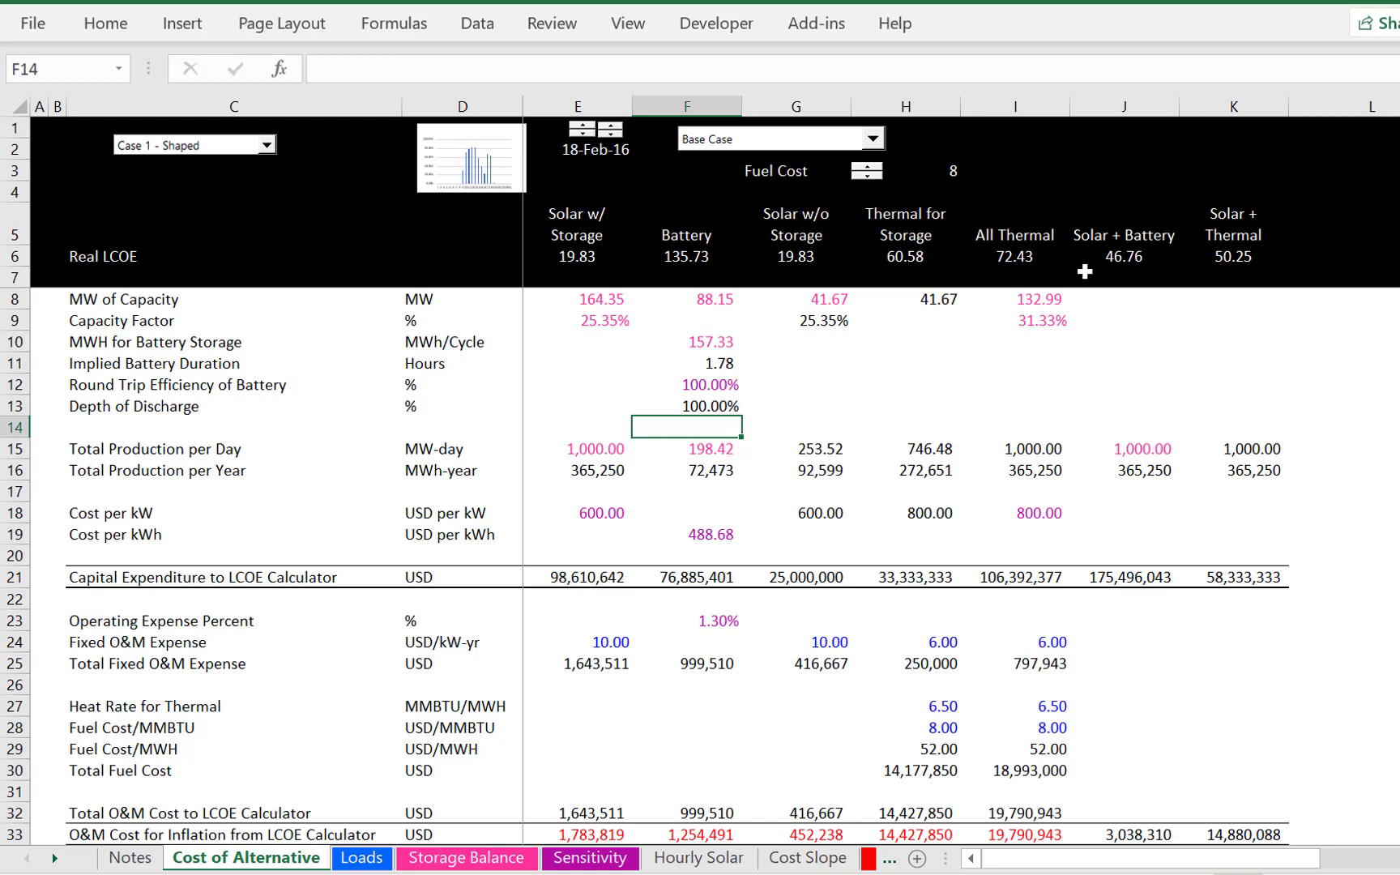
# With J6 selected, try the Longer Battery Life, Lower Degradation and Higher Degradation scenarios.
pyautogui.click(1125, 261)
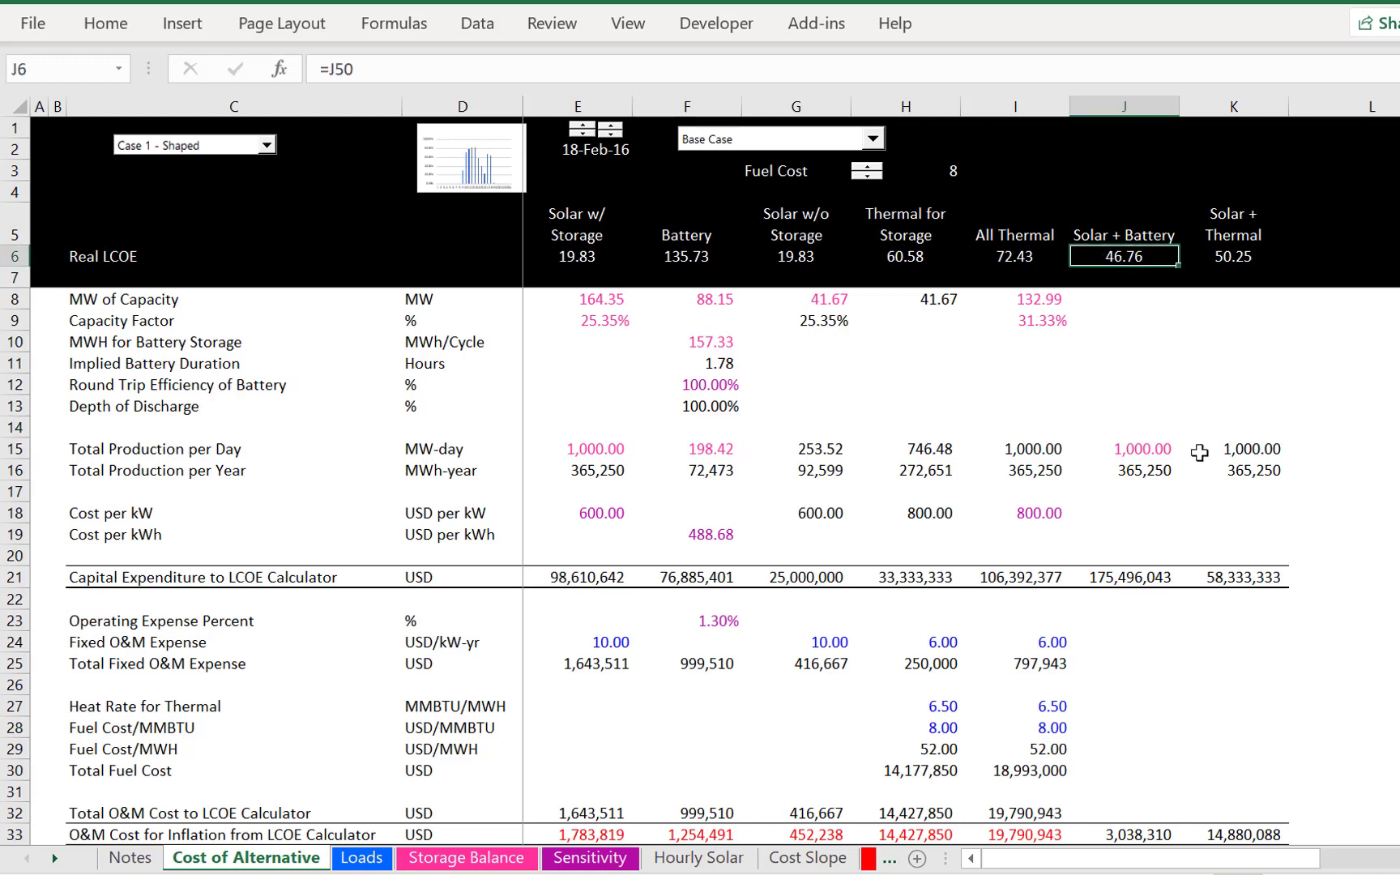
pyautogui.click(798, 143)
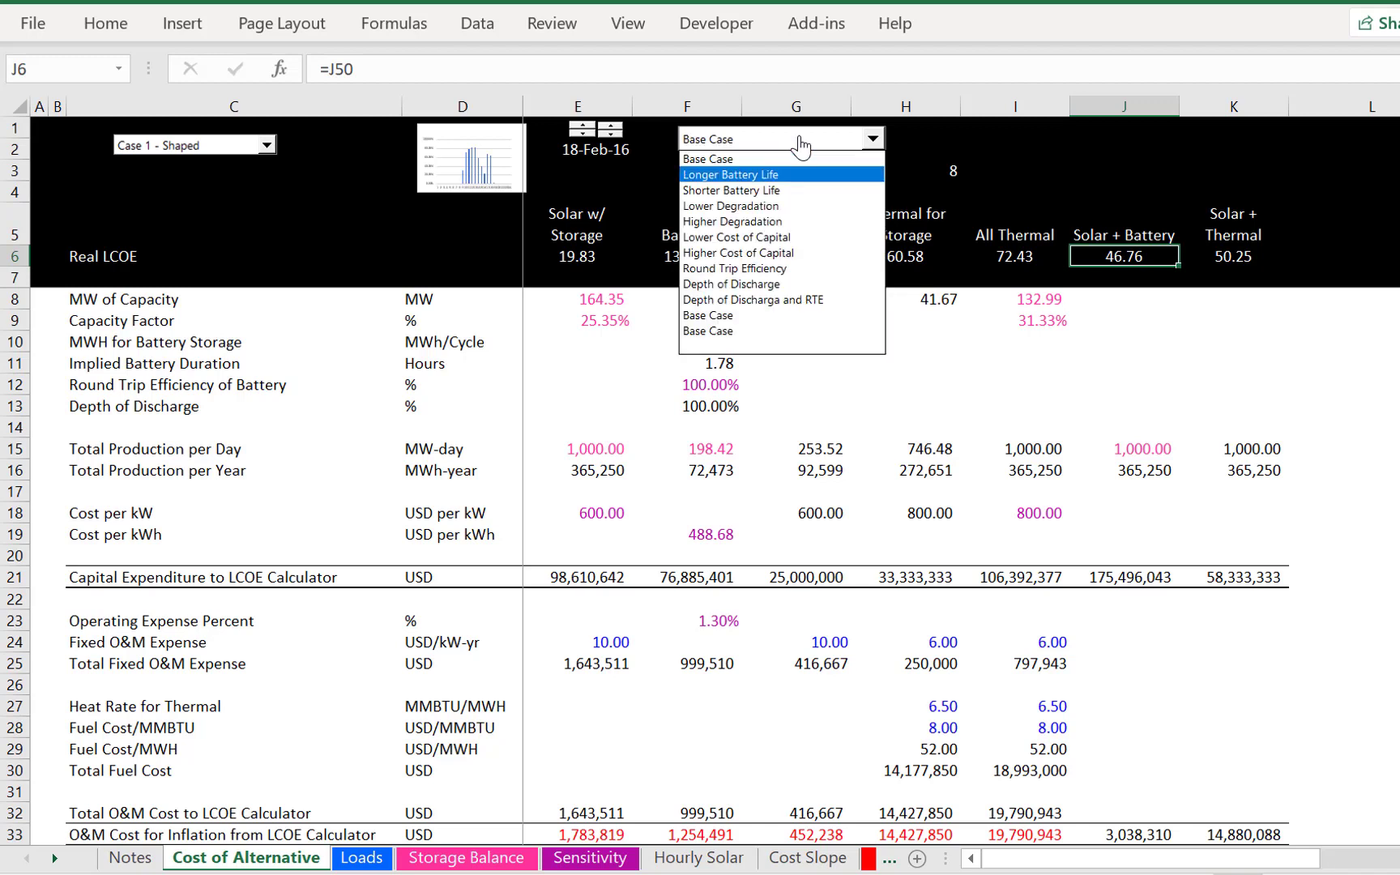
pyautogui.press('Return')
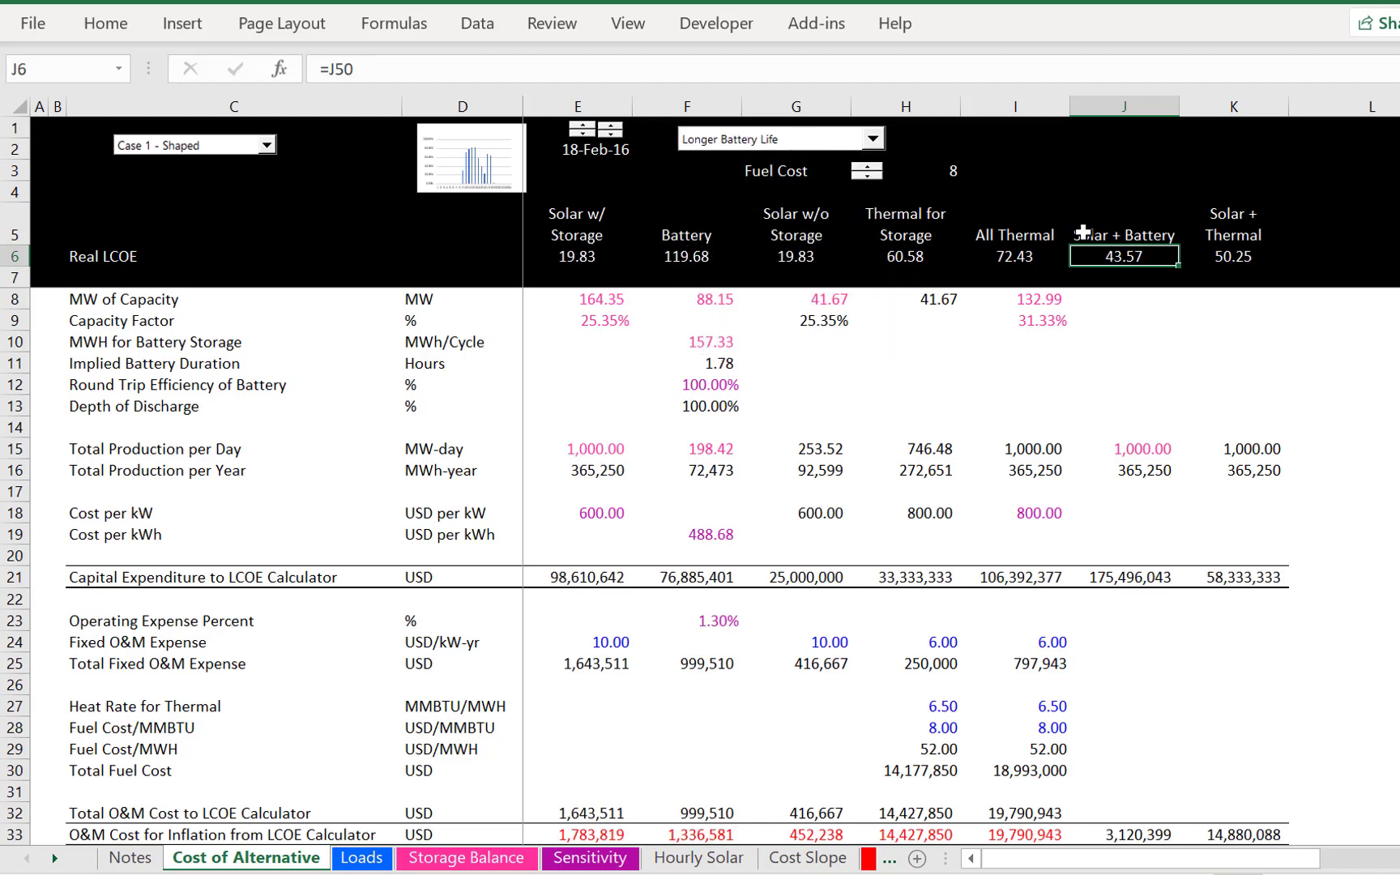
pyautogui.click(828, 145)
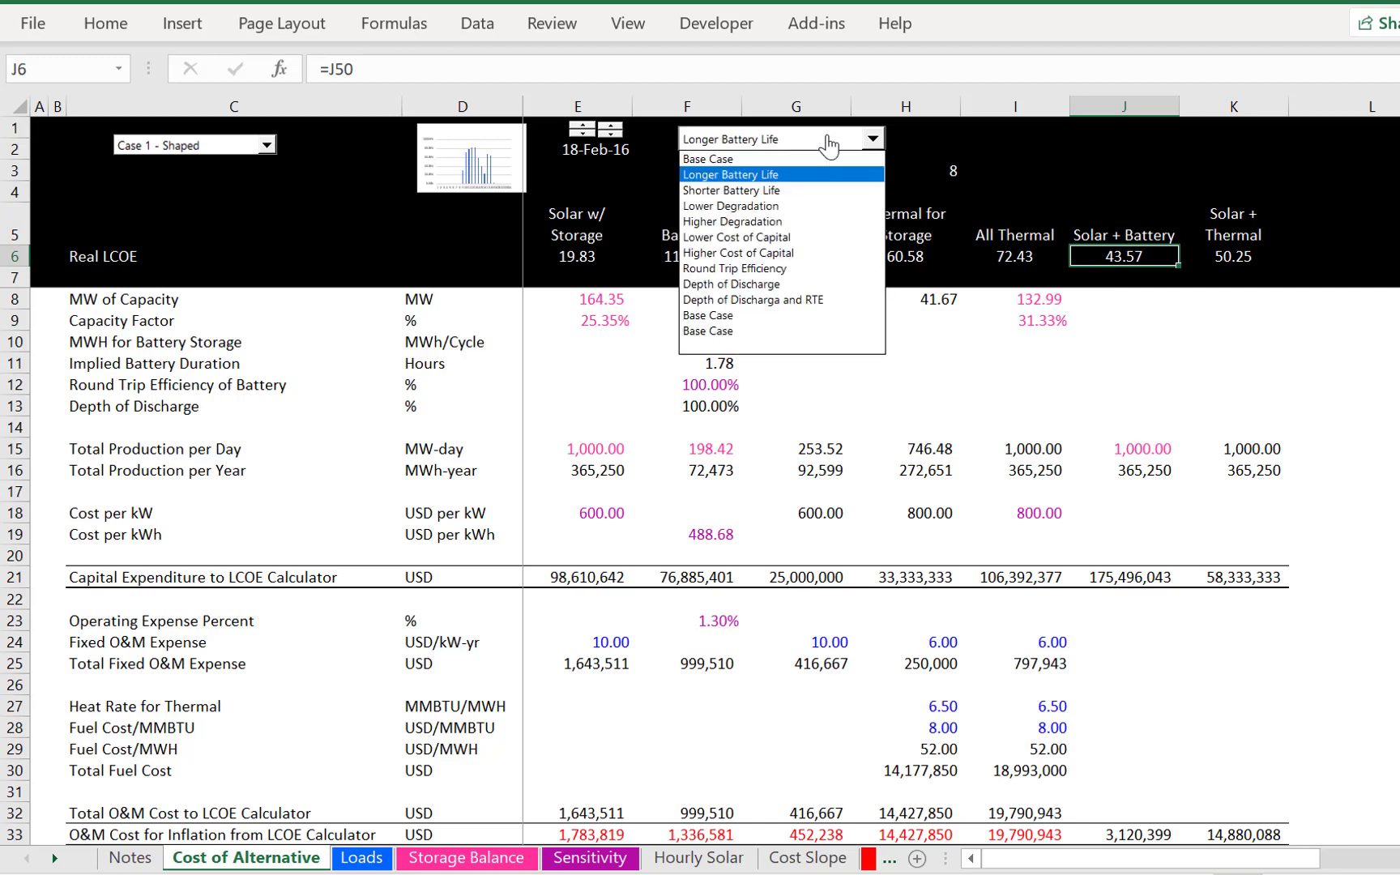
pyautogui.press('Down')
pyautogui.press('Down')
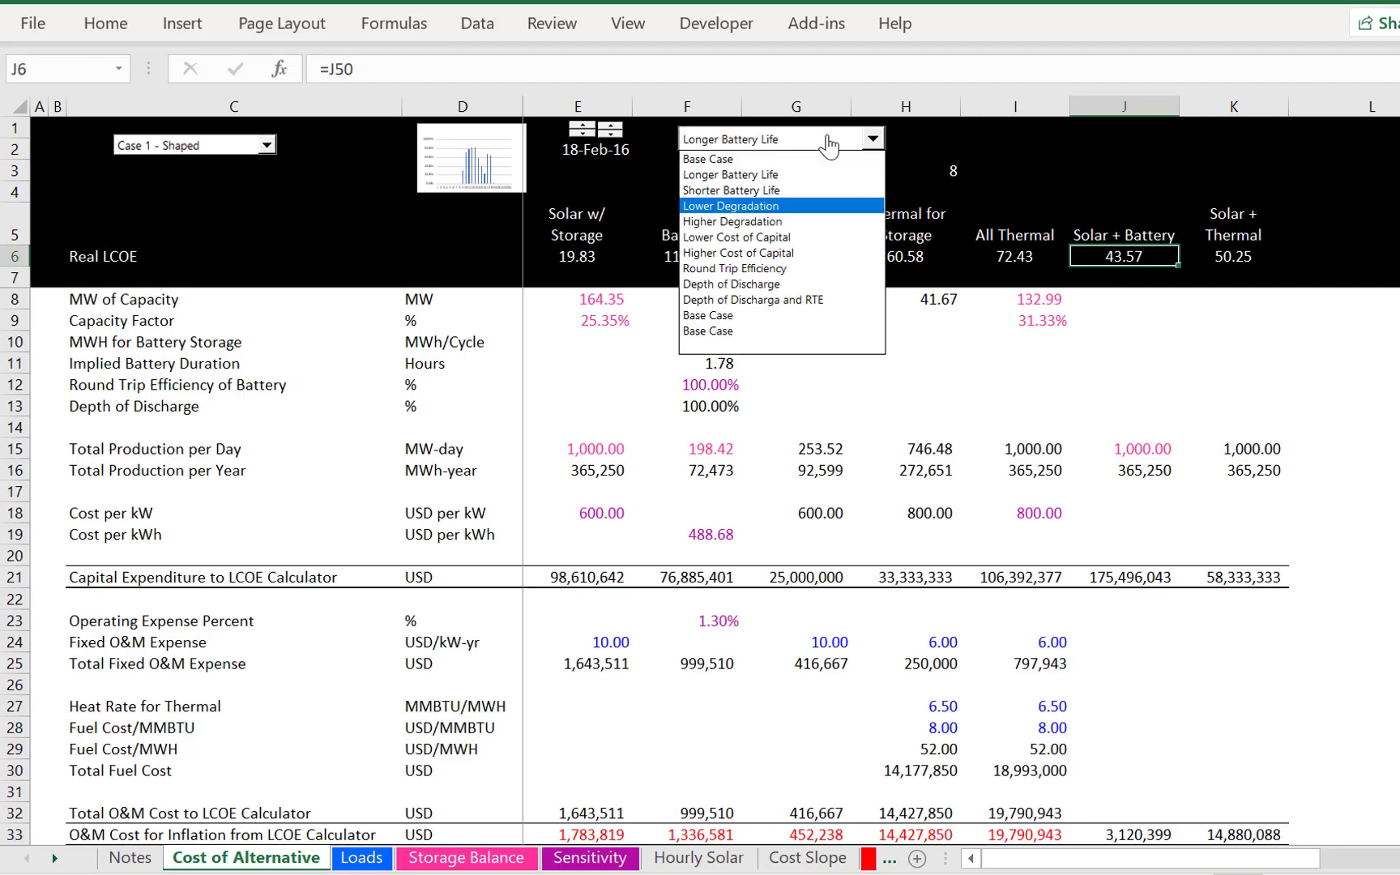
pyautogui.press('Return')
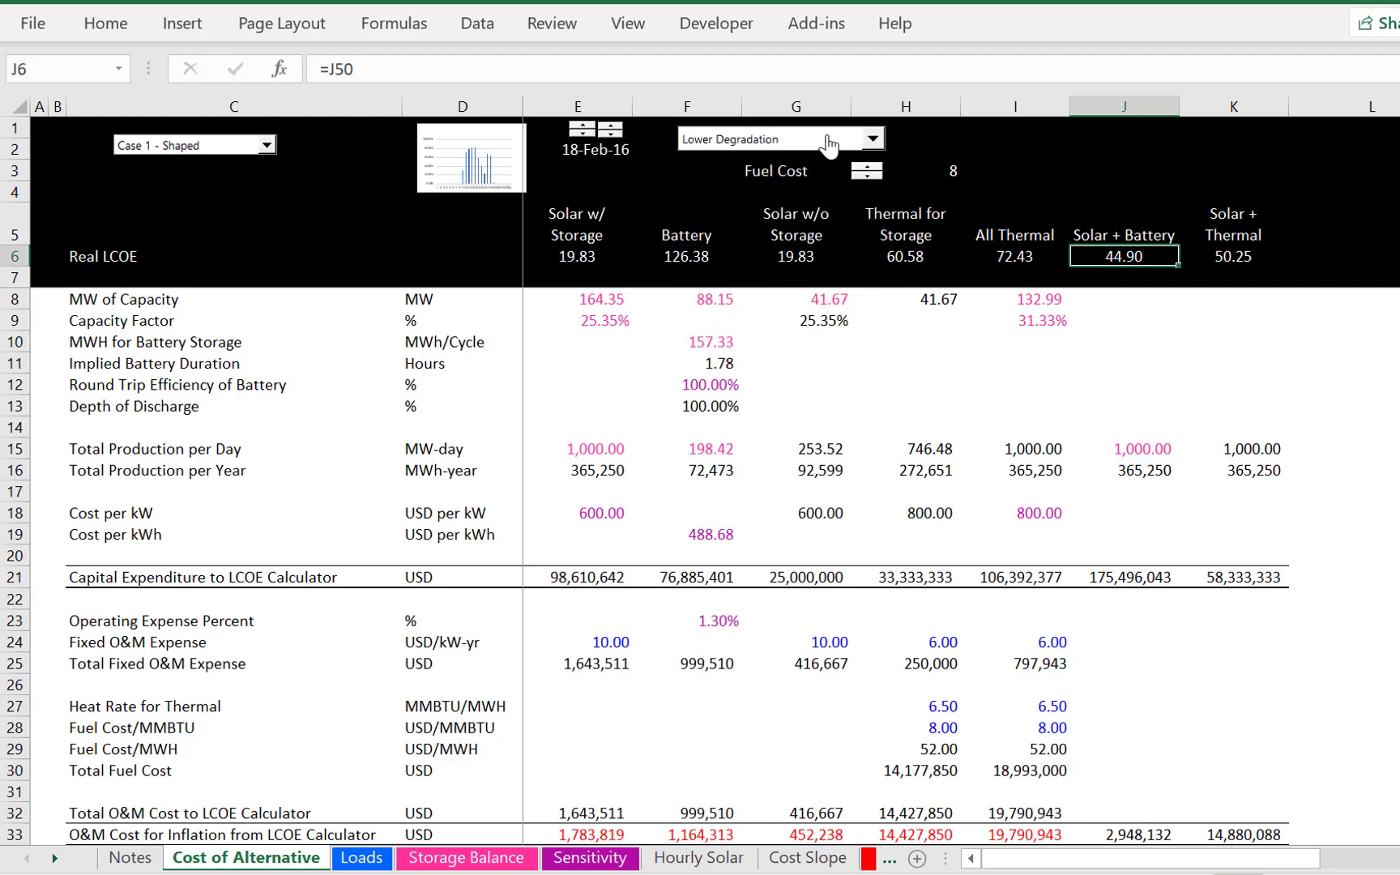
pyautogui.click(828, 144)
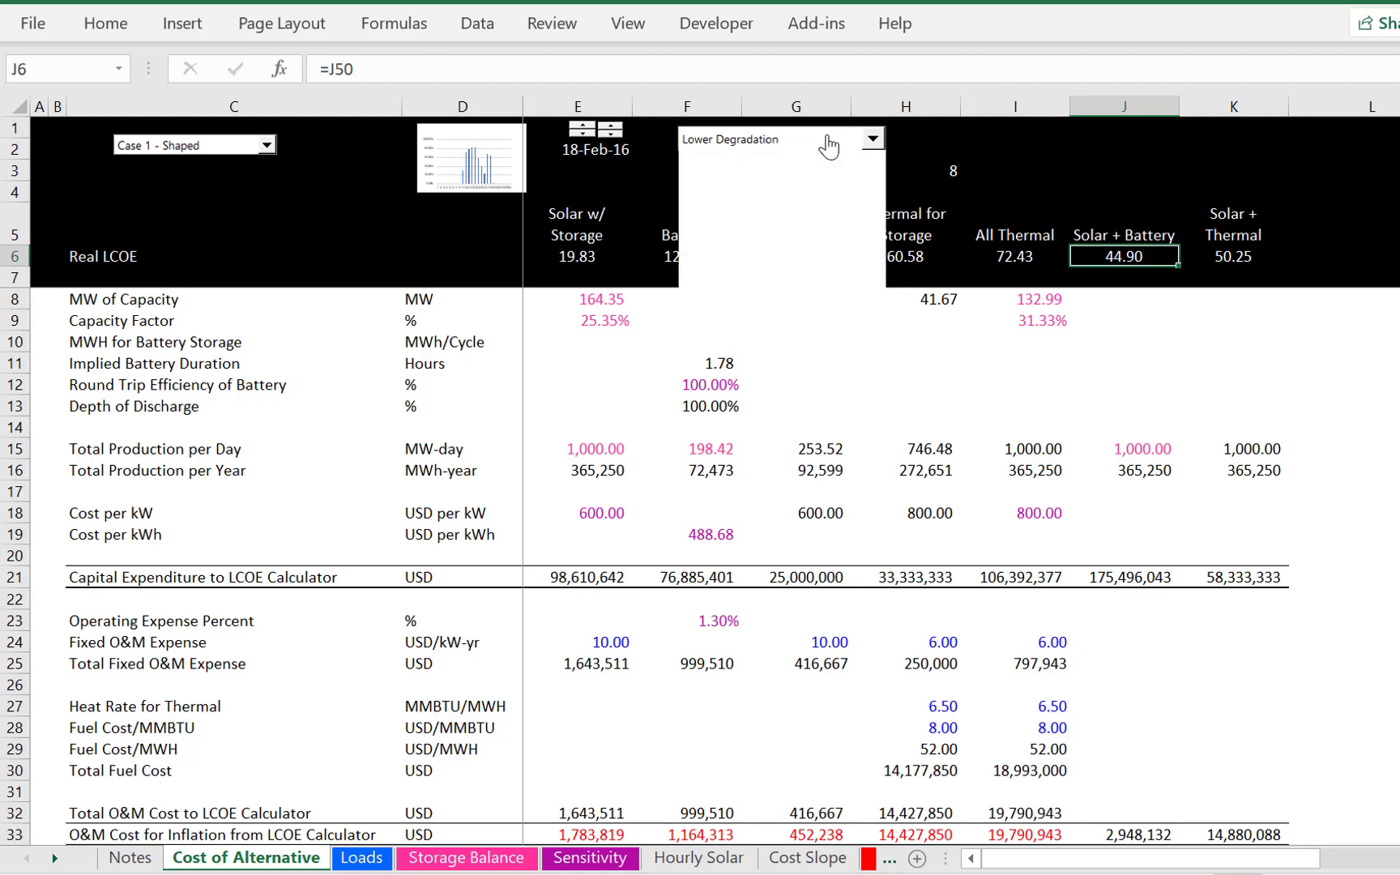
pyautogui.press('Down')
pyautogui.press('Escape')
pyautogui.press('Down')
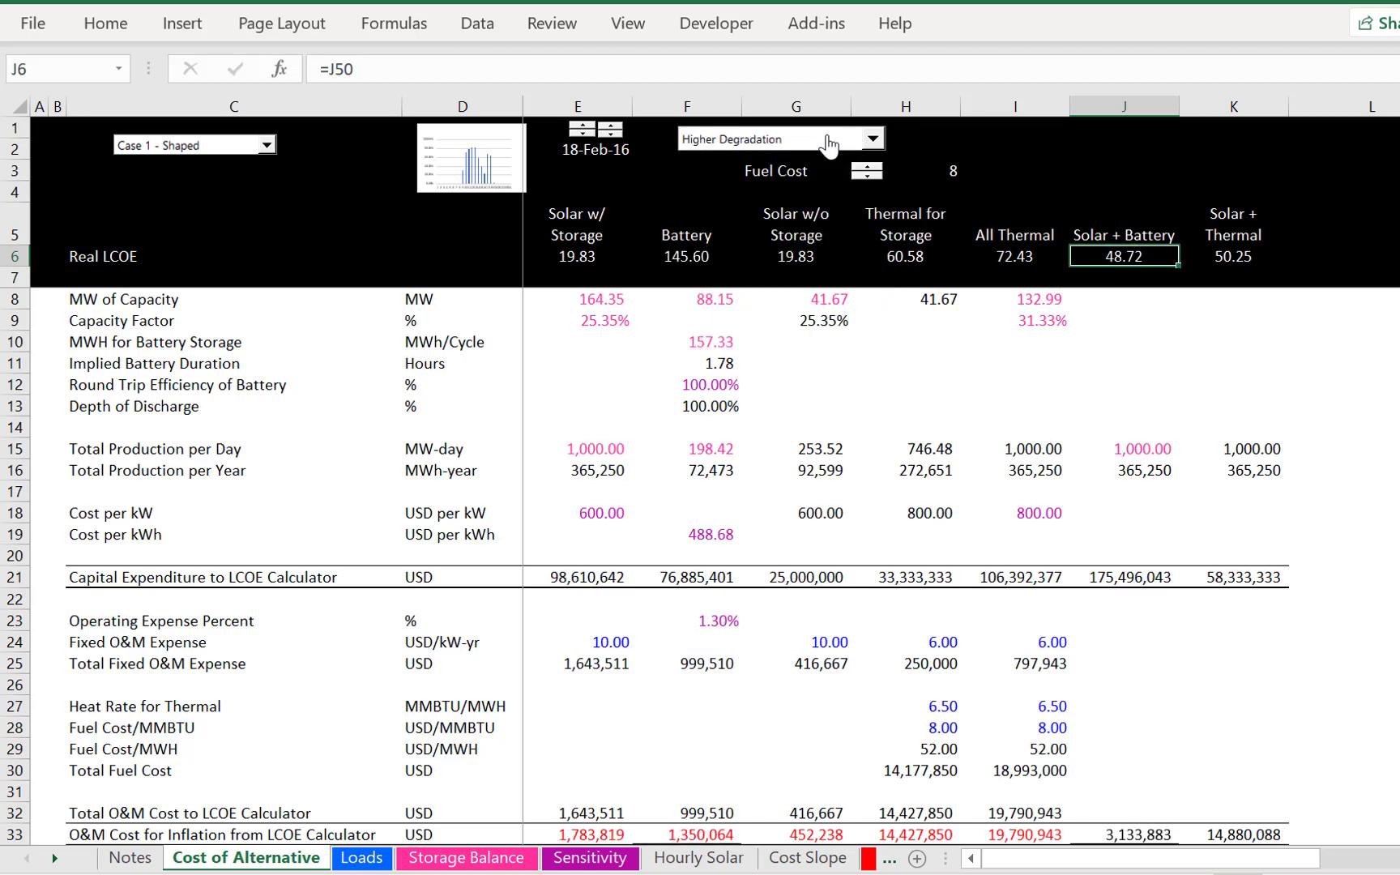
pyautogui.click(828, 145)
pyautogui.press('Up')
pyautogui.press('Return')
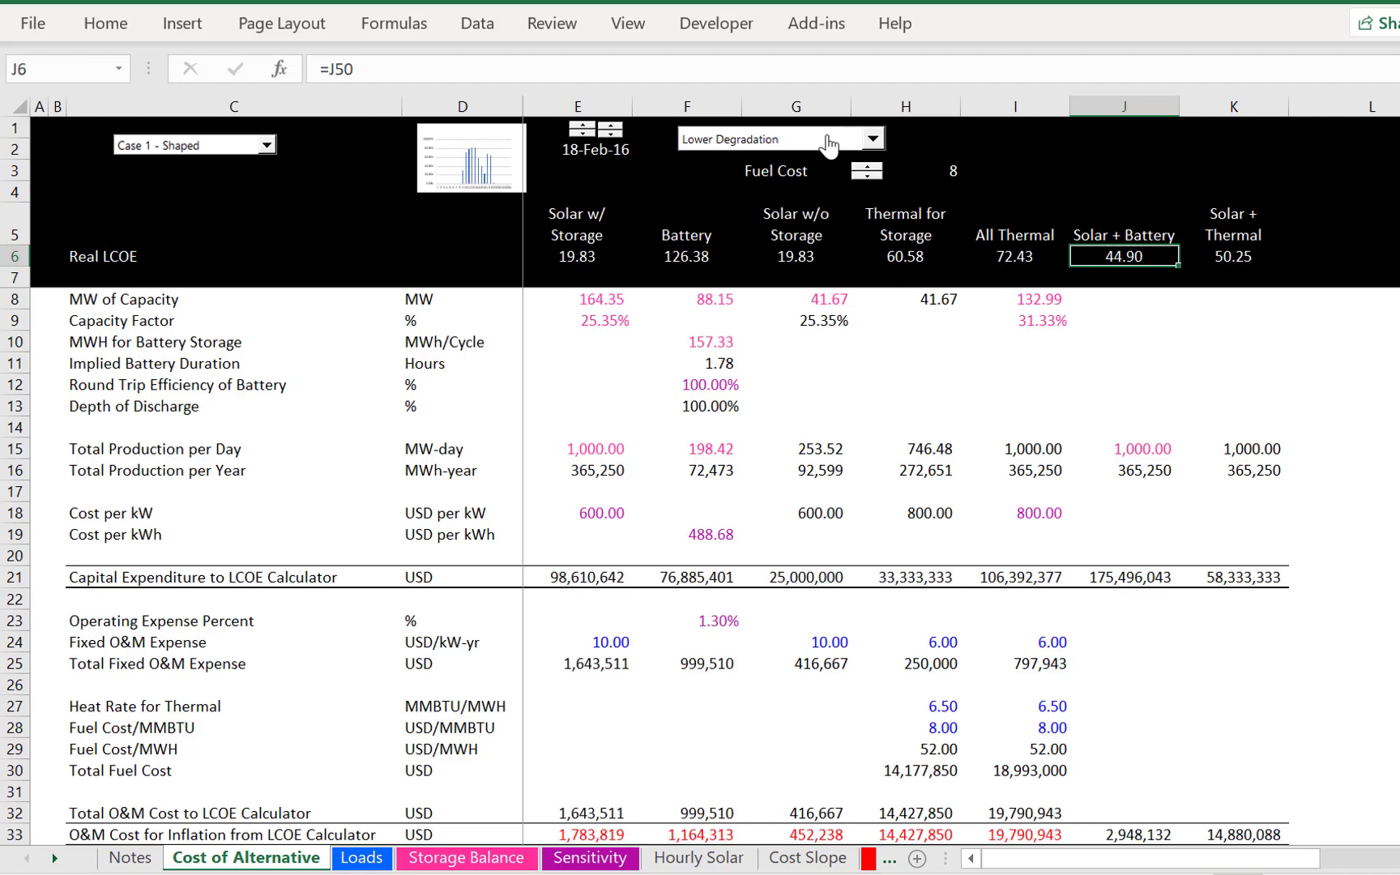
# Try Shorter Battery Life, Base Case and Lower Degradation, then settle on Lower Cost of Capital.
pyautogui.click(827, 144)
pyautogui.press('Up')
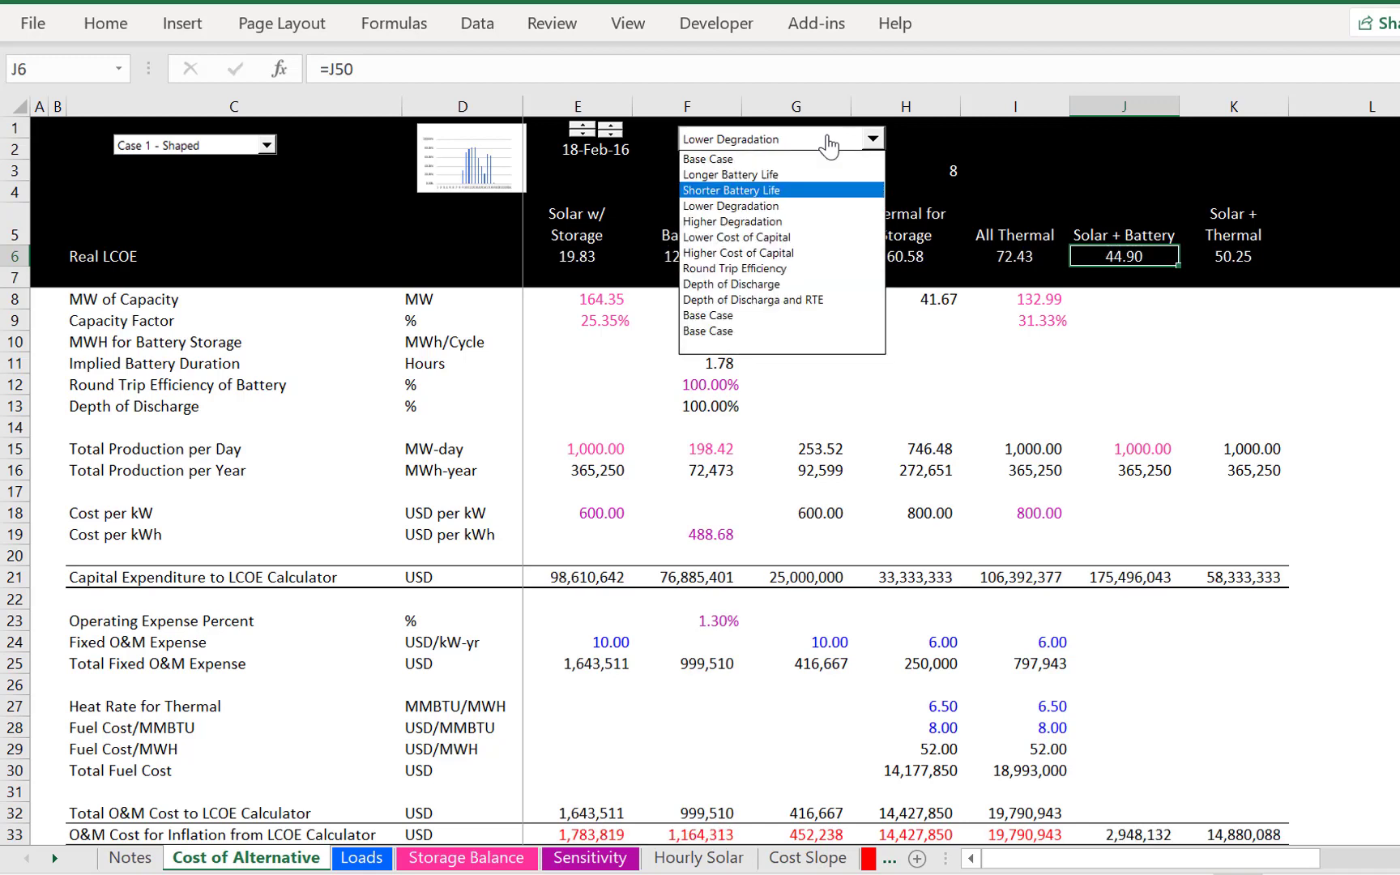
pyautogui.press('Return')
pyautogui.click(828, 144)
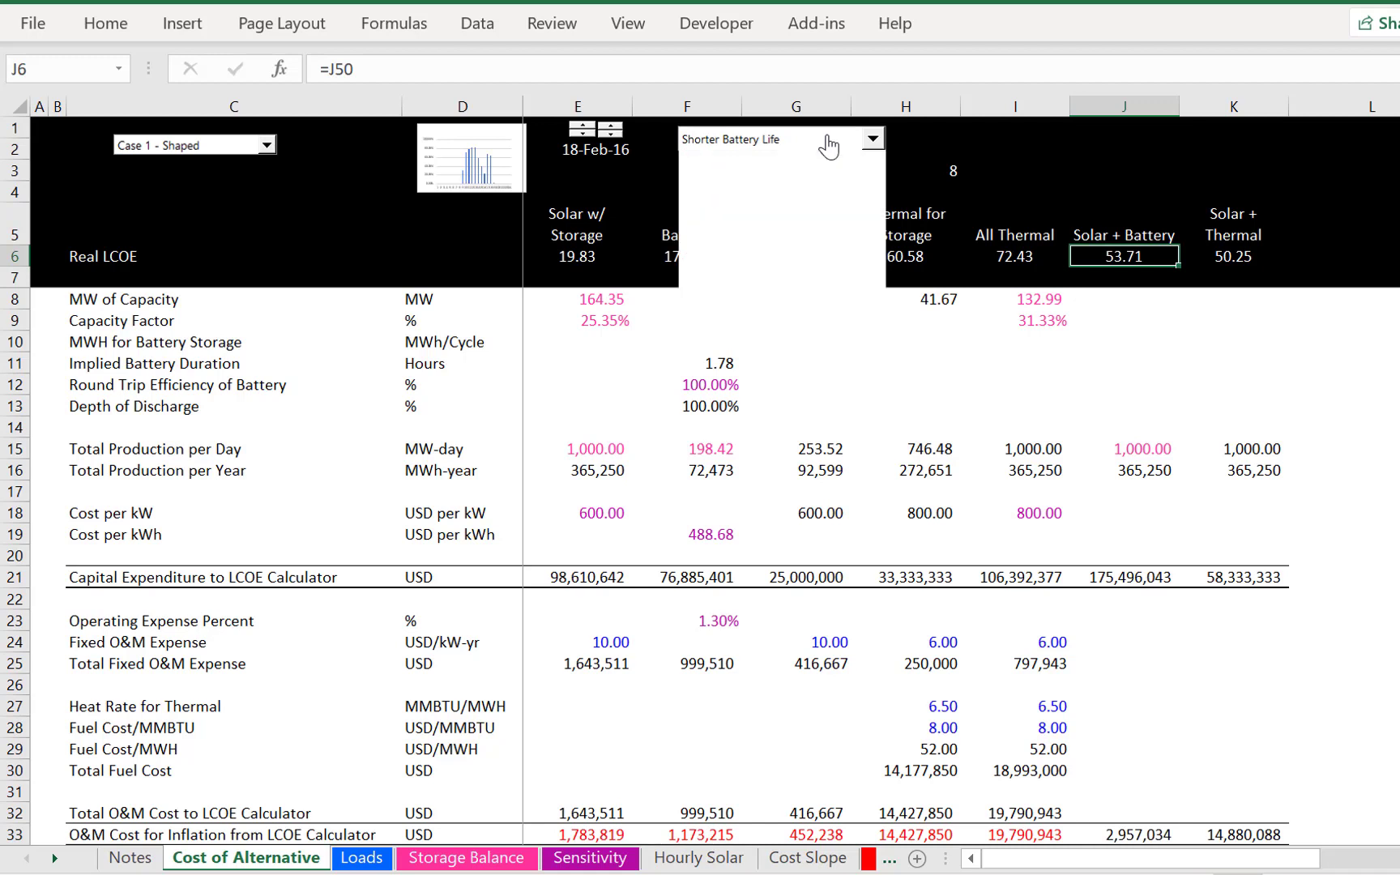
pyautogui.press('Up')
pyautogui.press('Up')
pyautogui.press('Return')
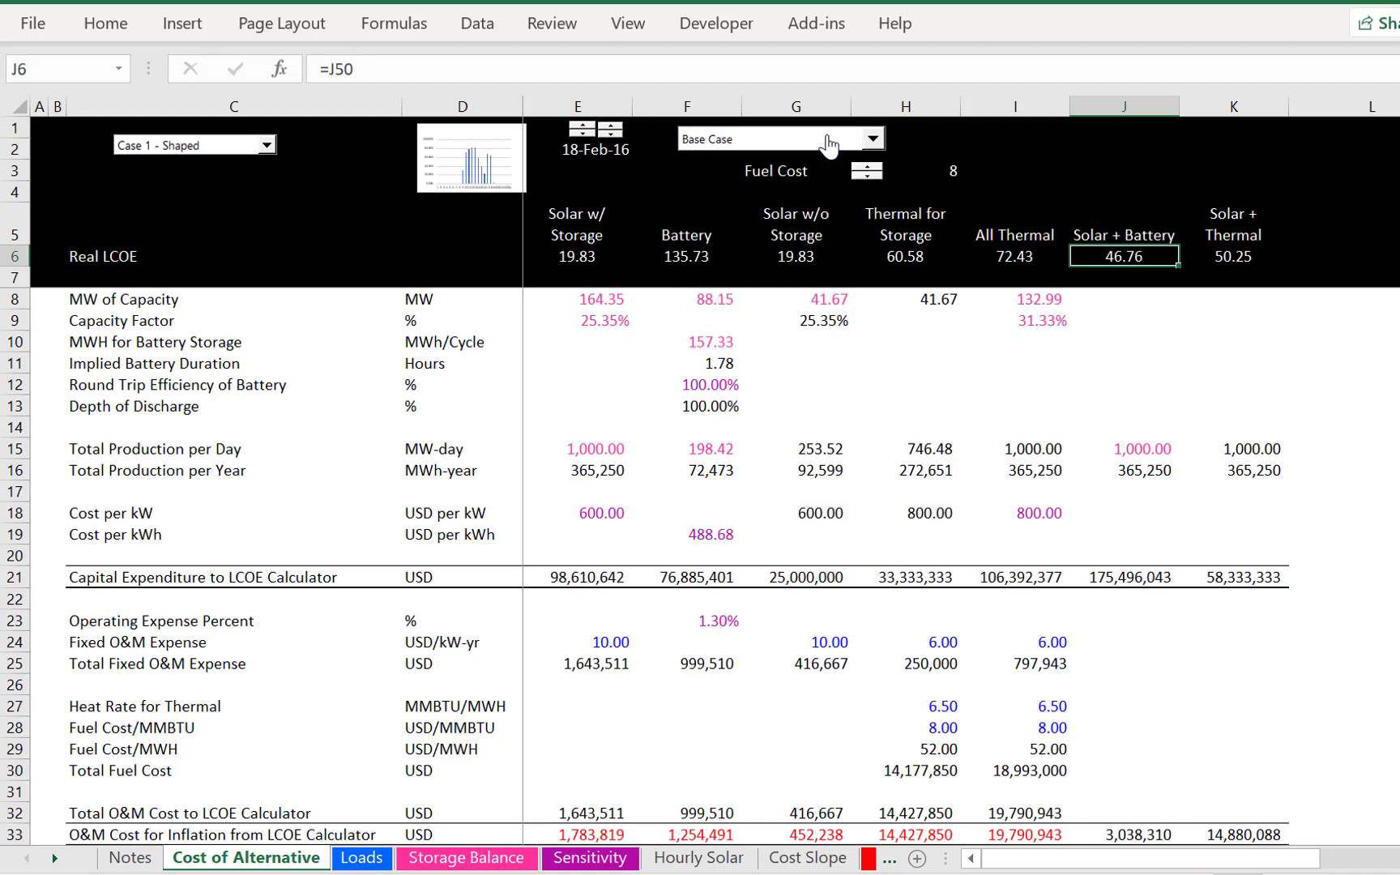
pyautogui.click(828, 144)
pyautogui.press('Down')
pyautogui.press('Down')
pyautogui.press('Down')
pyautogui.press('Down')
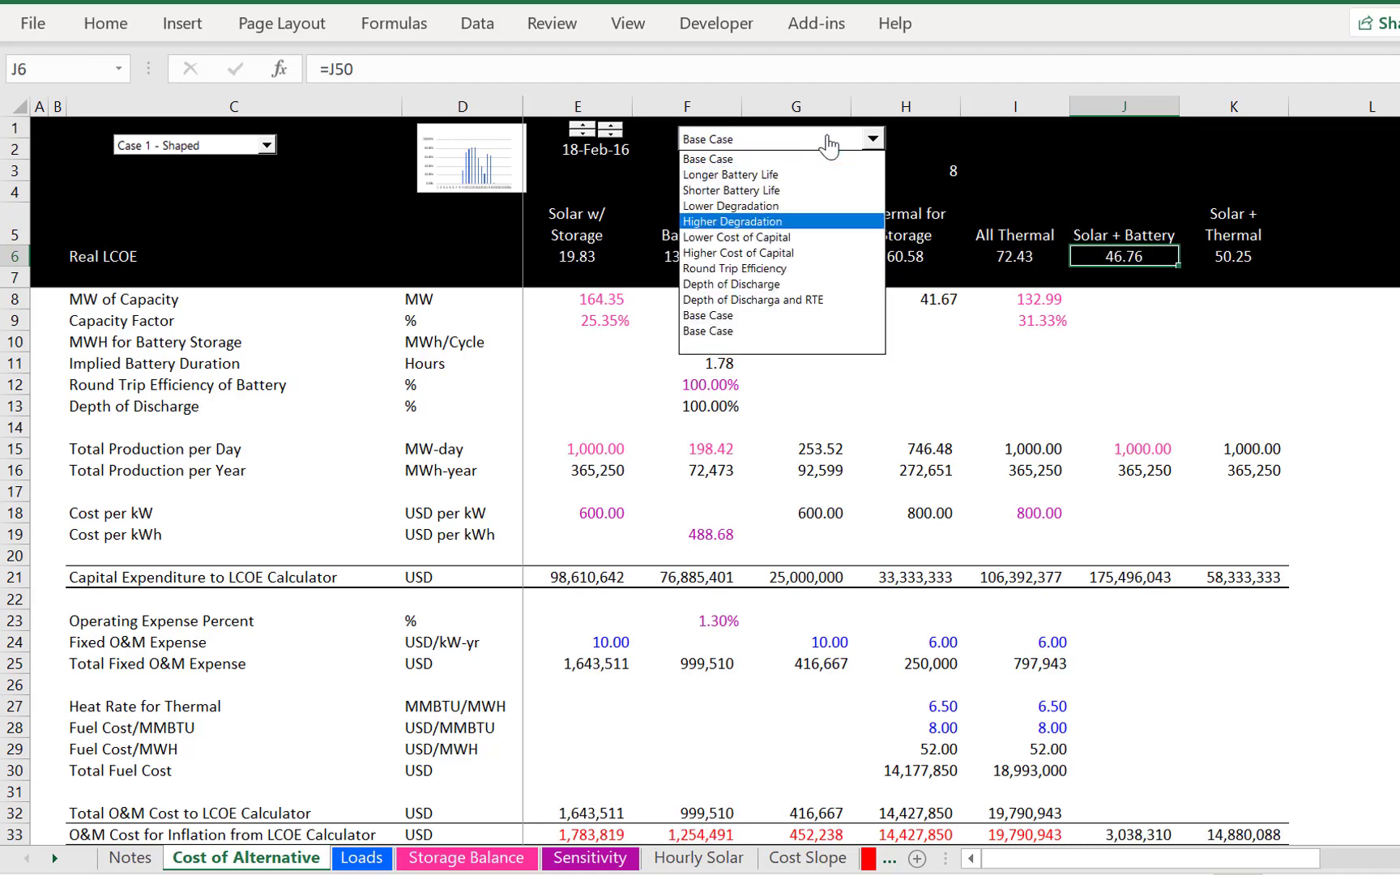
pyautogui.press('Up')
pyautogui.press('Return')
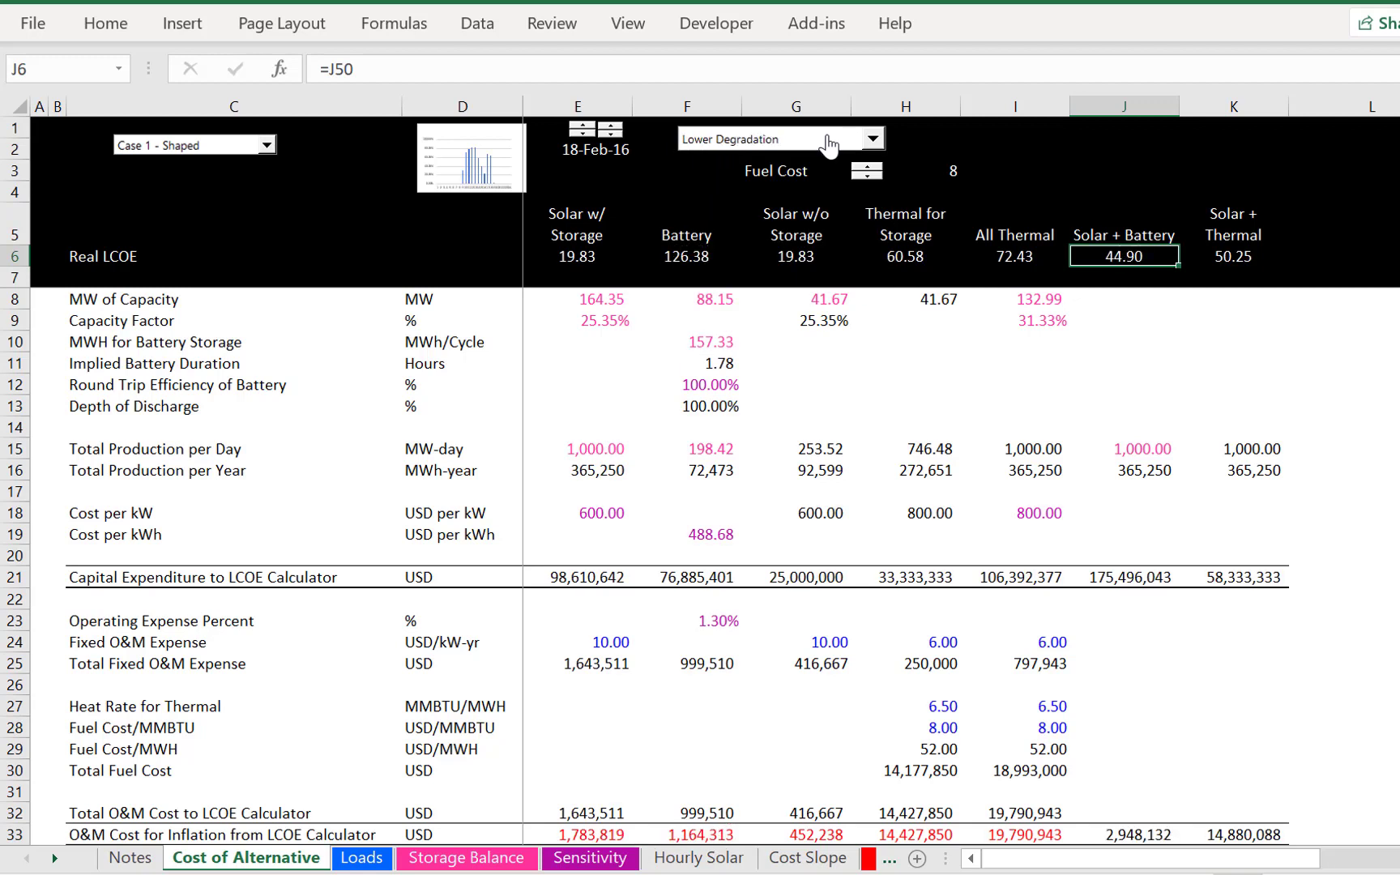
pyautogui.click(777, 145)
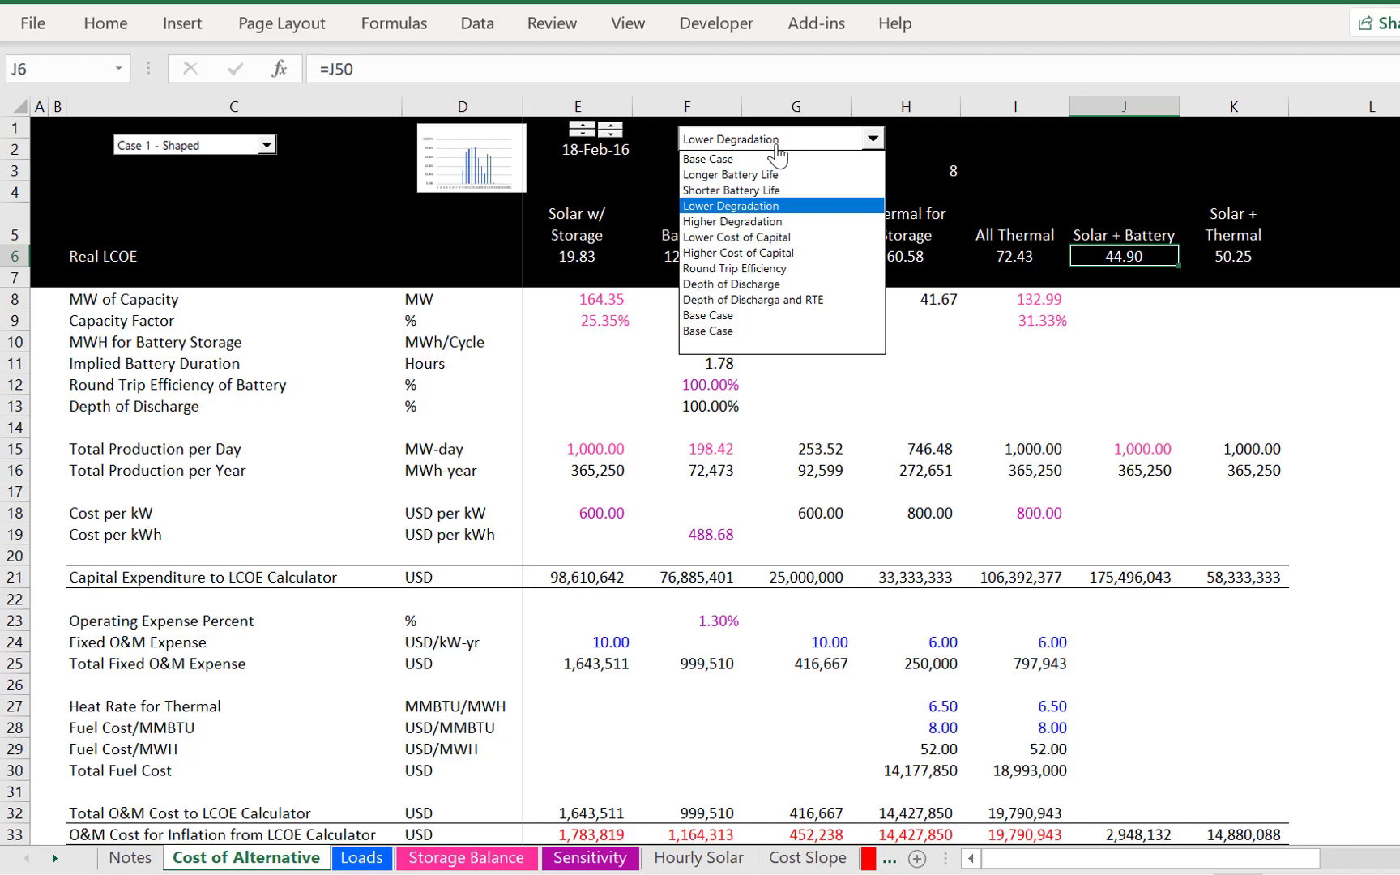
pyautogui.press('Down')
pyautogui.press('Down')
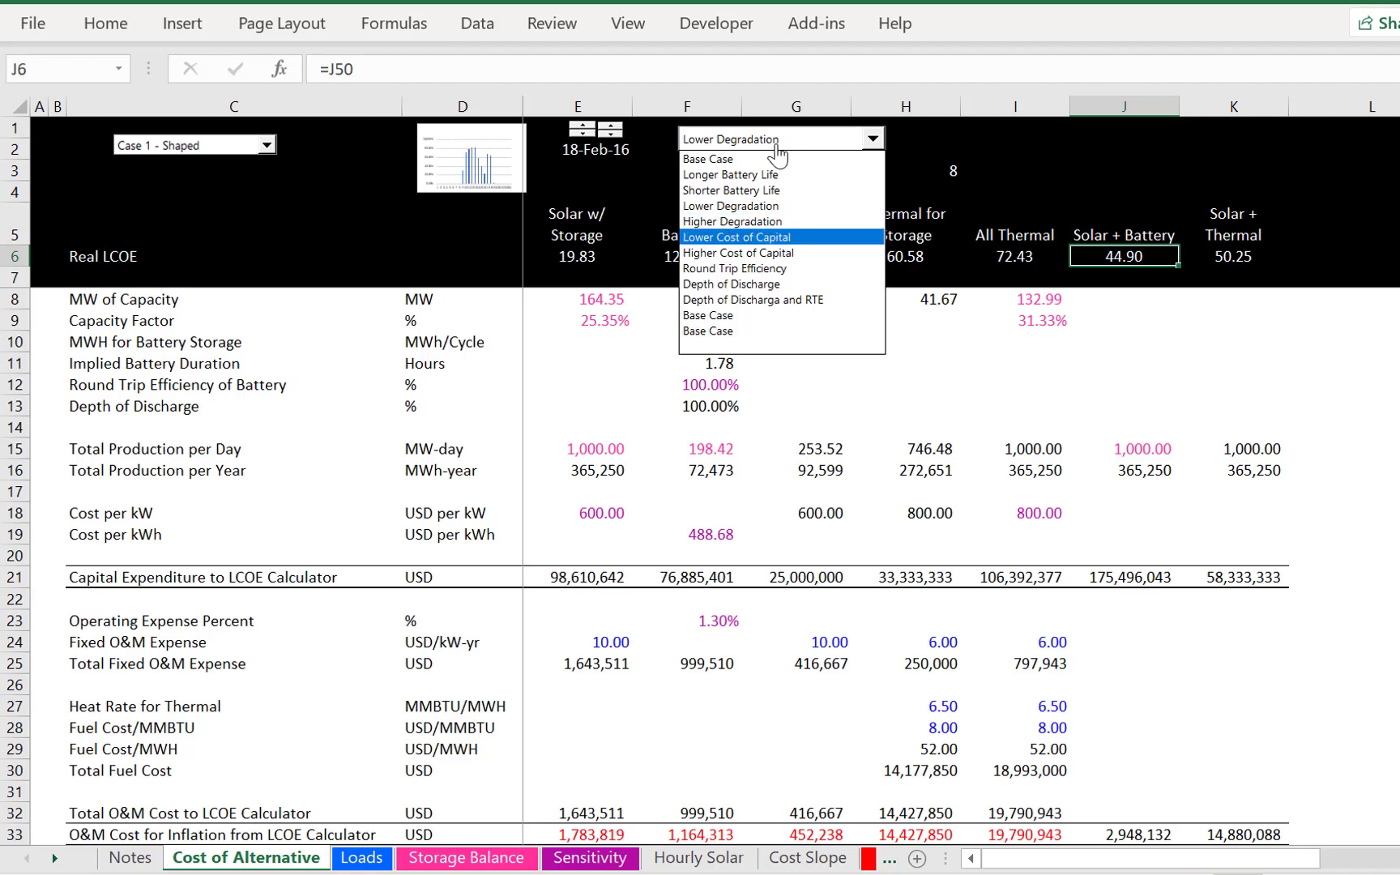
pyautogui.press('Return')
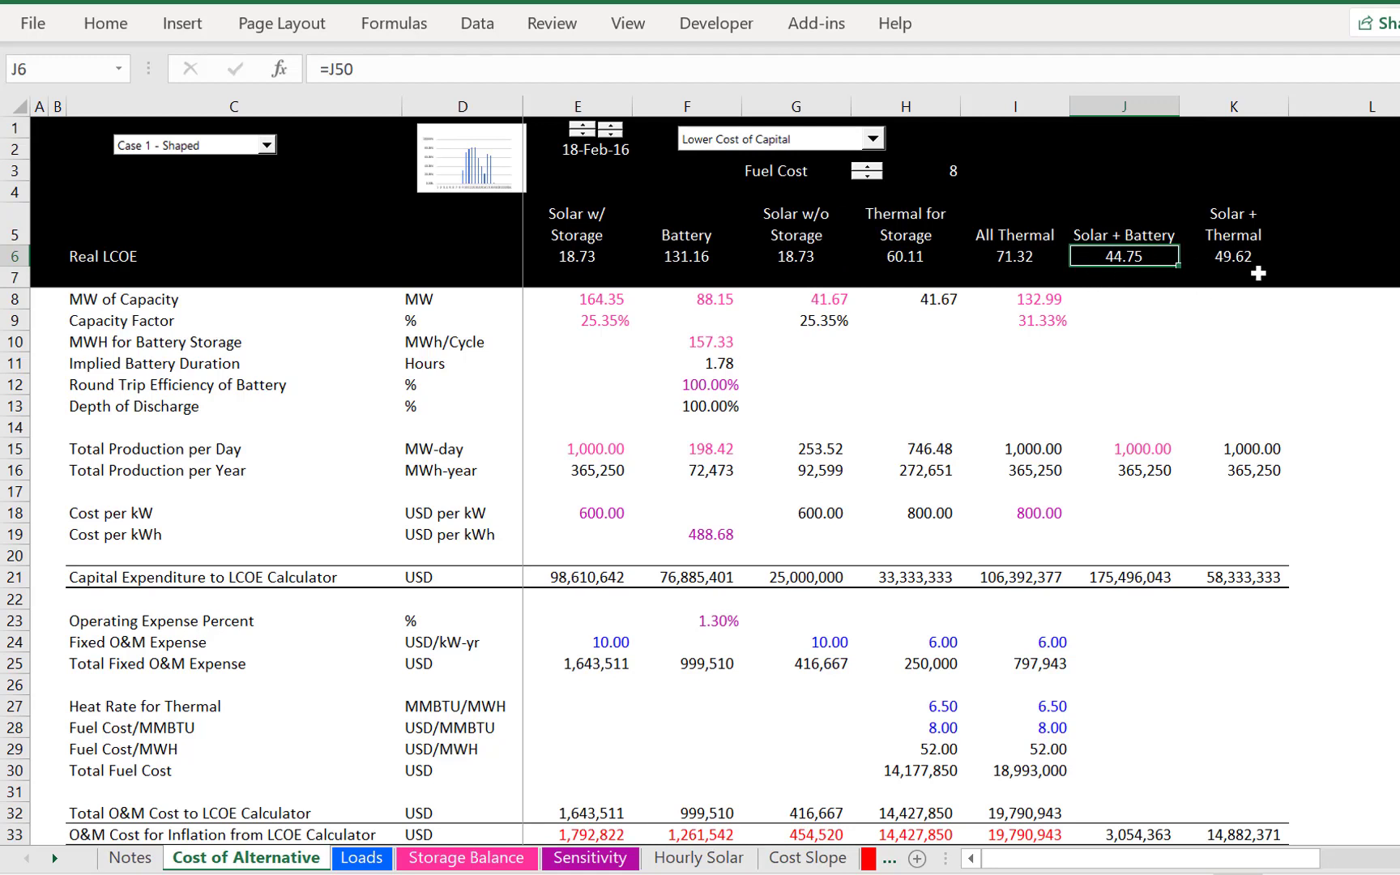
# Cycle the load shape through Case 2 - More Flat and Case 3 - Very Flat to Case 5 - Off-Peak 1.
pyautogui.click(217, 146)
pyautogui.press('Down')
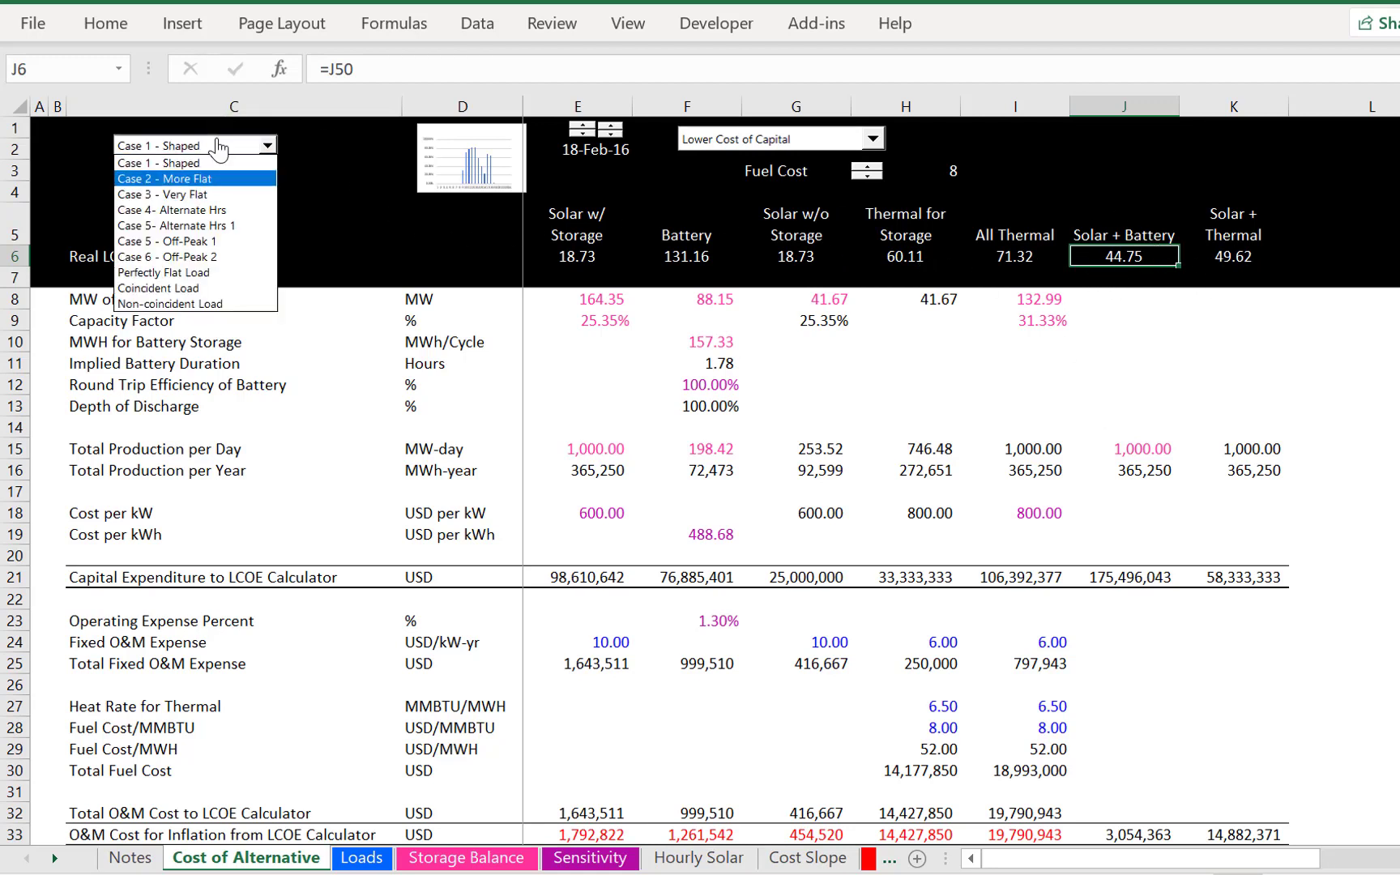
pyautogui.press('Return')
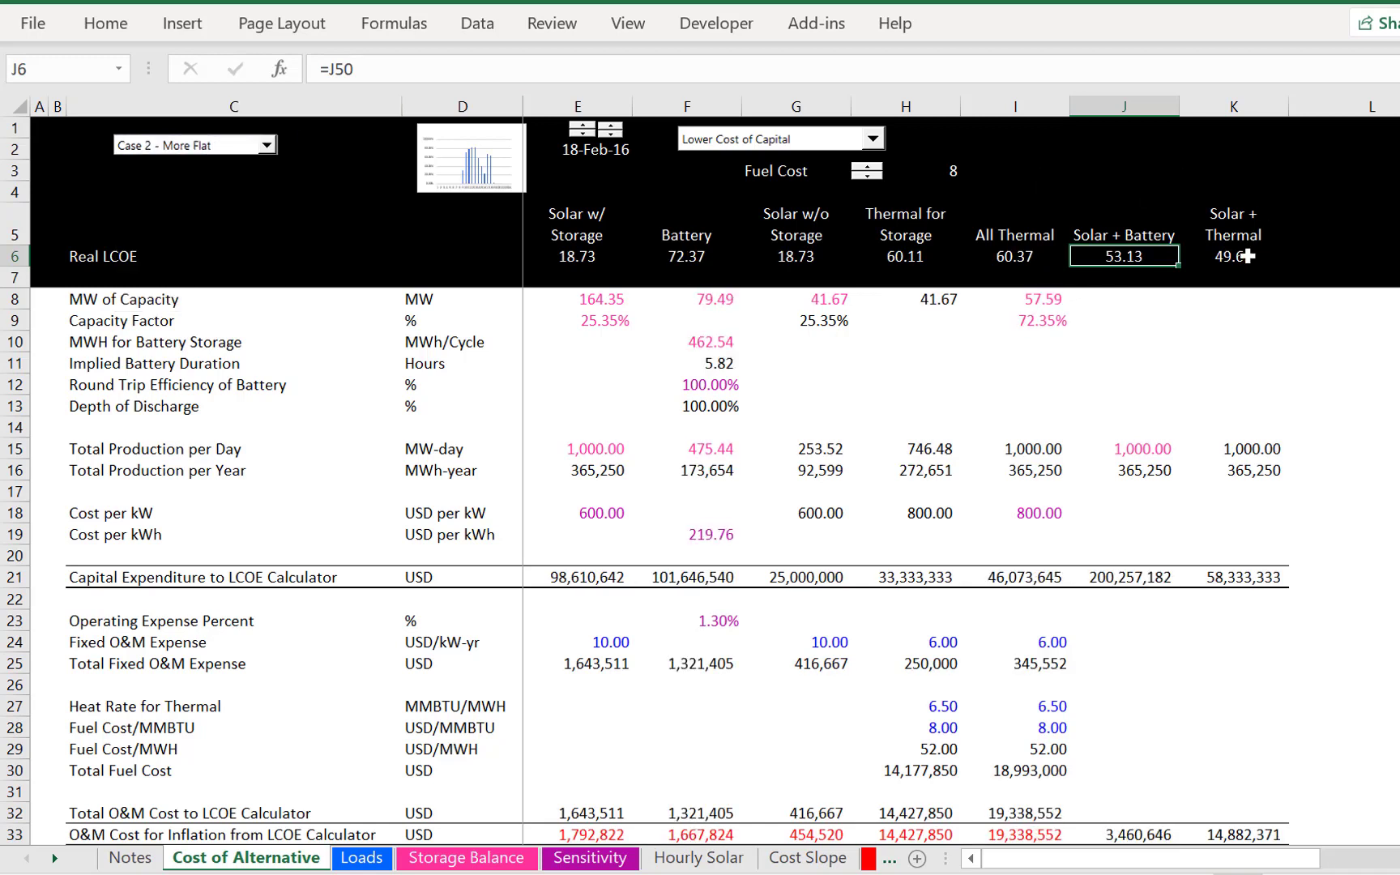
pyautogui.click(217, 147)
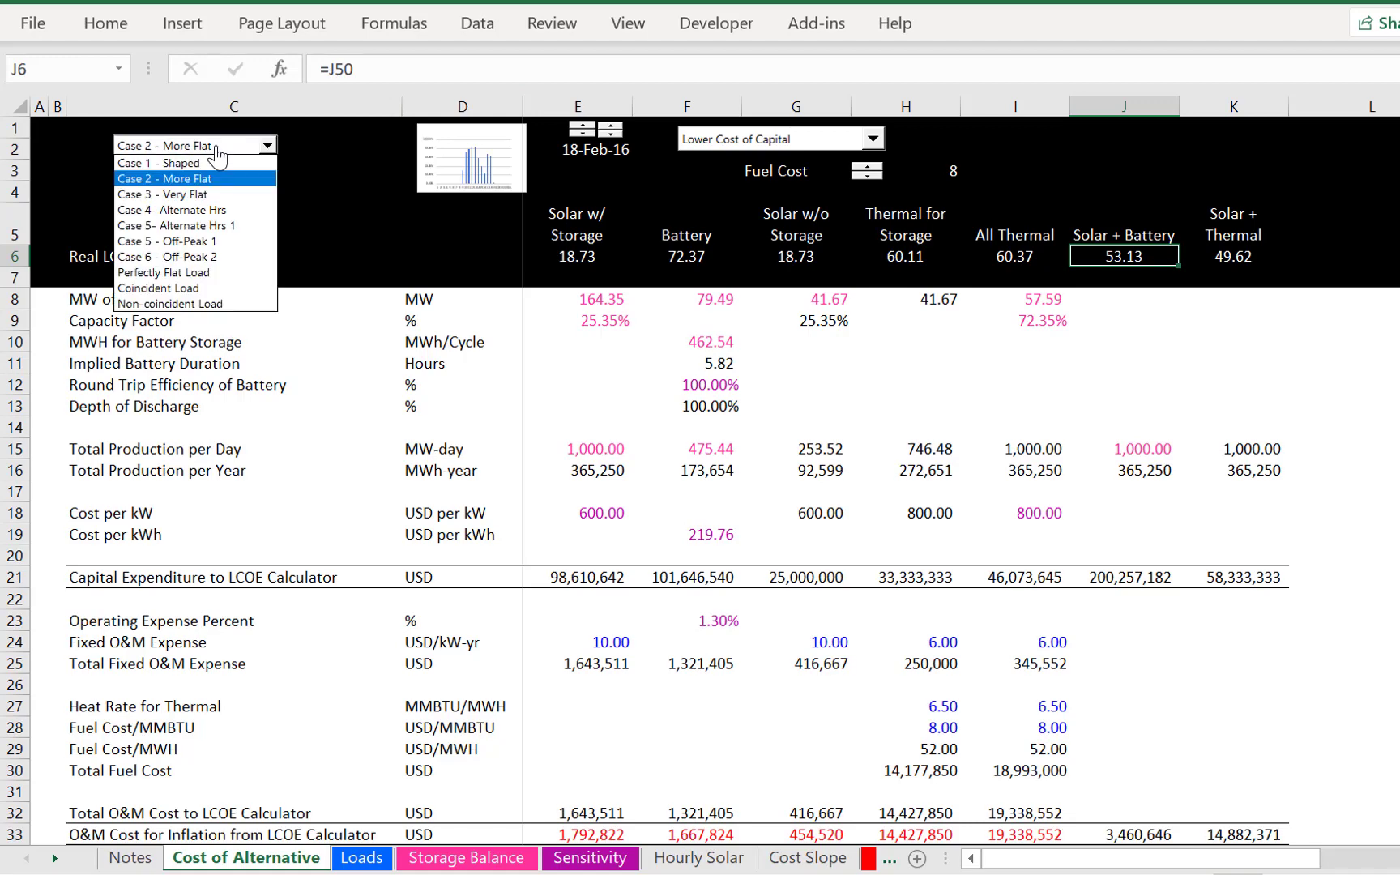
pyautogui.press('Down')
pyautogui.press('Return')
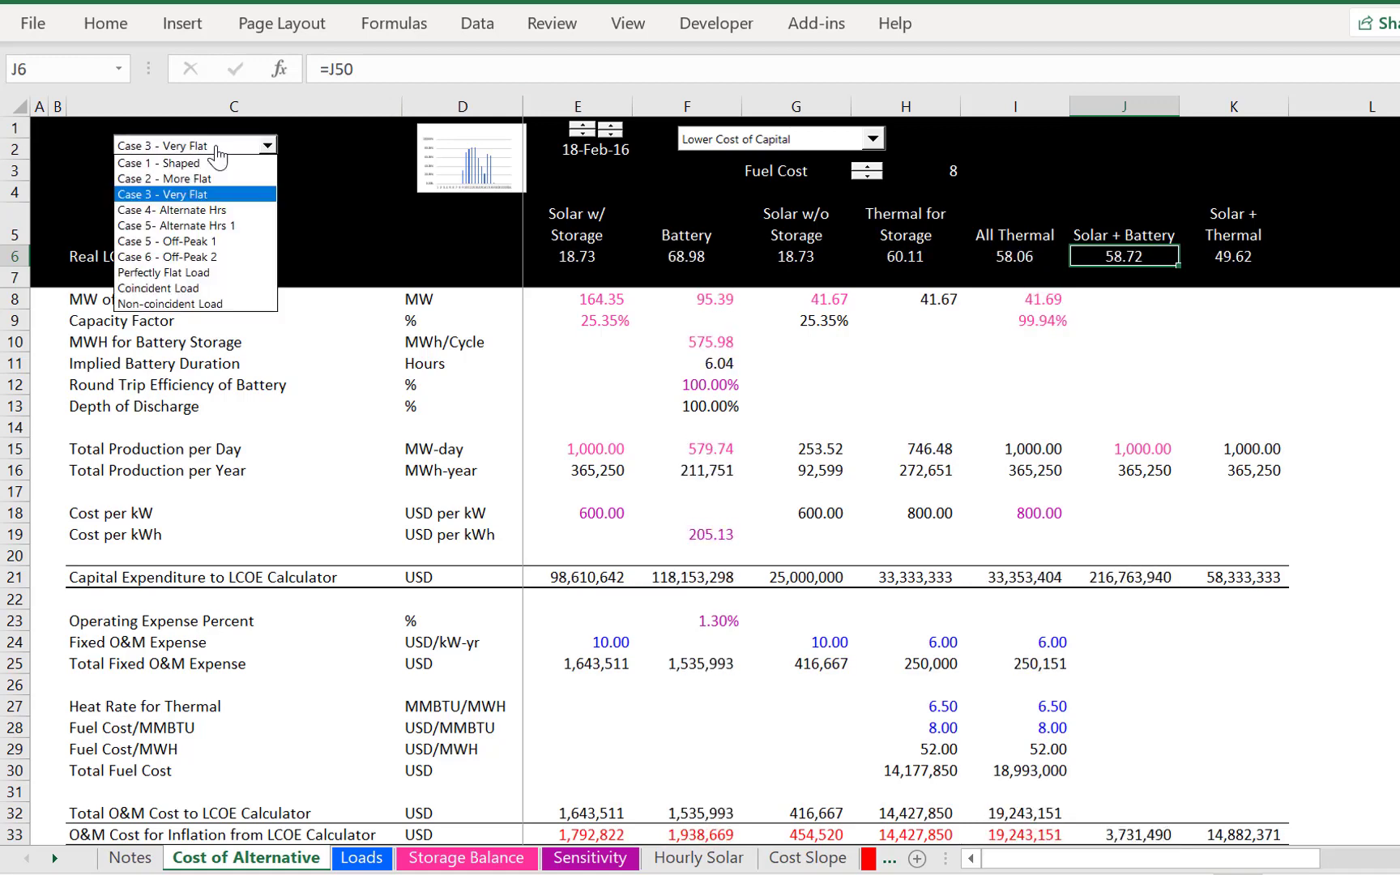
pyautogui.press('Down')
pyautogui.press('Down')
pyautogui.press('Down')
pyautogui.press('Down')
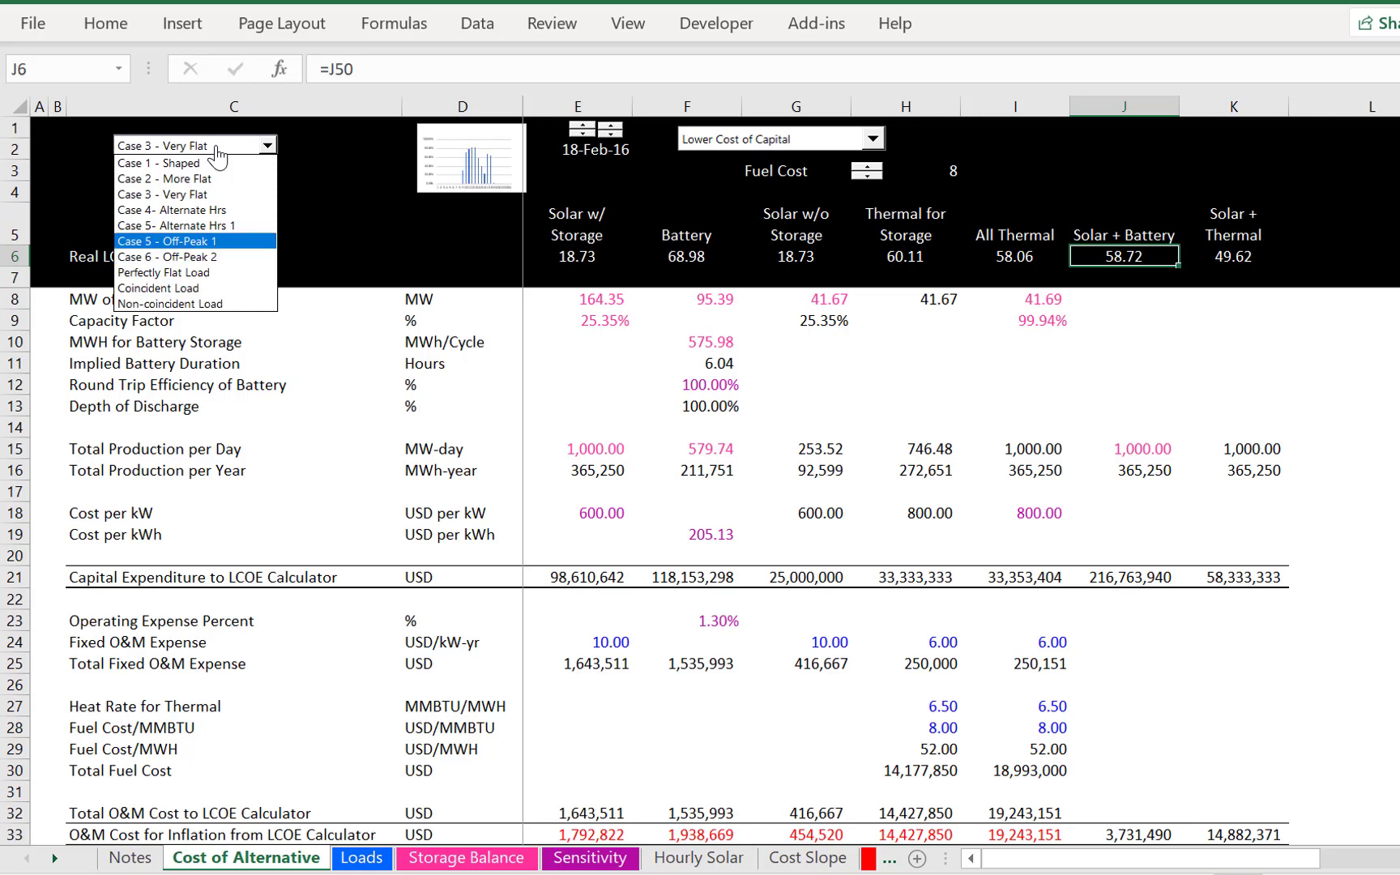
pyautogui.press('Escape')
pyautogui.press('Down')
pyautogui.press('Down')
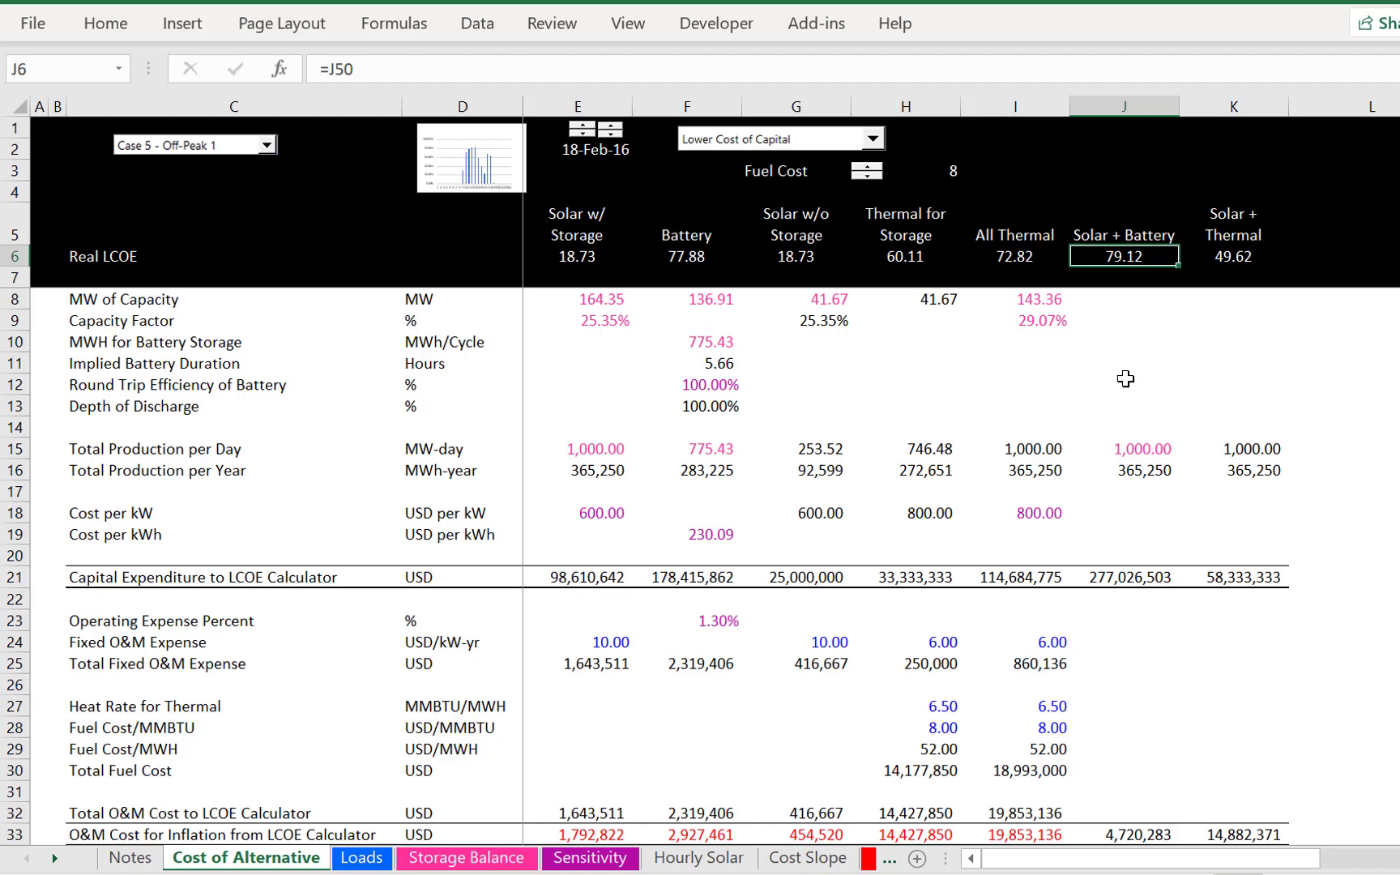
# Try Round Trip Efficiency and Depth of Discharge, ending on the Depth of Discharga and RTE scenario.
pyautogui.click(796, 139)
pyautogui.press('Down')
pyautogui.press('Down')
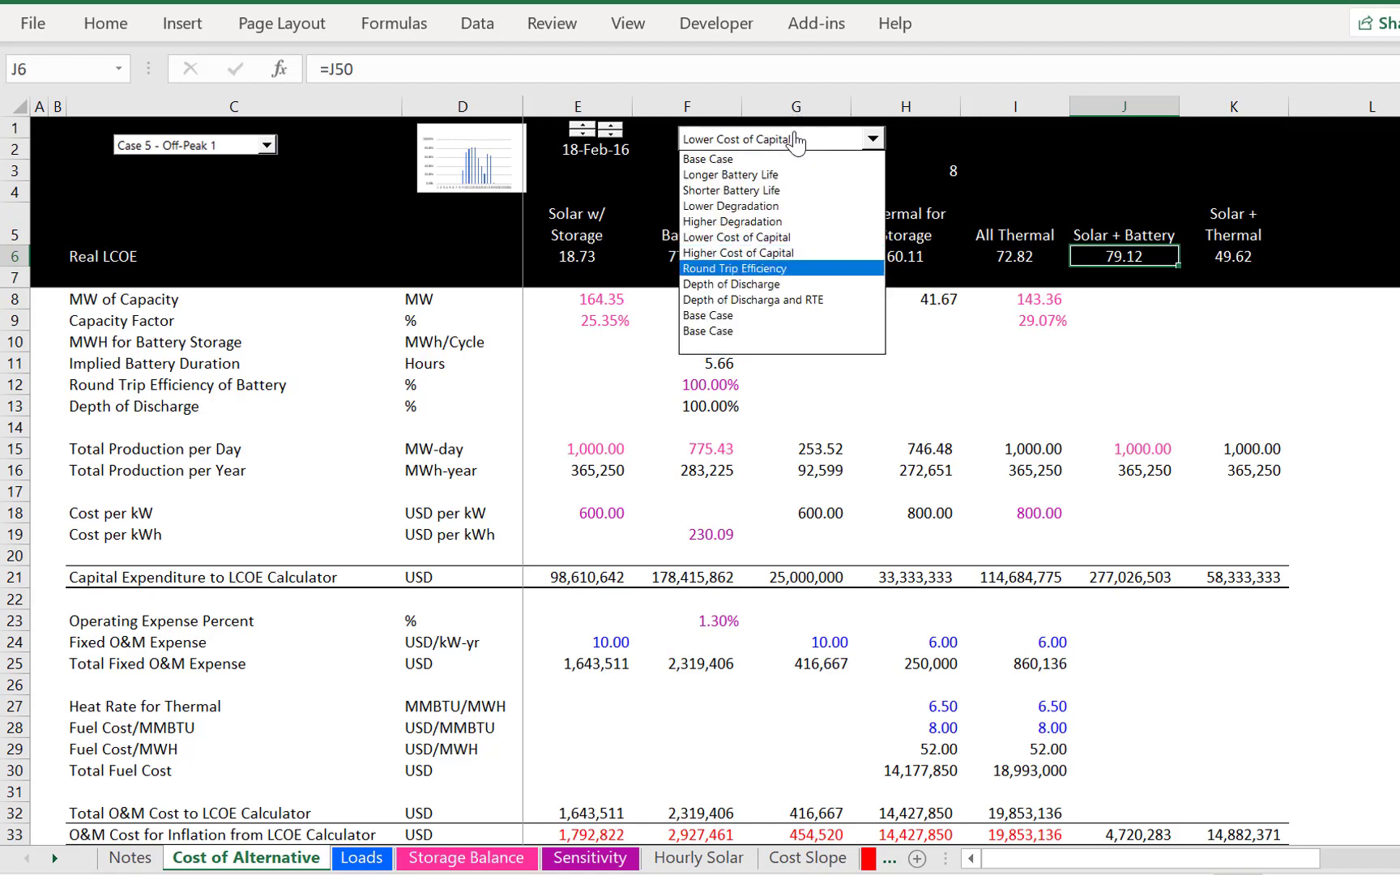
pyautogui.press('Down')
pyautogui.press('Up')
pyautogui.press('Return')
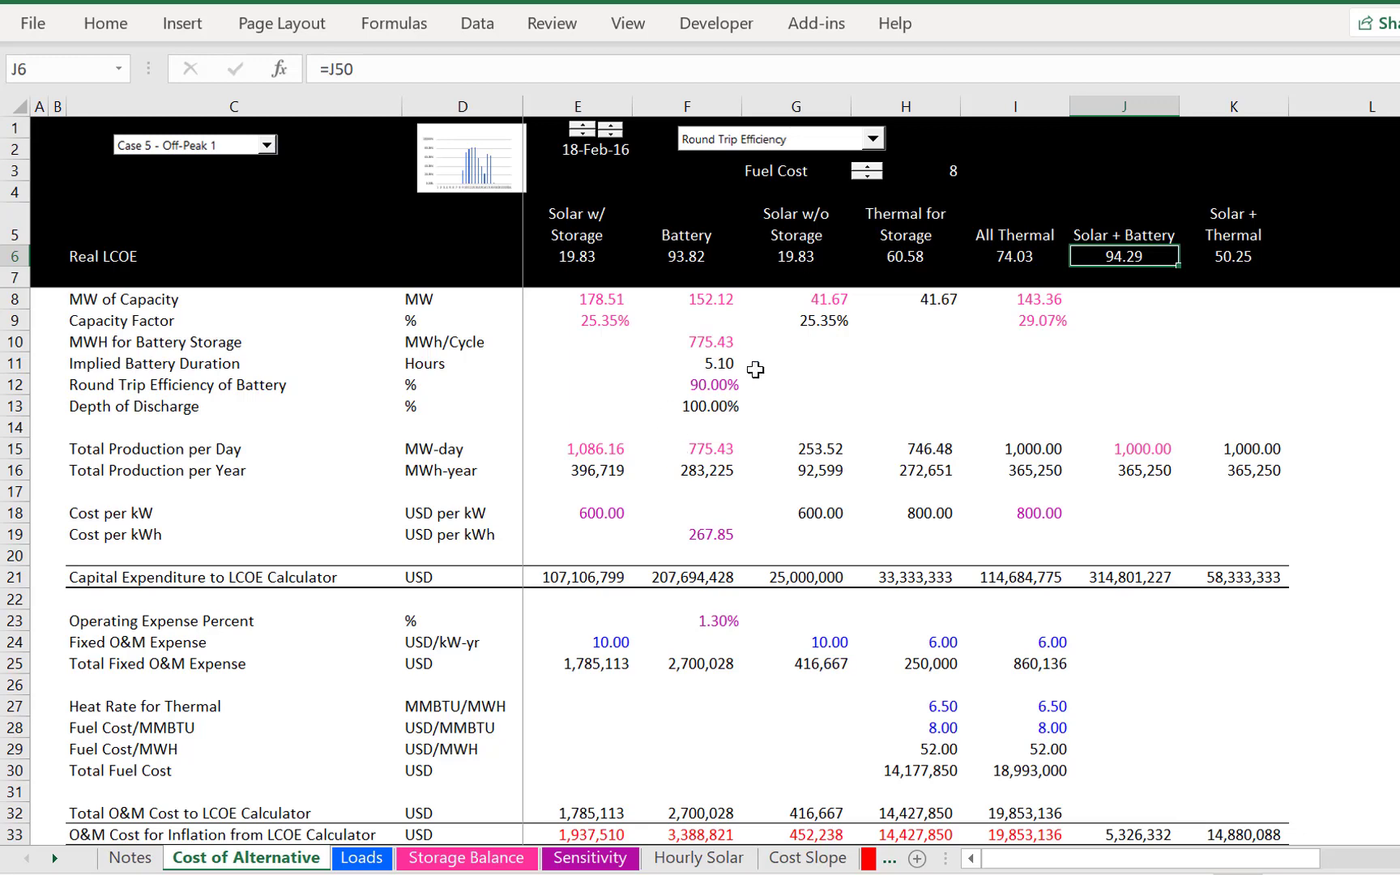
pyautogui.click(757, 140)
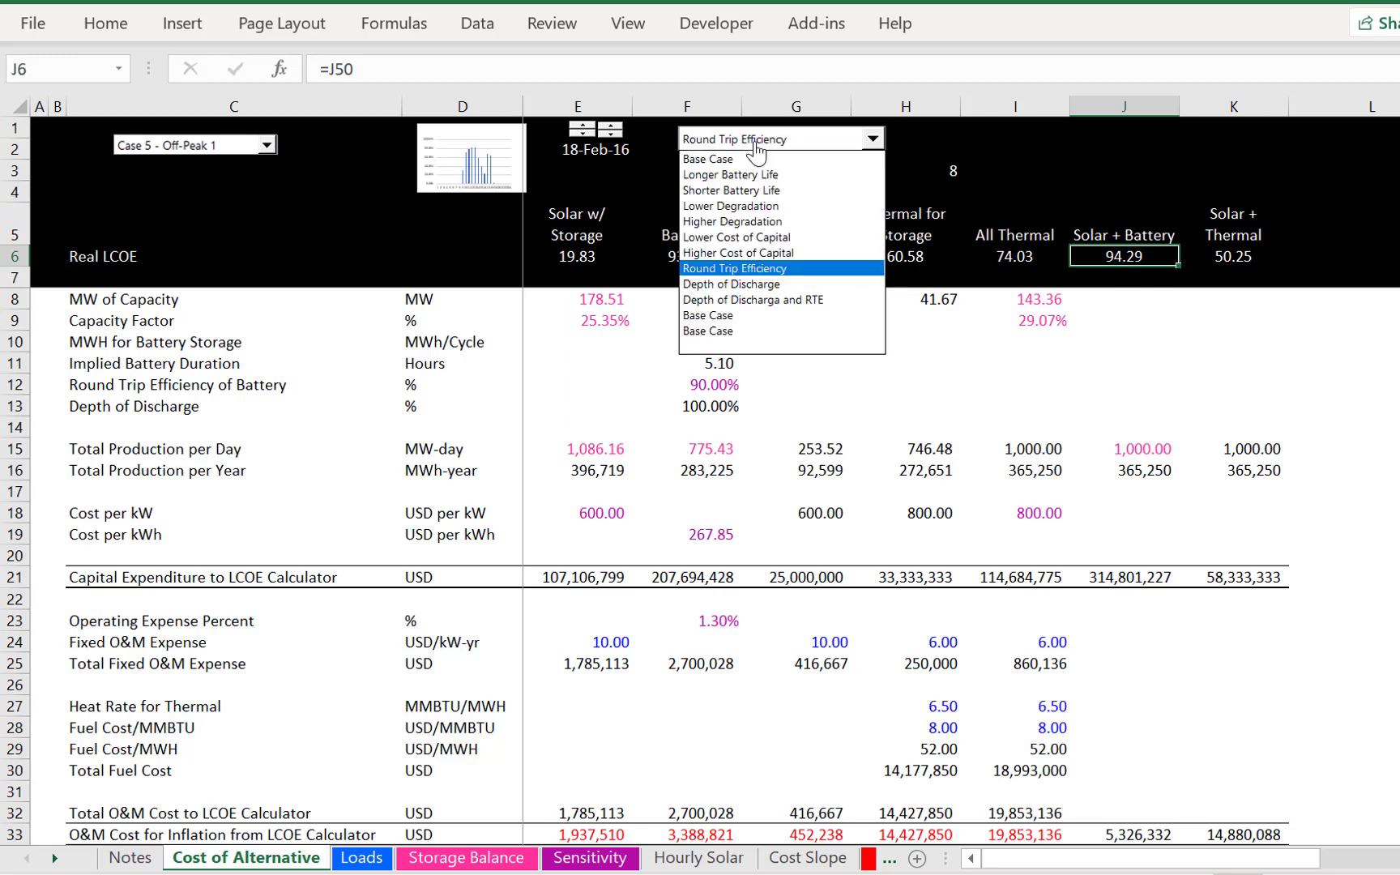
pyautogui.click(757, 140)
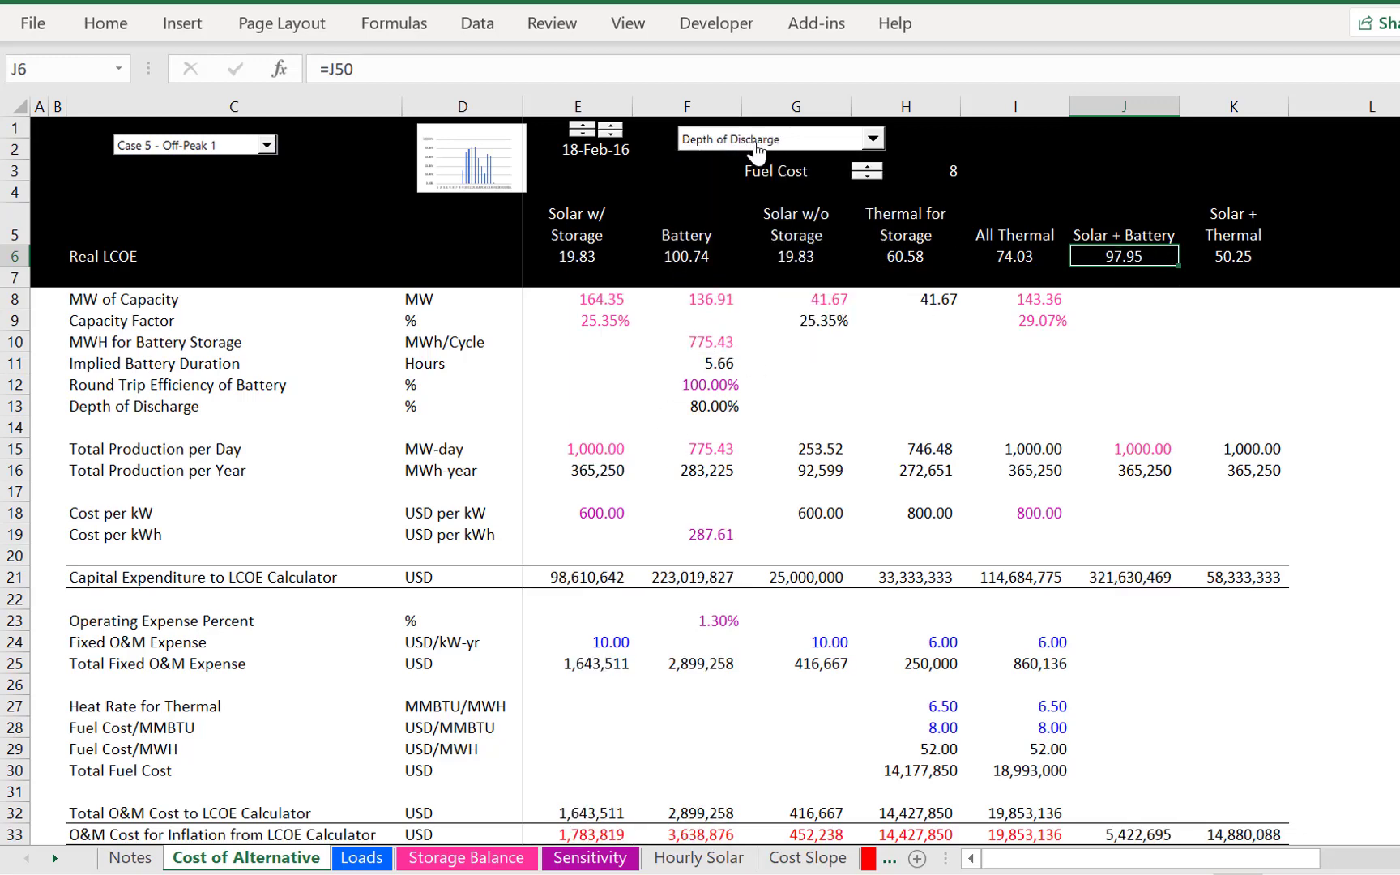
pyautogui.click(756, 140)
pyautogui.click(756, 140)
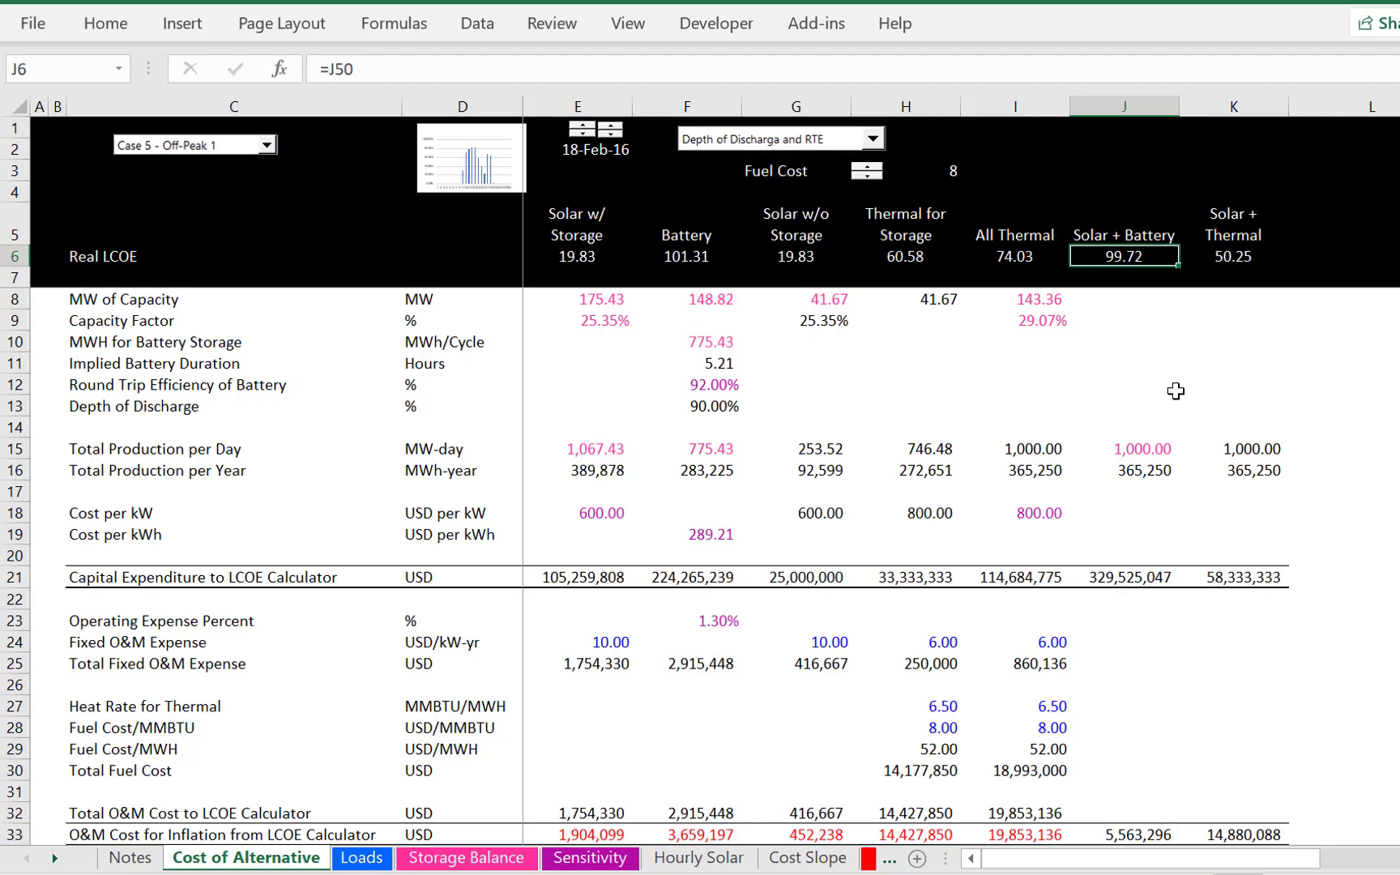
# Switch the load shape back to Case 1 - Shaped and inspect F19's battery cost formula.
pyautogui.click(227, 151)
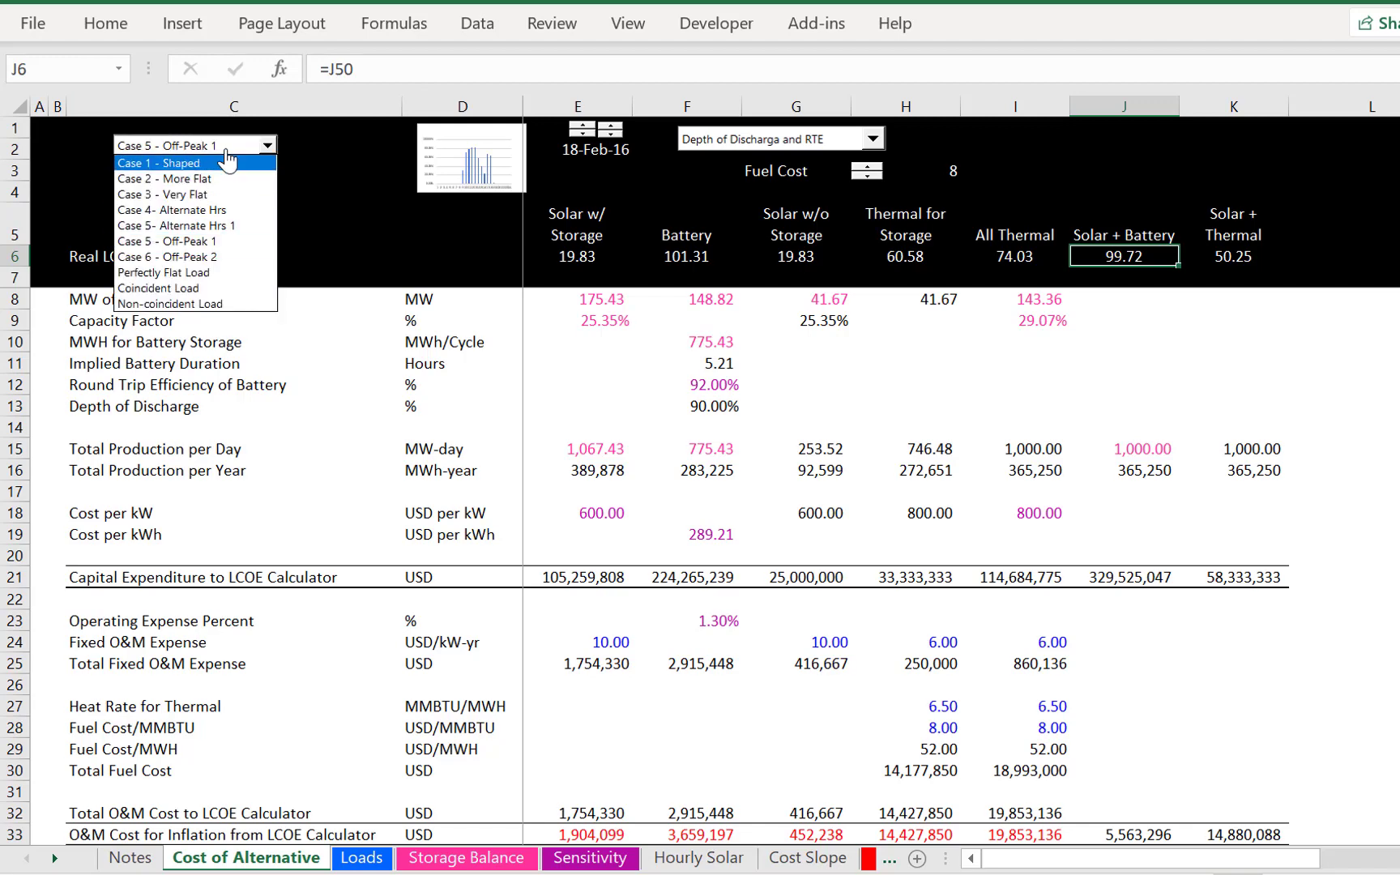
pyautogui.click(227, 163)
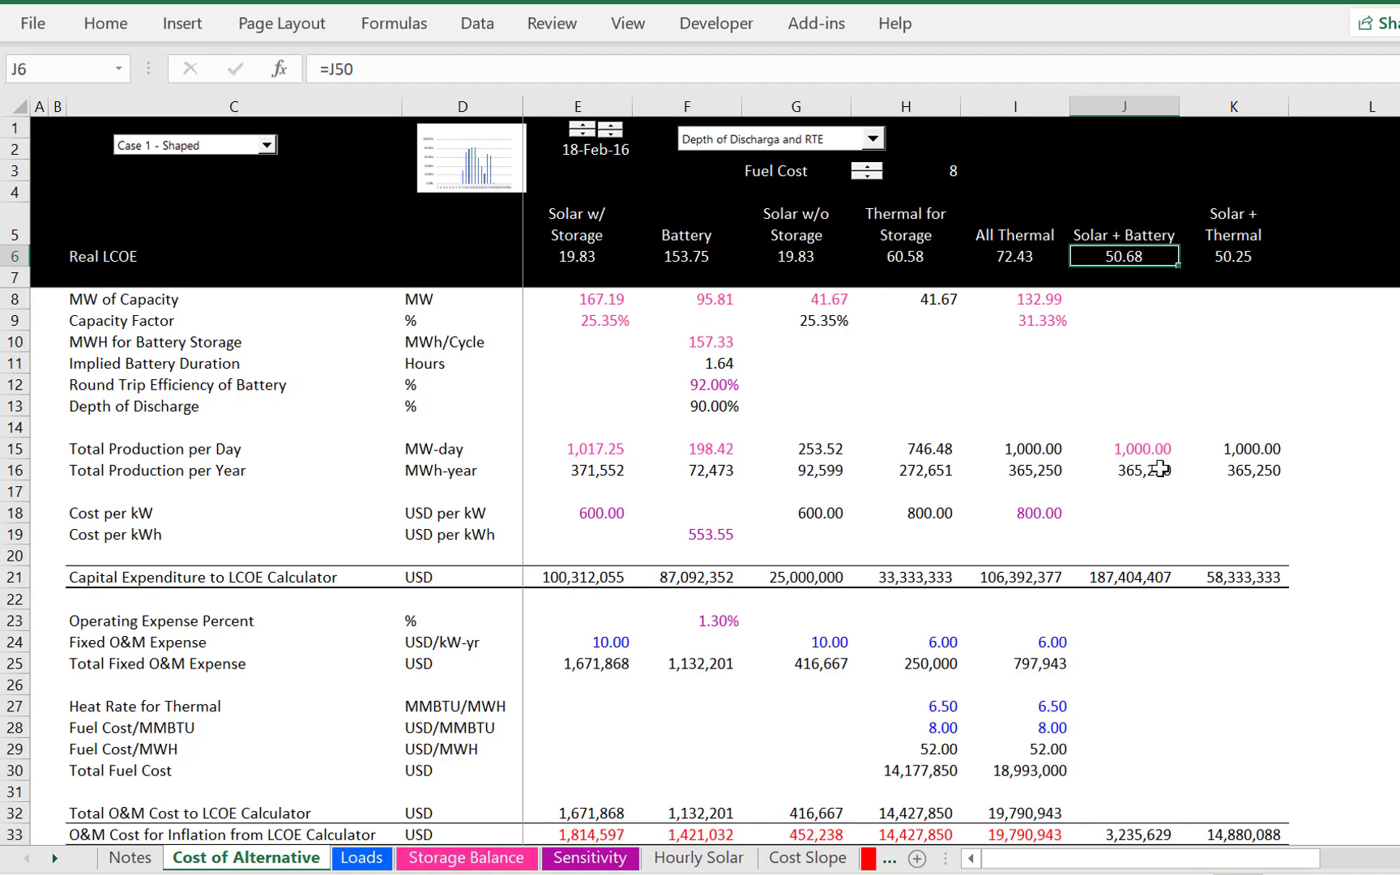
pyautogui.click(694, 534)
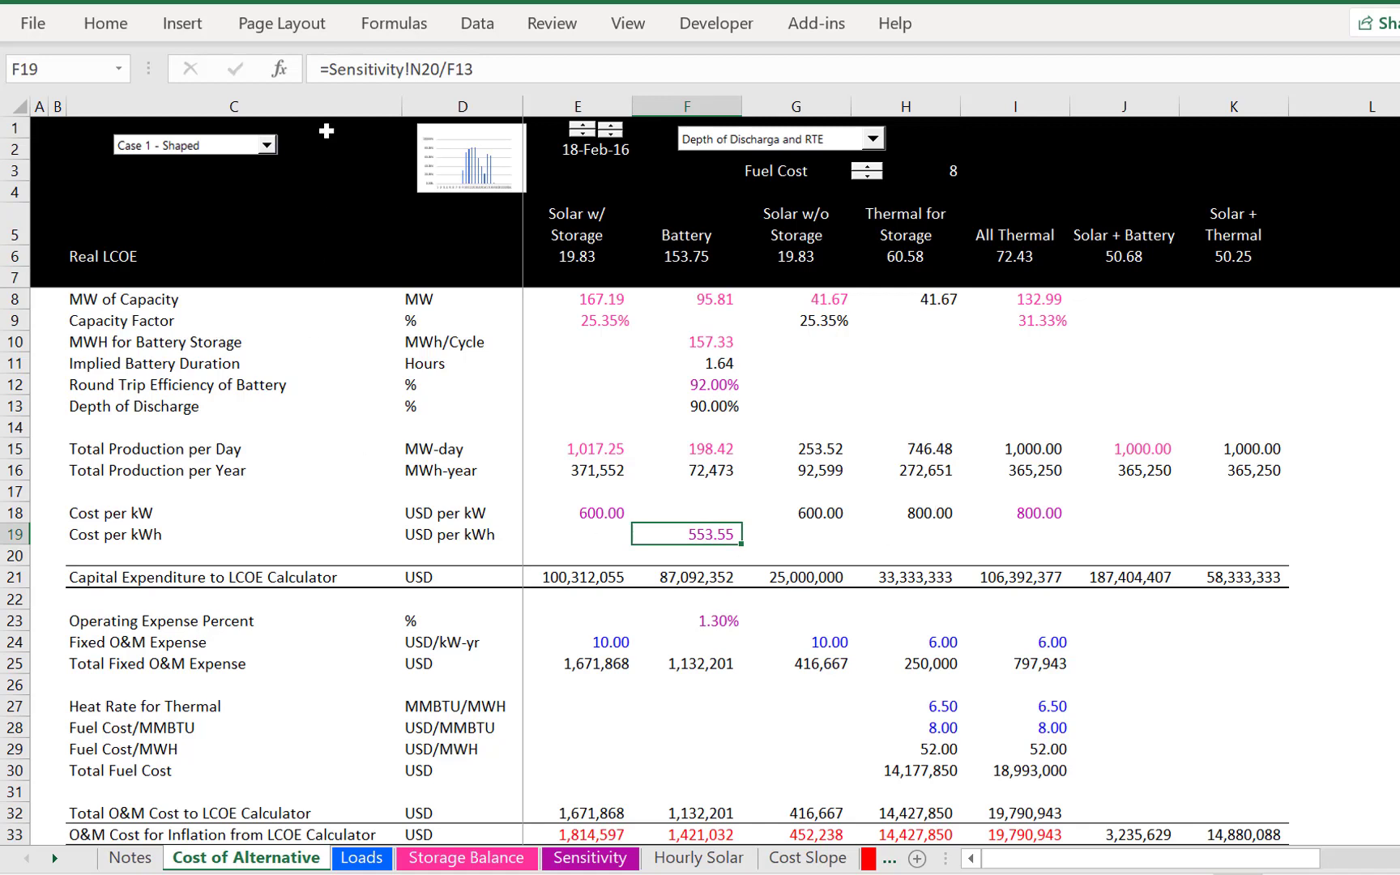
# Choose Case 3 - Very Flat from the C2 load-case list, dropping battery cost to 263.71 per kWh.
pyautogui.click(241, 146)
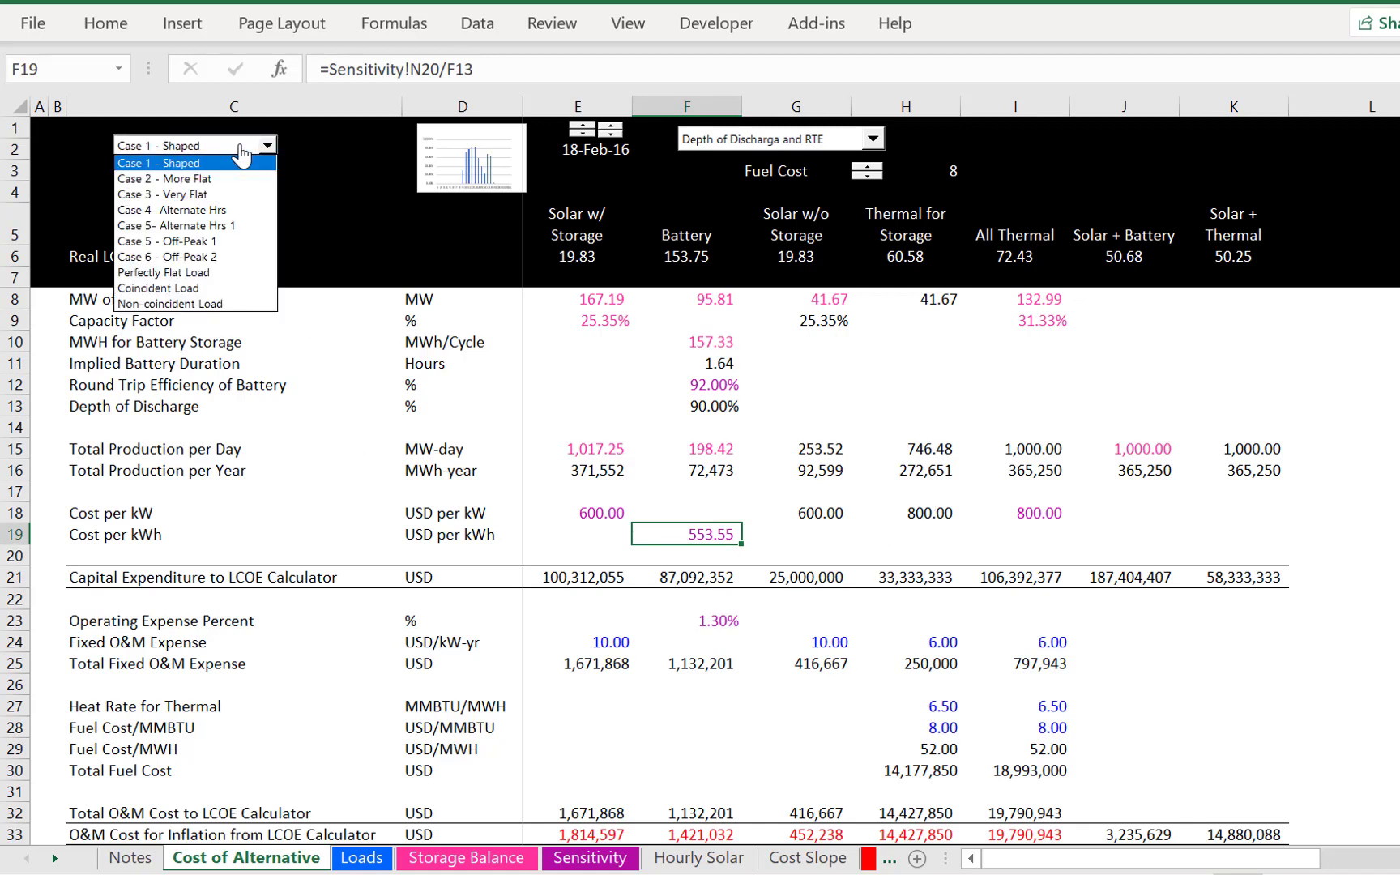
pyautogui.press('Down')
pyautogui.press('Down')
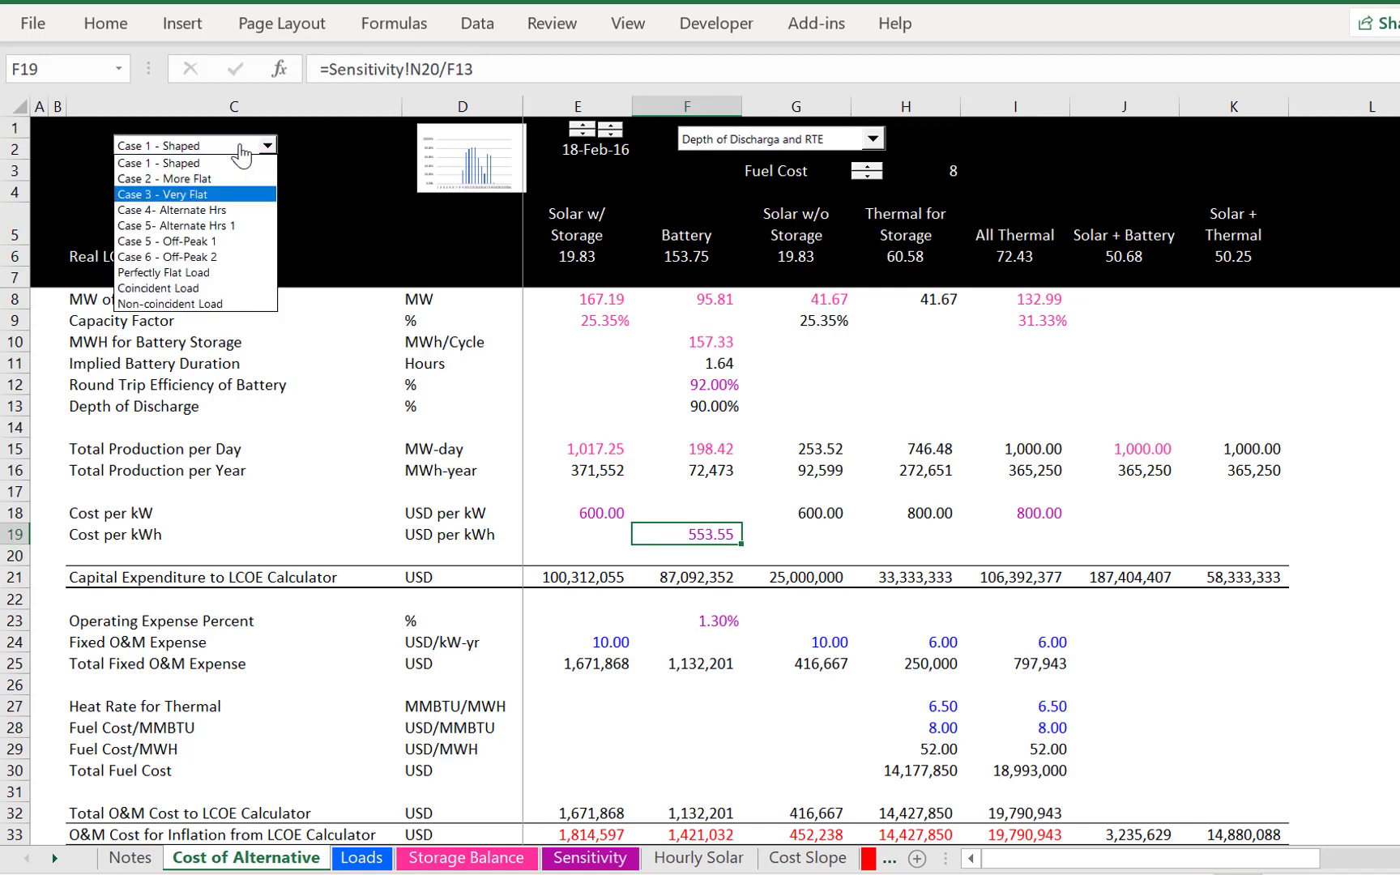
pyautogui.press('Return')
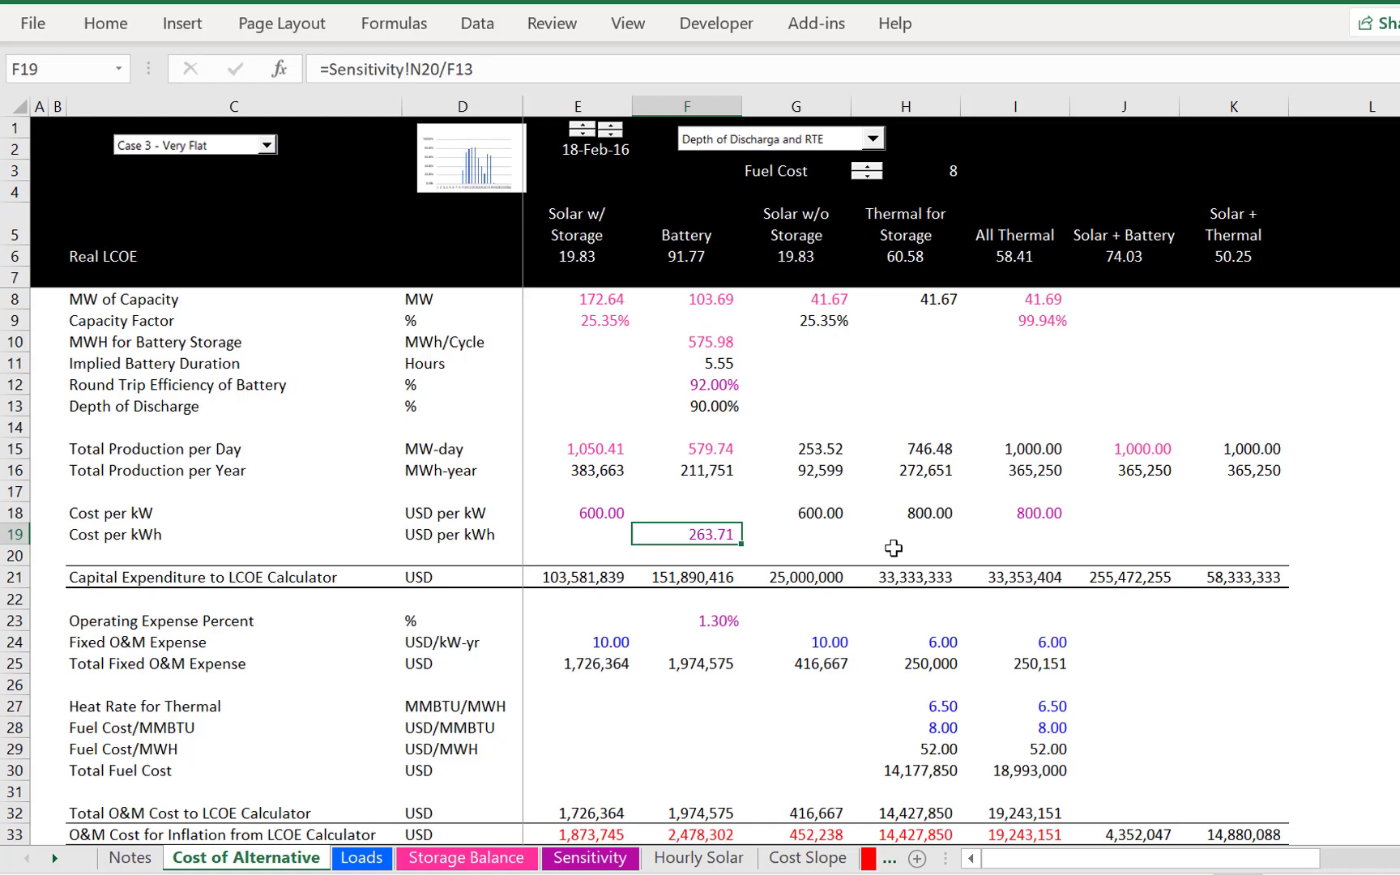
# Step the Fuel Cost spinner down from 8 to 5, giving Battery LCOE 91.77.
pyautogui.click(866, 177)
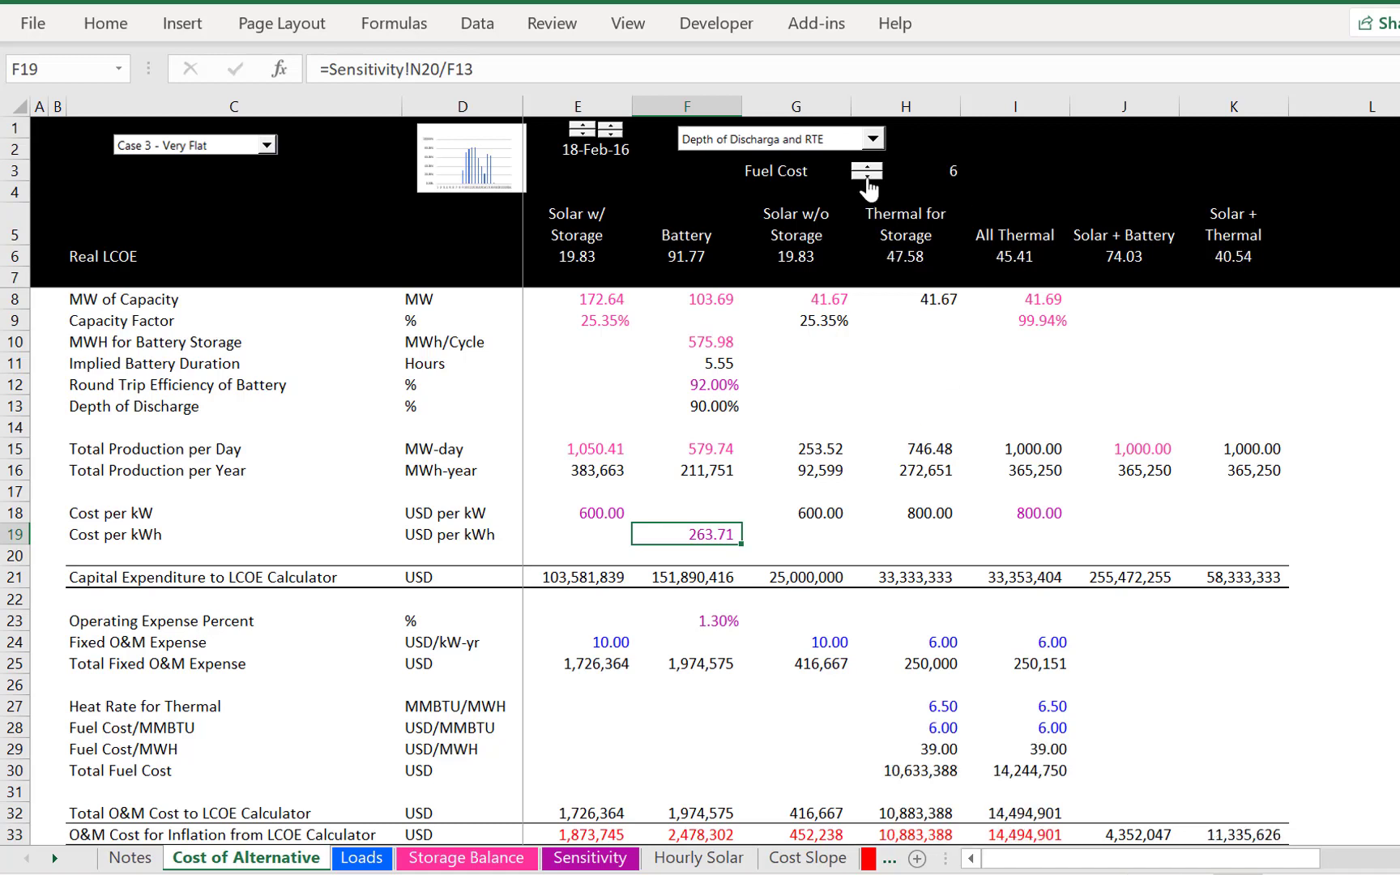
pyautogui.click(865, 176)
pyautogui.click(981, 366)
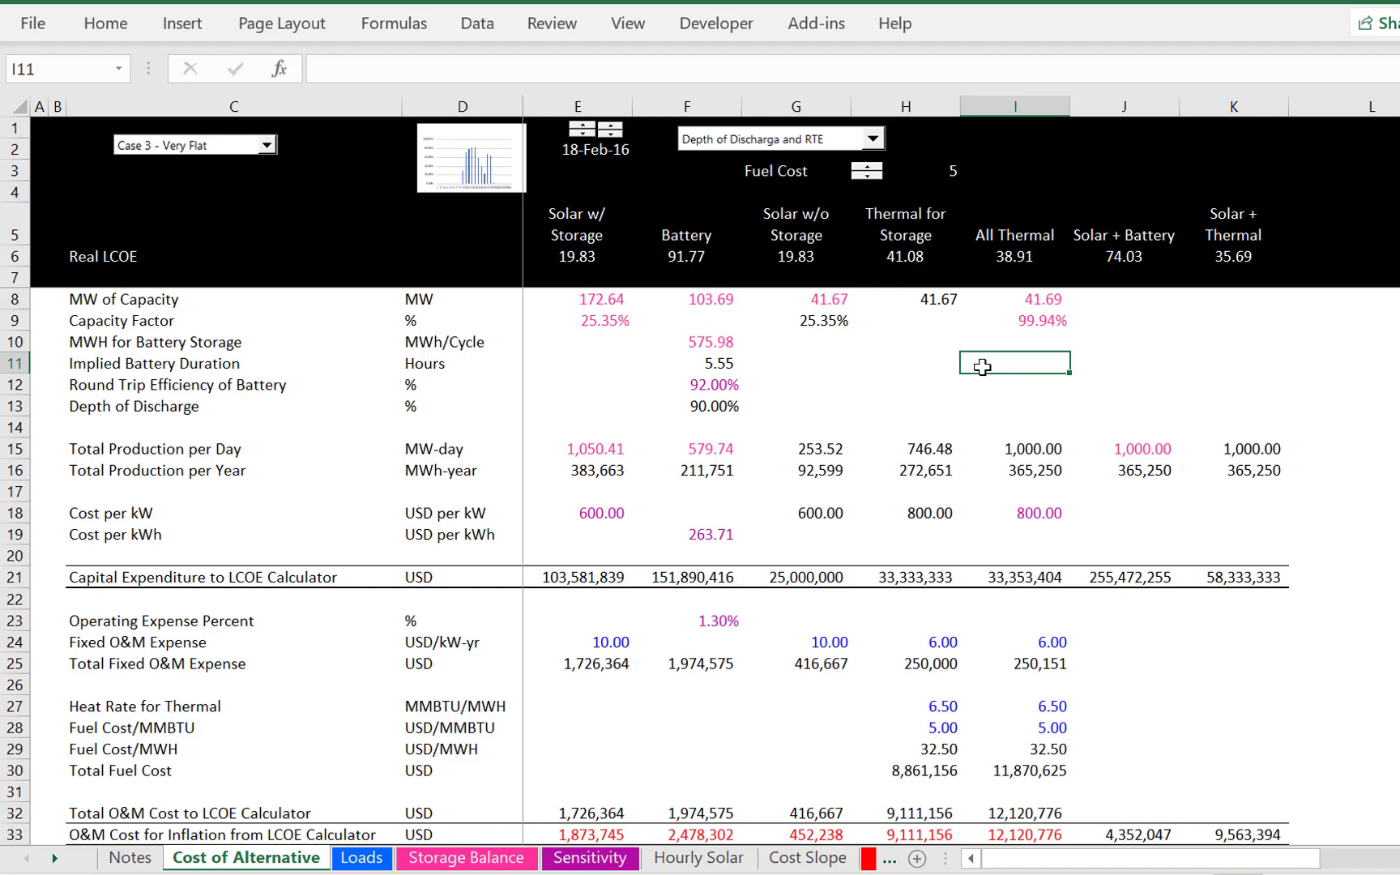
pyautogui.hotkey('ctrl', 'pagedown')
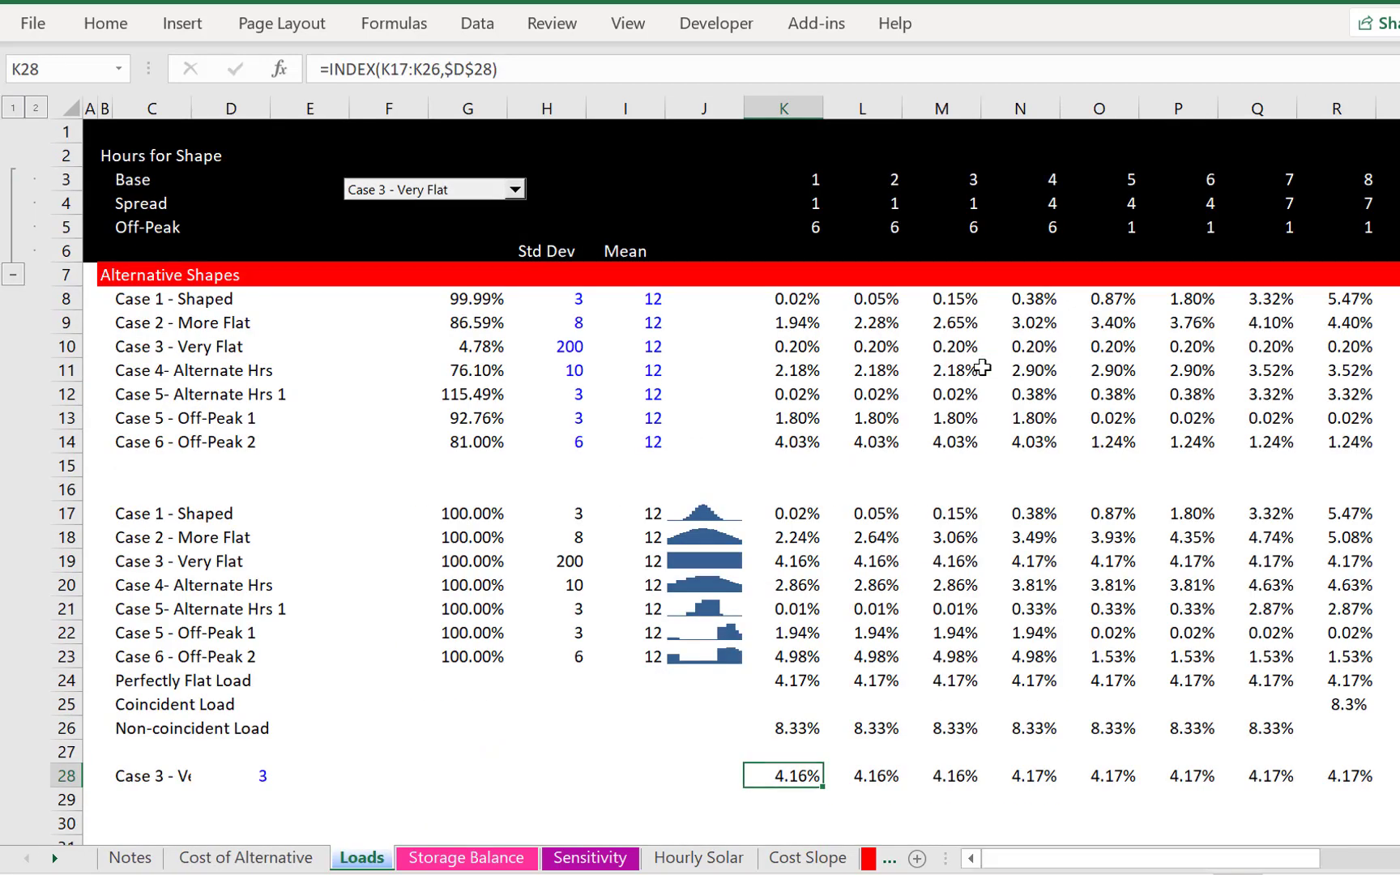
pyautogui.hotkey('ctrl', 'pagedown')
pyautogui.press('Up')
pyautogui.press('Up')
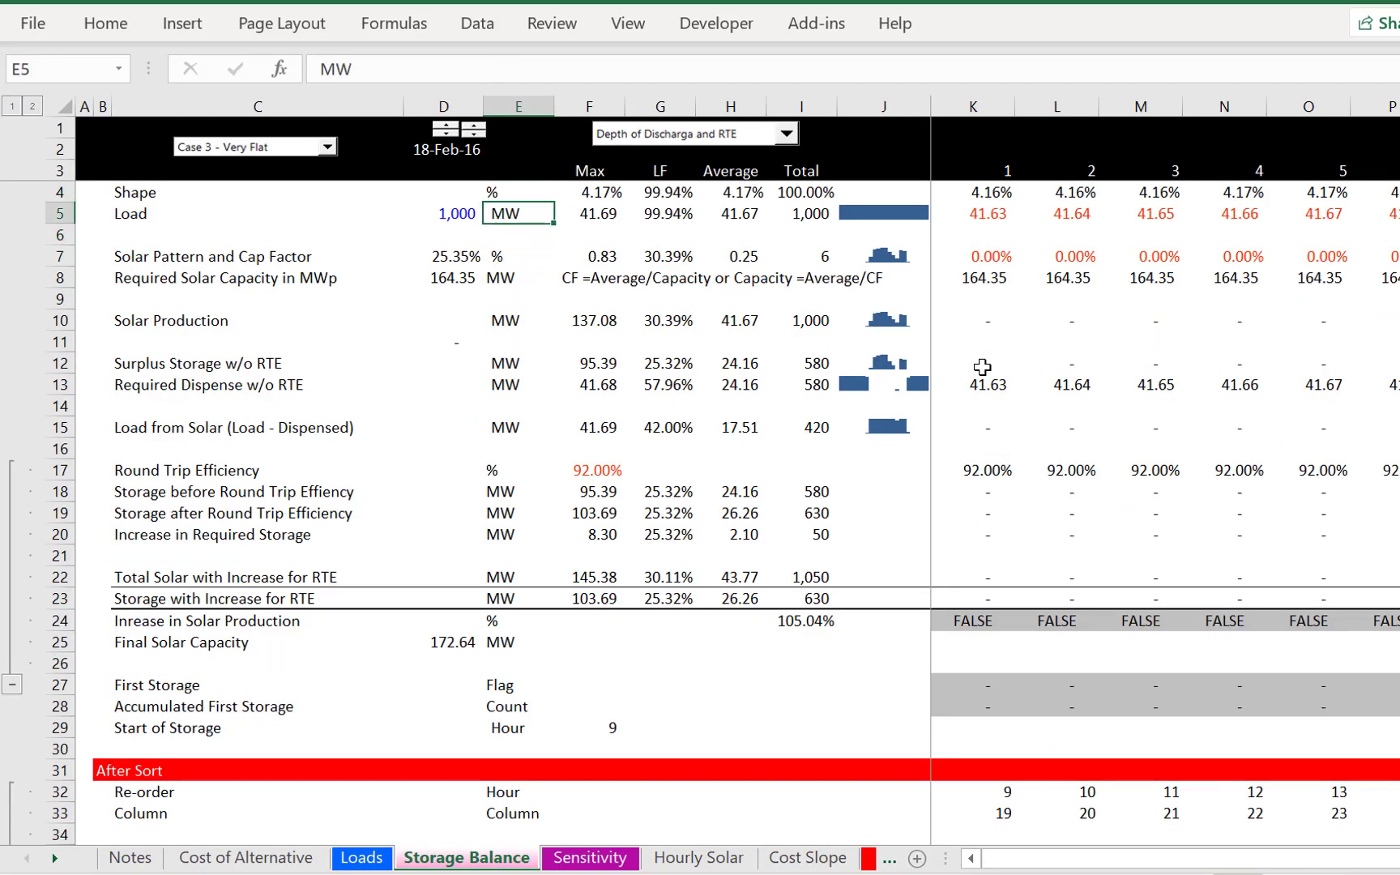
pyautogui.press('Down')
pyautogui.press('Down')
pyautogui.press('Down')
pyautogui.press('Down')
pyautogui.press('Down')
pyautogui.press('Down')
pyautogui.press('Down')
pyautogui.press('Down')
pyautogui.press('Down')
pyautogui.press('Down')
pyautogui.press('Down')
pyautogui.press('Down')
pyautogui.press('Down')
pyautogui.press('Down')
pyautogui.press('Down')
pyautogui.press('Down')
pyautogui.press('Down')
pyautogui.press('Down')
pyautogui.press('Down')
pyautogui.press('Down')
pyautogui.press('Down')
pyautogui.press('Down')
pyautogui.press('Down')
pyautogui.press('Down')
pyautogui.press('Down')
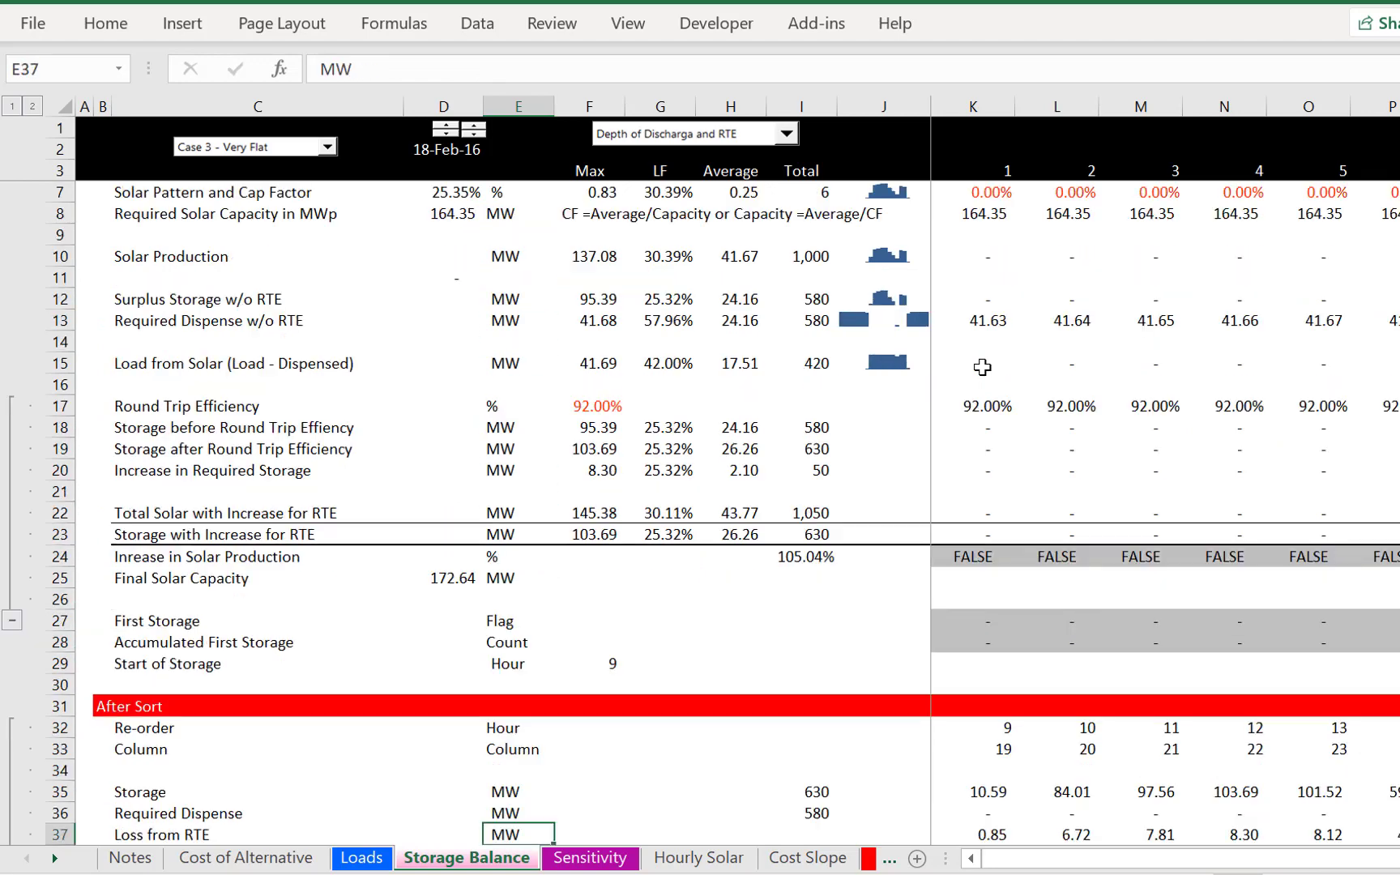
pyautogui.press('Up')
pyautogui.press('Up')
pyautogui.press('Up')
pyautogui.press('Up')
pyautogui.press('Up')
pyautogui.press('Up')
pyautogui.press('Up')
pyautogui.press('Up')
pyautogui.press('Up')
pyautogui.press('Right')
pyautogui.press('Right')
pyautogui.press('Right')
pyautogui.press('Right')
pyautogui.press('Right')
pyautogui.press('Right')
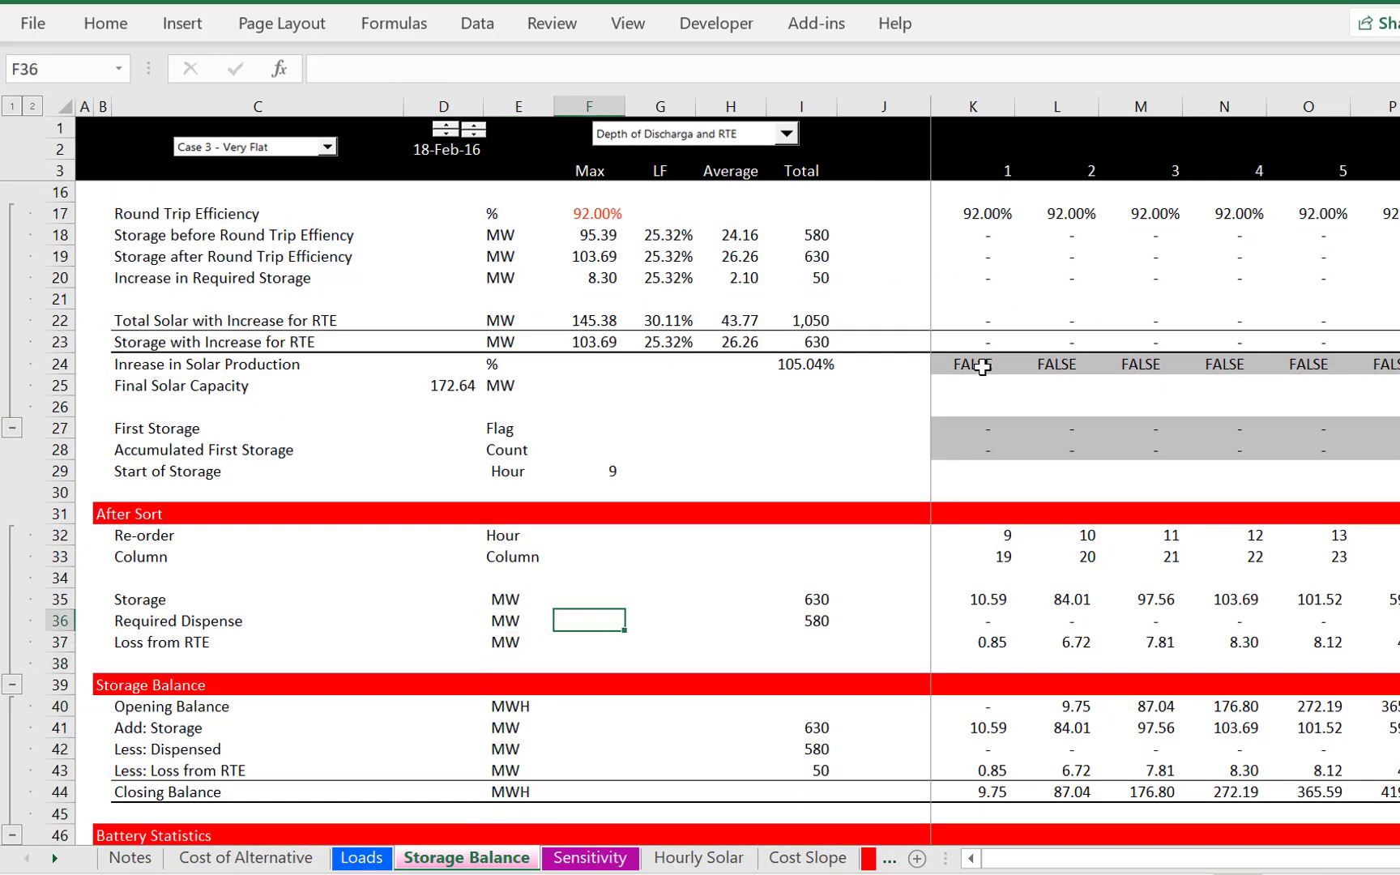
pyautogui.press('Down')
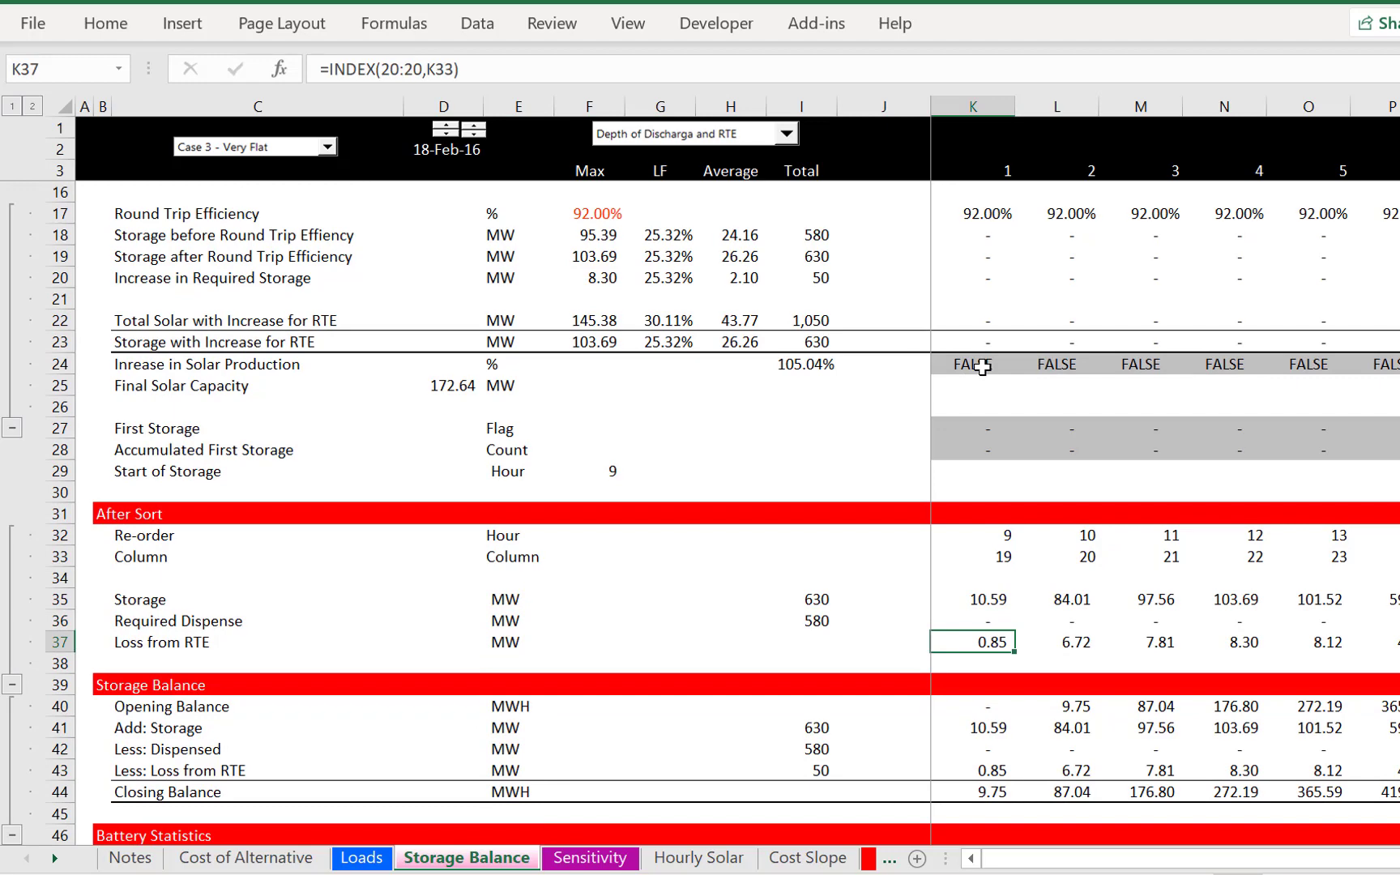
pyautogui.hotkey('ctrl', 'pagedown')
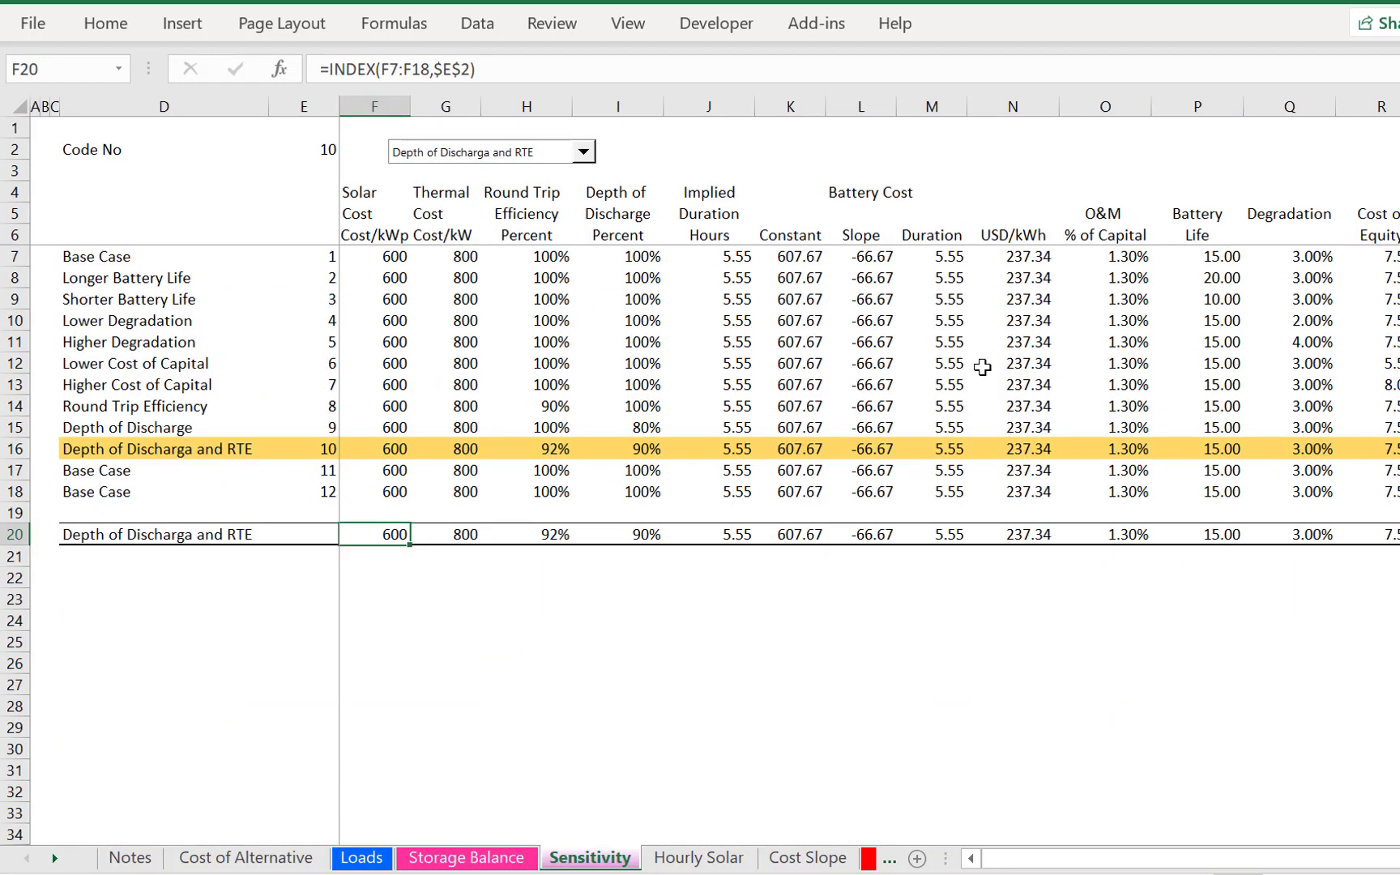
pyautogui.hotkey('ctrl', 'pagedown')
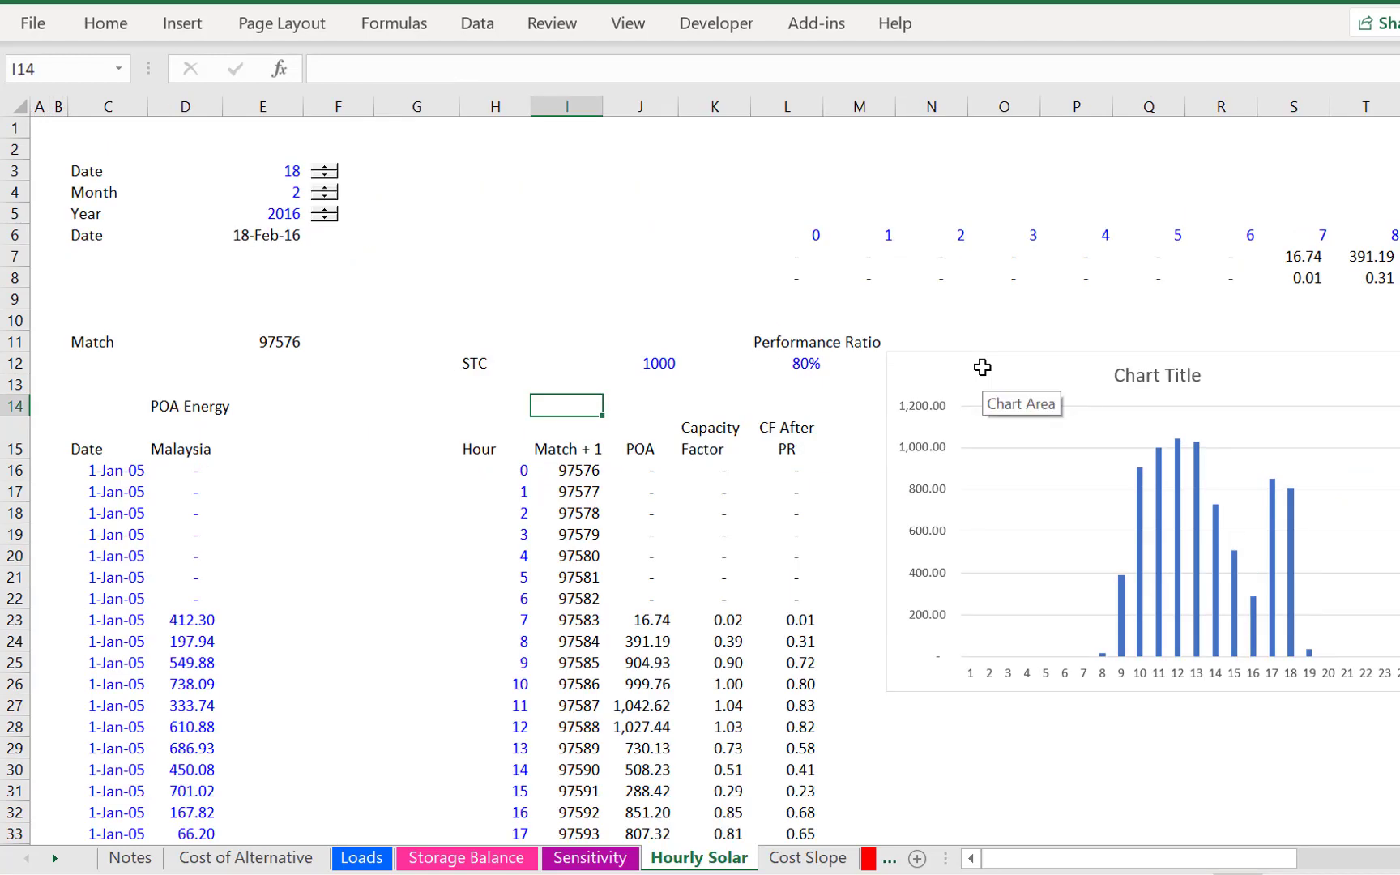
pyautogui.hotkey('ctrl', 'pagedown')
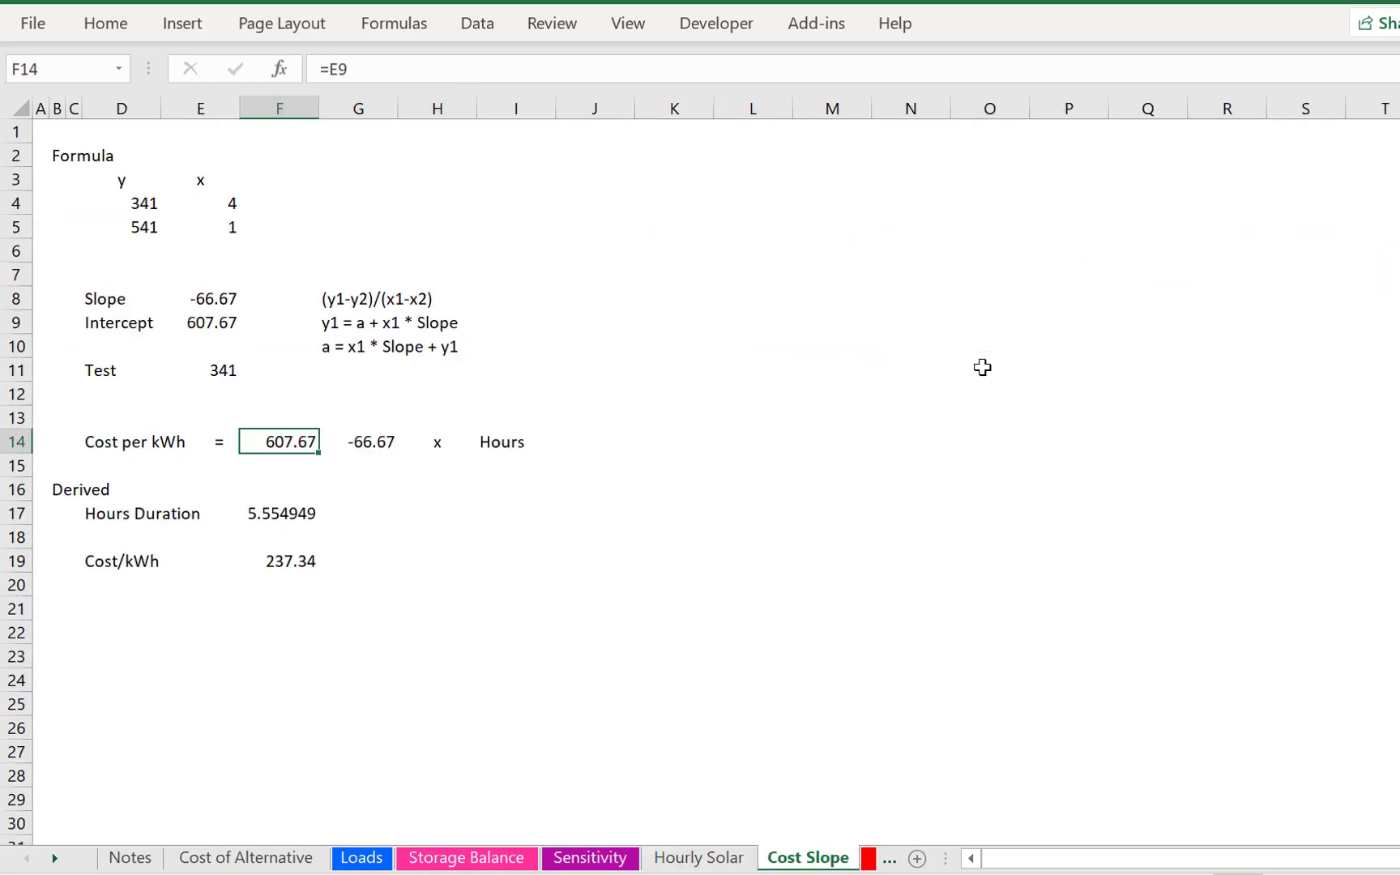
pyautogui.hotkey('ctrl', 'pagedown')
pyautogui.hotkey('ctrl', 'pageup')
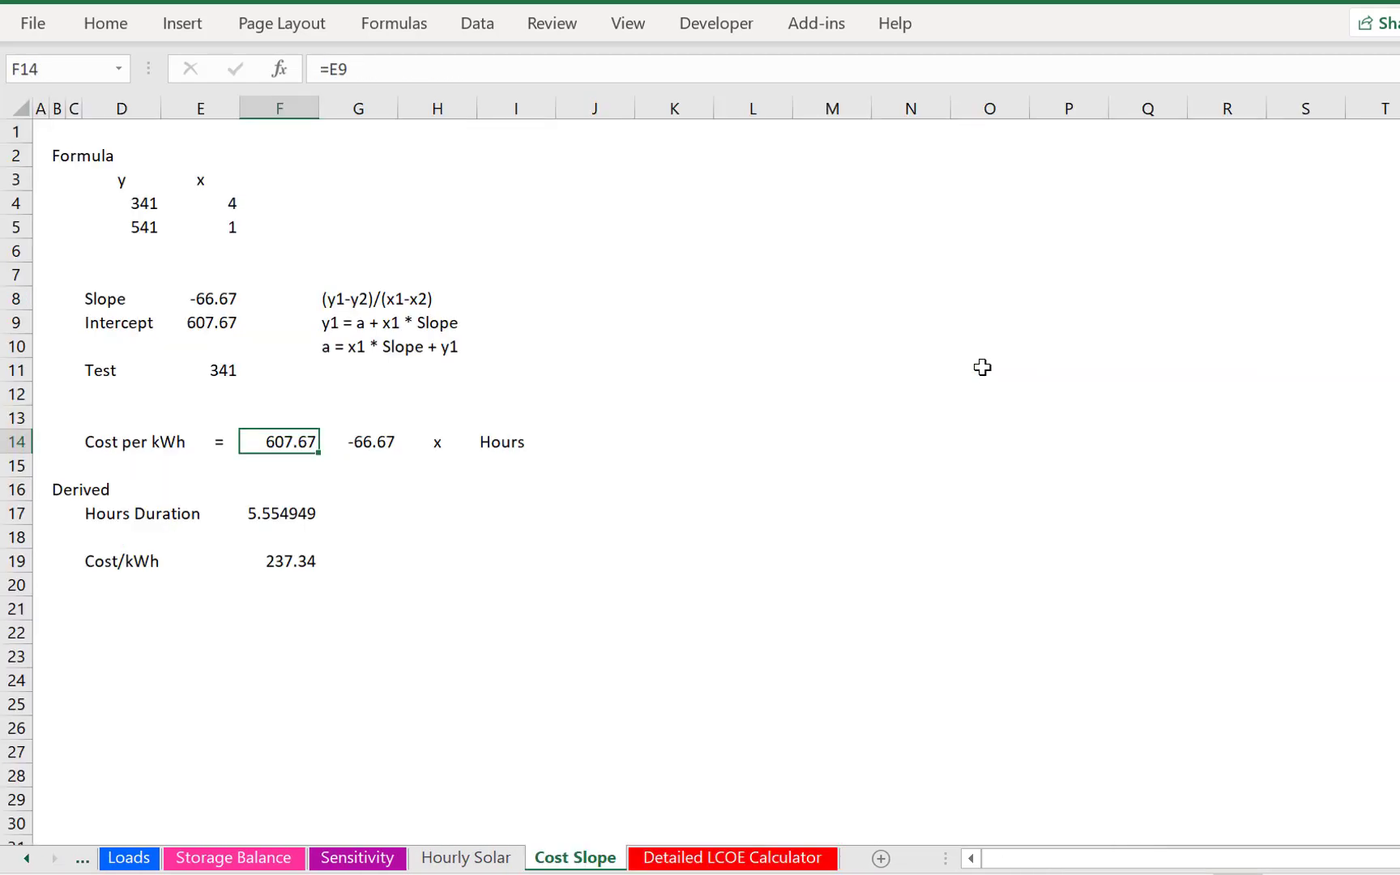
pyautogui.press('Left')
pyautogui.press('Right')
pyautogui.press('Right')
pyautogui.press('Left')
pyautogui.press('Left')
pyautogui.press('Right')
pyautogui.hotkey('ctrl', 'pagedown')
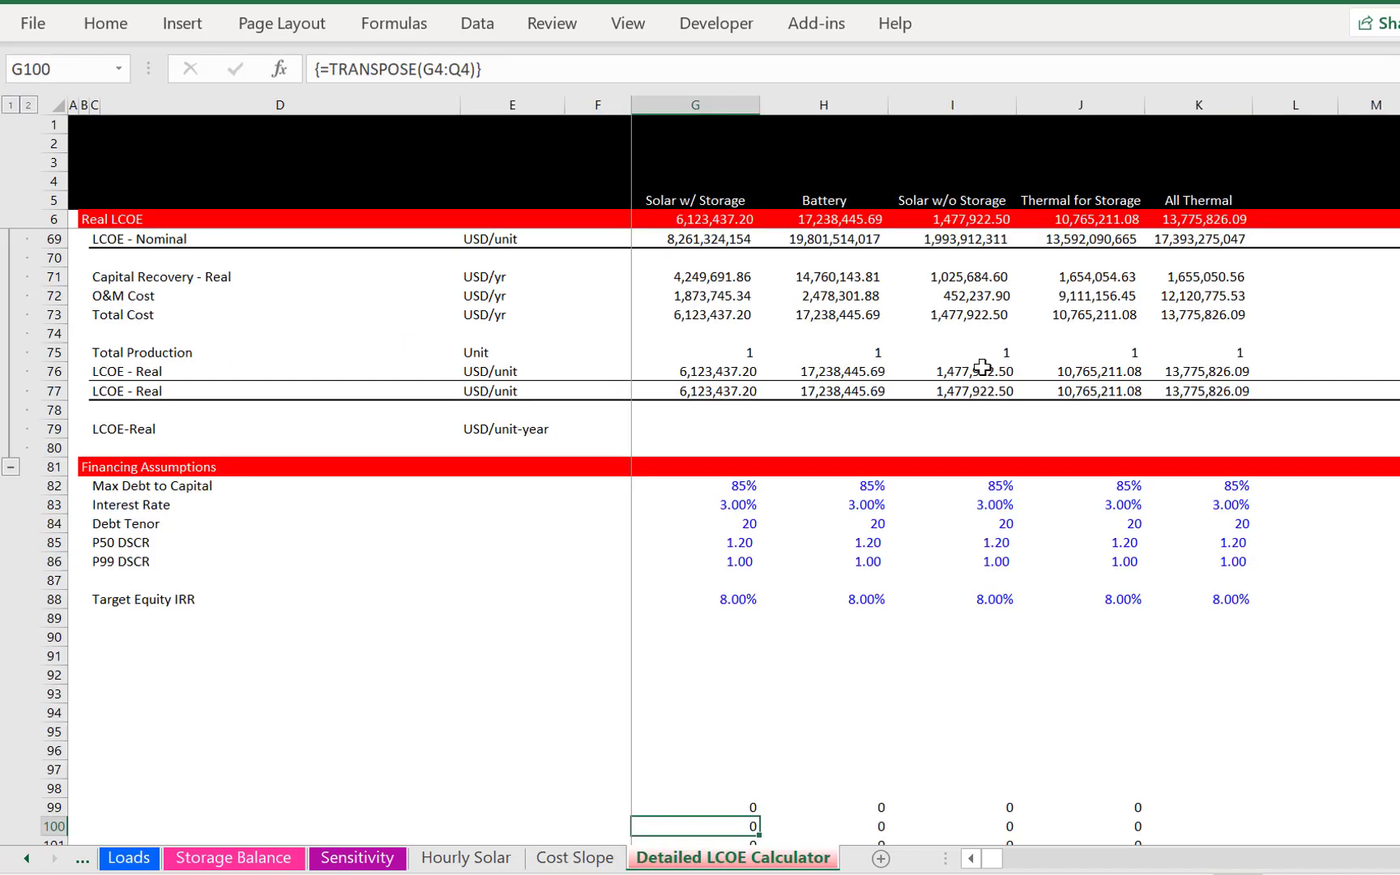
pyautogui.hotkey('ctrl', 'pageup')
pyautogui.hotkey('ctrl', 'pageup')
pyautogui.hotkey('ctrl', 'pageup')
pyautogui.hotkey('ctrl', 'pageup')
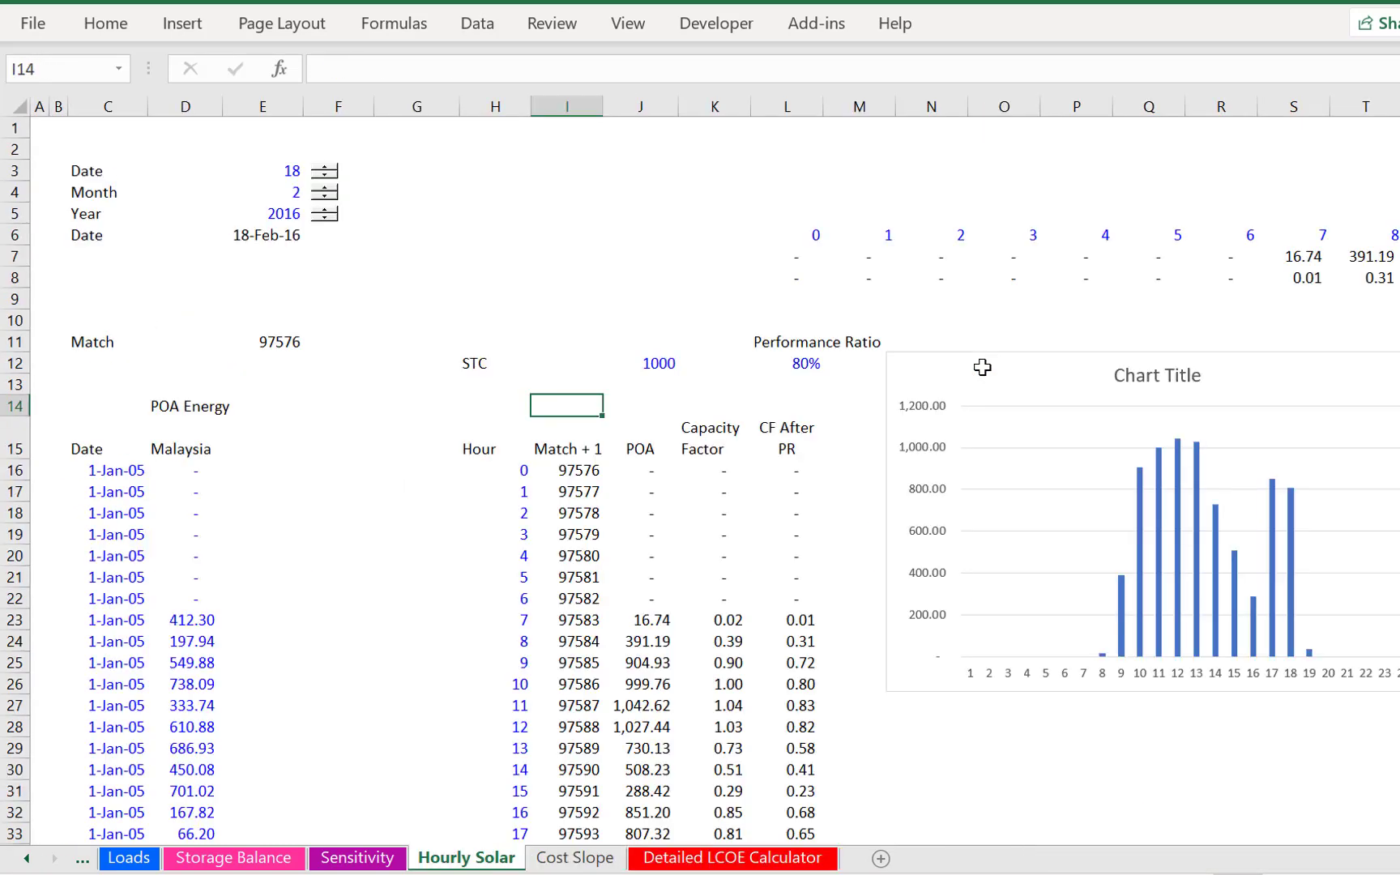
pyautogui.hotkey('ctrl', 'pageup')
pyautogui.hotkey('ctrl', 'pageup')
pyautogui.hotkey('ctrl', 'pageup')
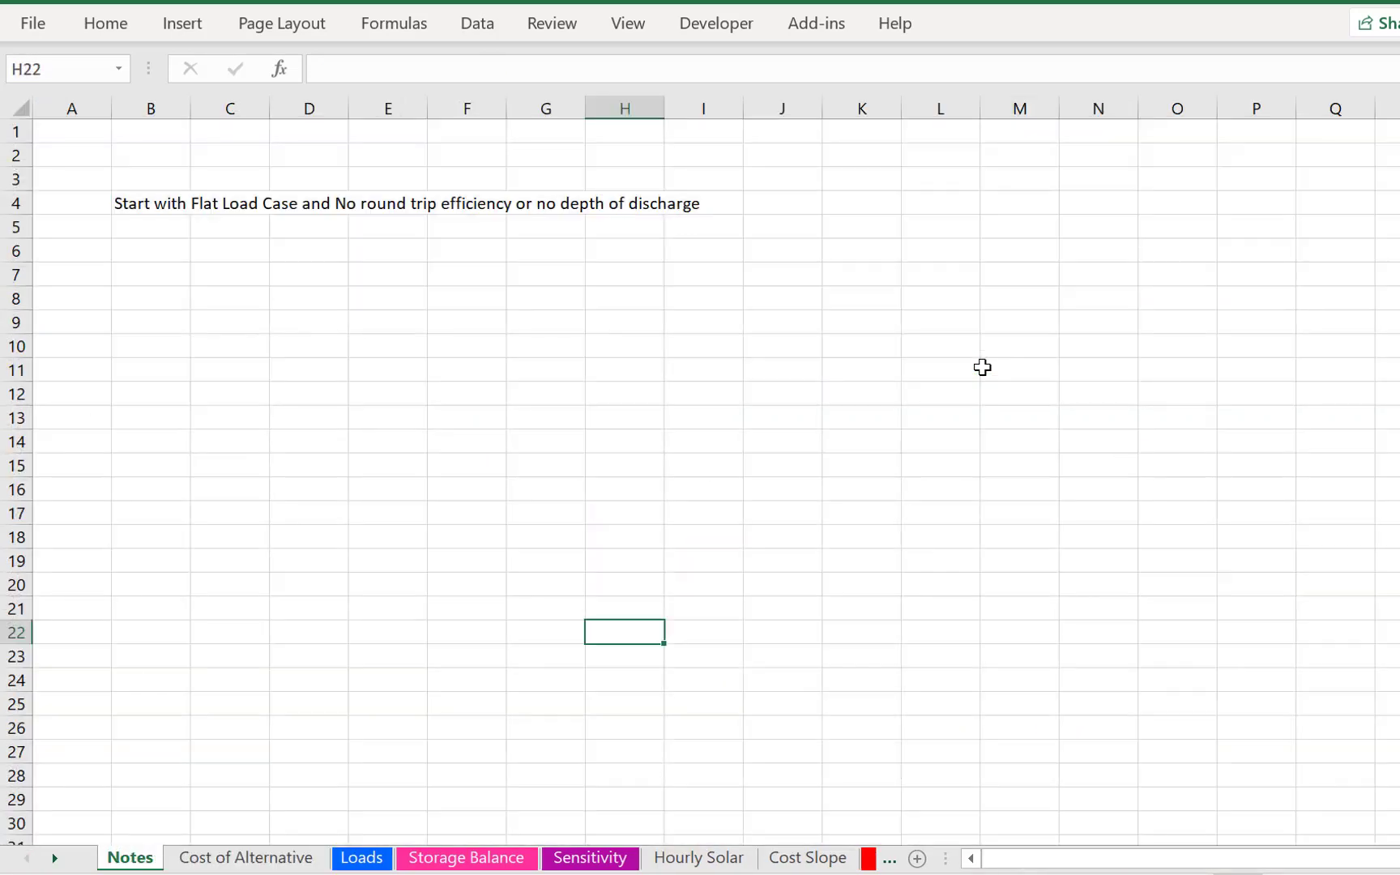
pyautogui.hotkey('ctrl', 'pagedown')
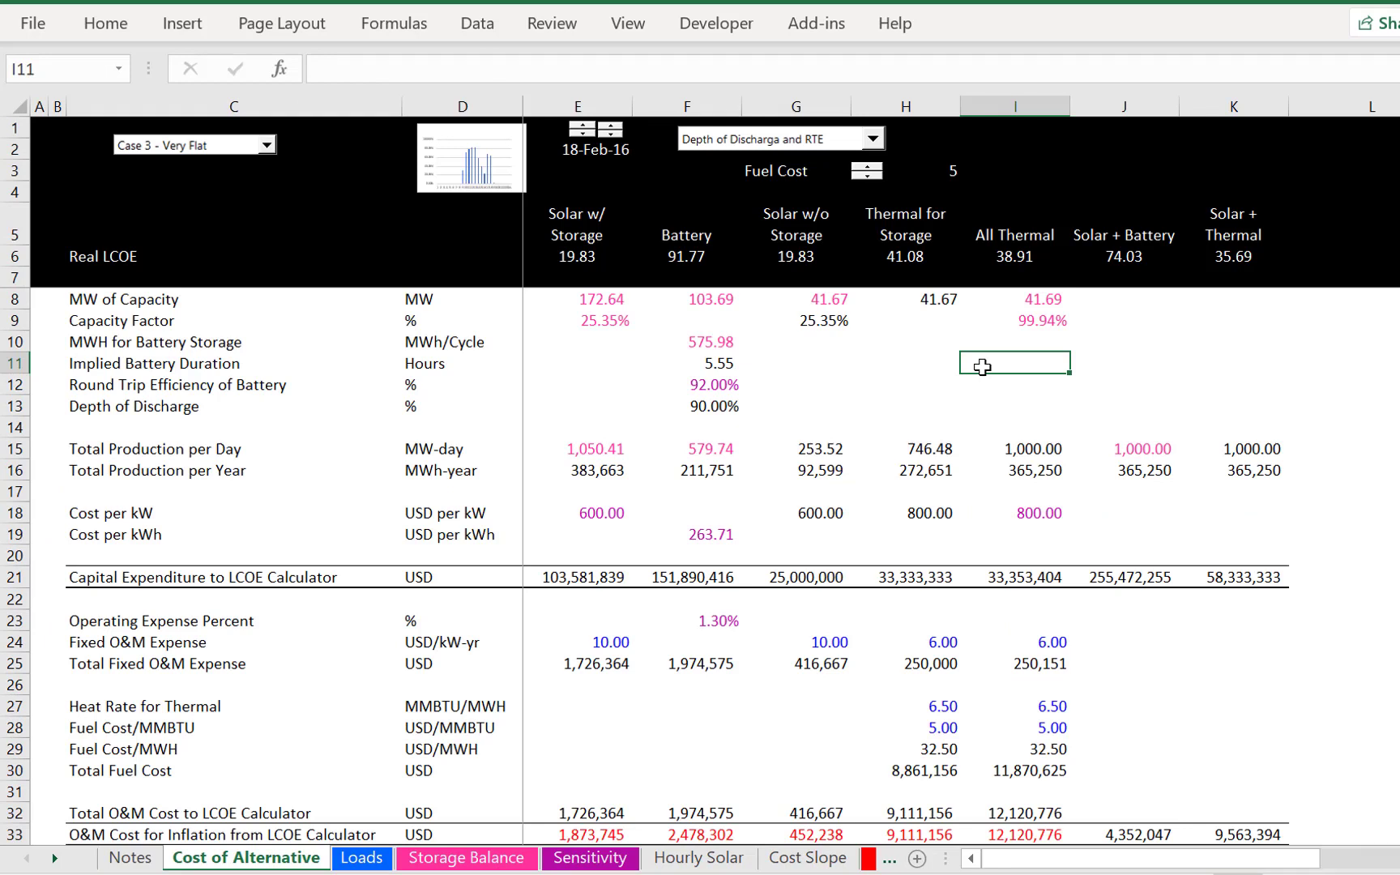
pyautogui.click(991, 567)
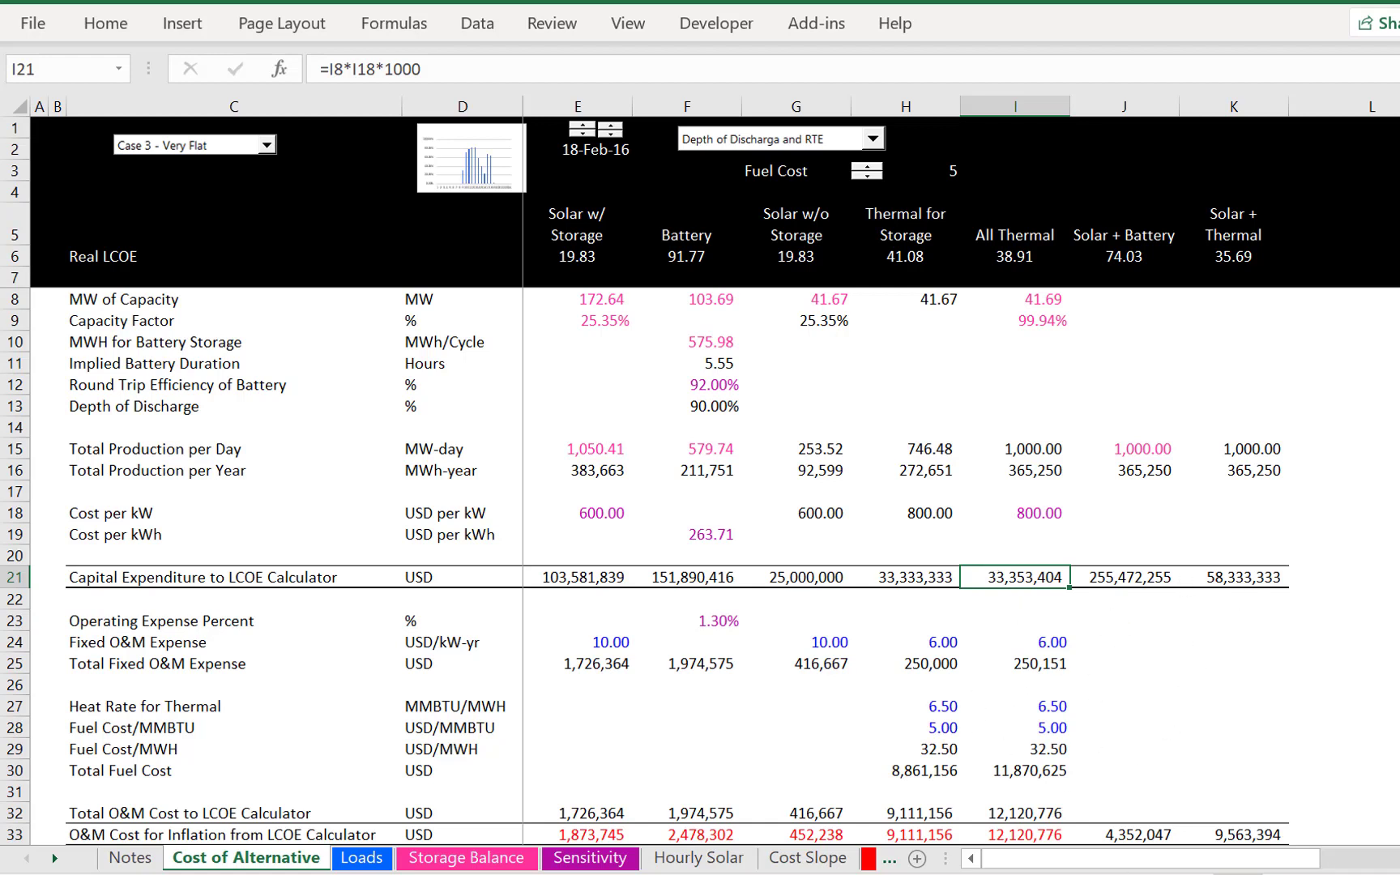
pyautogui.hotkey('alt', 'Tab')
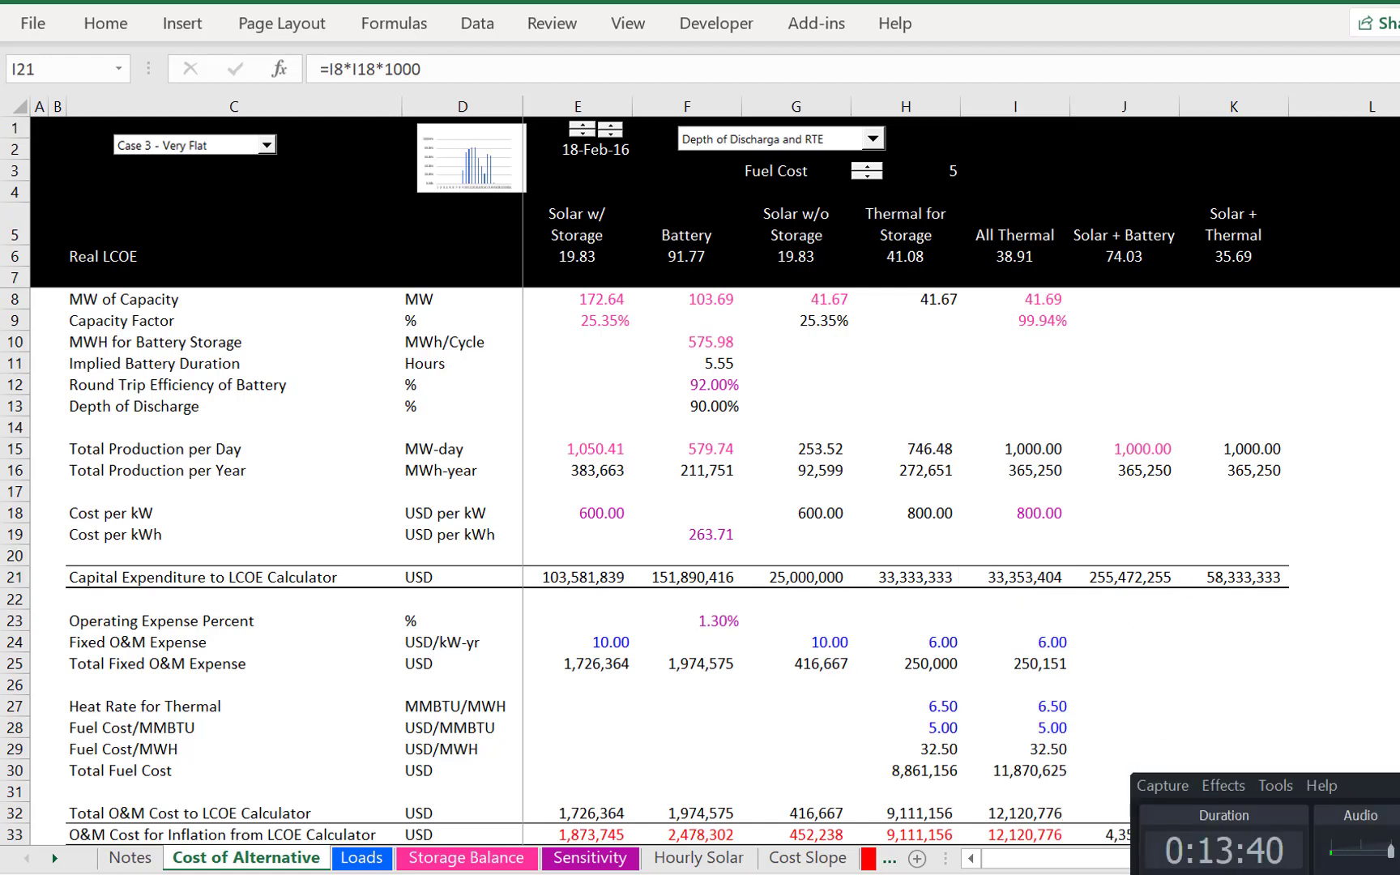